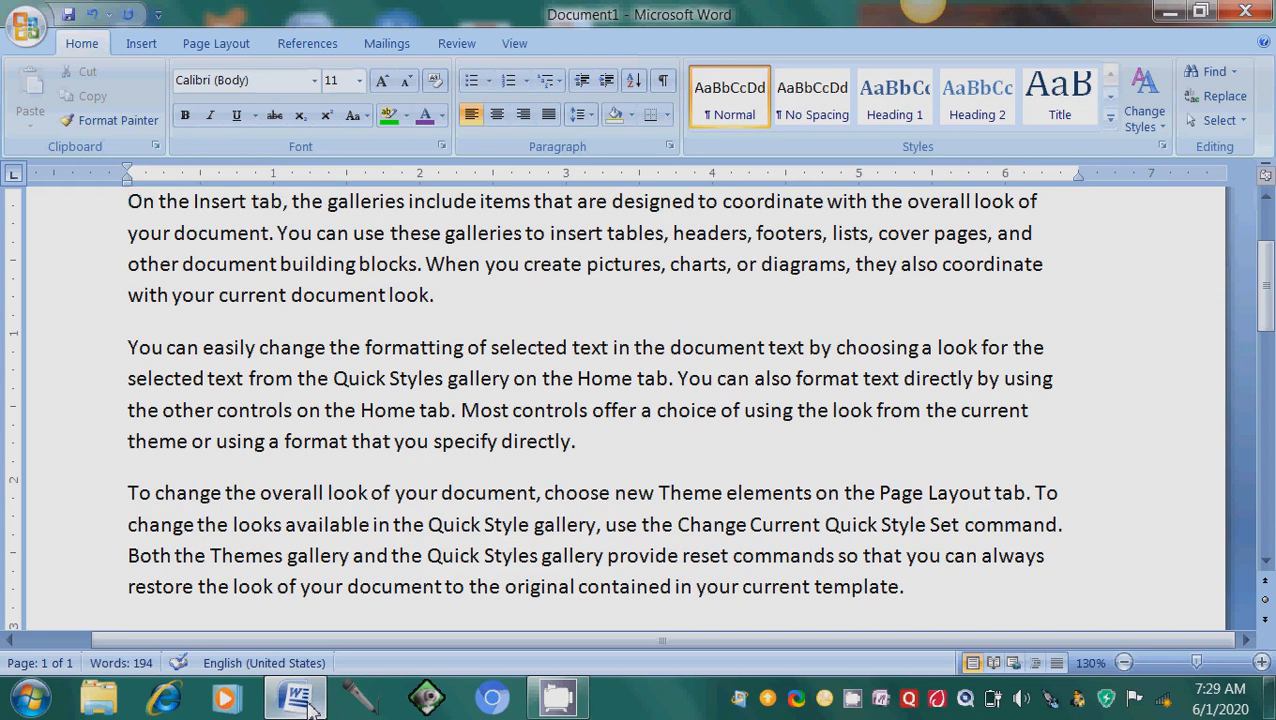
Center the paragraph that begins "On the Insert tab"
{"action": "key", "text": "shift+Down"}
{"action": "key", "text": "shift+Down"}
{"action": "key", "text": "shift+Down"}
{"action": "key", "text": "shift+Down"}
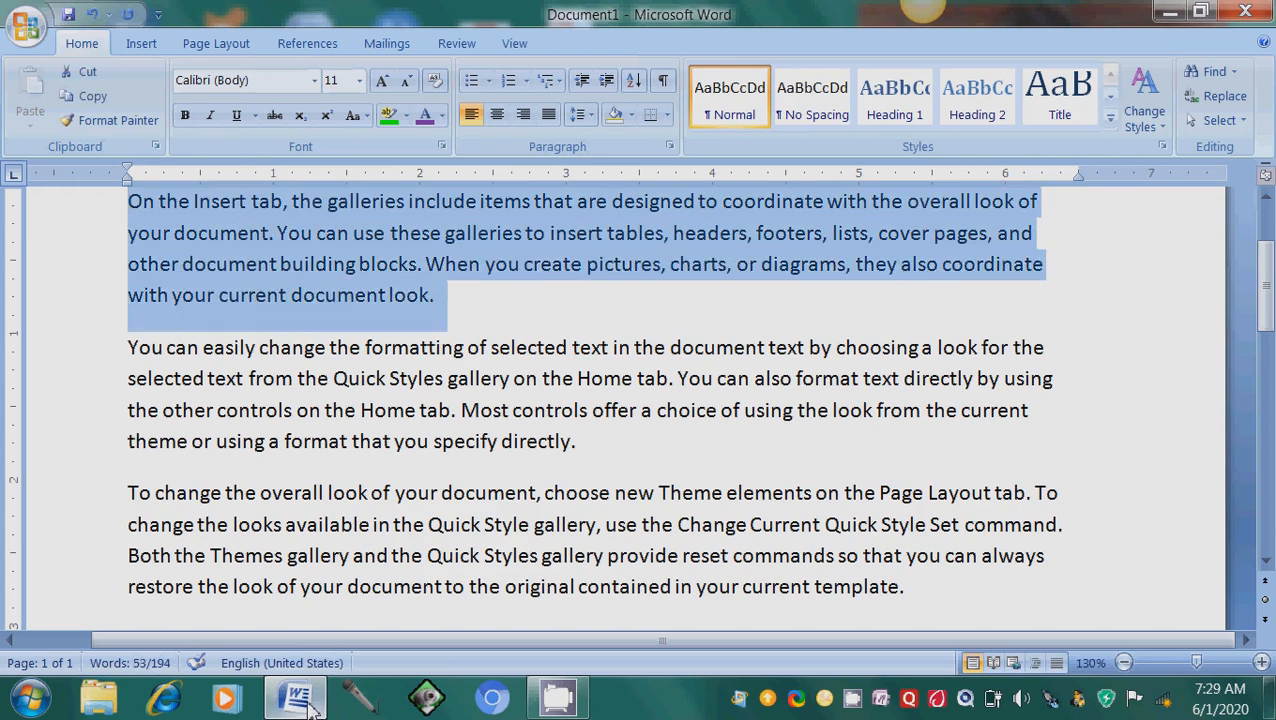
{"action": "key", "text": "ctrl+e"}
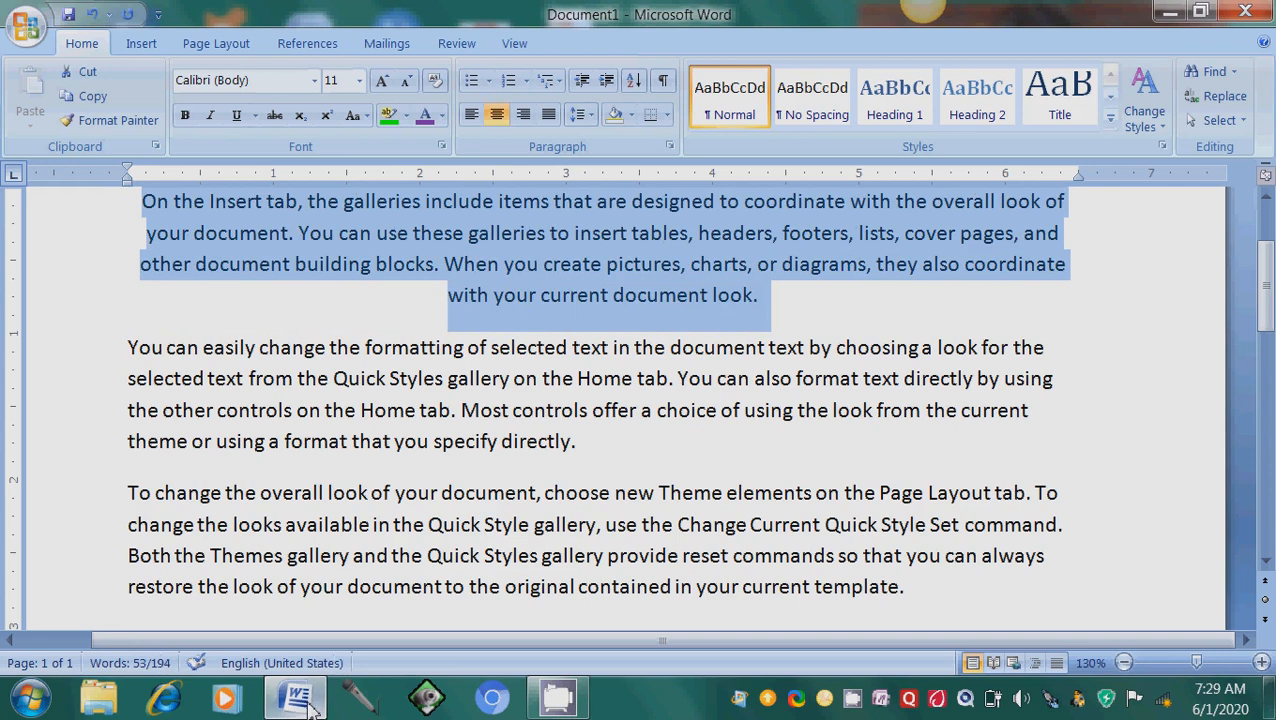
Try right, justified and distributed alignment on the "On the Insert tab" paragraph, ending with left alignment
{"action": "key", "text": "ctrl+r"}
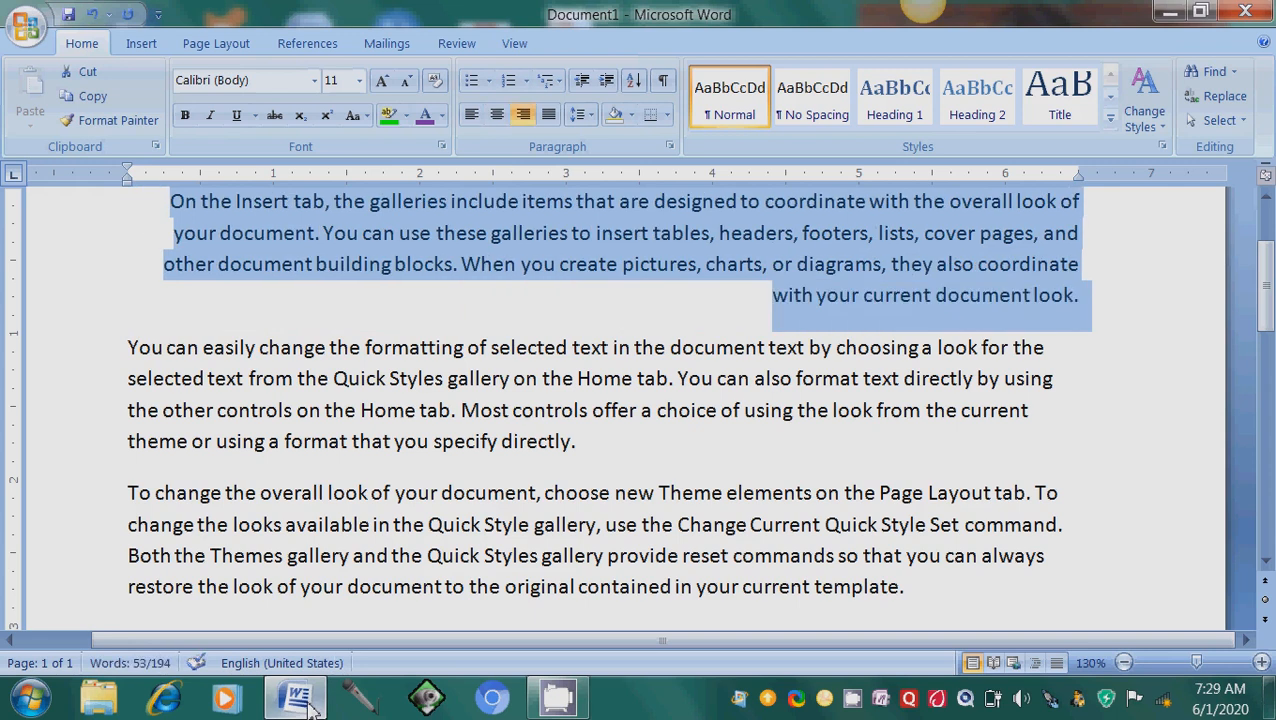
{"action": "key", "text": "ctrl+j"}
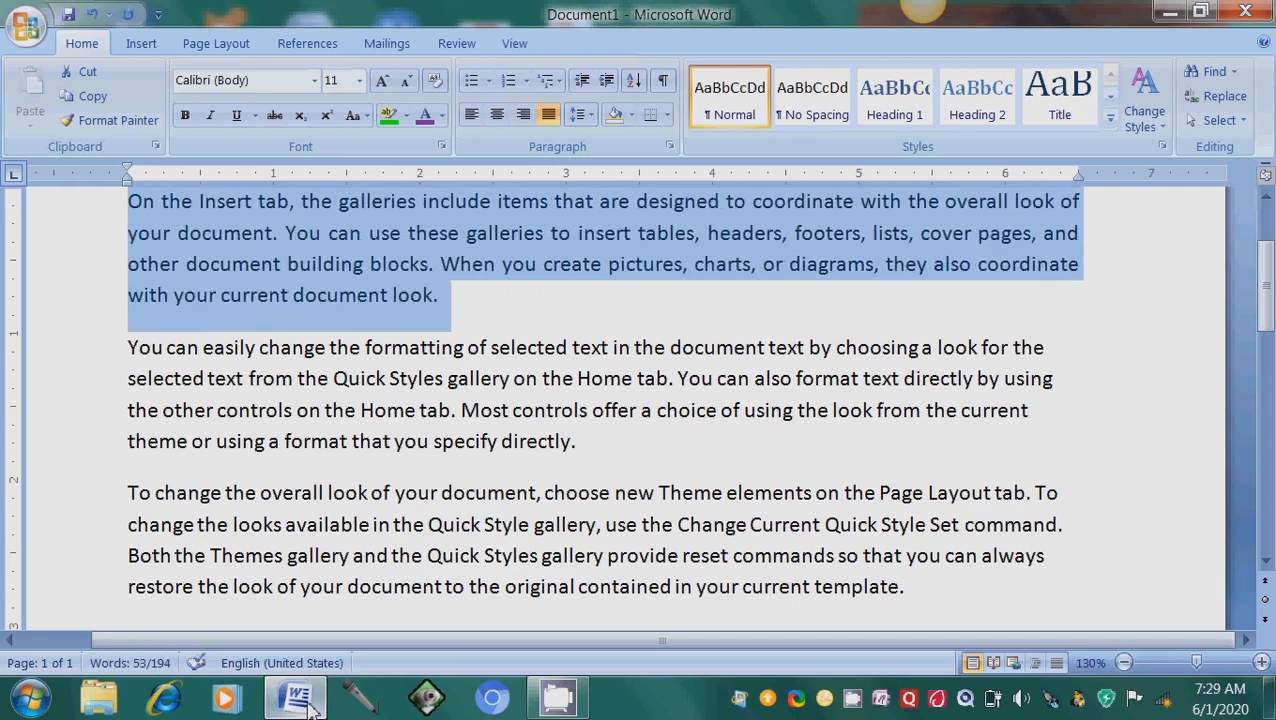
{"action": "key", "text": "ctrl+shift+j"}
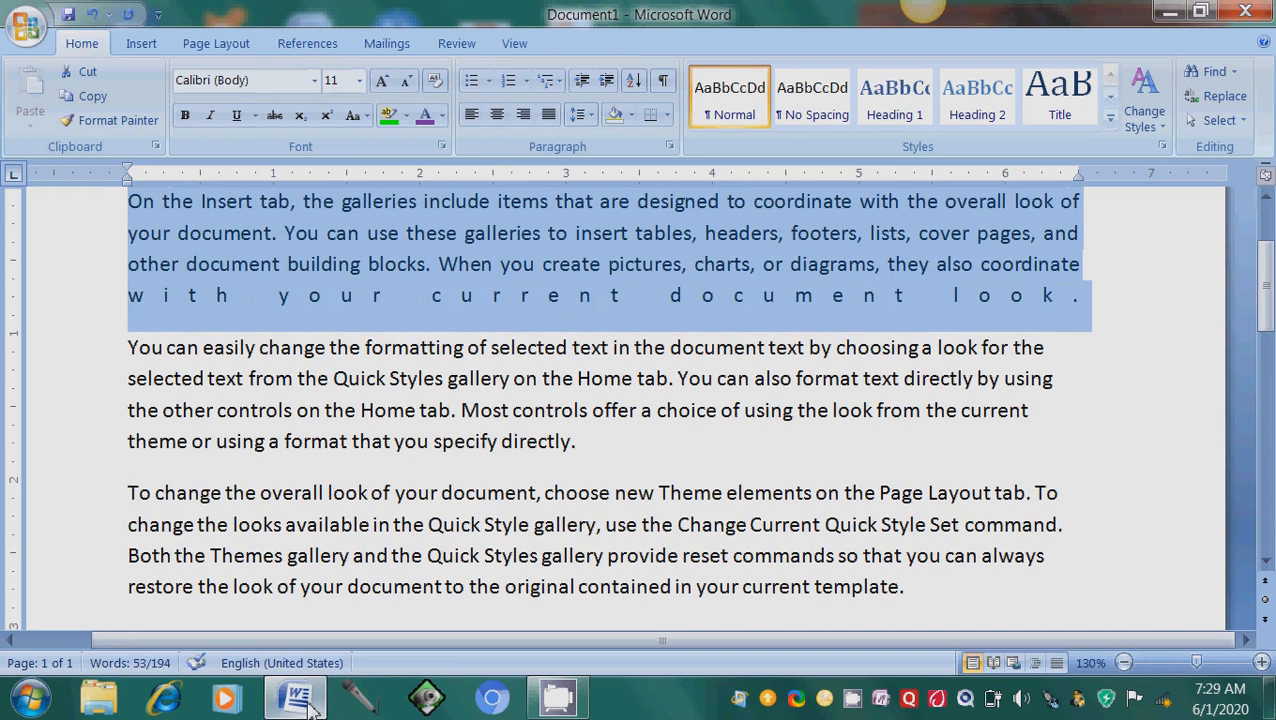
{"action": "key", "text": "ctrl+l"}
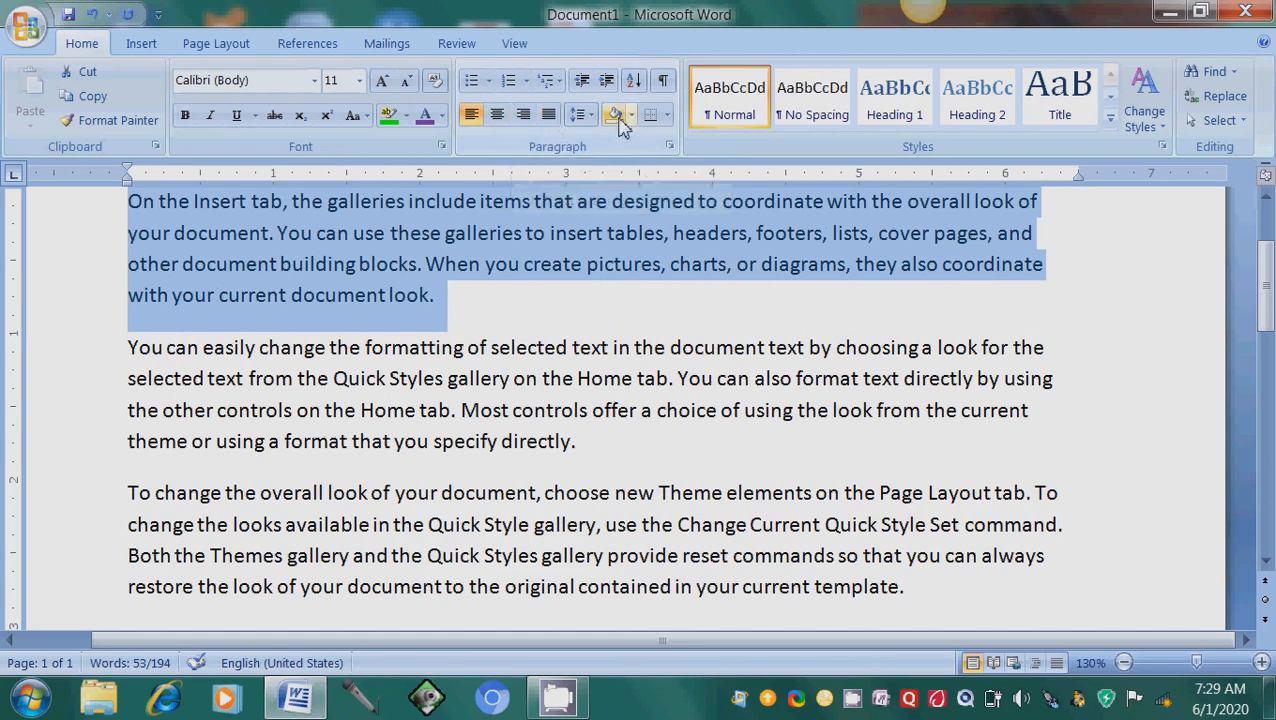
{"action": "left_click", "coordinate": [572, 590]}
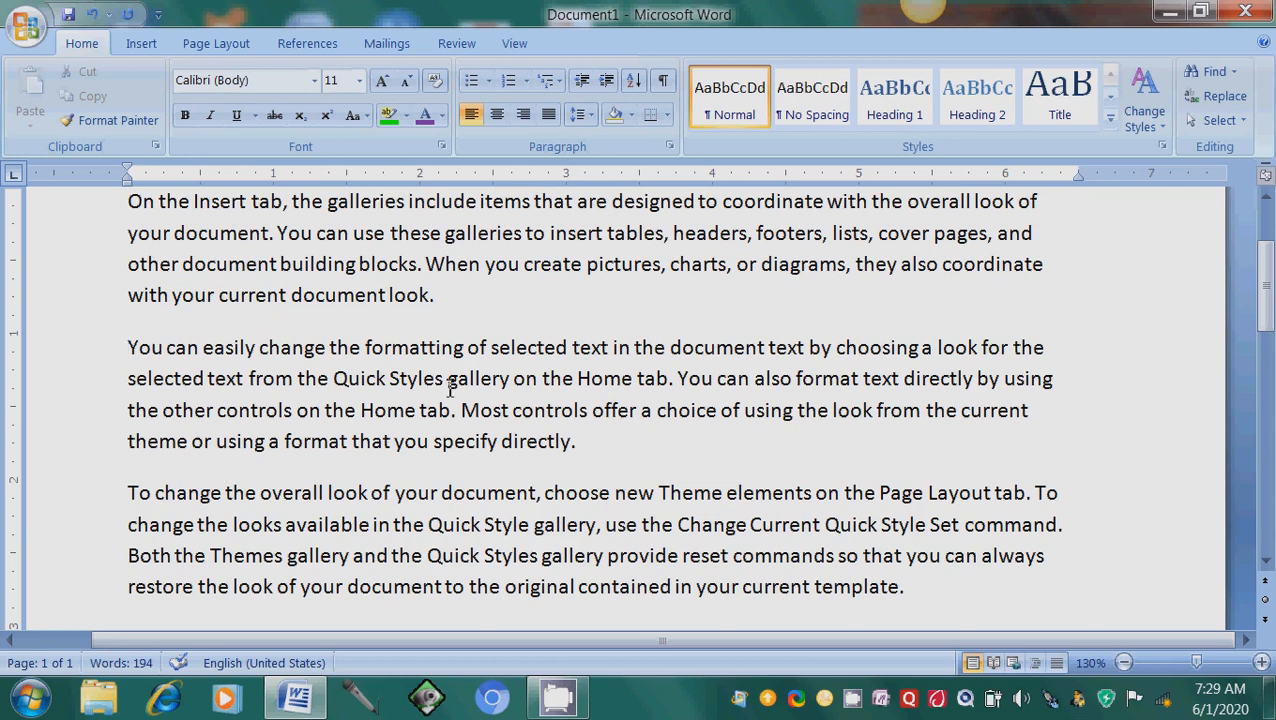
{"action": "key", "text": "Up"}
{"action": "key", "text": "Up"}
{"action": "key", "text": "Down"}
{"action": "key", "text": "Down"}
{"action": "key", "text": "Down"}
{"action": "key", "text": "Down"}
{"action": "key", "text": "Down"}
{"action": "key", "text": "Up"}
{"action": "key", "text": "Up"}
{"action": "key", "text": "Down"}
{"action": "key", "text": "Down"}
Set the line spacing of the "On the Insert tab" and "You can easily change" paragraphs to 1.0
{"action": "key", "text": "Up"}
{"action": "key", "text": "Up"}
{"action": "key", "text": "Up"}
{"action": "key", "text": "Up"}
{"action": "key", "text": "shift+Down"}
{"action": "key", "text": "shift+Down"}
{"action": "key", "text": "shift+Down"}
{"action": "key", "text": "shift+Down"}
{"action": "key", "text": "shift+Down"}
{"action": "key", "text": "shift+Down"}
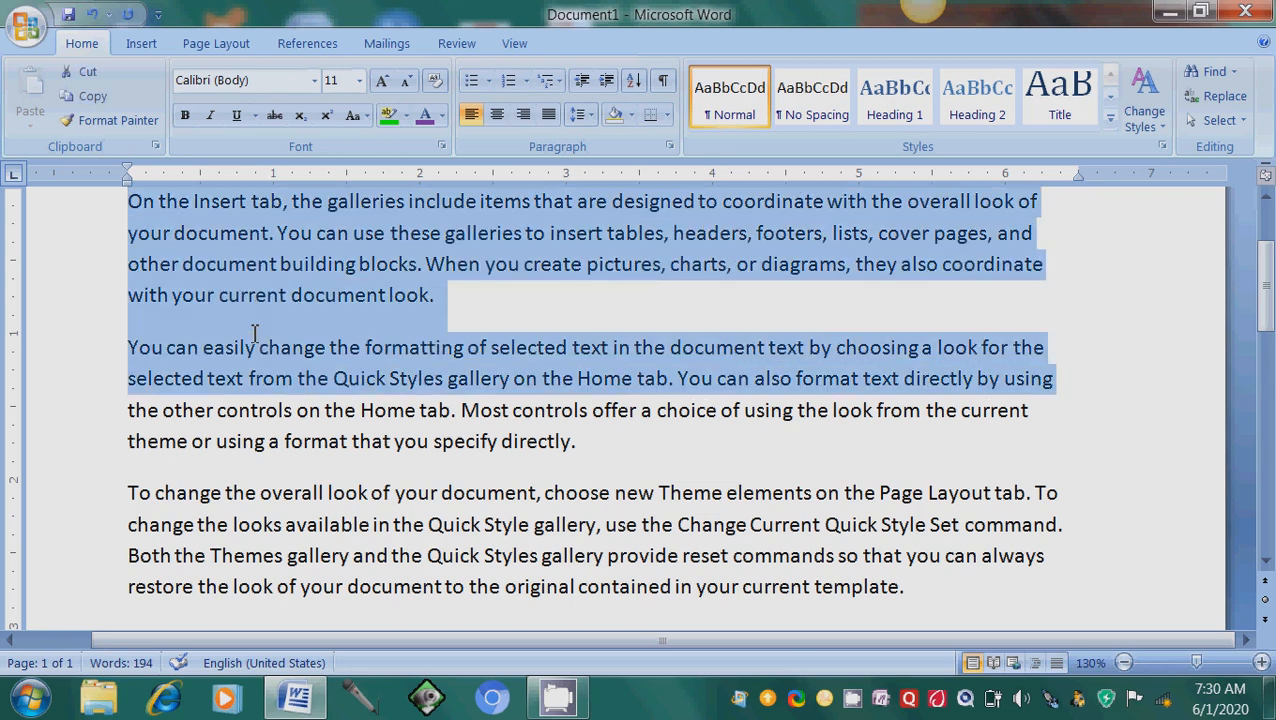
{"action": "key", "text": "shift+Down"}
{"action": "key", "text": "shift+Down"}
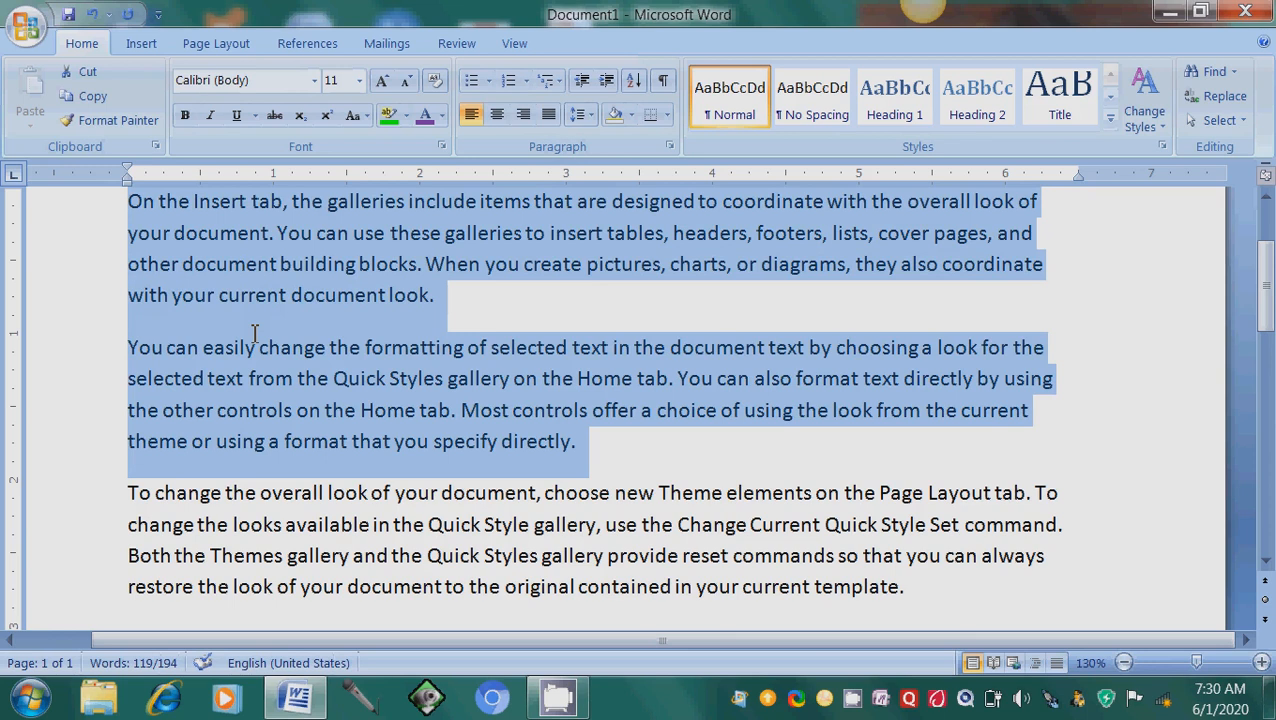
{"action": "left_click", "coordinate": [580, 115]}
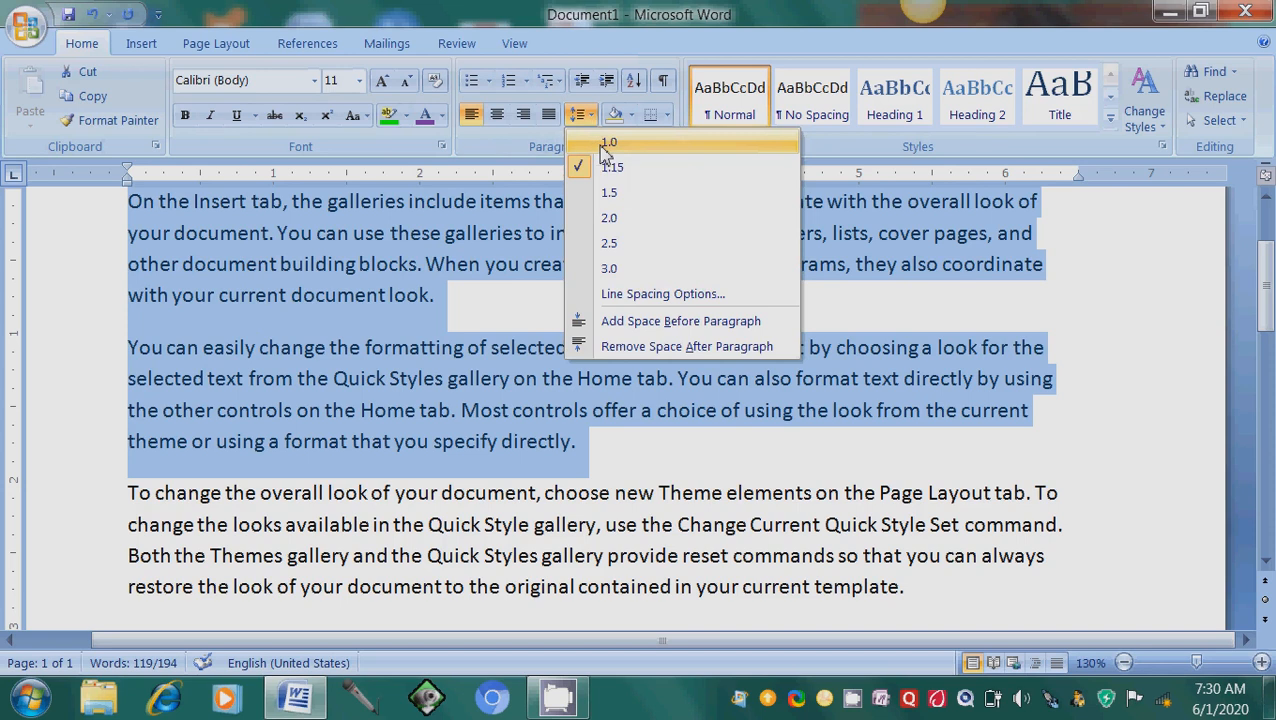
{"action": "left_click", "coordinate": [608, 143]}
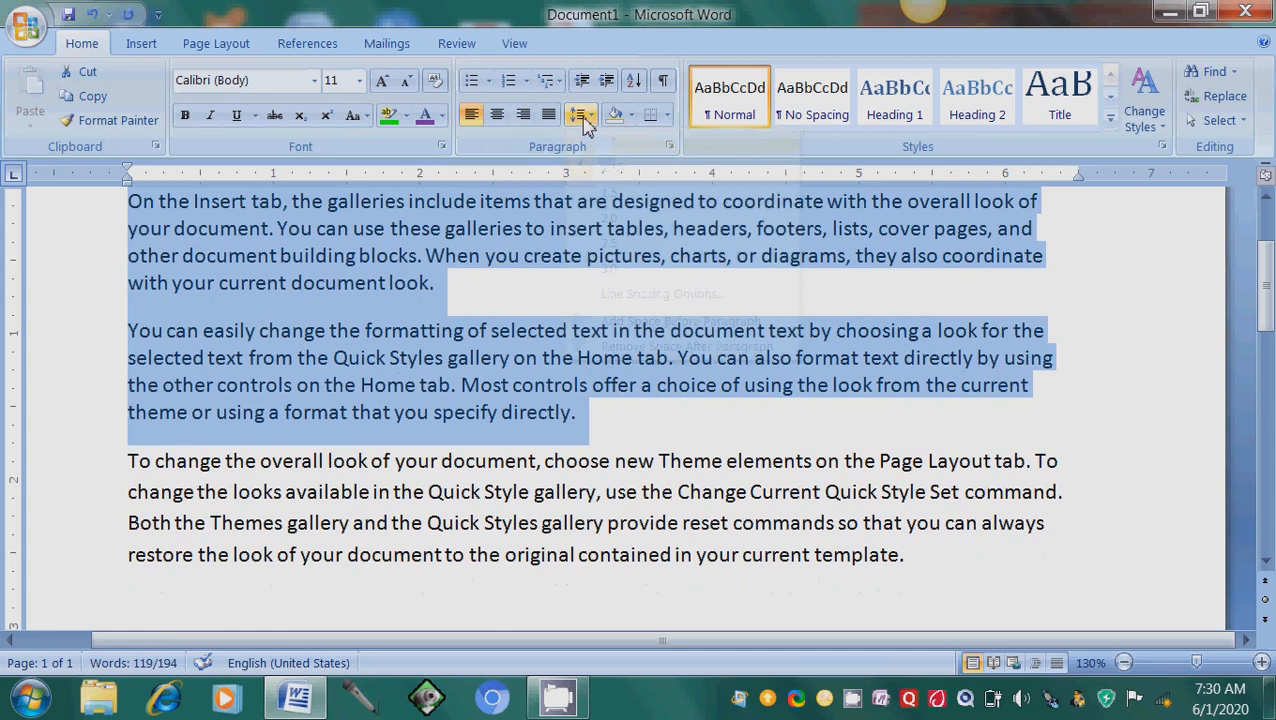
Try line spacing of 1.5 and 2.5 on the two selected paragraphs
{"action": "left_click", "coordinate": [586, 118]}
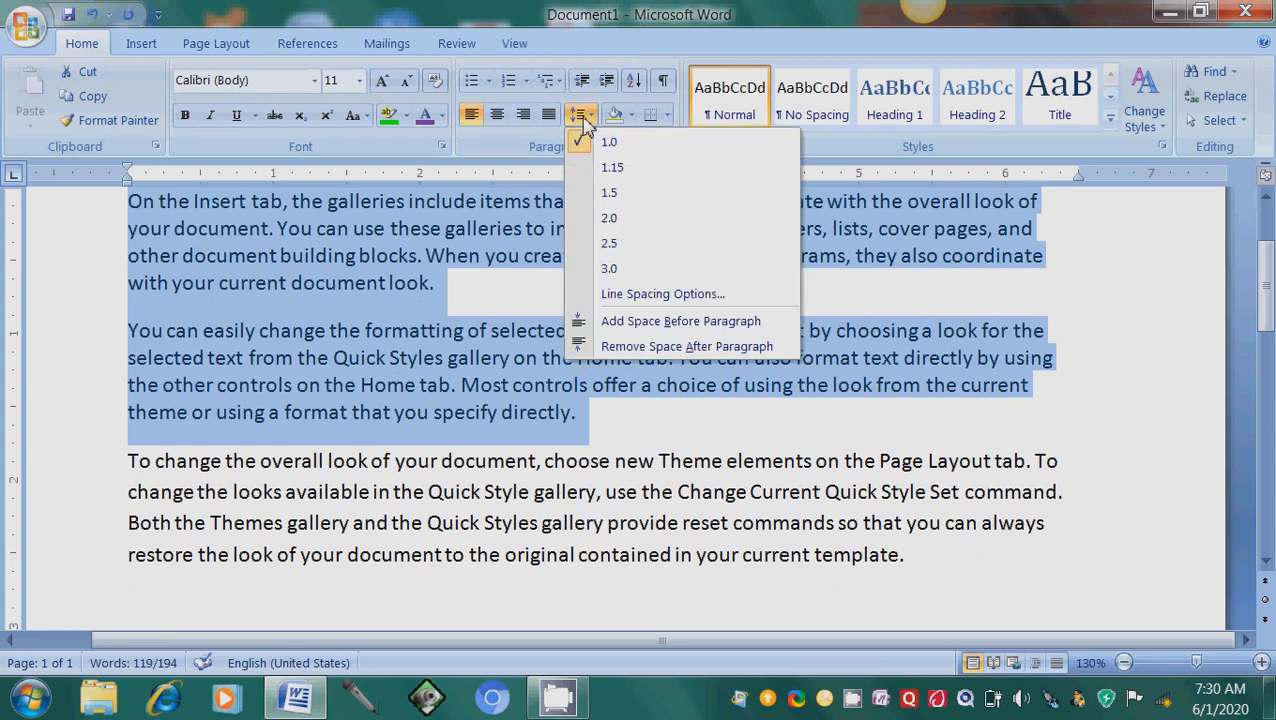
{"action": "left_click", "coordinate": [631, 207]}
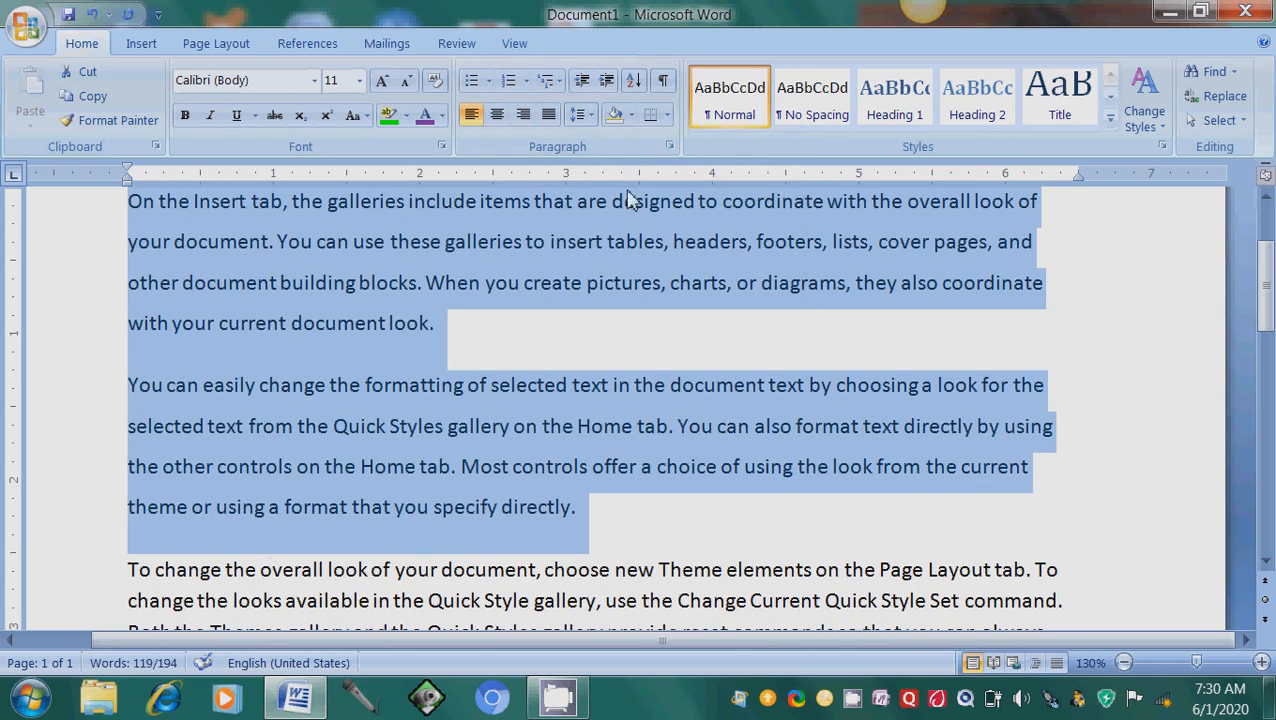
{"action": "left_click", "coordinate": [591, 120]}
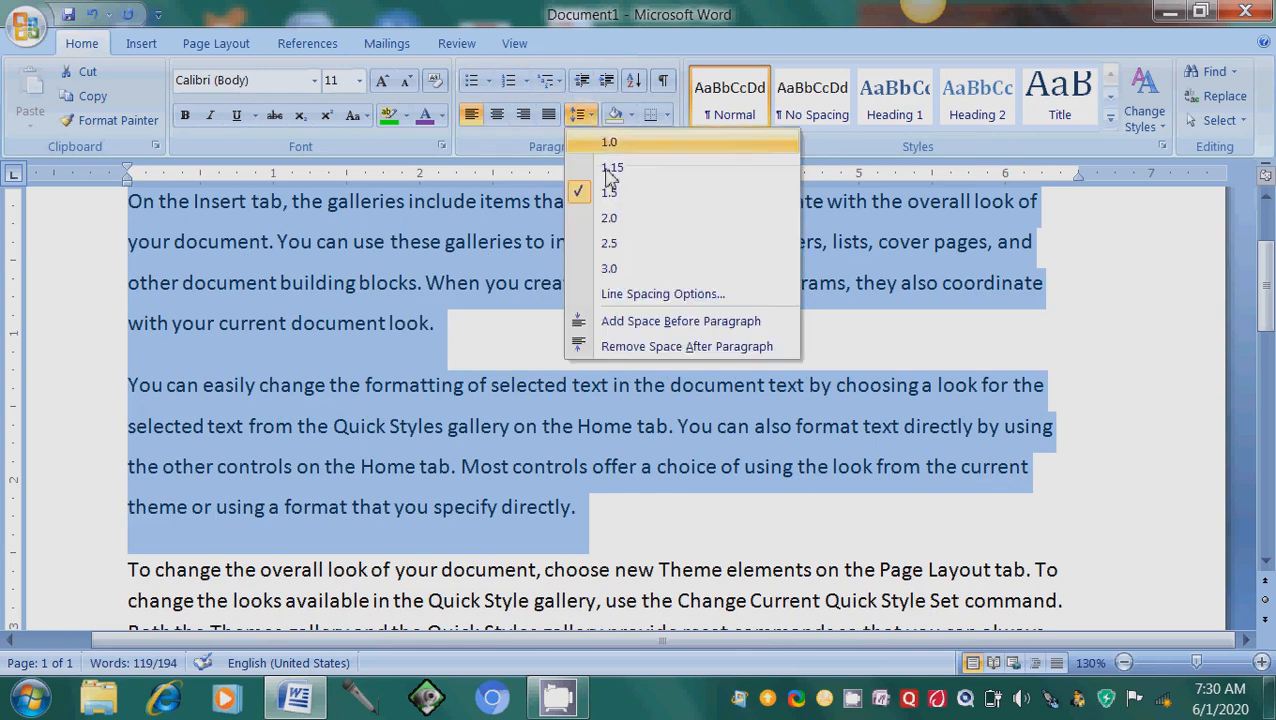
{"action": "left_click", "coordinate": [621, 252]}
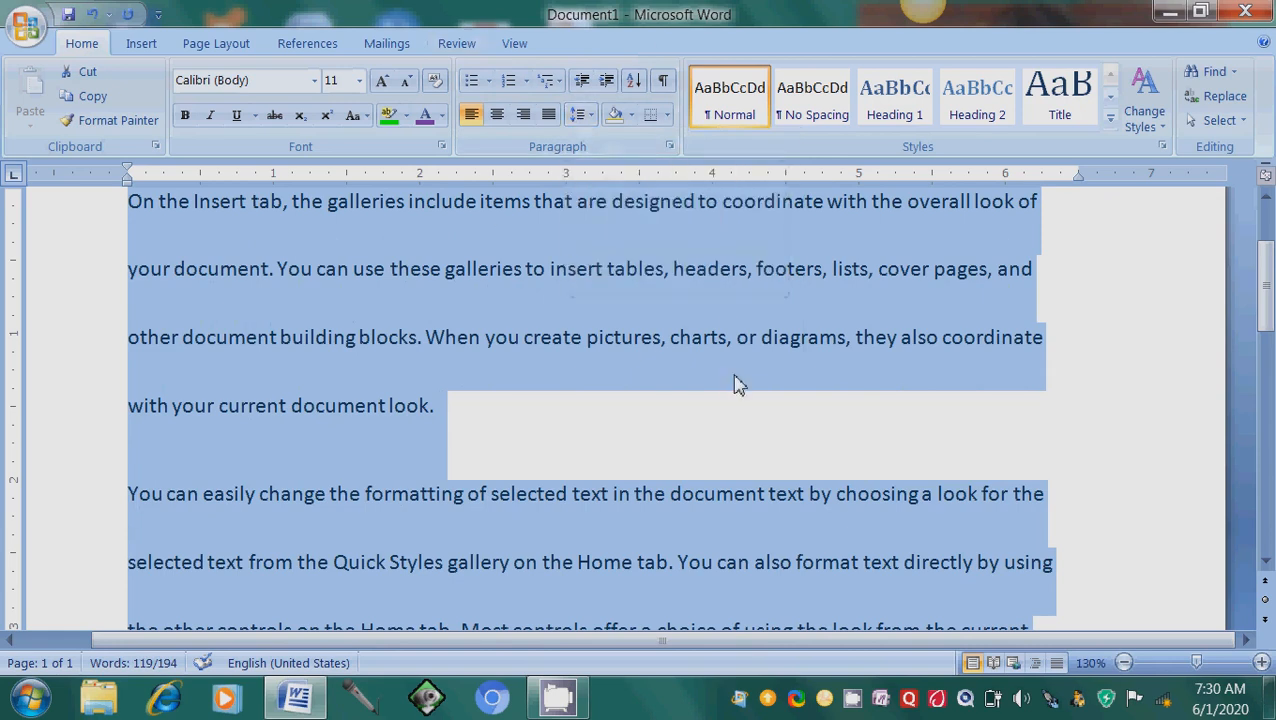
Reselect the "On the Insert tab" and "You can easily change" paragraphs and give them single line spacing
{"action": "left_click", "coordinate": [792, 390]}
{"action": "key", "text": "Up"}
{"action": "key", "text": "Up"}
{"action": "key", "text": "Home"}
{"action": "key", "text": "shift+Down"}
{"action": "key", "text": "shift+Down"}
{"action": "key", "text": "shift+Down"}
{"action": "key", "text": "shift+Down"}
{"action": "key", "text": "shift+Down"}
{"action": "key", "text": "shift+Down"}
{"action": "key", "text": "shift+Down"}
{"action": "key", "text": "shift+Down"}
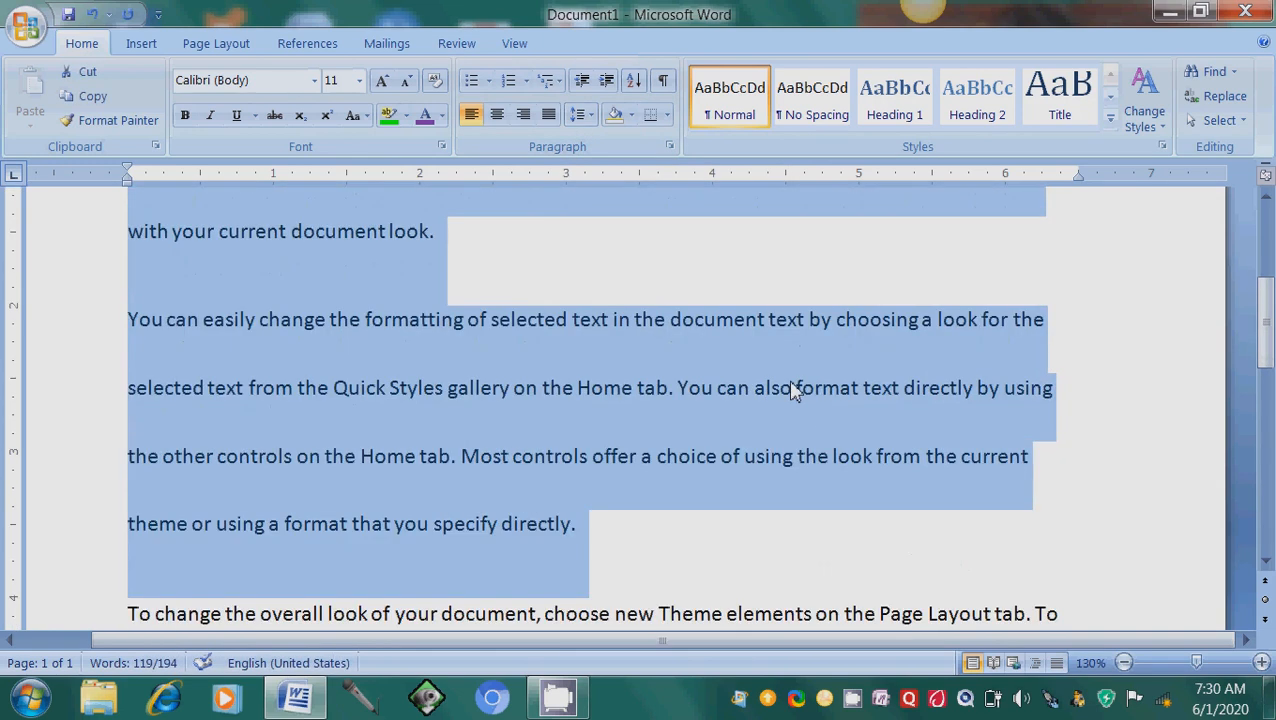
{"action": "key", "text": "ctrl+1"}
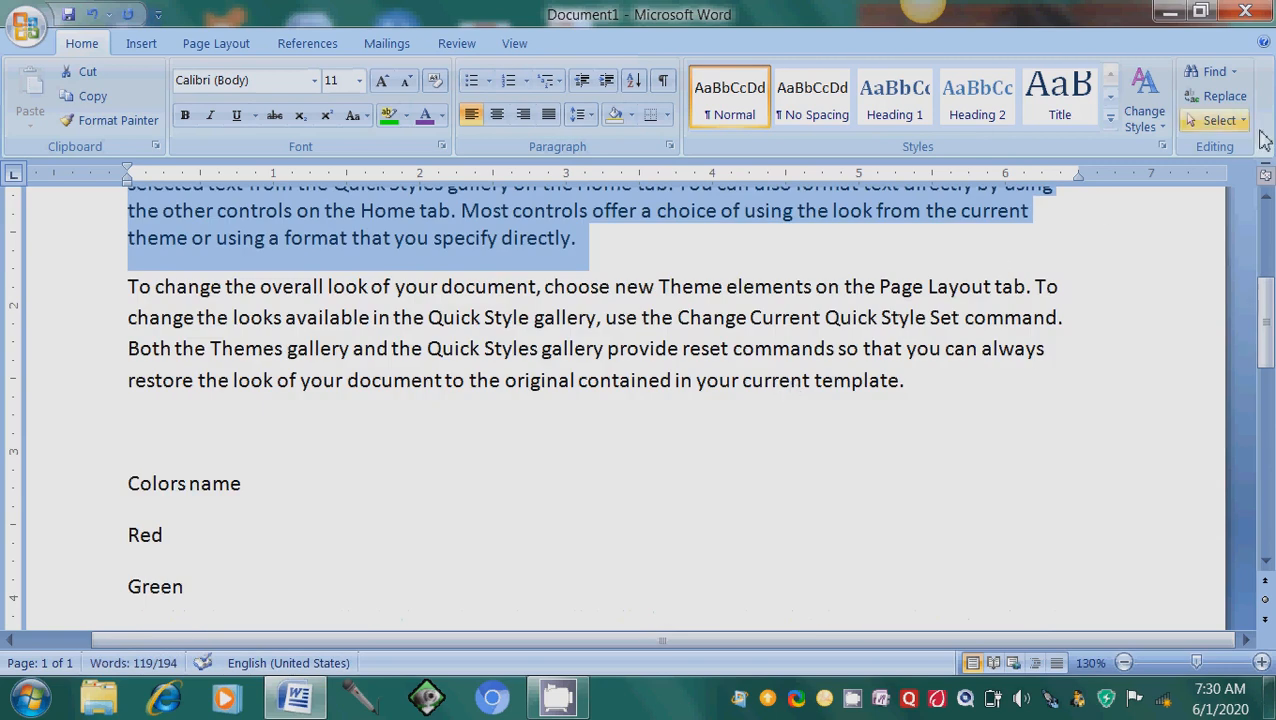
Set the two selected paragraphs to 1.5 line spacing and finally to double line spacing
{"action": "left_click", "coordinate": [1265, 201]}
{"action": "left_click", "coordinate": [1267, 203]}
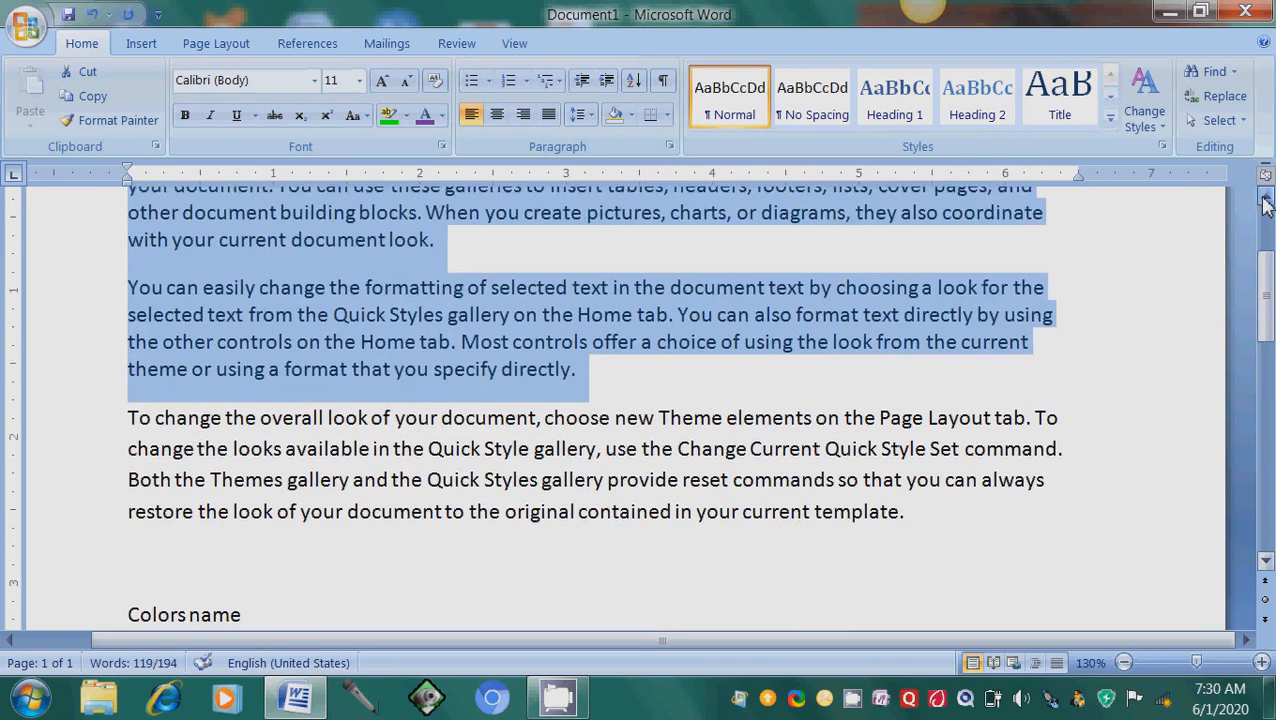
{"action": "key", "text": "ctrl+5"}
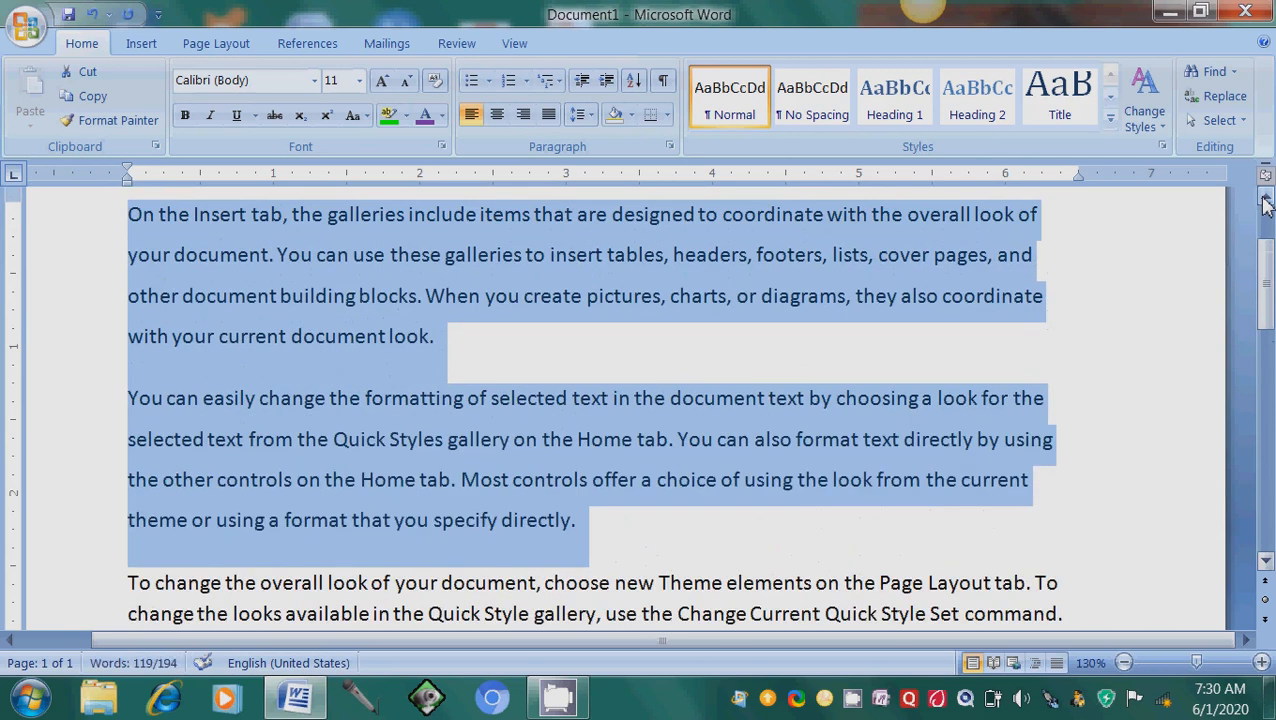
{"action": "key", "text": "ctrl+2"}
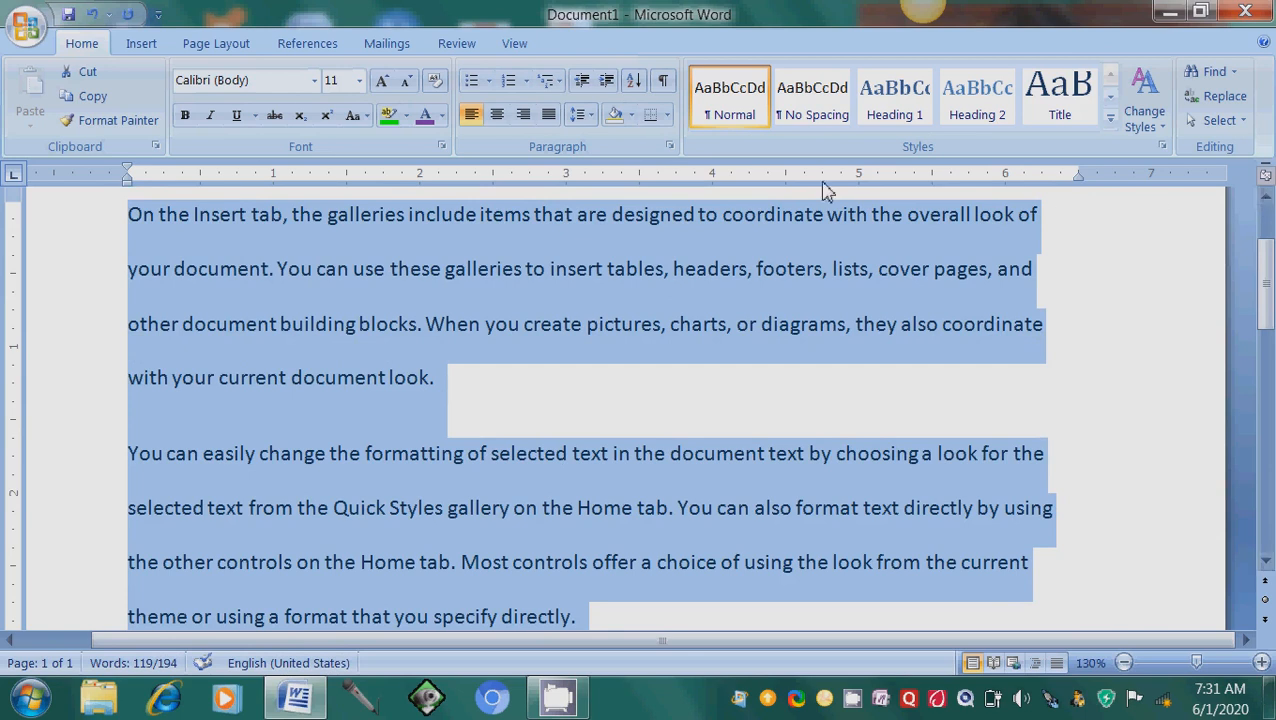
Add space before the paragraph that begins "You can easily change"
{"action": "left_click", "coordinate": [536, 327]}
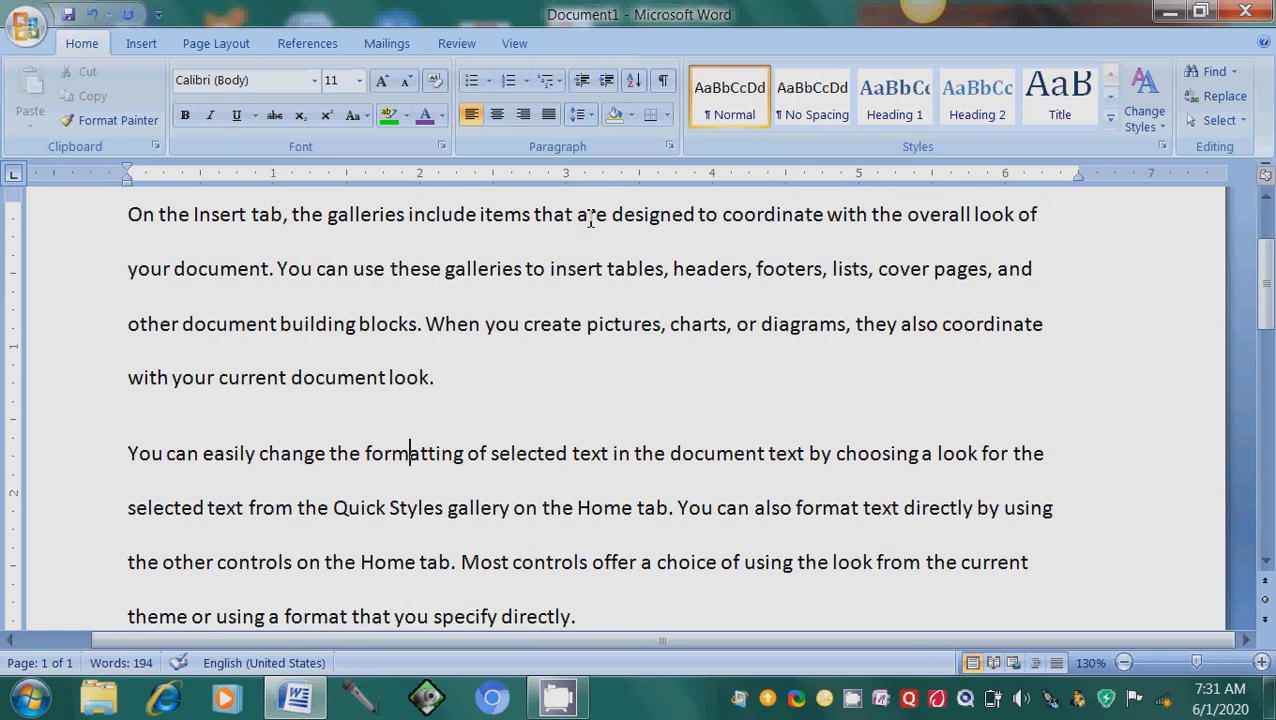
{"action": "left_click", "coordinate": [589, 122]}
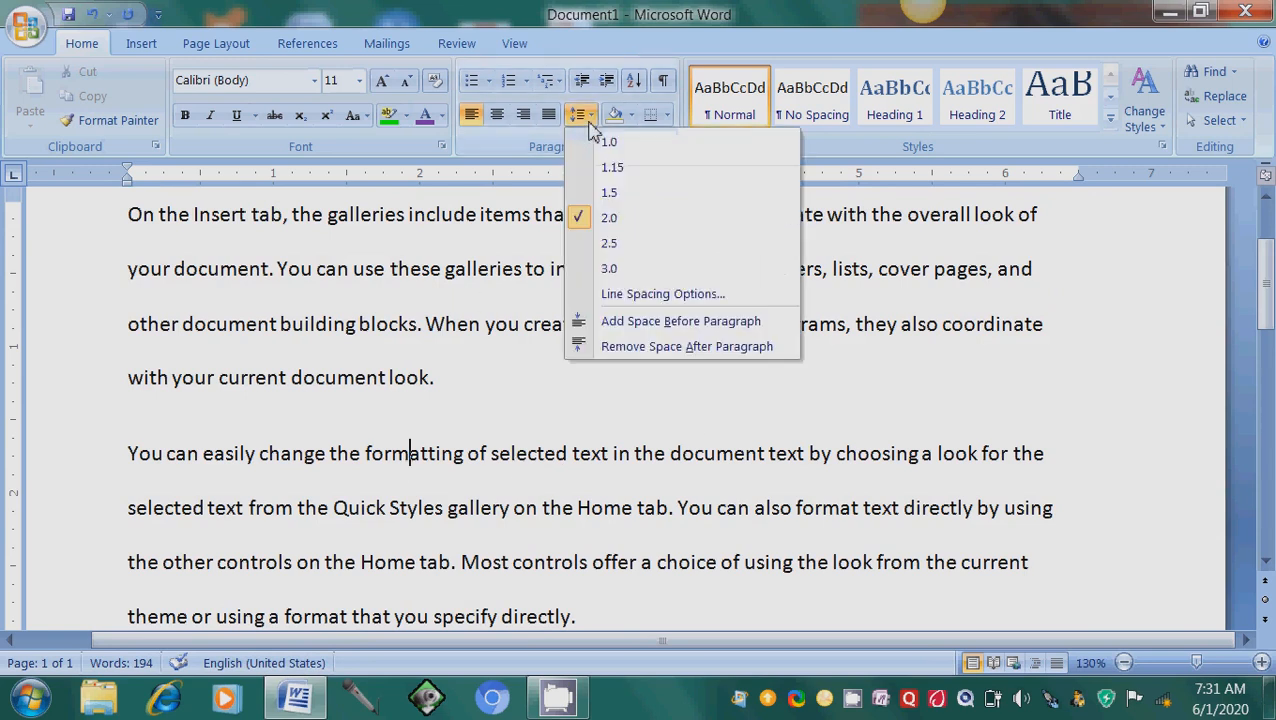
{"action": "left_click", "coordinate": [688, 328]}
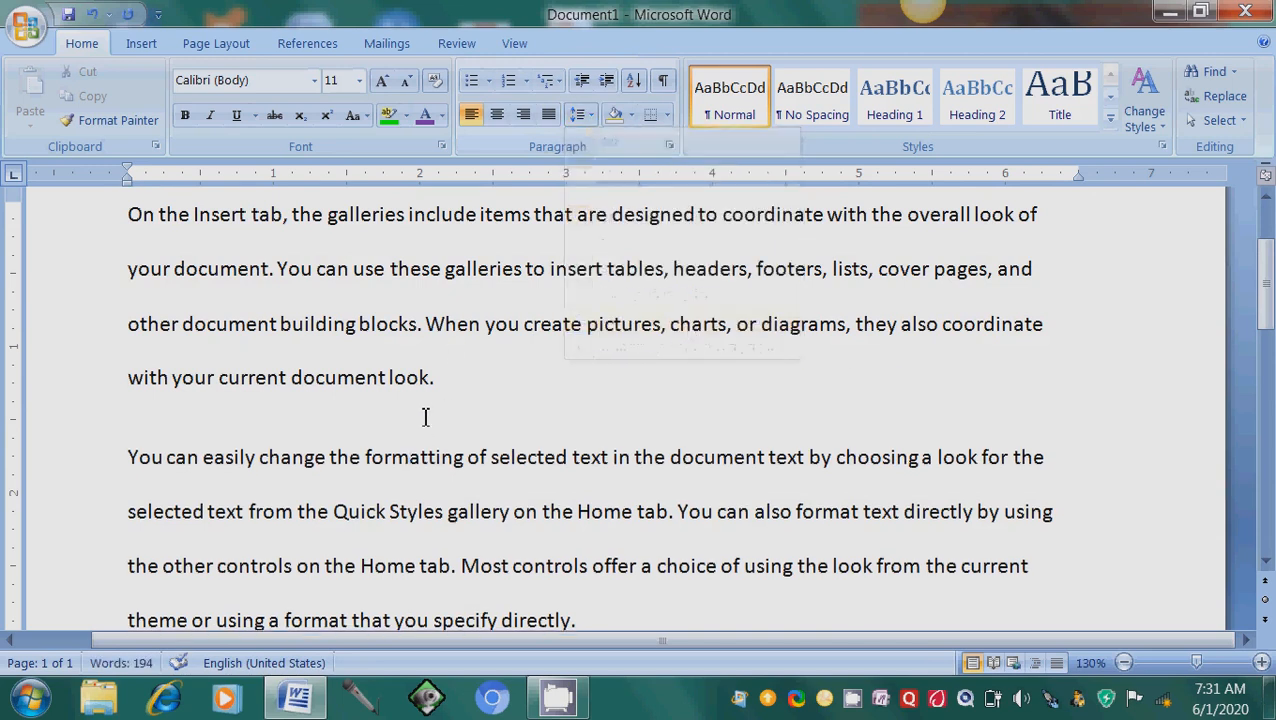
Remove the space after the paragraph that begins "On the Insert tab"
{"action": "left_click", "coordinate": [394, 377]}
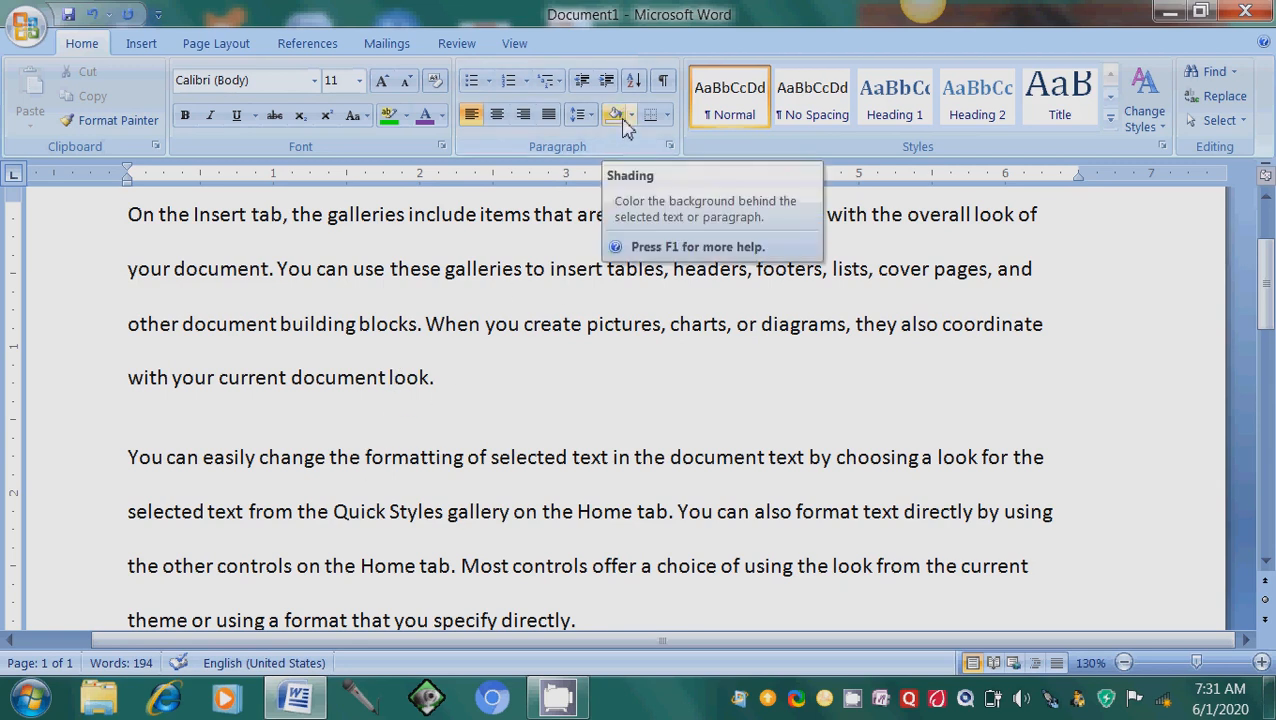
{"action": "left_click", "coordinate": [580, 114]}
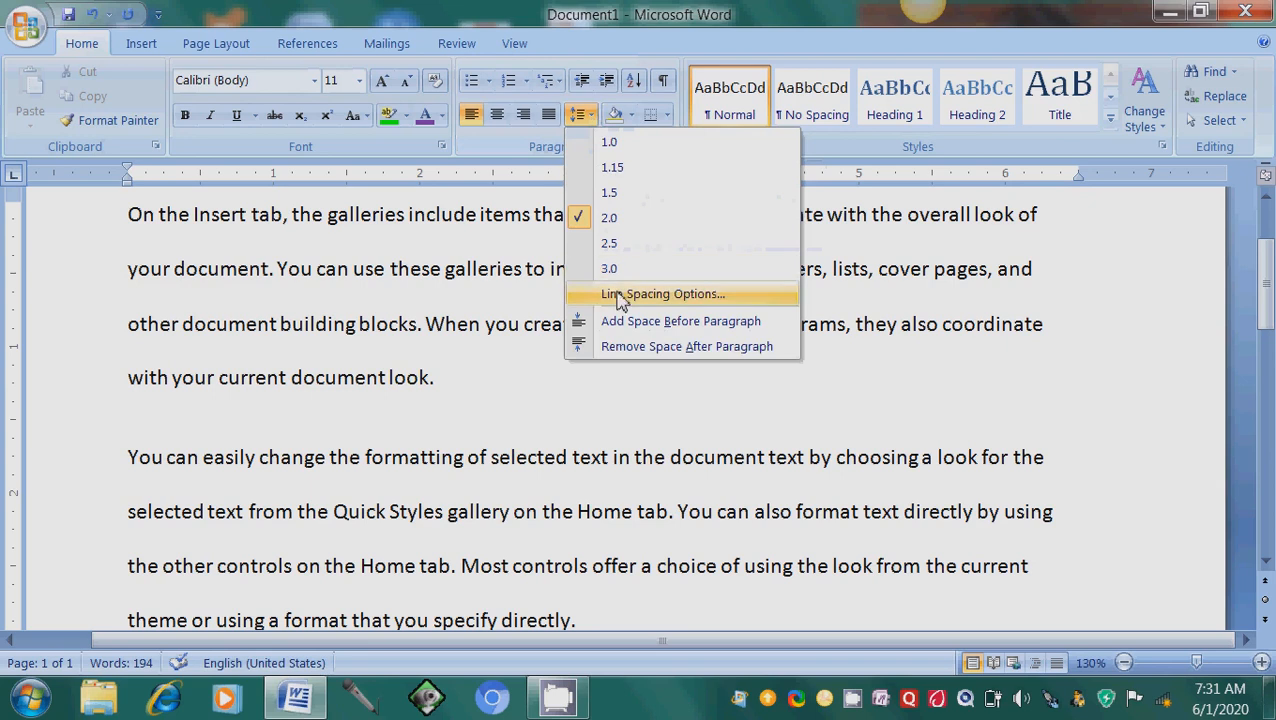
{"action": "left_click", "coordinate": [628, 352]}
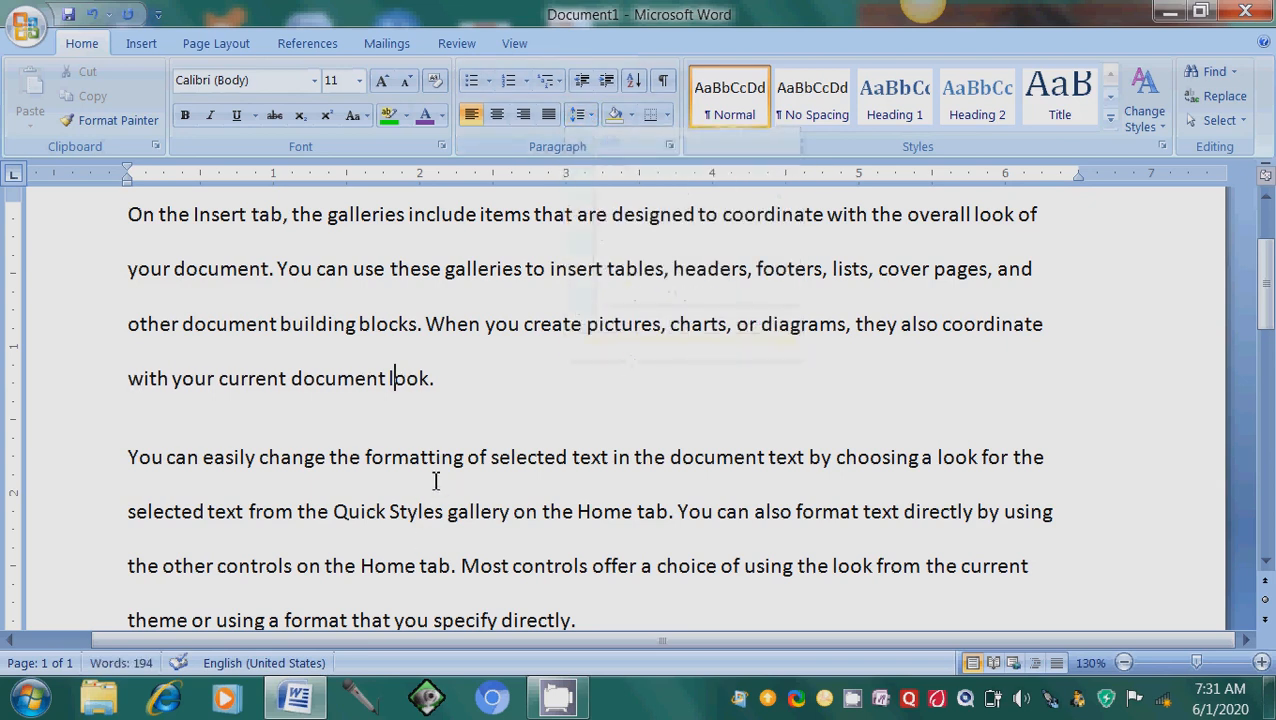
Remove the space before and after the paragraph that begins "You can easily change"
{"action": "left_click", "coordinate": [590, 116]}
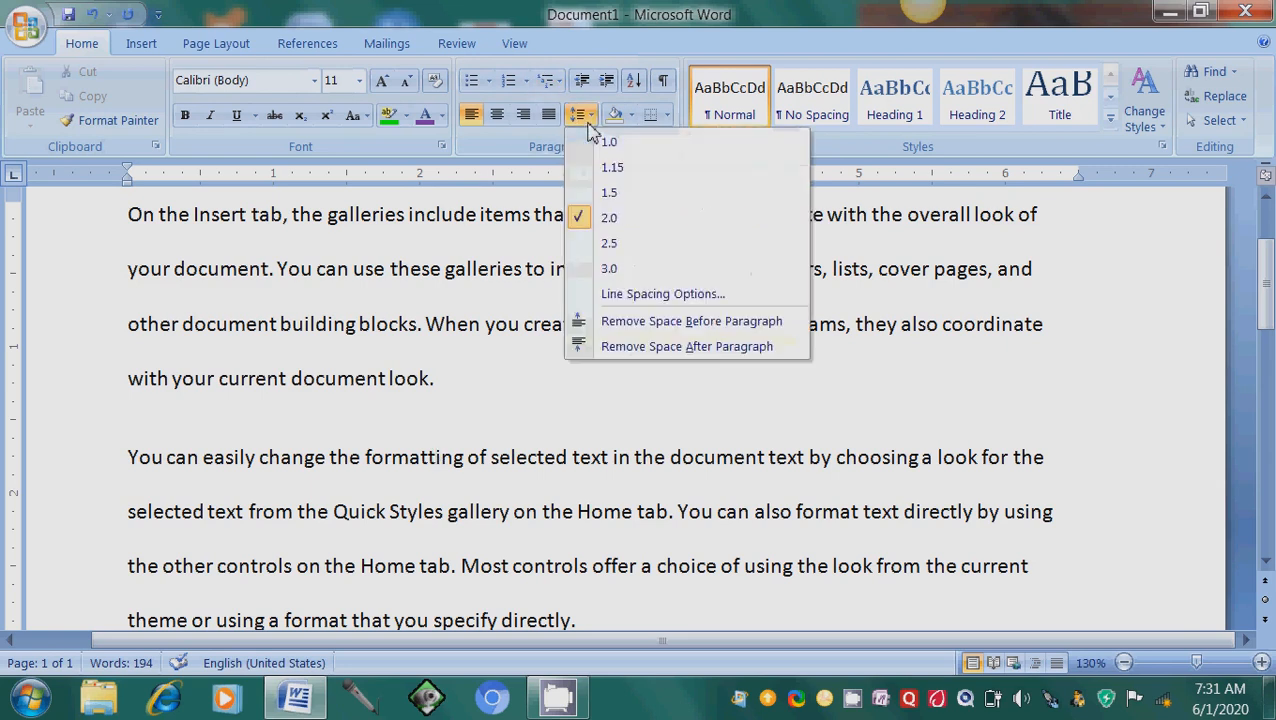
{"action": "left_click", "coordinate": [652, 321]}
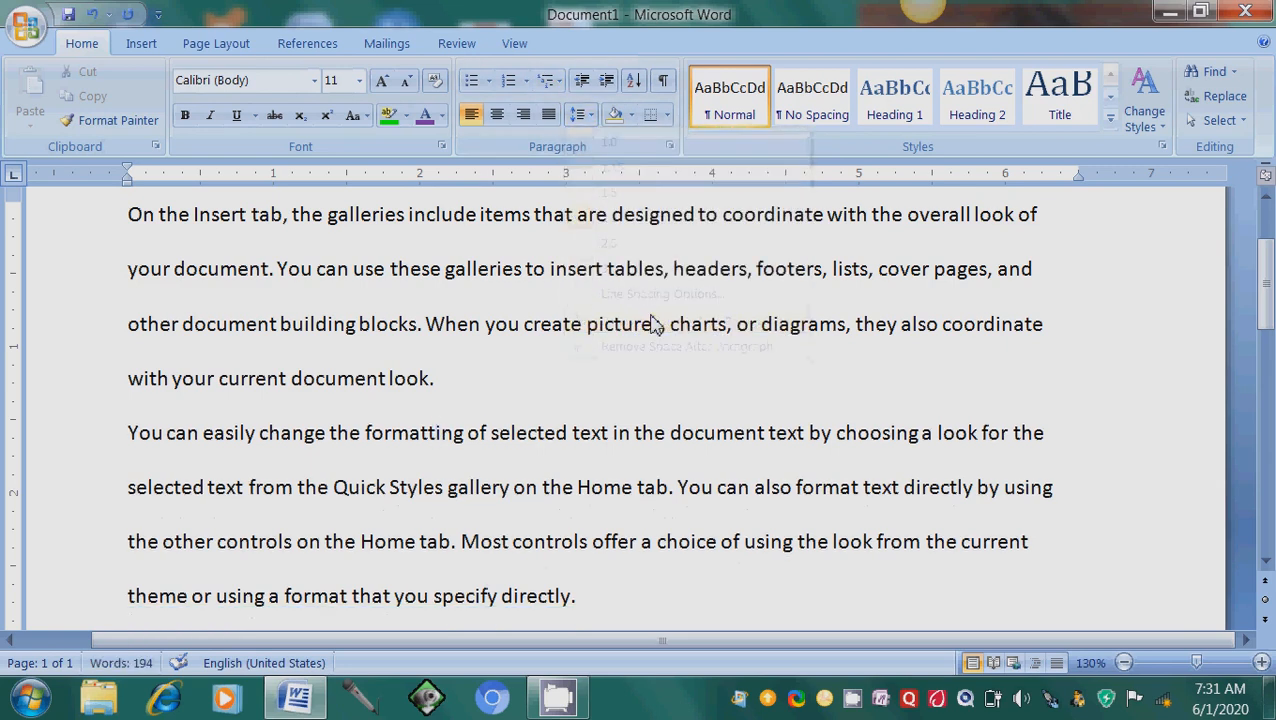
{"action": "left_click", "coordinate": [590, 116]}
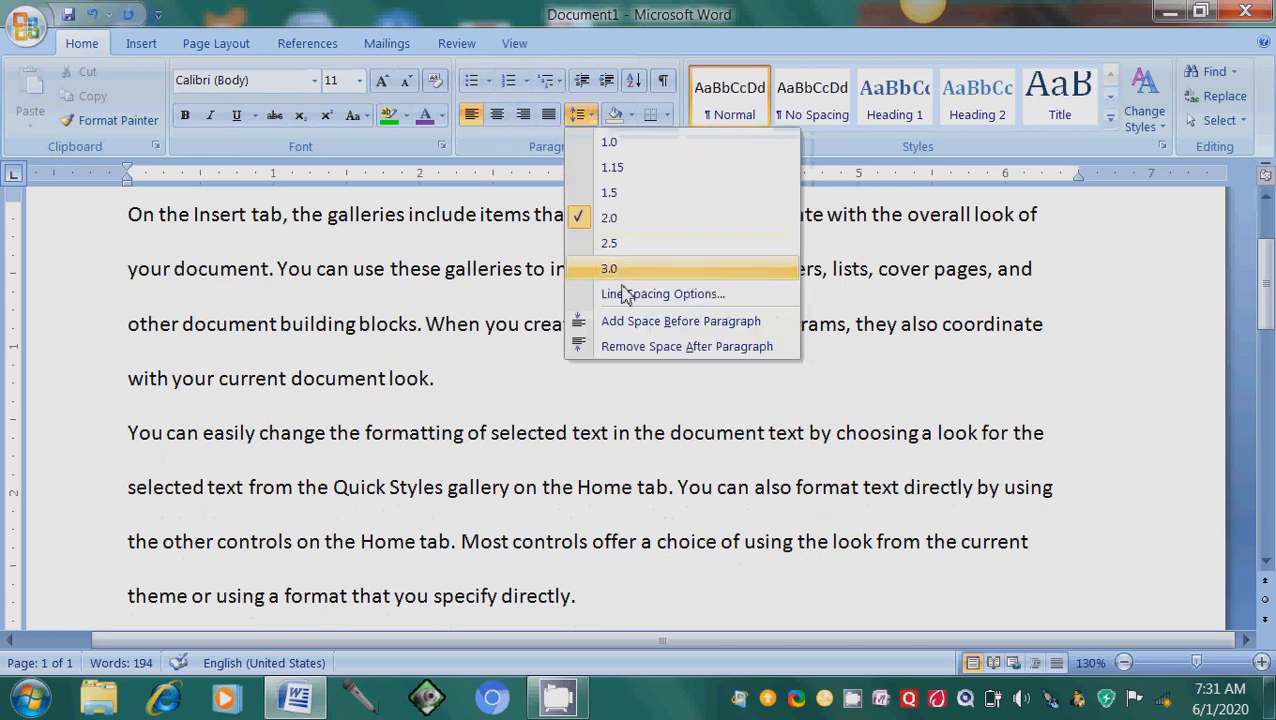
{"action": "left_click", "coordinate": [628, 348]}
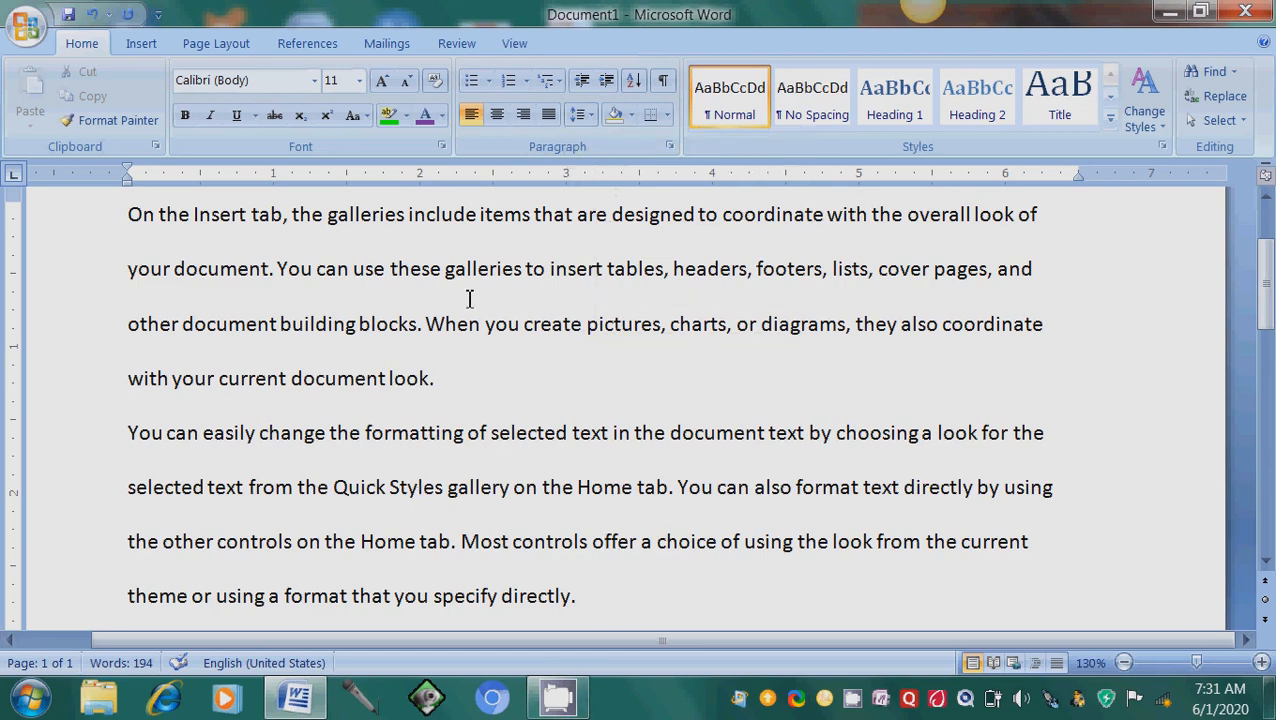
Indent the paragraphs beginning "On the Insert tab" and "You can easily change" by 0.4" on both the left and right
{"action": "left_click", "coordinate": [380, 214]}
{"action": "key", "text": "shift+Down"}
{"action": "key", "text": "shift+Down"}
{"action": "key", "text": "shift+Down"}
{"action": "key", "text": "shift+Down"}
{"action": "key", "text": "shift+Down"}
{"action": "key", "text": "shift+Down"}
{"action": "key", "text": "shift+Down"}
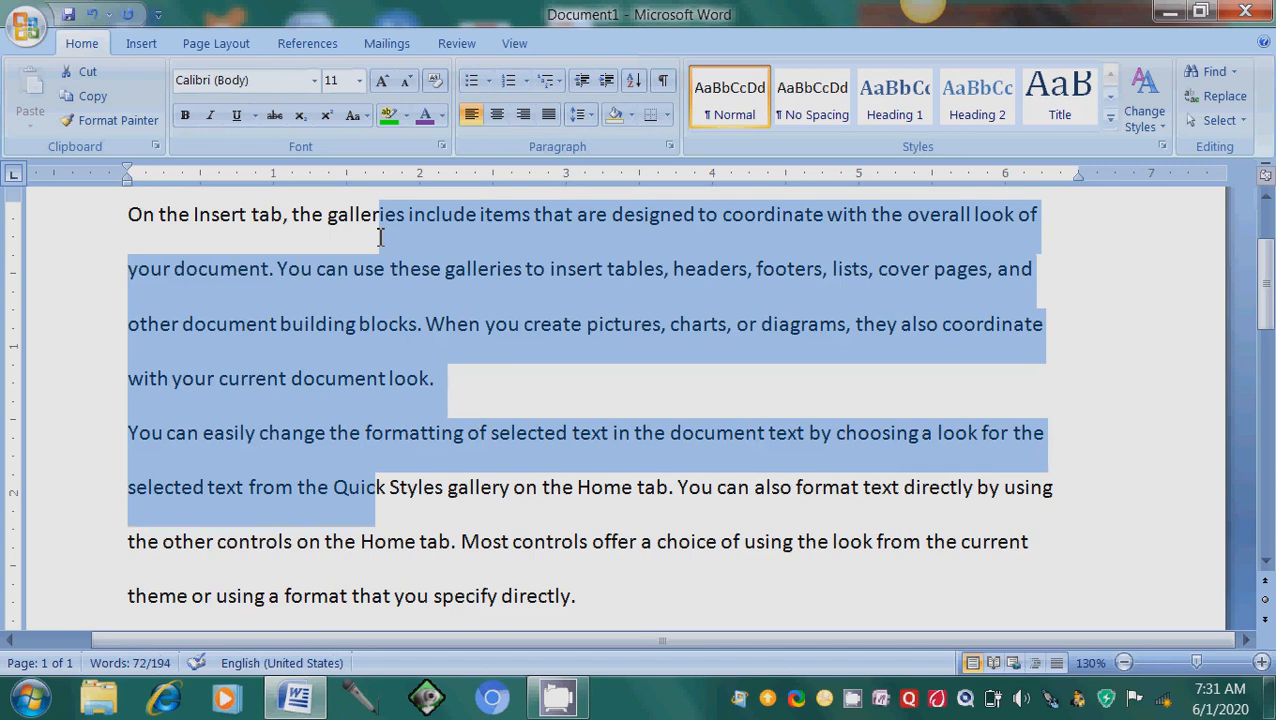
{"action": "left_click", "coordinate": [586, 116]}
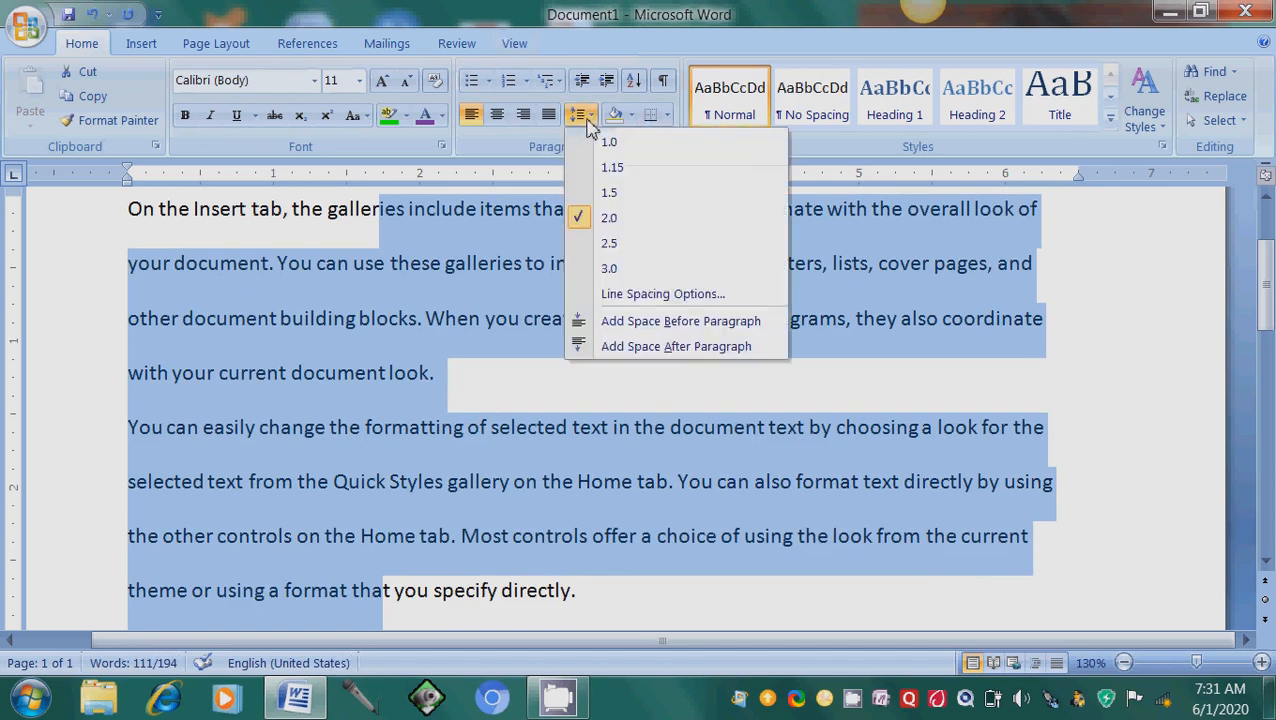
{"action": "left_click", "coordinate": [640, 300]}
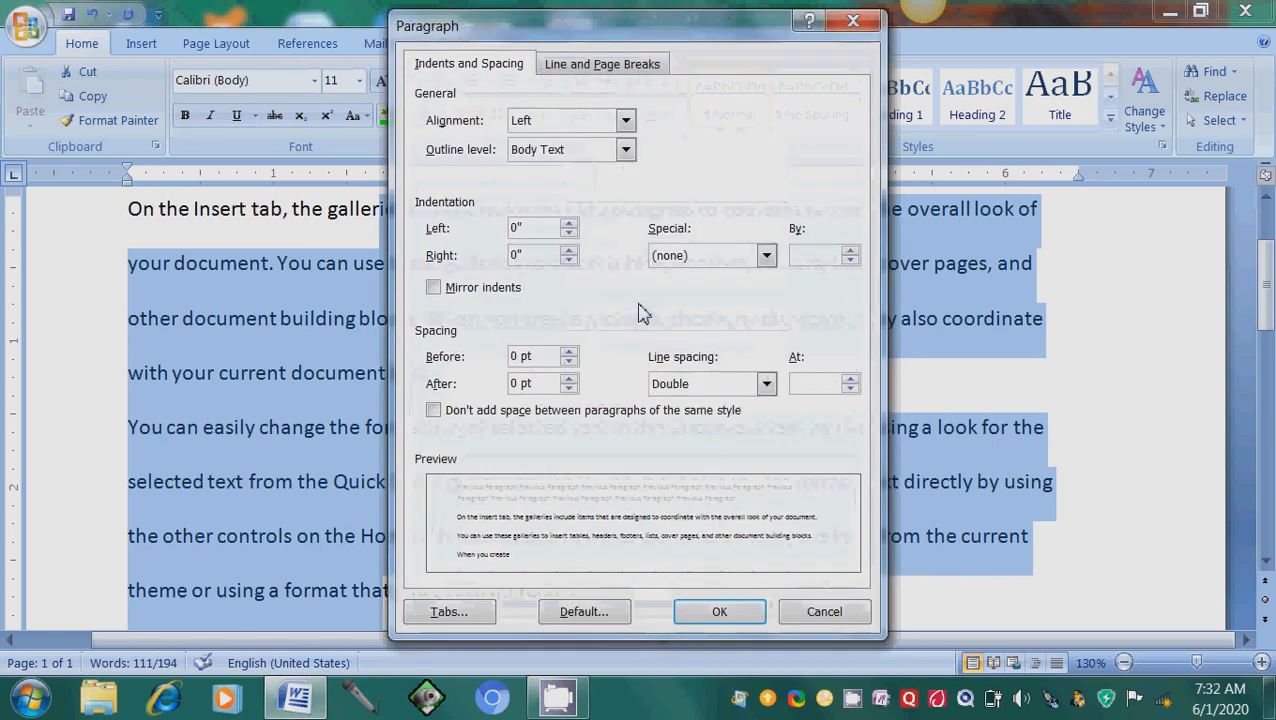
{"action": "left_click", "coordinate": [600, 125]}
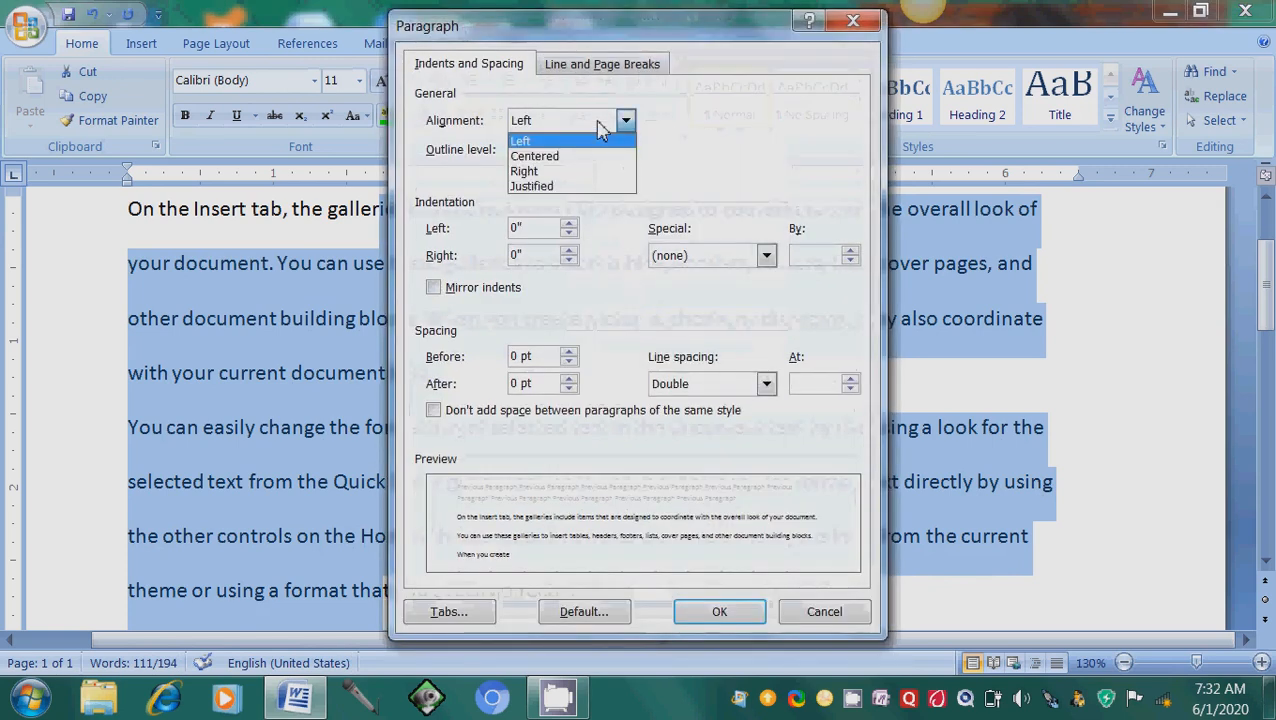
{"action": "left_click", "coordinate": [600, 128]}
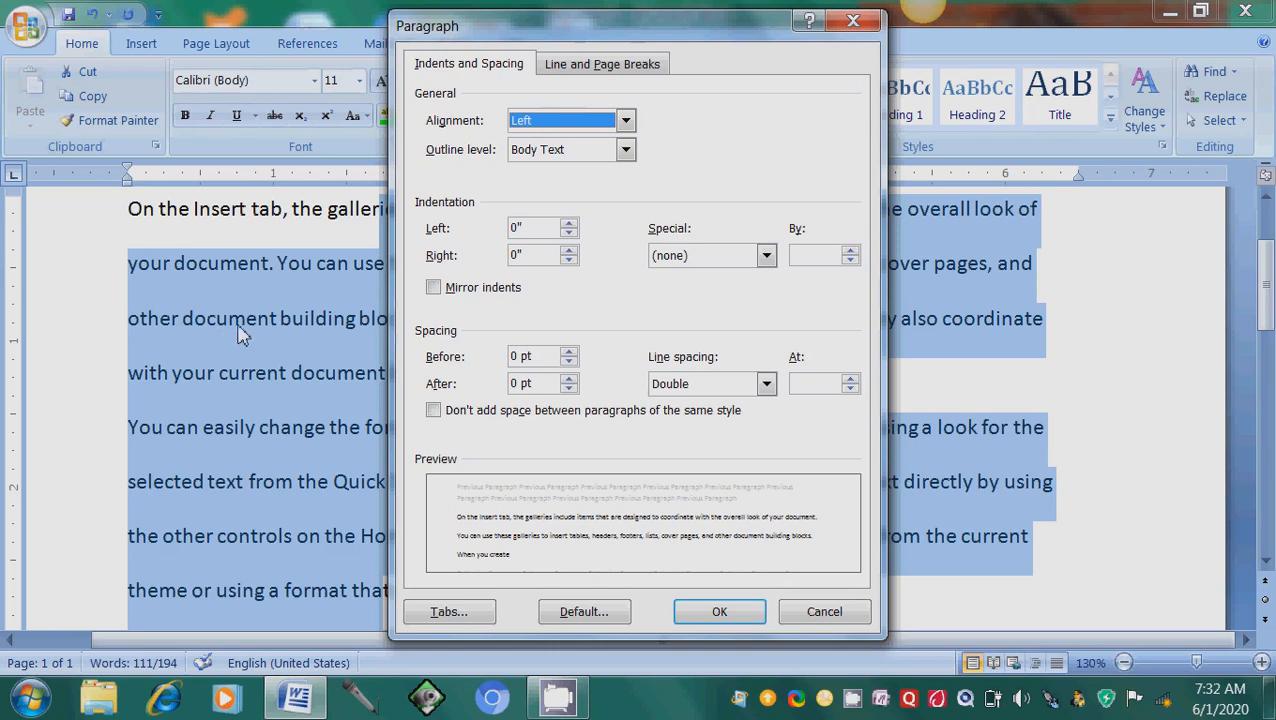
{"action": "left_click", "coordinate": [568, 227]}
{"action": "left_click", "coordinate": [568, 227]}
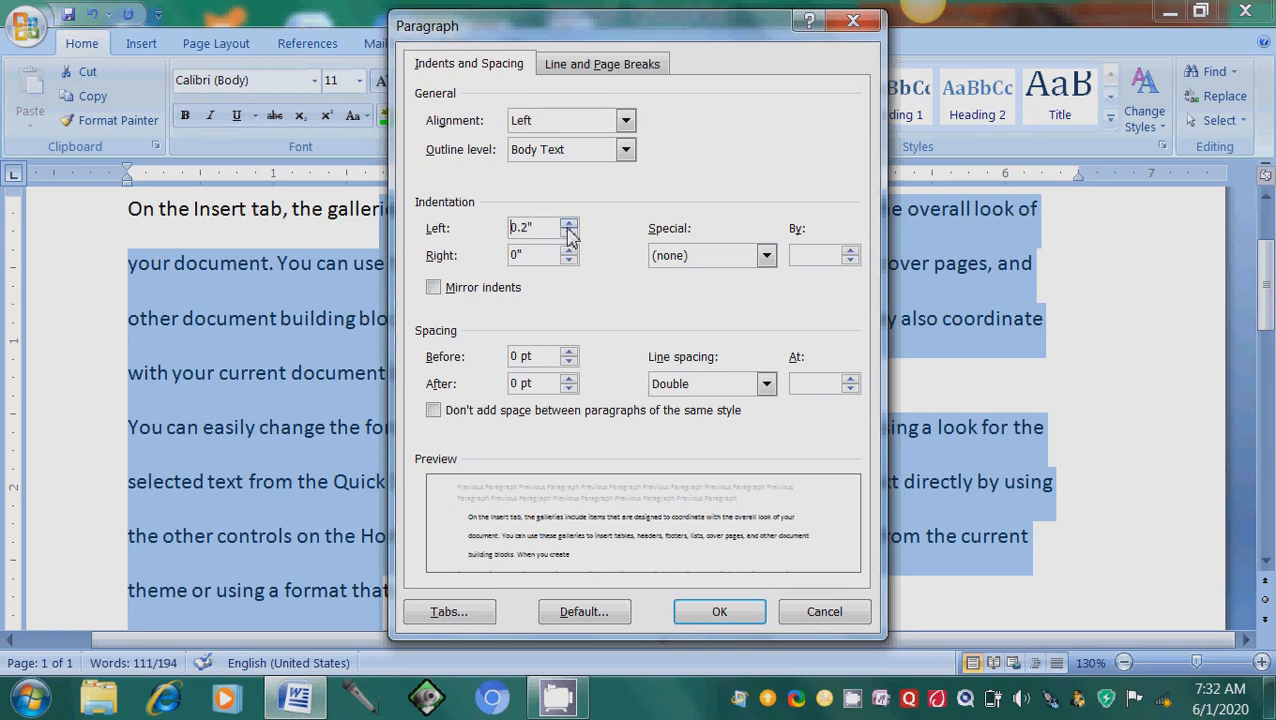
{"action": "left_click", "coordinate": [568, 227]}
{"action": "left_click", "coordinate": [568, 227]}
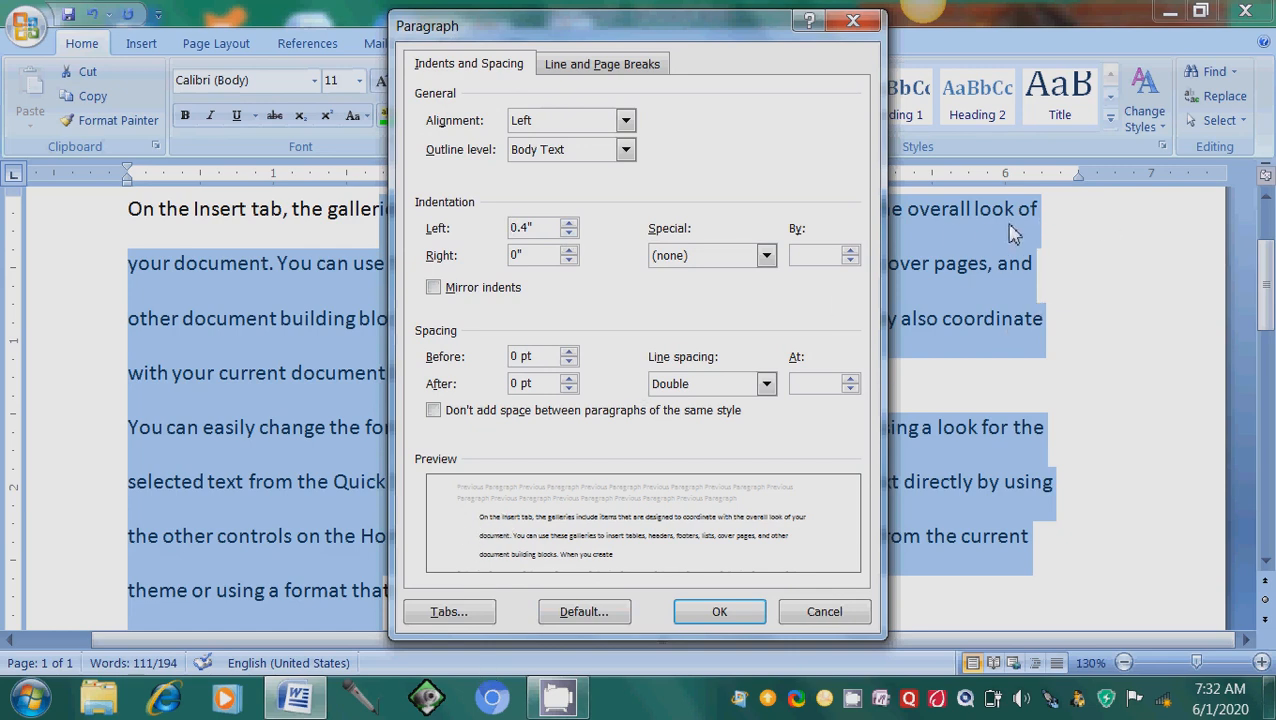
{"action": "left_click", "coordinate": [568, 250]}
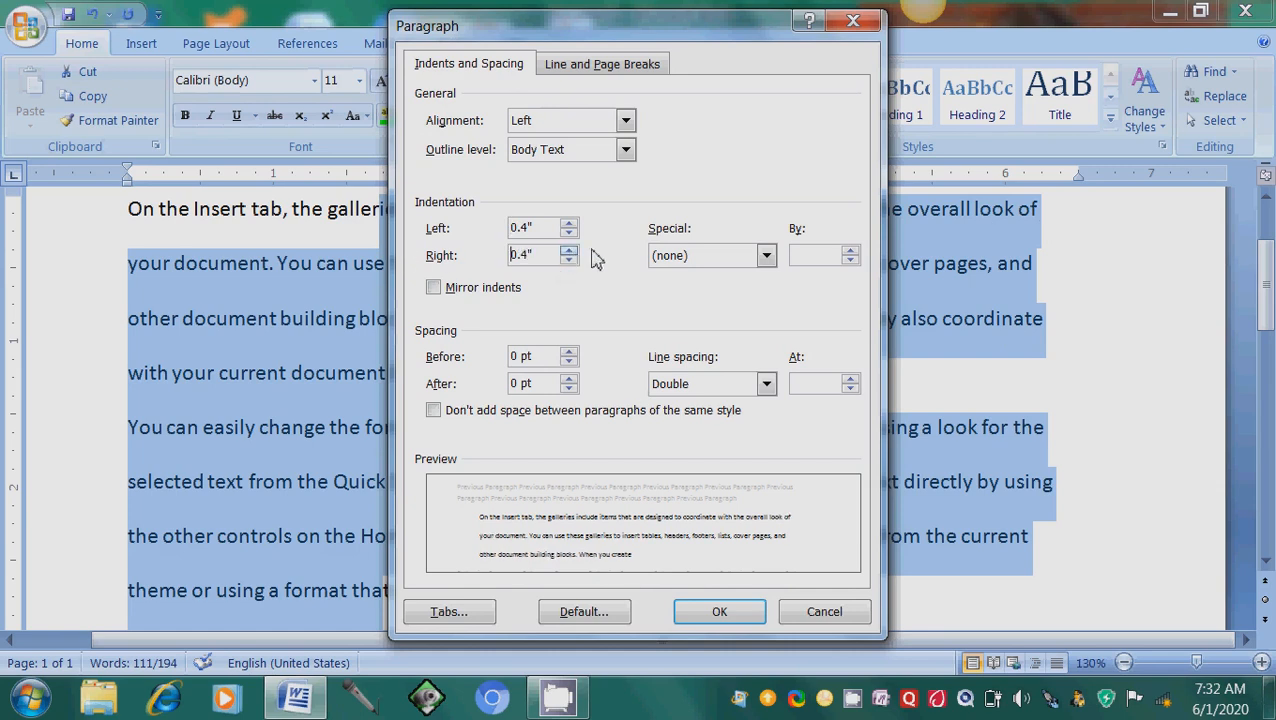
Give the two selected paragraphs a first line indent of 0.8" and apply the paragraph settings
{"action": "left_click", "coordinate": [762, 257]}
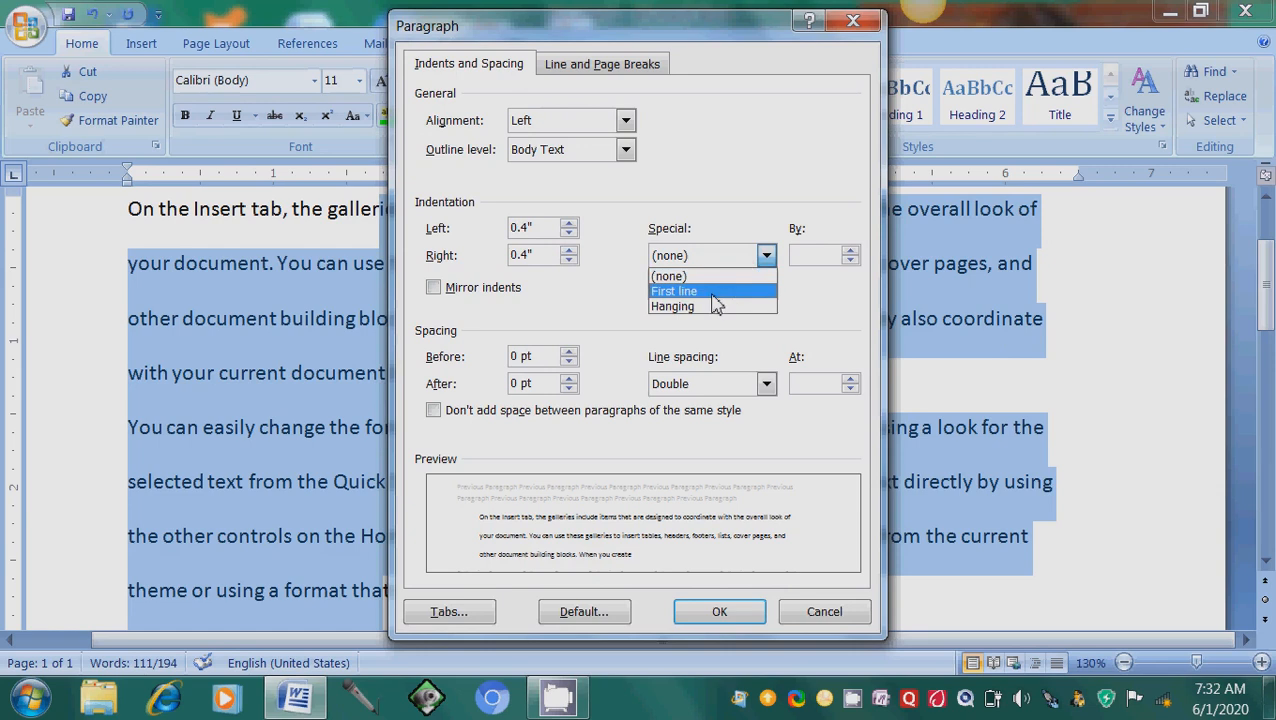
{"action": "left_click", "coordinate": [712, 292]}
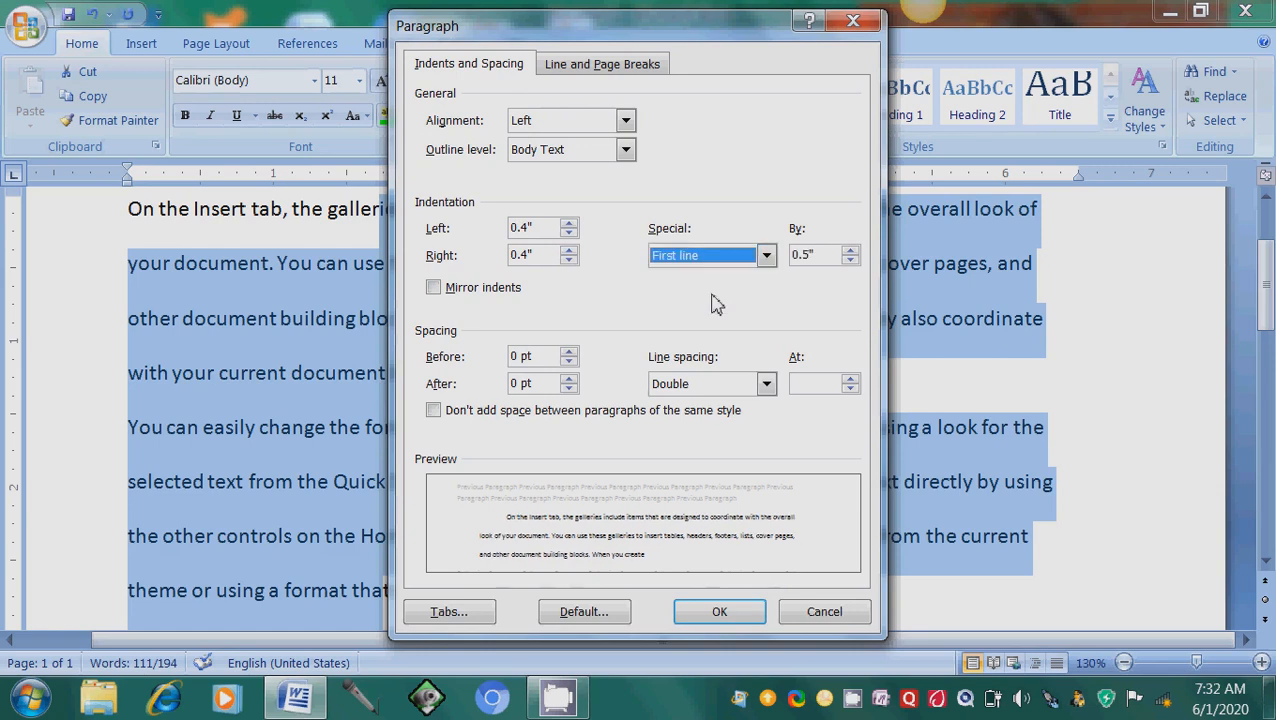
{"action": "left_click", "coordinate": [850, 250]}
{"action": "left_click", "coordinate": [850, 250]}
{"action": "left_click", "coordinate": [850, 250]}
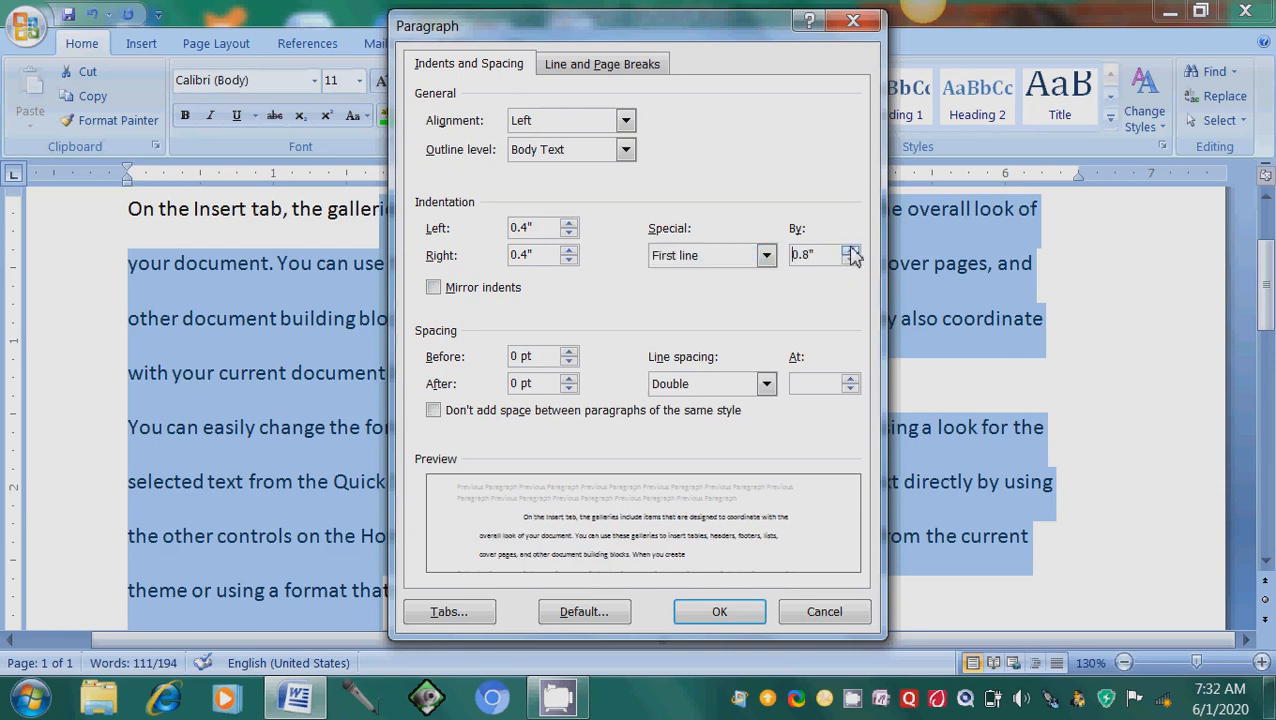
{"action": "left_click", "coordinate": [702, 616]}
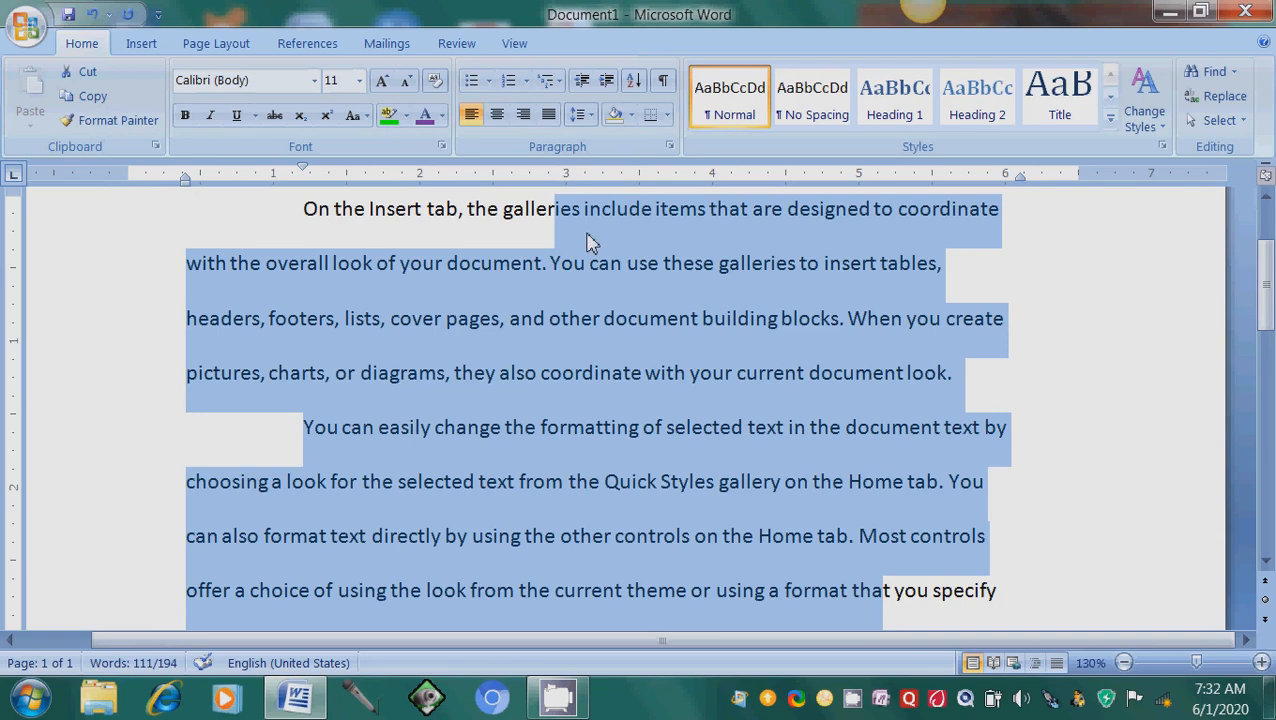
Change the special indentation of the two selected paragraphs to Hanging by 0.8" and apply it
{"action": "left_click", "coordinate": [582, 116]}
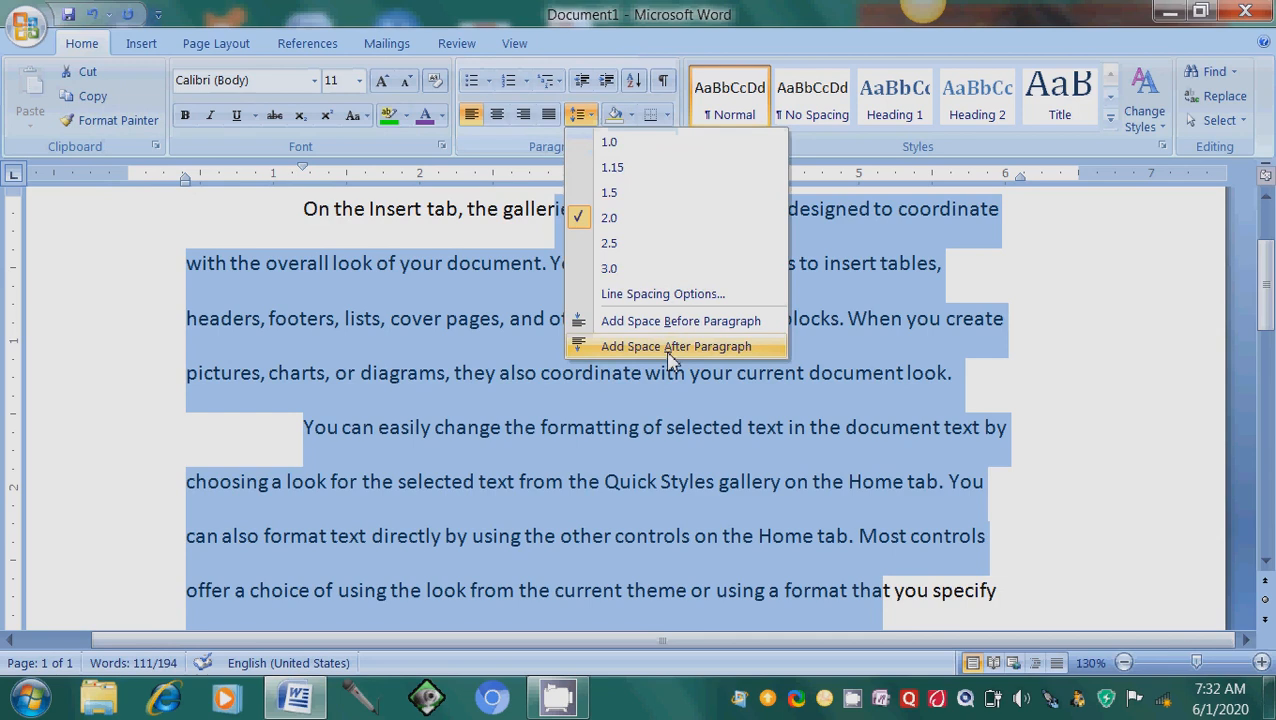
{"action": "left_click", "coordinate": [700, 300]}
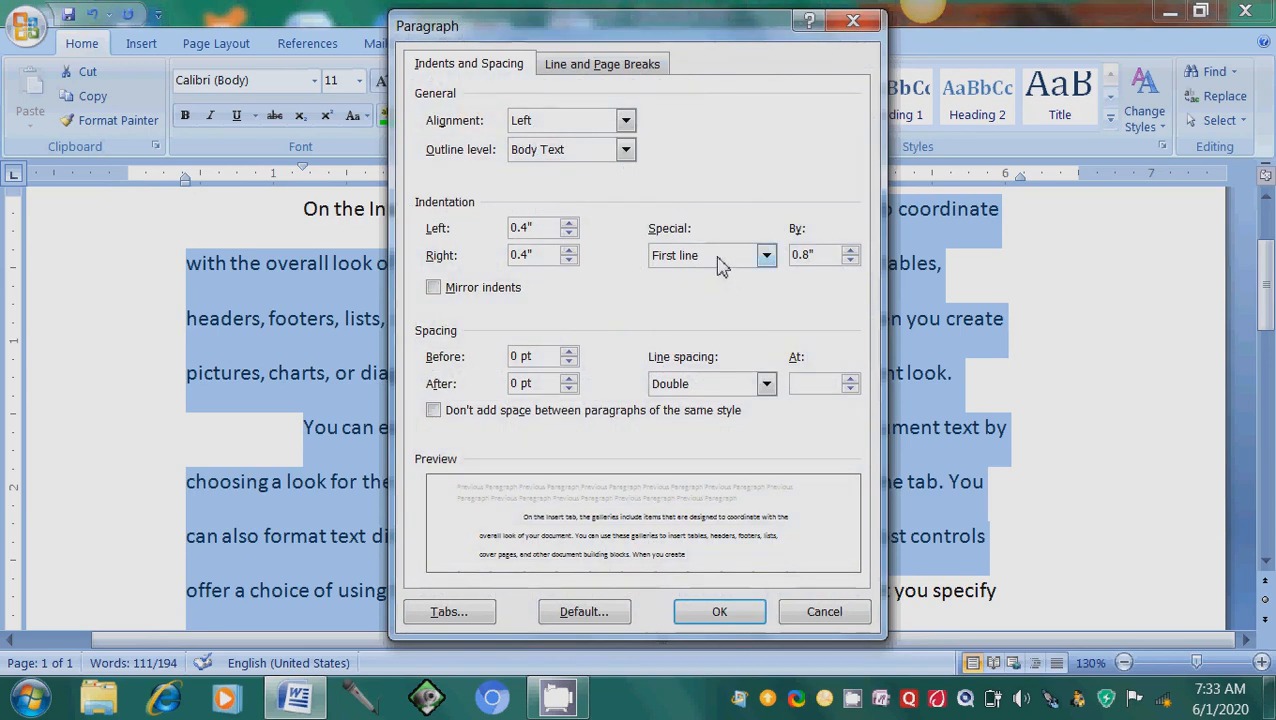
{"action": "left_click", "coordinate": [718, 258]}
{"action": "left_click", "coordinate": [703, 316]}
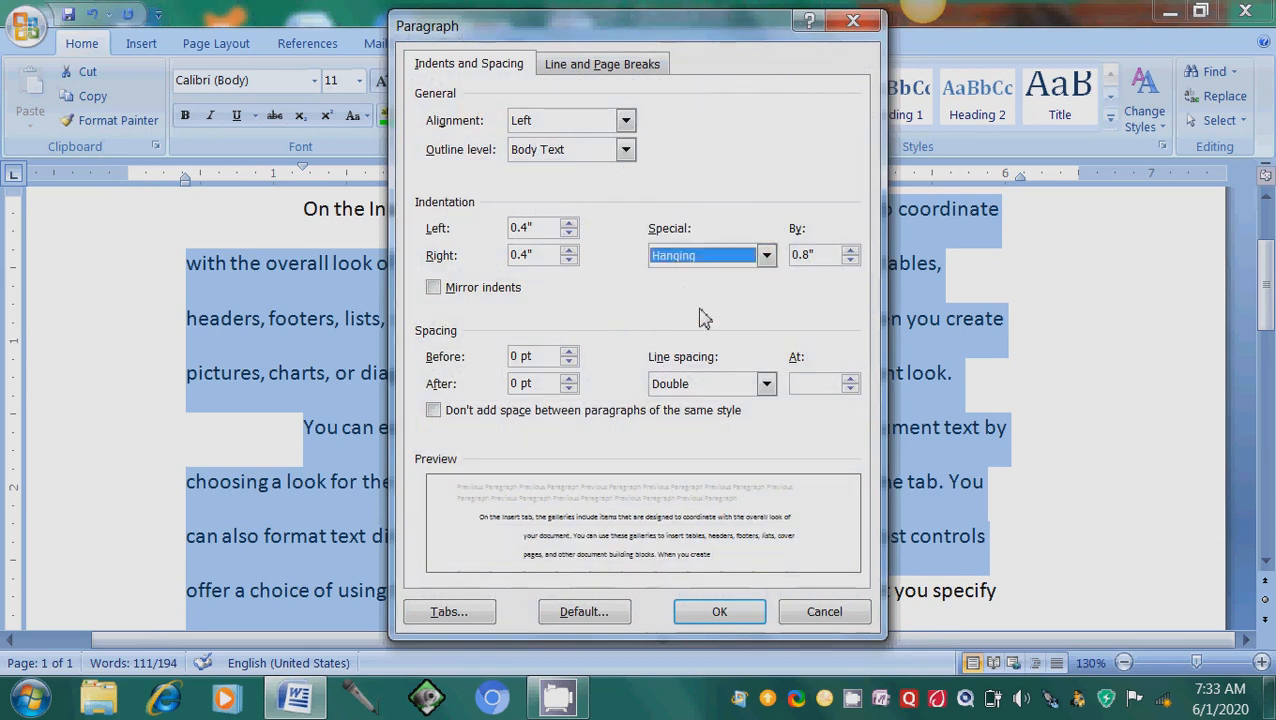
{"action": "left_click", "coordinate": [720, 612]}
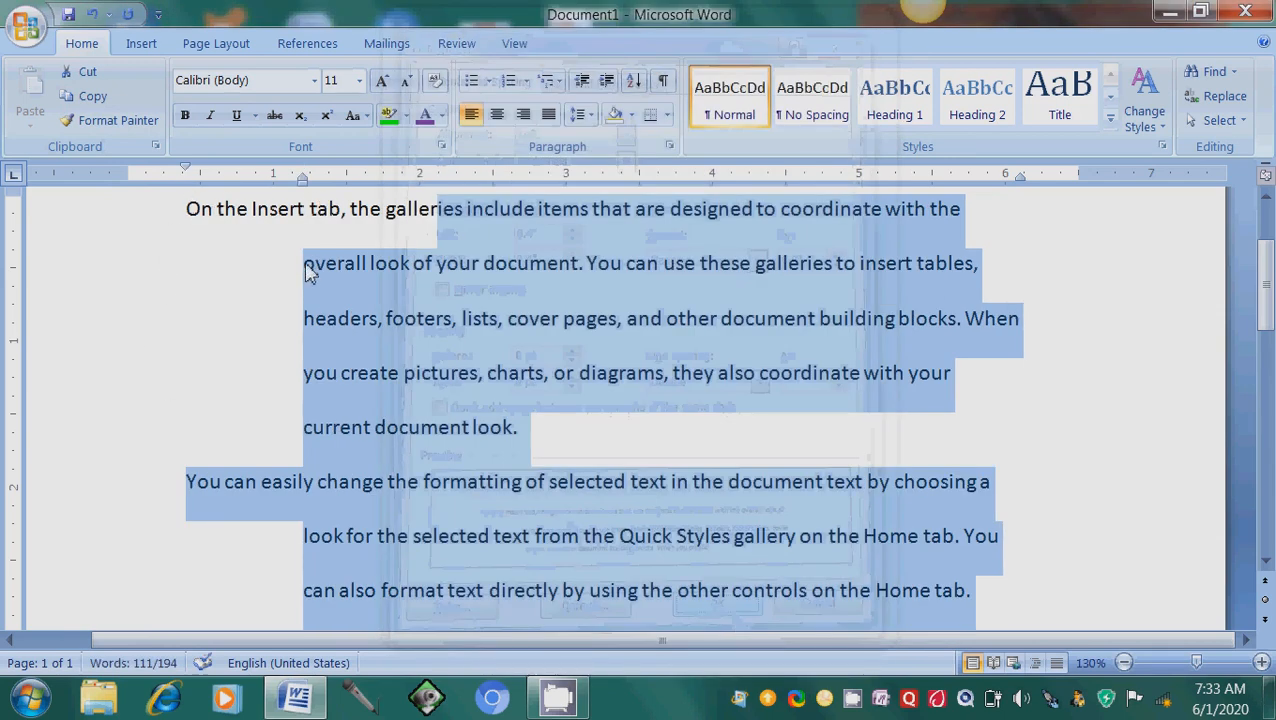
Set the spacing before and after the two selected paragraphs to 24 pt each in the Paragraph settings
{"action": "left_click", "coordinate": [584, 115]}
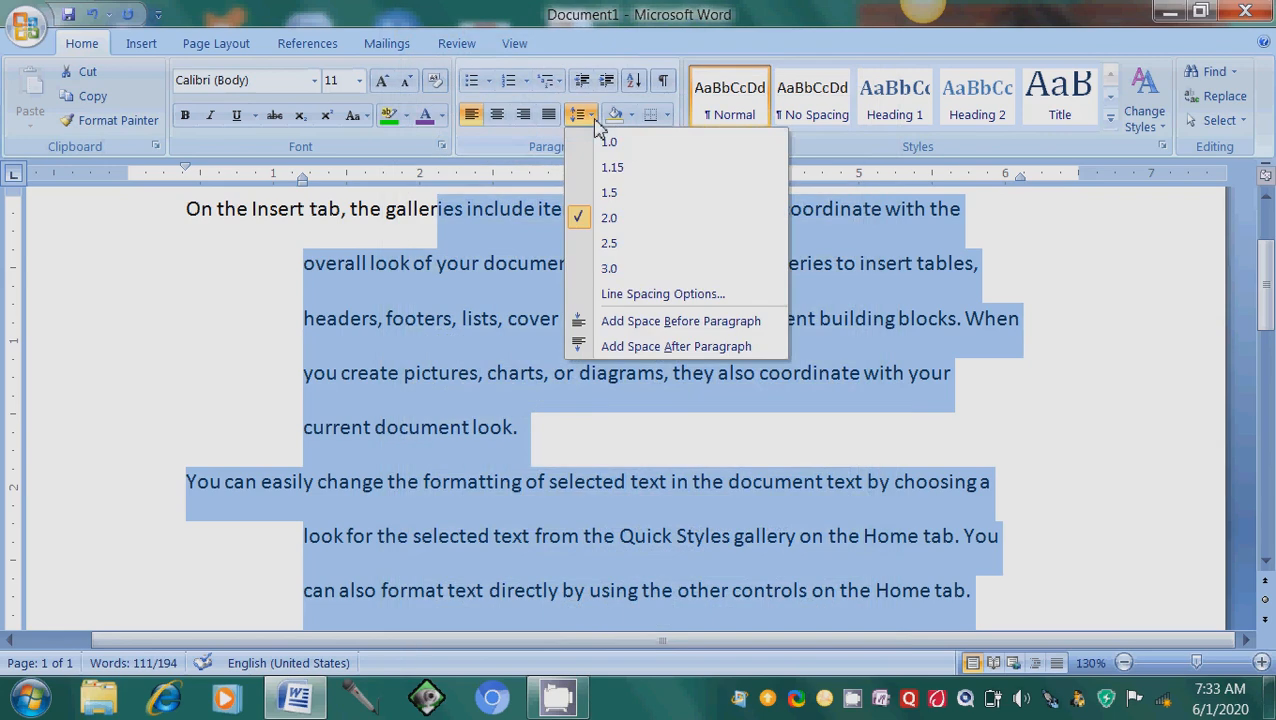
{"action": "left_click", "coordinate": [640, 296]}
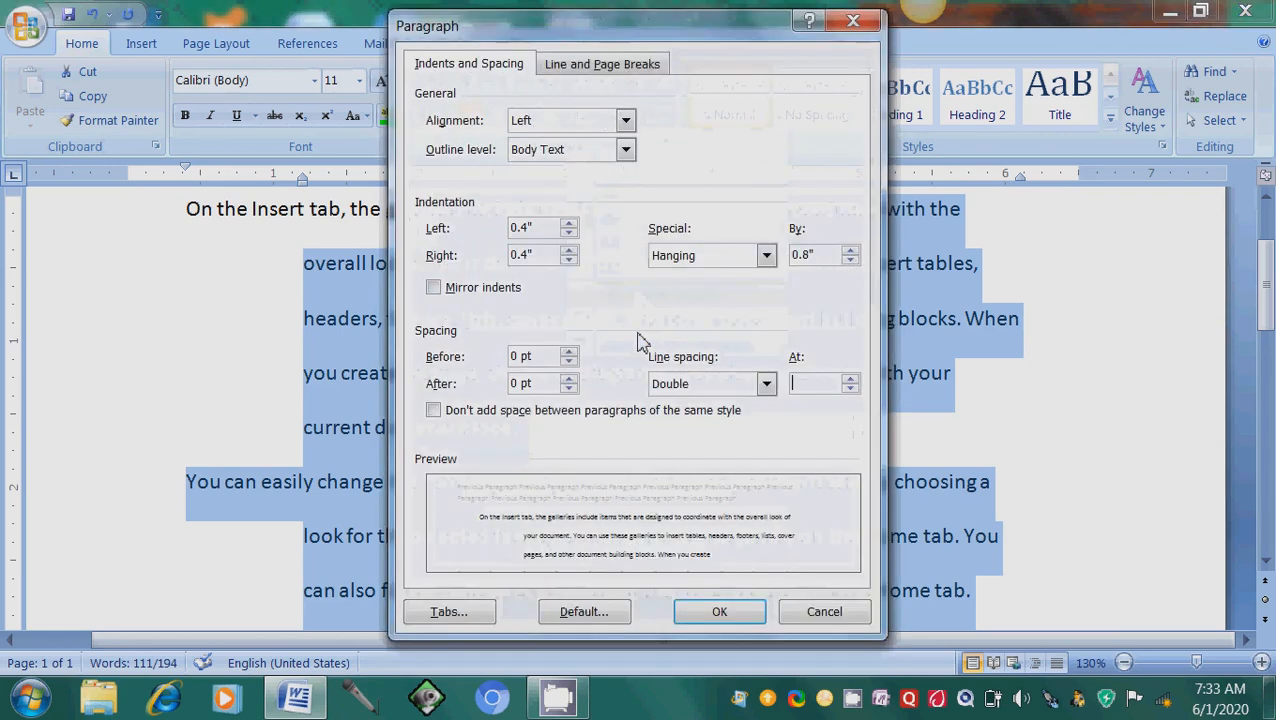
{"action": "left_click", "coordinate": [568, 351]}
{"action": "left_click", "coordinate": [568, 351]}
{"action": "left_click", "coordinate": [568, 351]}
{"action": "left_click", "coordinate": [568, 351]}
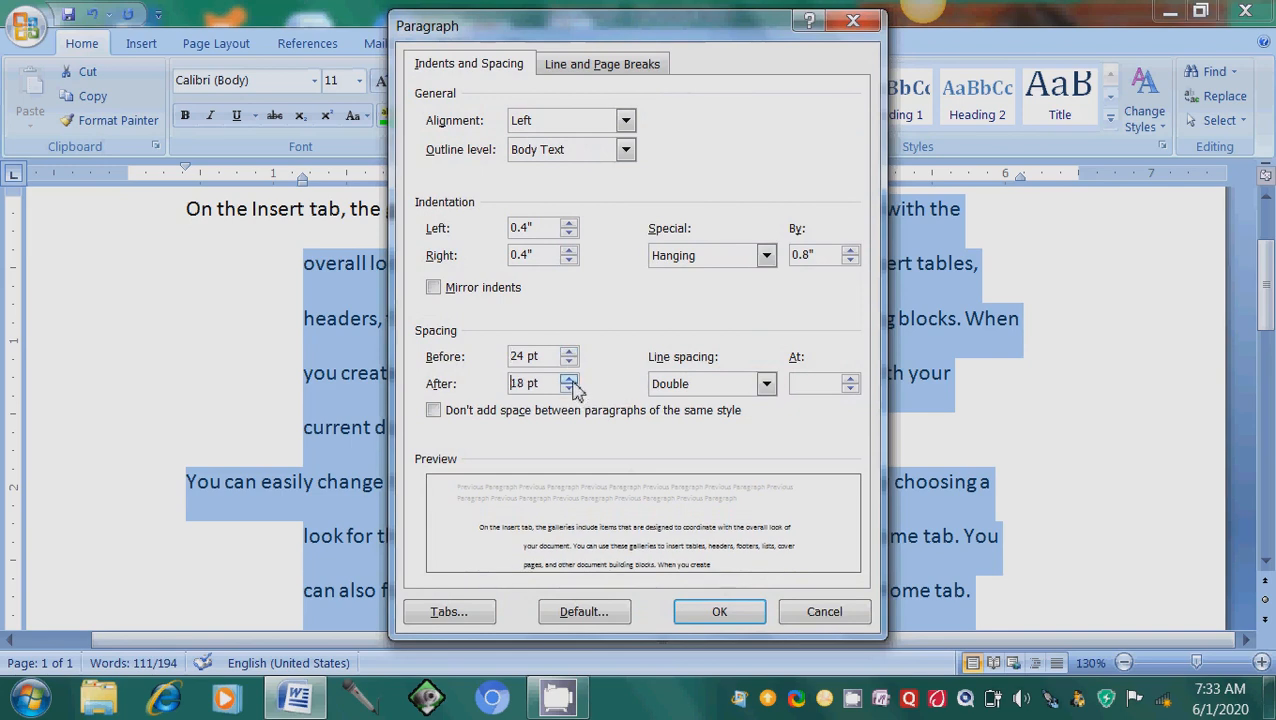
Set the line spacing to 1.5 lines and finally to Exactly 18 pt, and apply the paragraph settings
{"action": "left_click", "coordinate": [750, 386]}
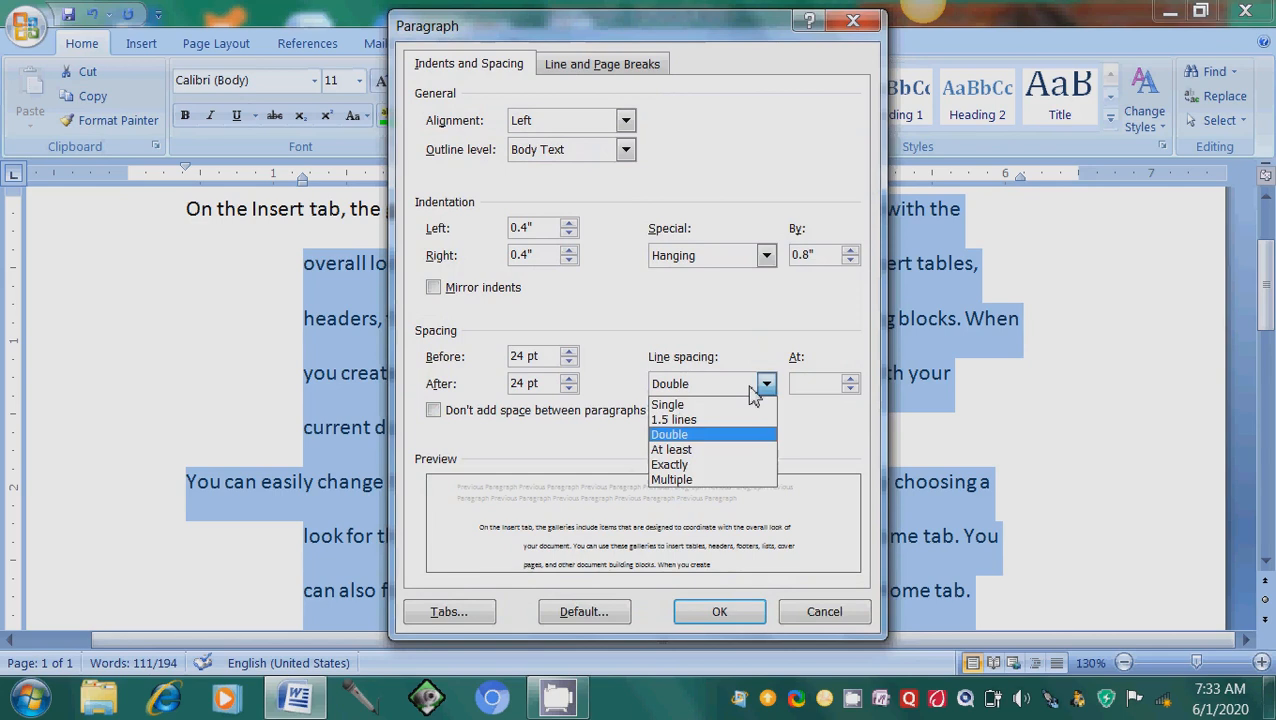
{"action": "left_click", "coordinate": [710, 420]}
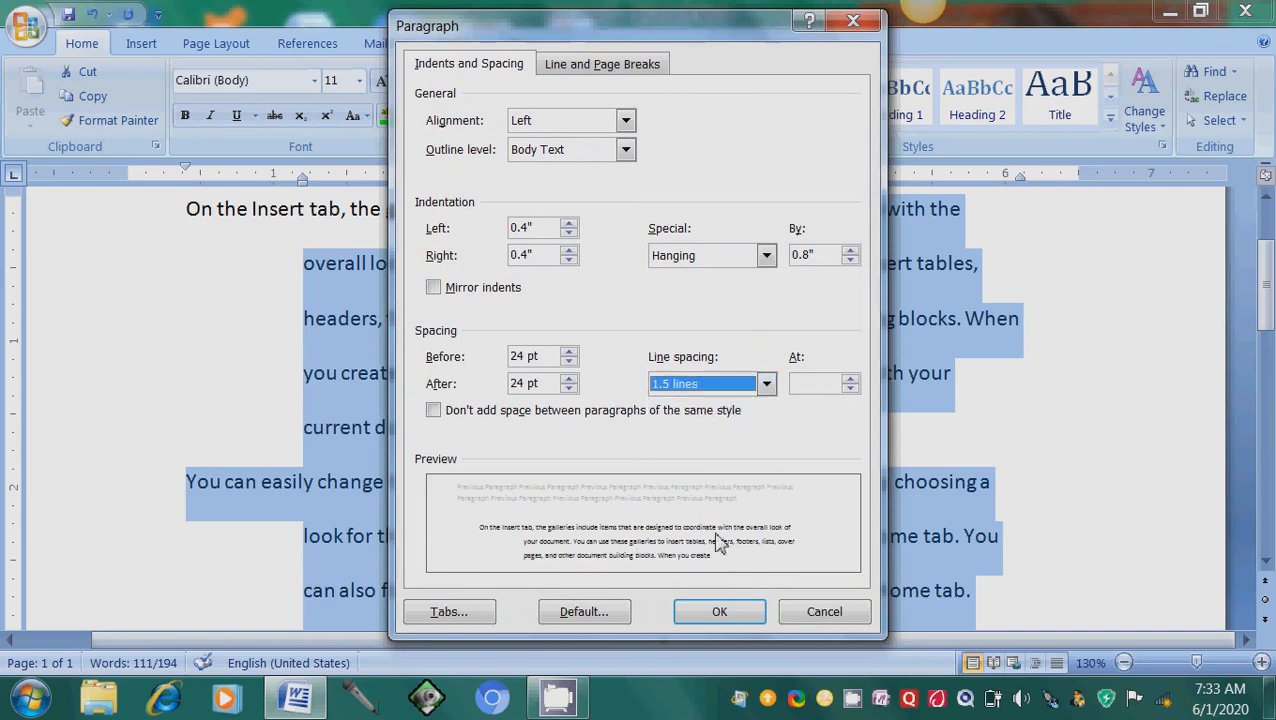
{"action": "left_click", "coordinate": [734, 392]}
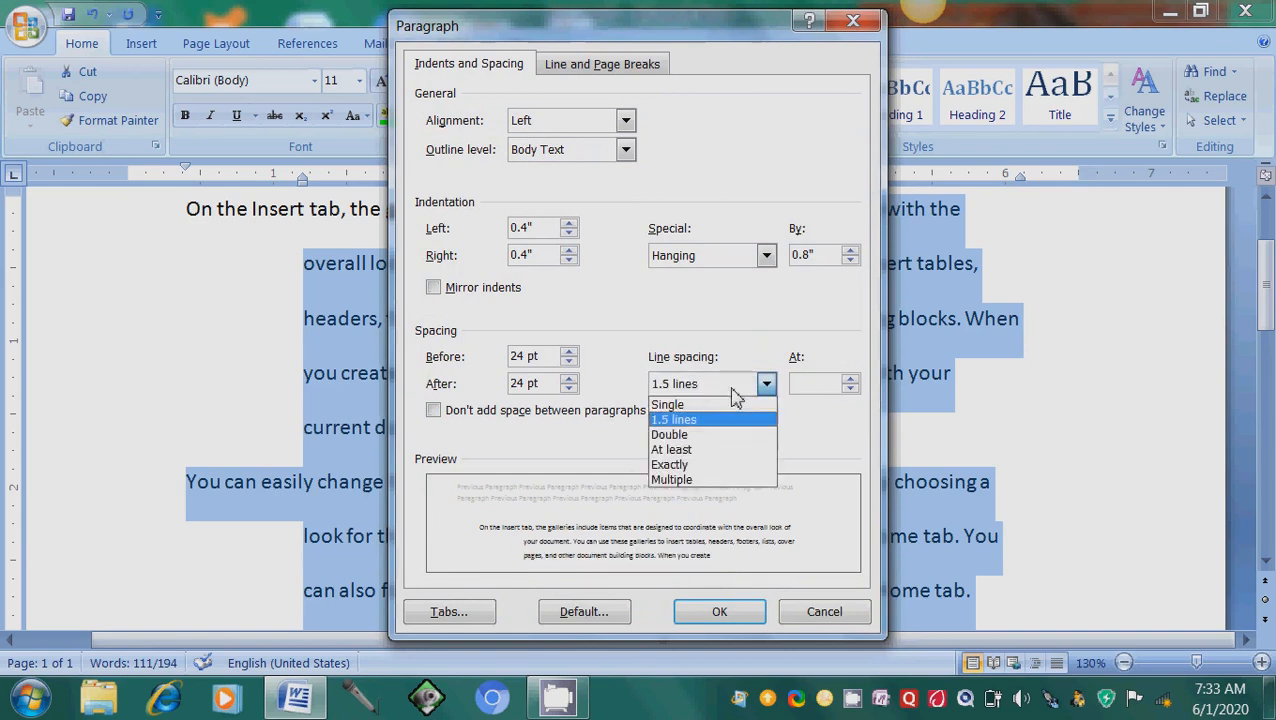
{"action": "left_click", "coordinate": [696, 468]}
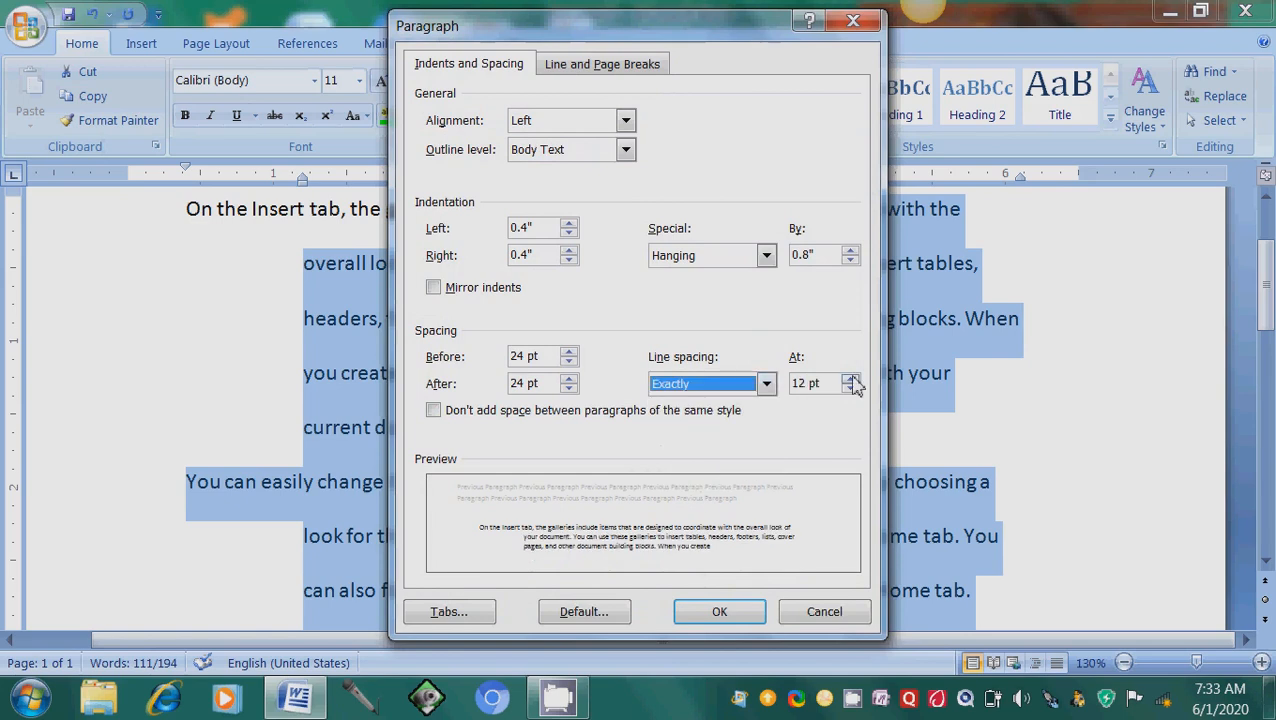
{"action": "left_click", "coordinate": [850, 379]}
{"action": "left_click", "coordinate": [850, 379]}
{"action": "left_click", "coordinate": [850, 379]}
{"action": "left_click", "coordinate": [850, 379]}
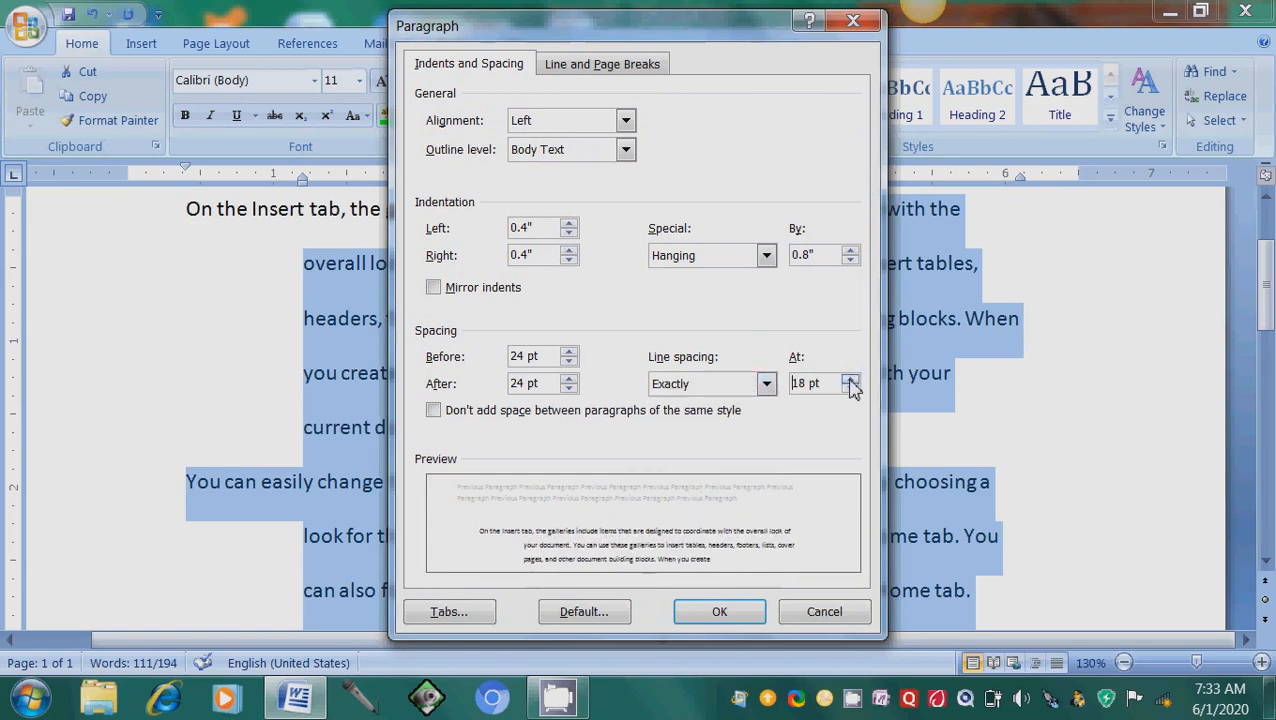
{"action": "left_click", "coordinate": [719, 612]}
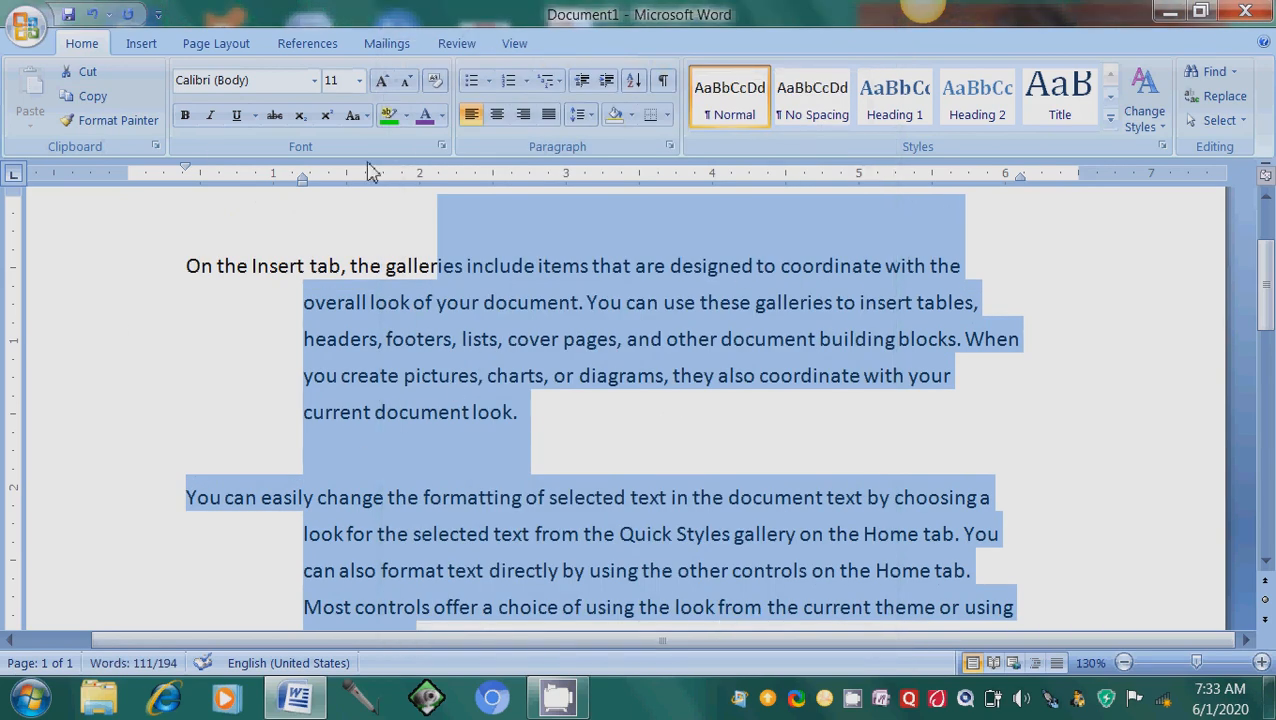
Shade the whole paragraph that begins "On the Insert tab" with a medium blue theme color
{"action": "left_click", "coordinate": [614, 349]}
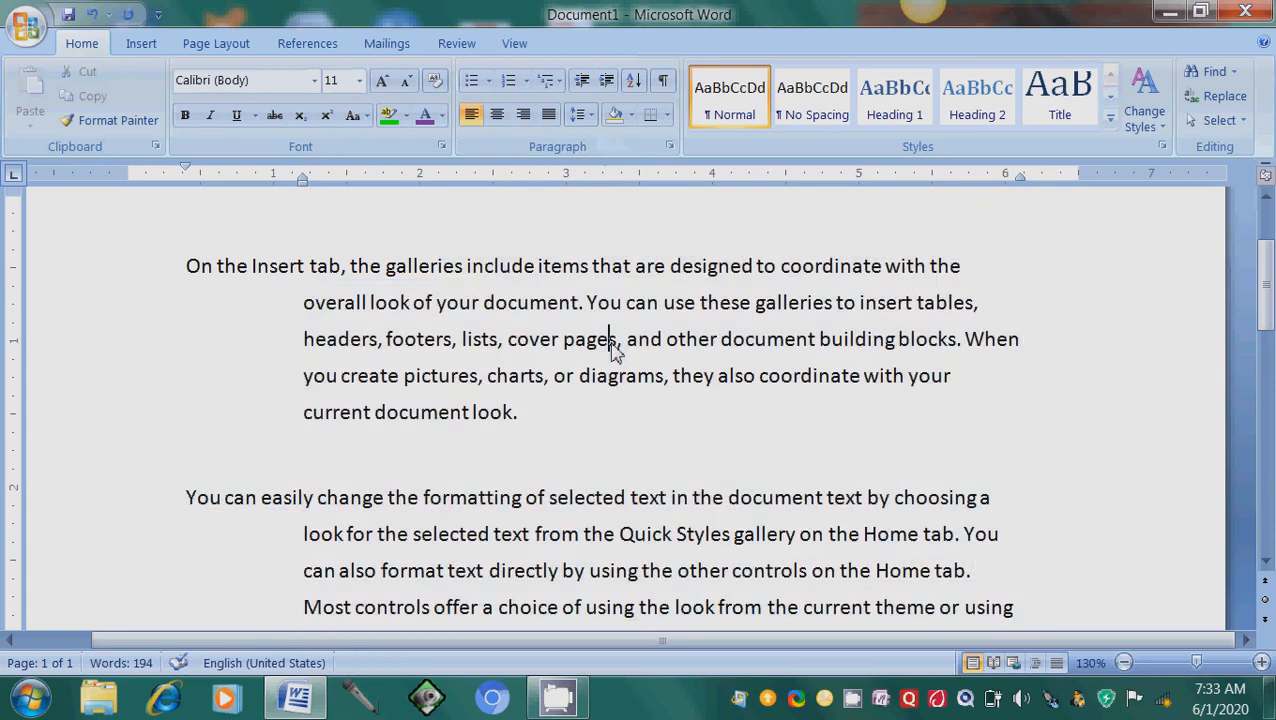
{"action": "left_click", "coordinate": [178, 266]}
{"action": "key", "text": "shift+Down"}
{"action": "key", "text": "shift+Down"}
{"action": "key", "text": "shift+Down"}
{"action": "key", "text": "shift+Down"}
{"action": "key", "text": "shift+Down"}
{"action": "key", "text": "shift+Down"}
{"action": "key", "text": "shift+Down"}
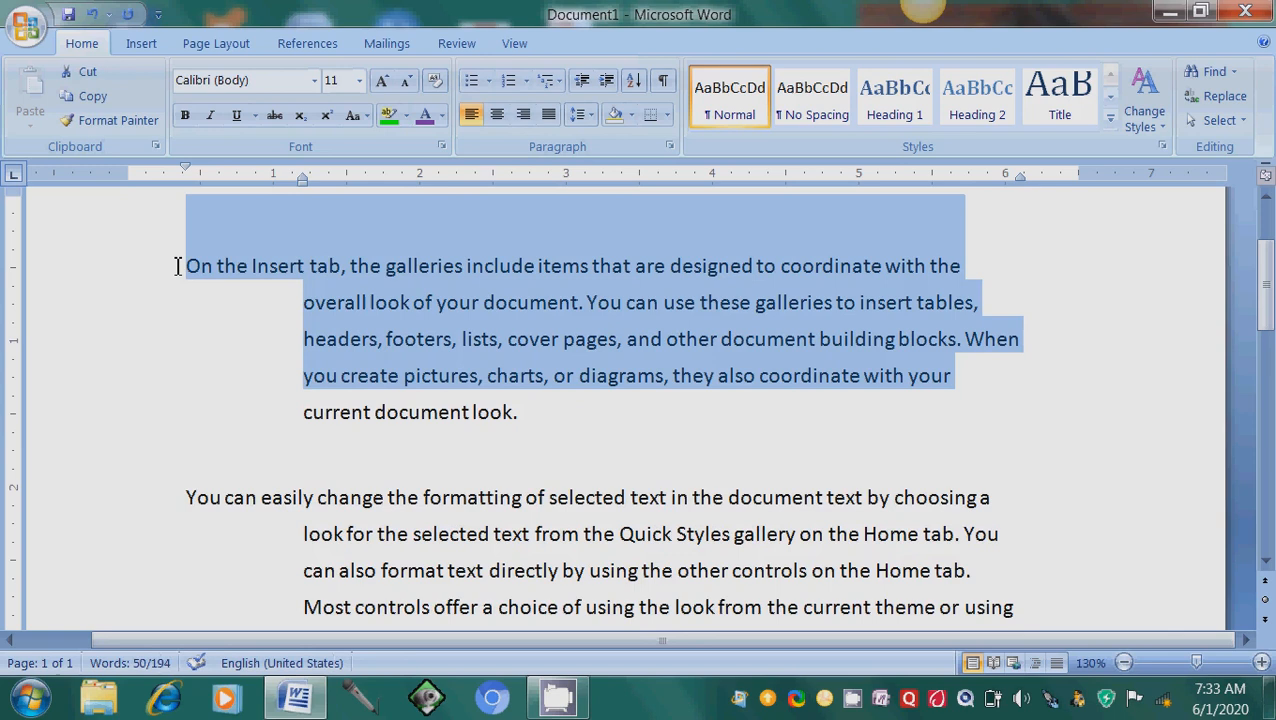
{"action": "key", "text": "shift+Up"}
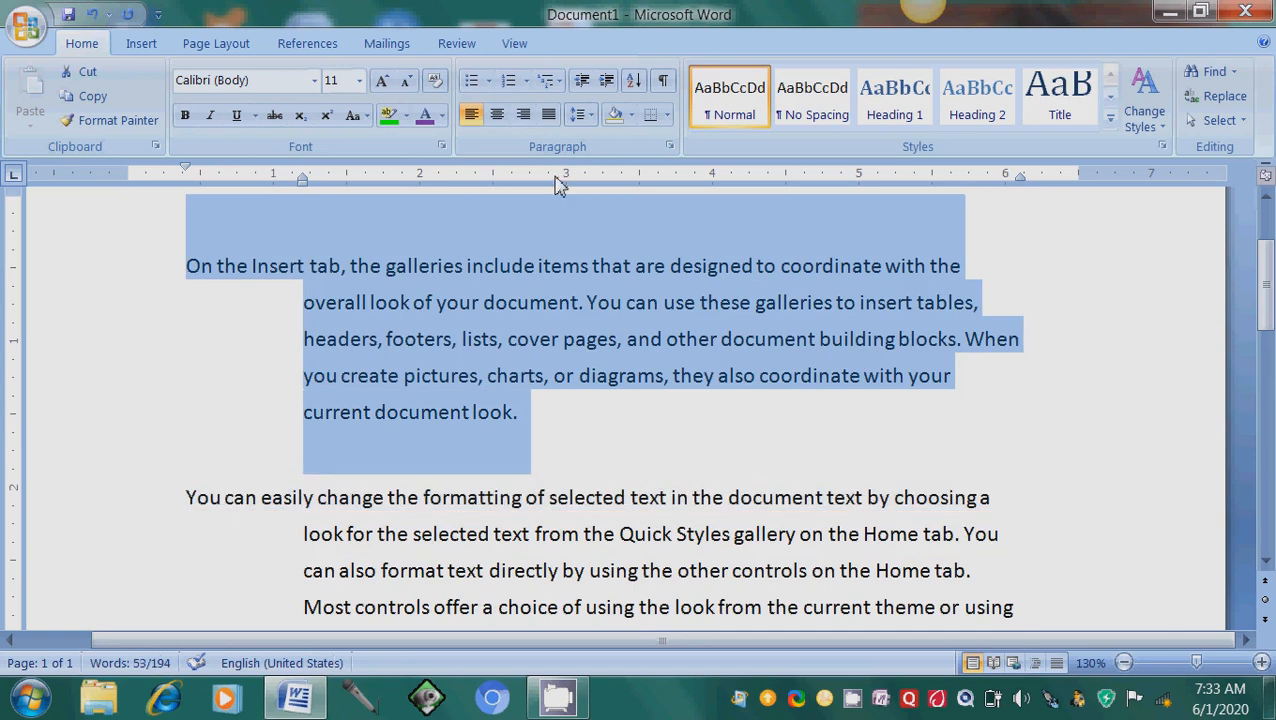
{"action": "left_click", "coordinate": [630, 115]}
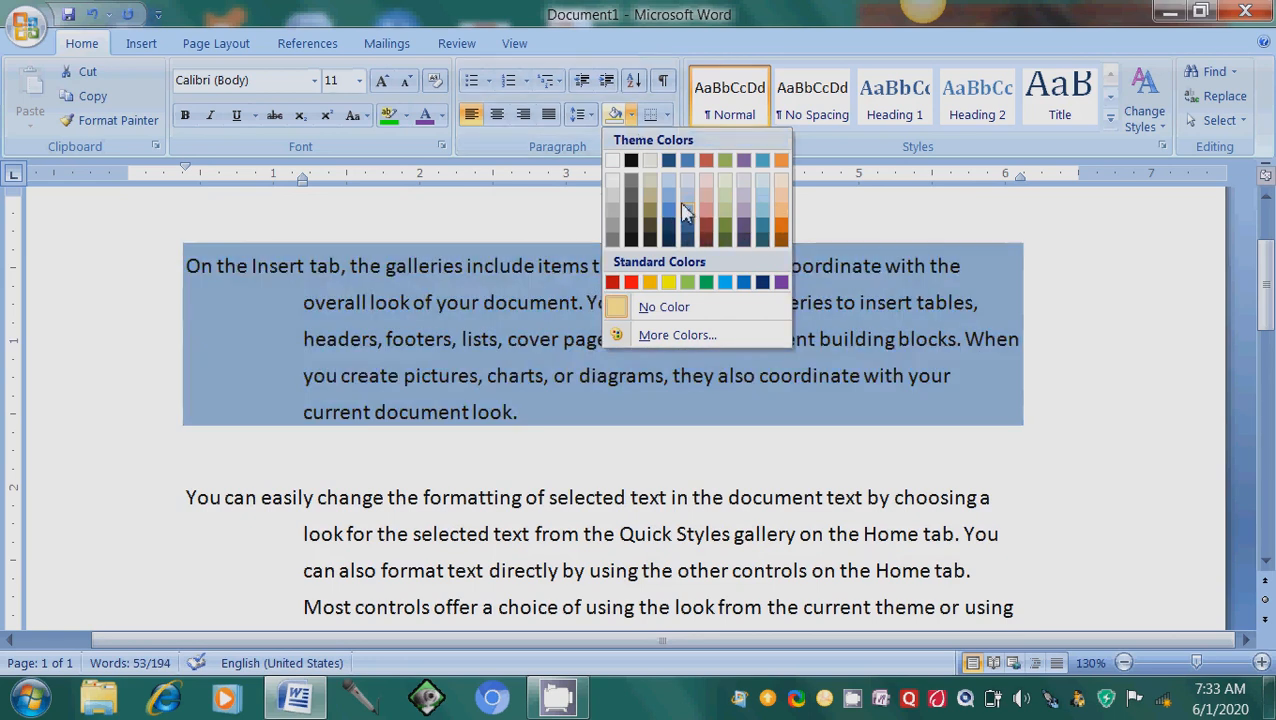
{"action": "key", "text": "Escape"}
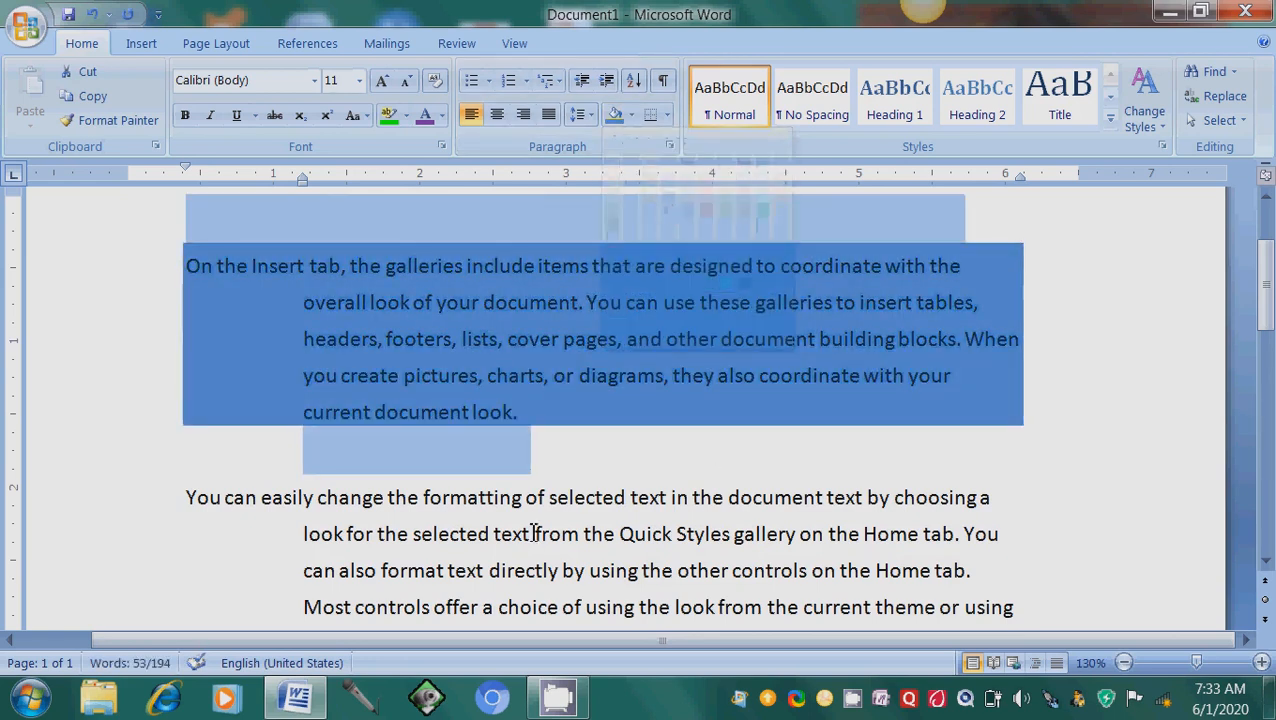
Shade the whole paragraph that begins "You can easily change" with a custom RGB color of red 250, green 100, blue 200
{"action": "left_click", "coordinate": [543, 492]}
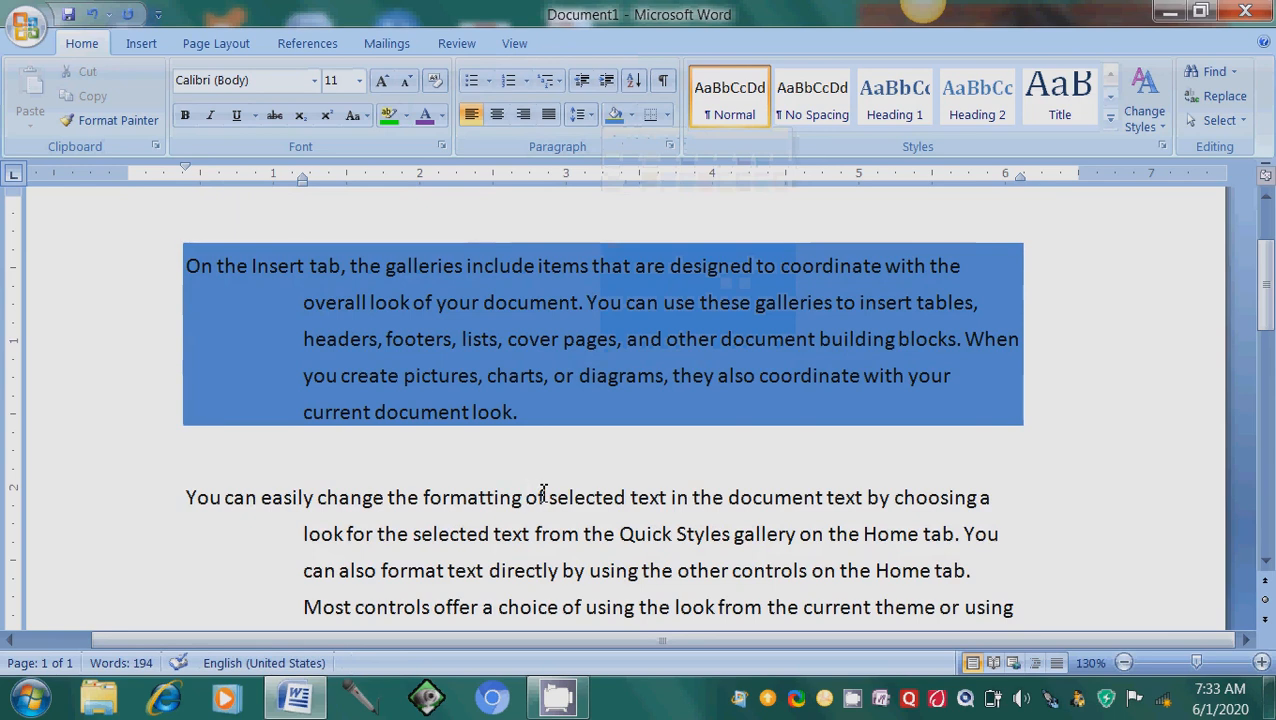
{"action": "key", "text": "Home"}
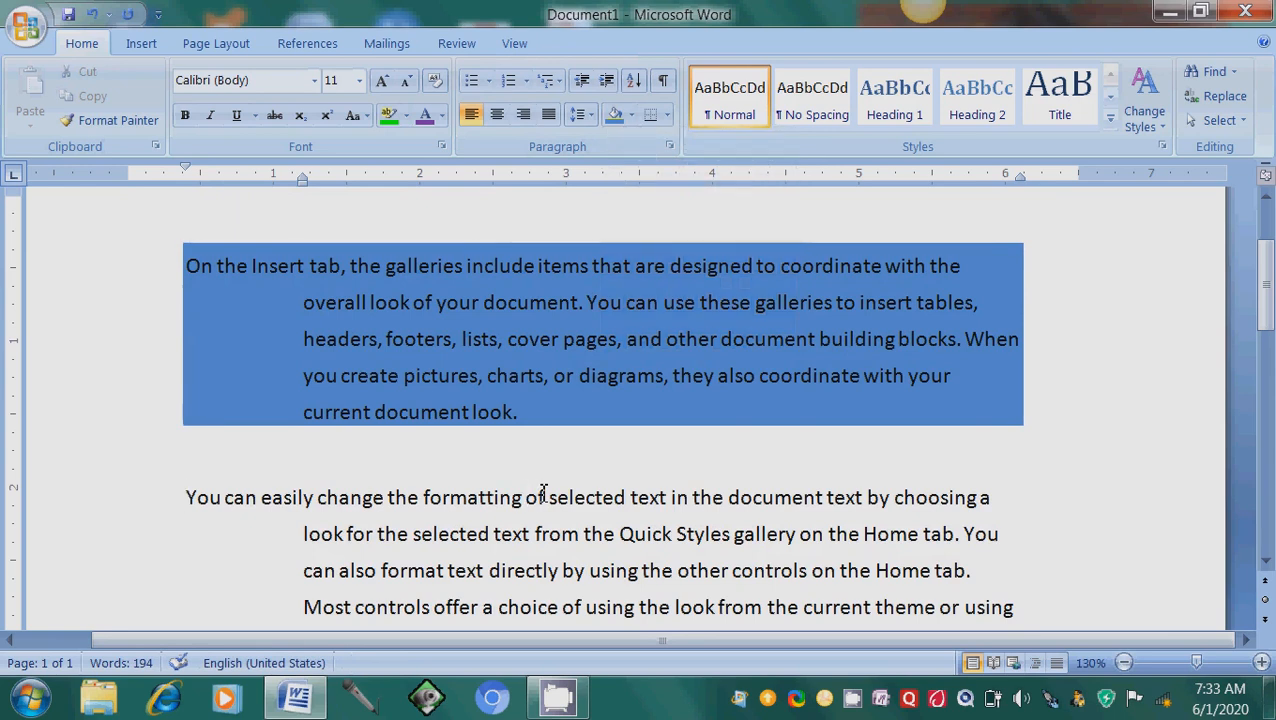
{"action": "key", "text": "shift+Down"}
{"action": "key", "text": "shift+Down"}
{"action": "key", "text": "shift+Down"}
{"action": "key", "text": "shift+Down"}
{"action": "key", "text": "shift+Down"}
{"action": "key", "text": "shift+Down"}
{"action": "key", "text": "shift+Down"}
{"action": "key", "text": "shift+Up"}
{"action": "key", "text": "shift+Up"}
{"action": "key", "text": "shift+Up"}
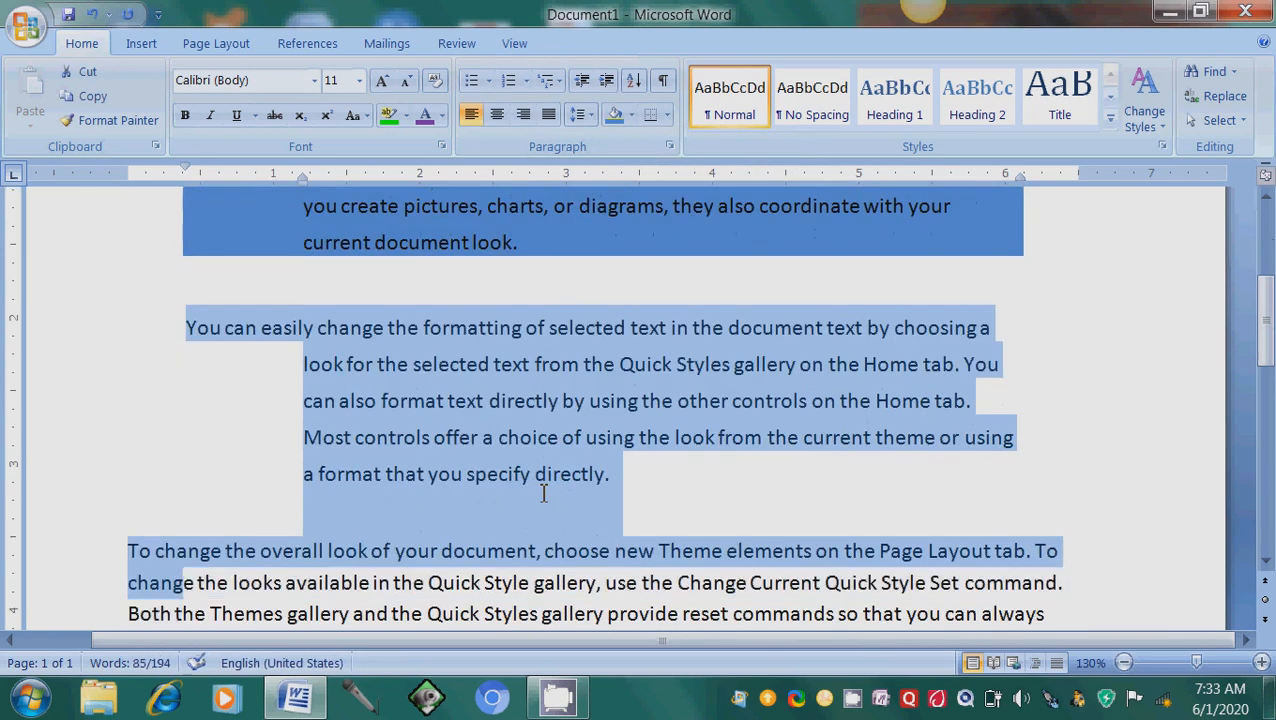
{"action": "key", "text": "shift+Down"}
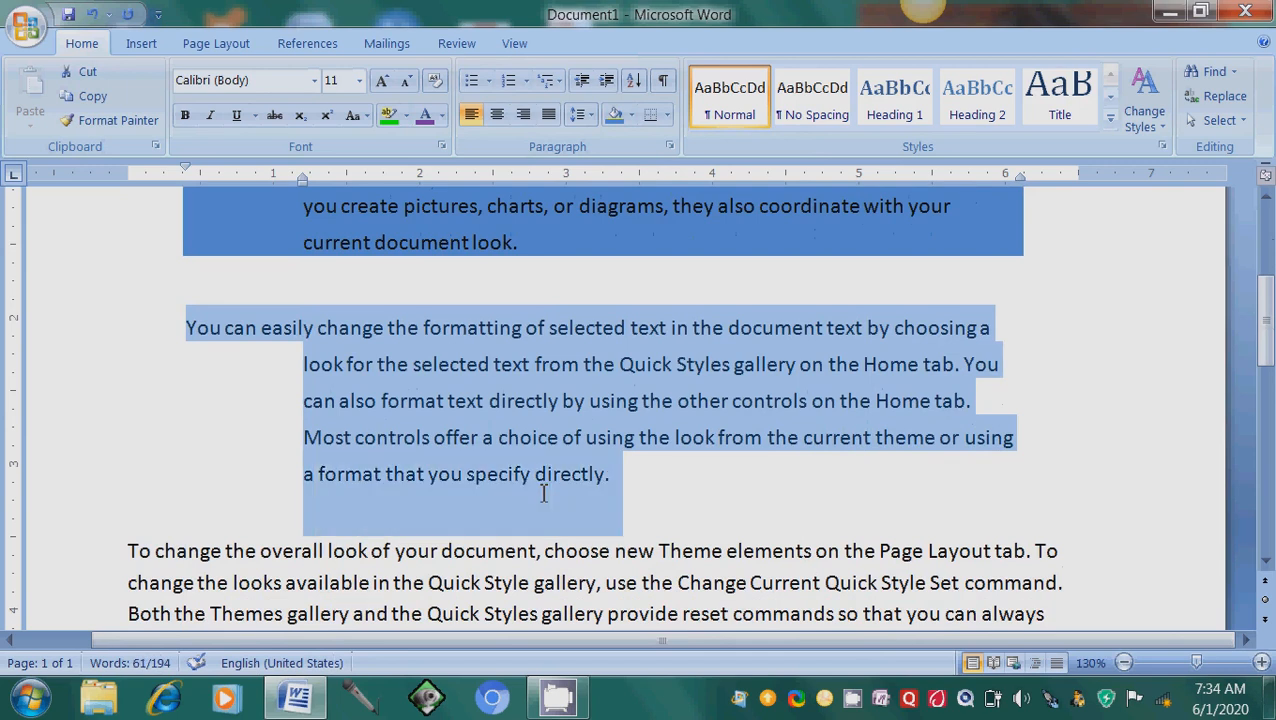
{"action": "left_click", "coordinate": [632, 115]}
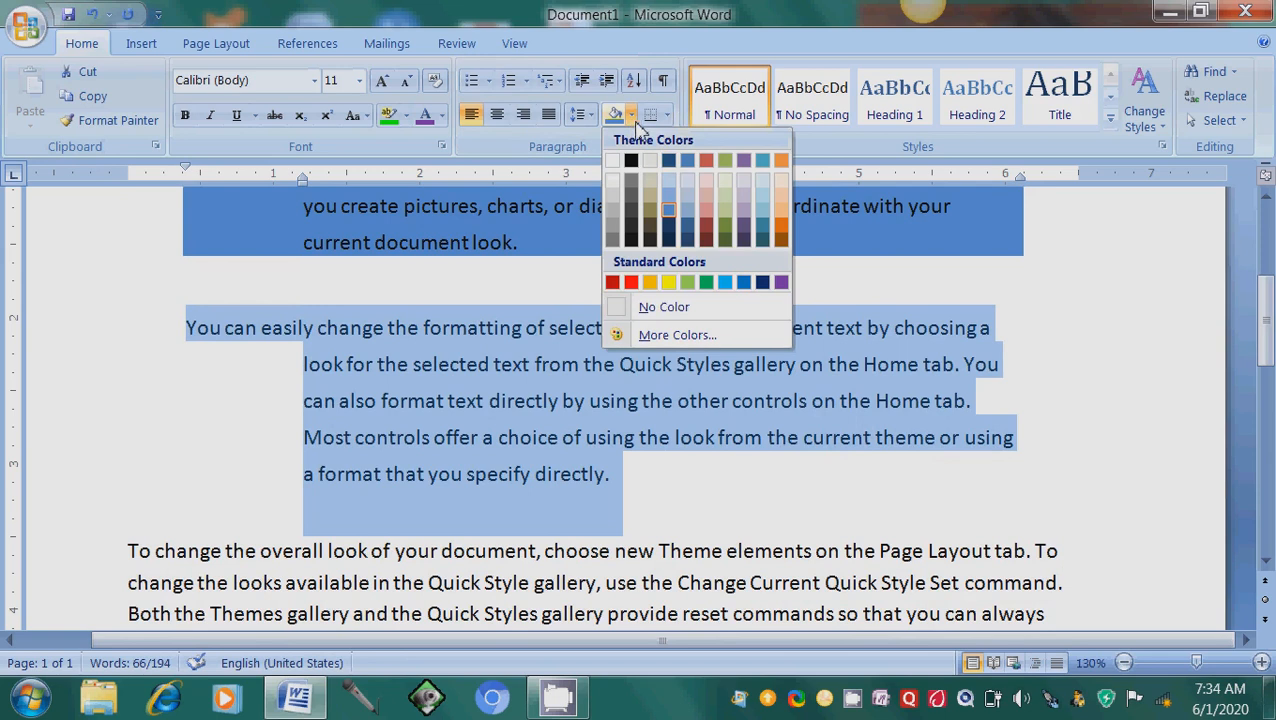
{"action": "left_click", "coordinate": [676, 338]}
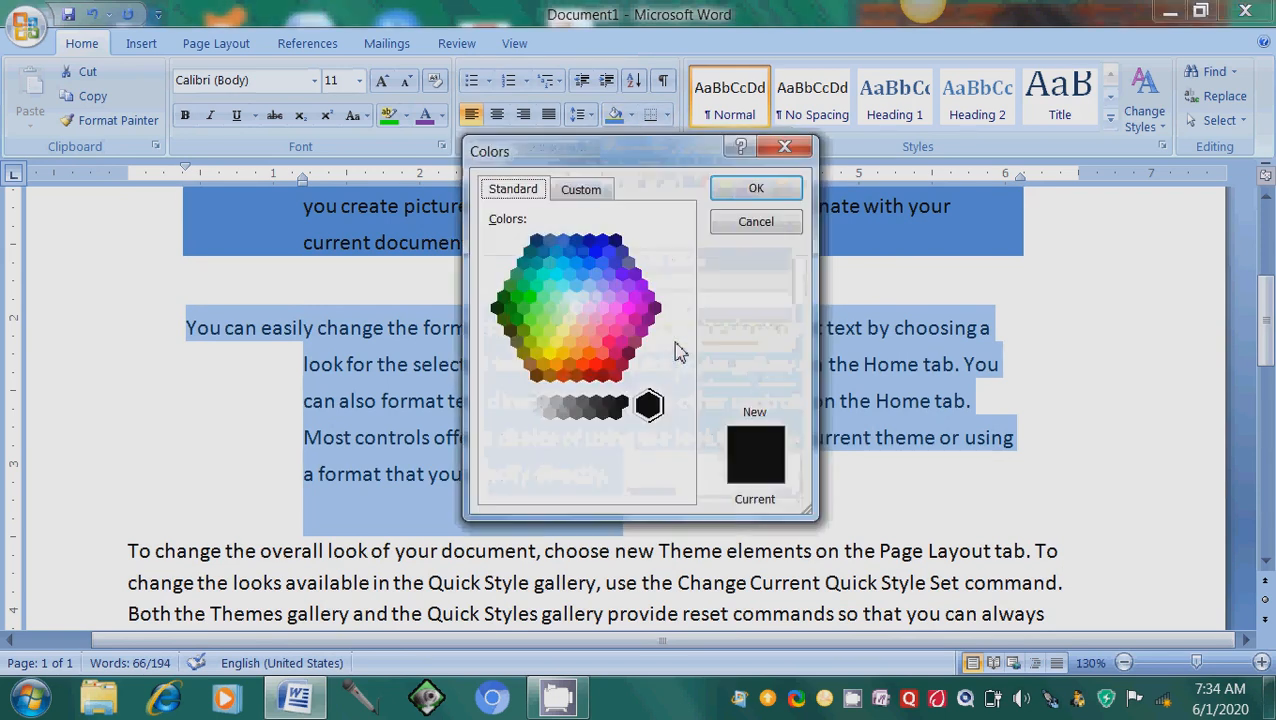
{"action": "left_click", "coordinate": [615, 309]}
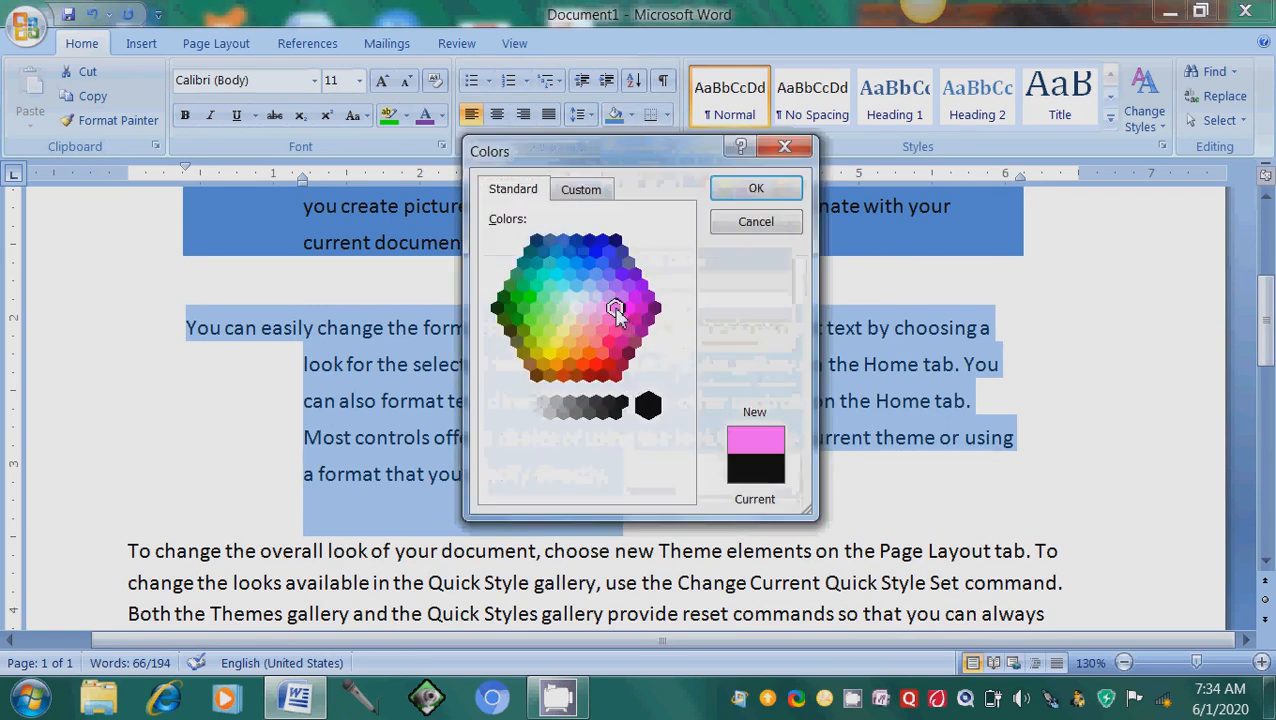
{"action": "left_click", "coordinate": [590, 193]}
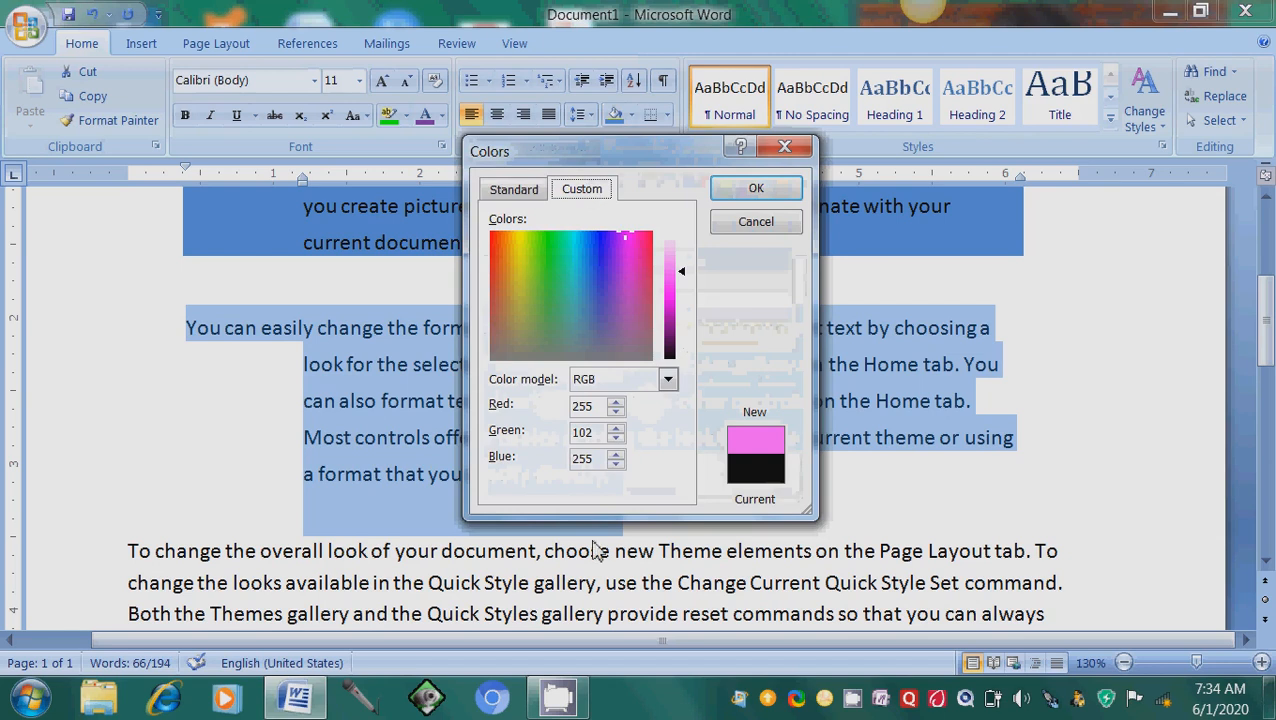
{"action": "left_click", "coordinate": [525, 265]}
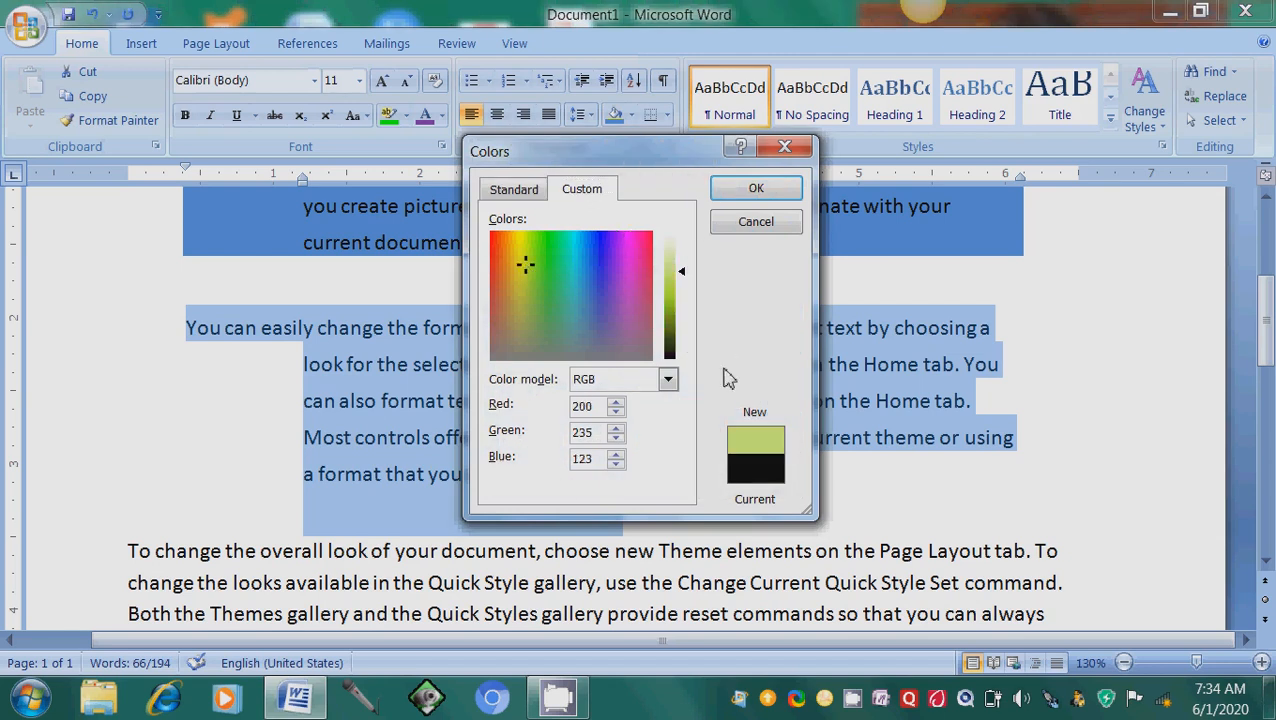
{"action": "double_click", "coordinate": [598, 406]}
{"action": "key", "text": "BackSpace"}
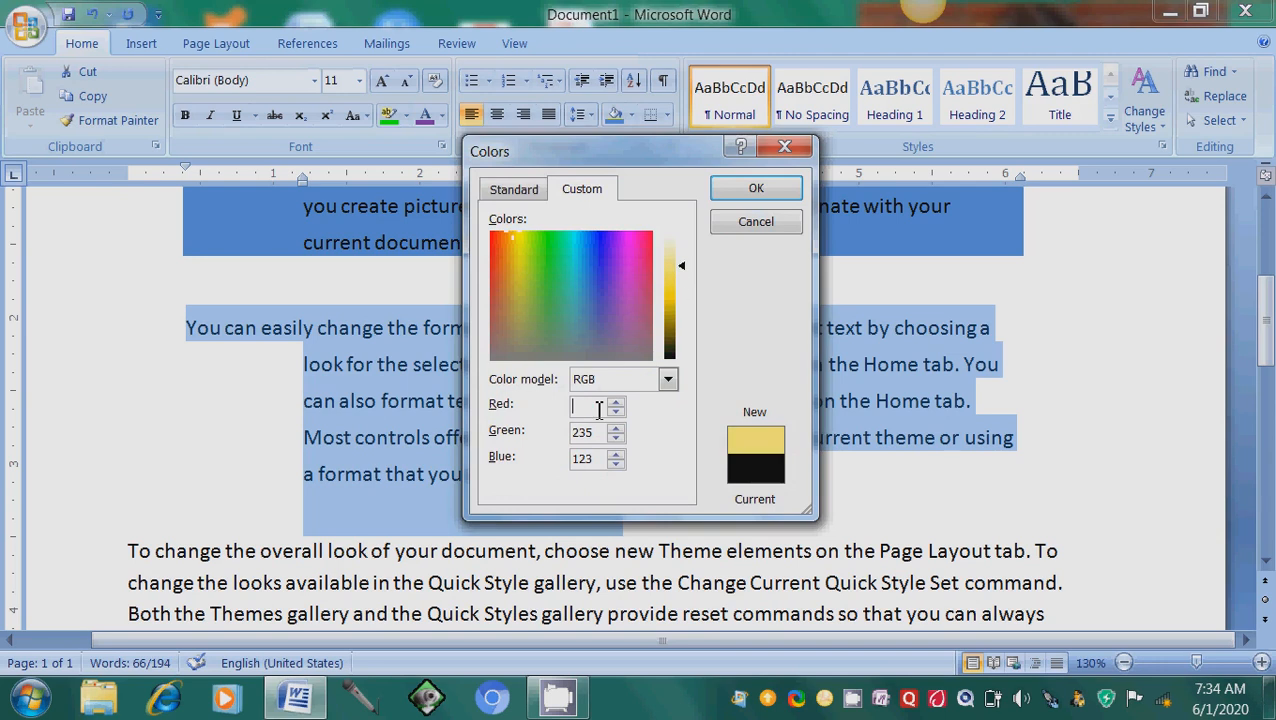
{"action": "type", "text": "250"}
{"action": "type", "text": "100"}
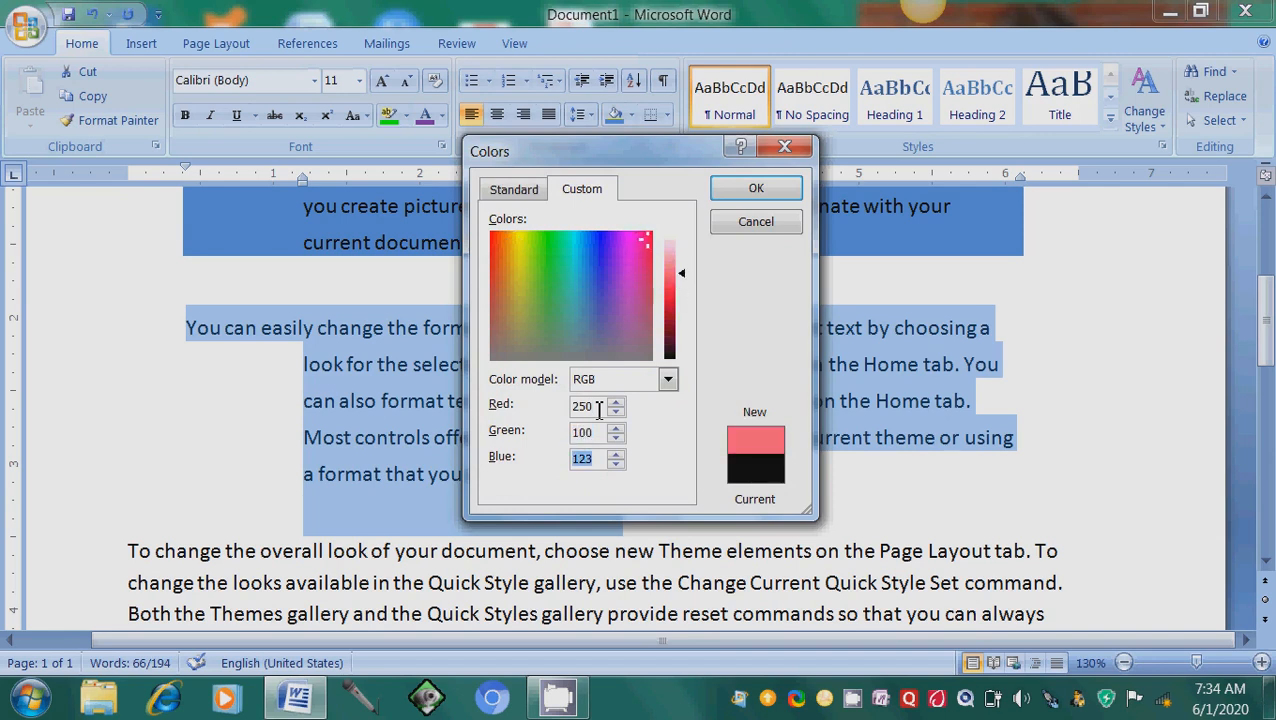
{"action": "type", "text": "200"}
{"action": "left_click", "coordinate": [752, 187]}
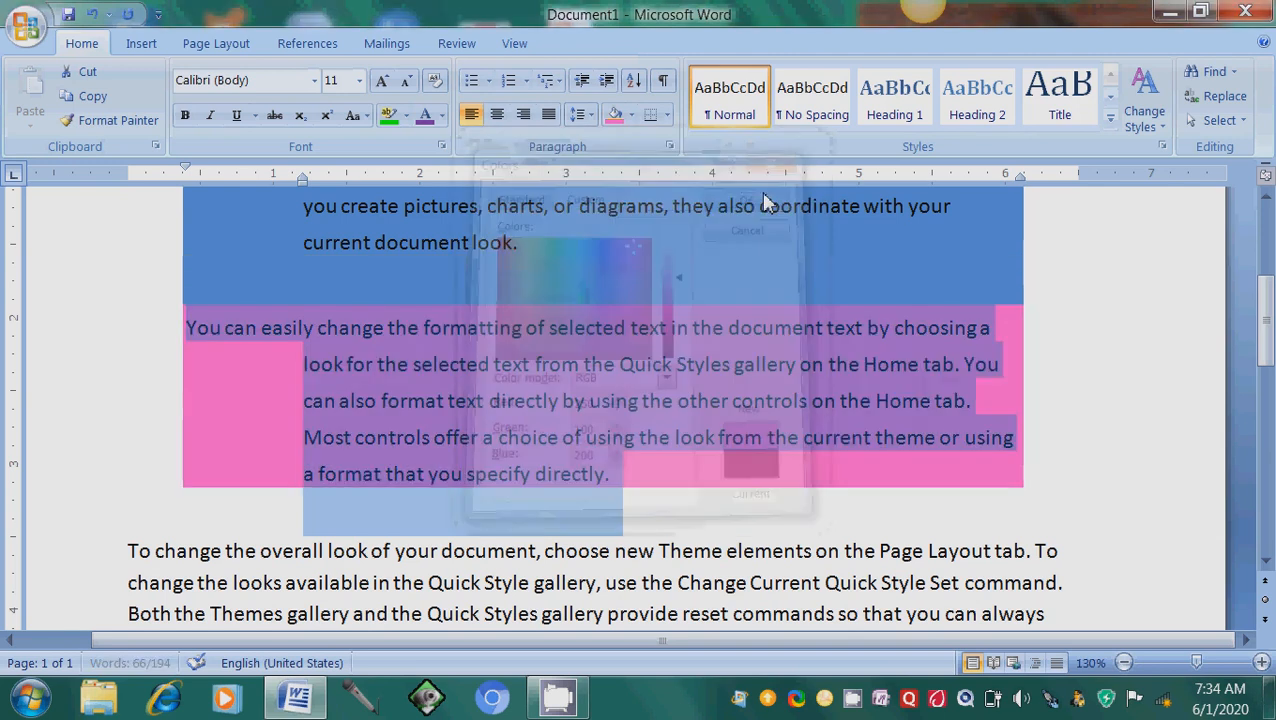
{"action": "left_click", "coordinate": [615, 422]}
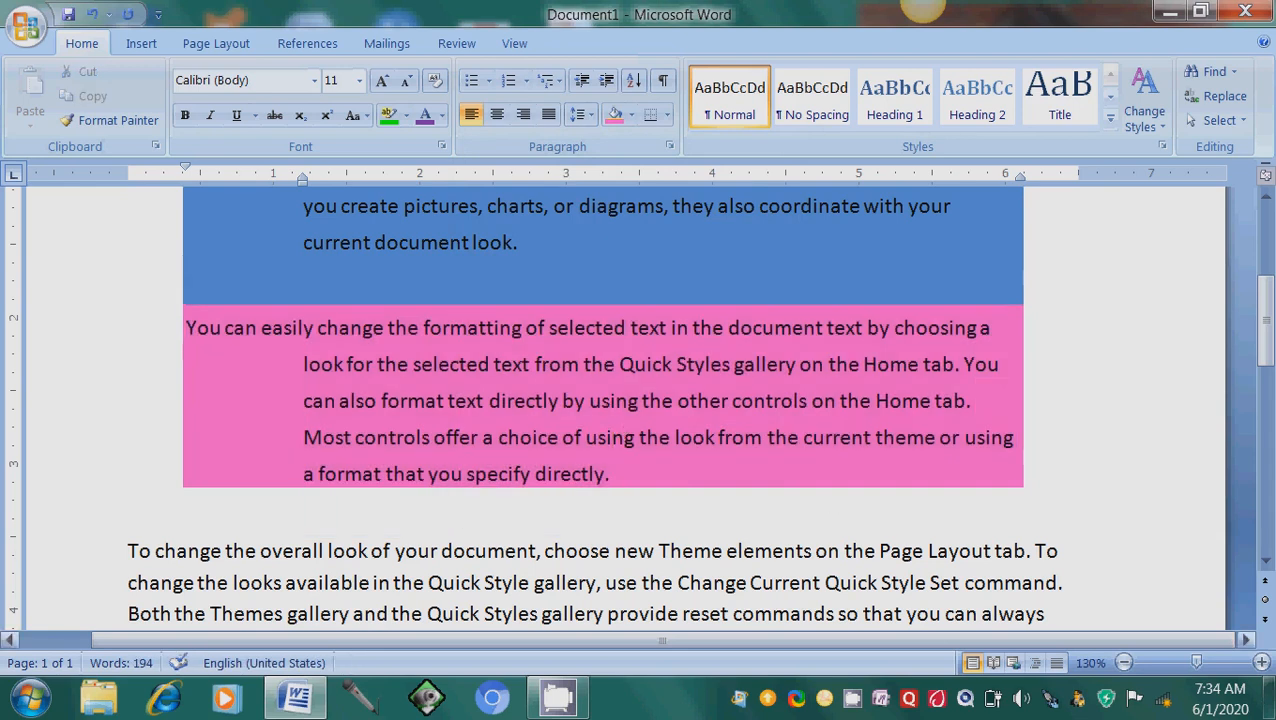
{"action": "left_click", "coordinate": [640, 584]}
{"action": "key", "text": "ctrl+End"}
{"action": "type", "text": "Colors name"}
{"action": "key", "text": "Return"}
{"action": "type", "text": "Red"}
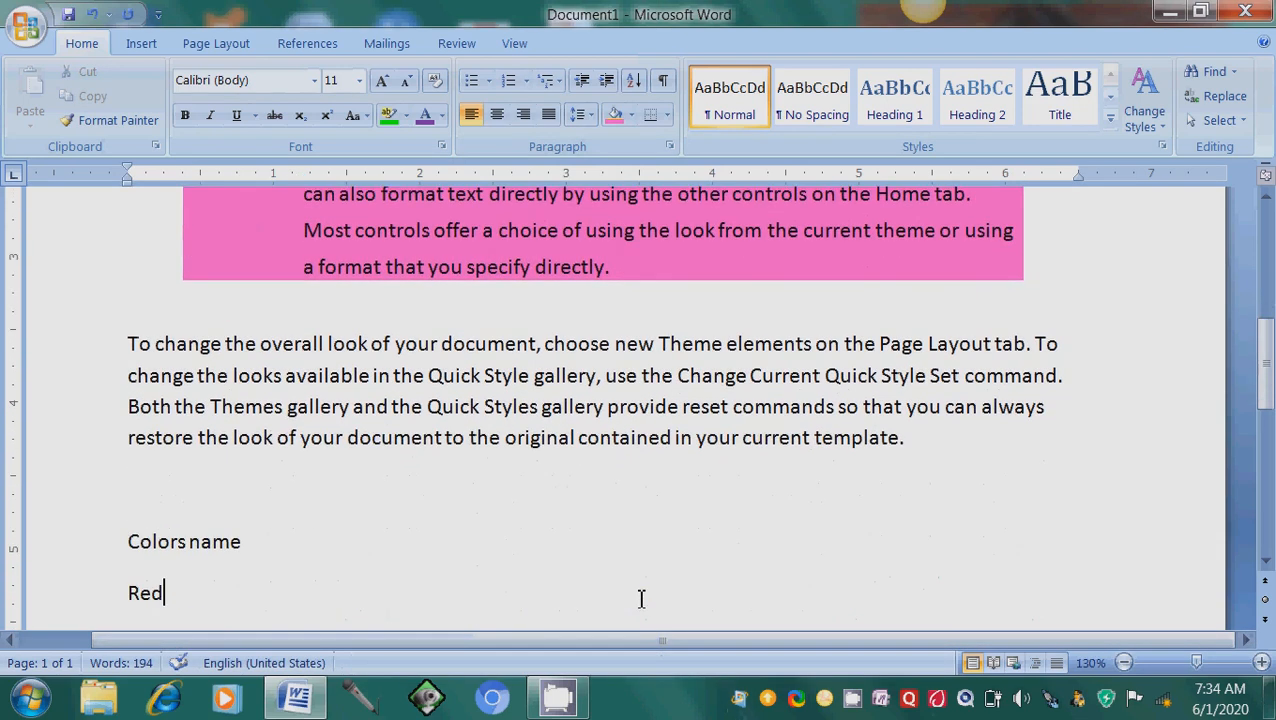
{"action": "left_click", "coordinate": [633, 116]}
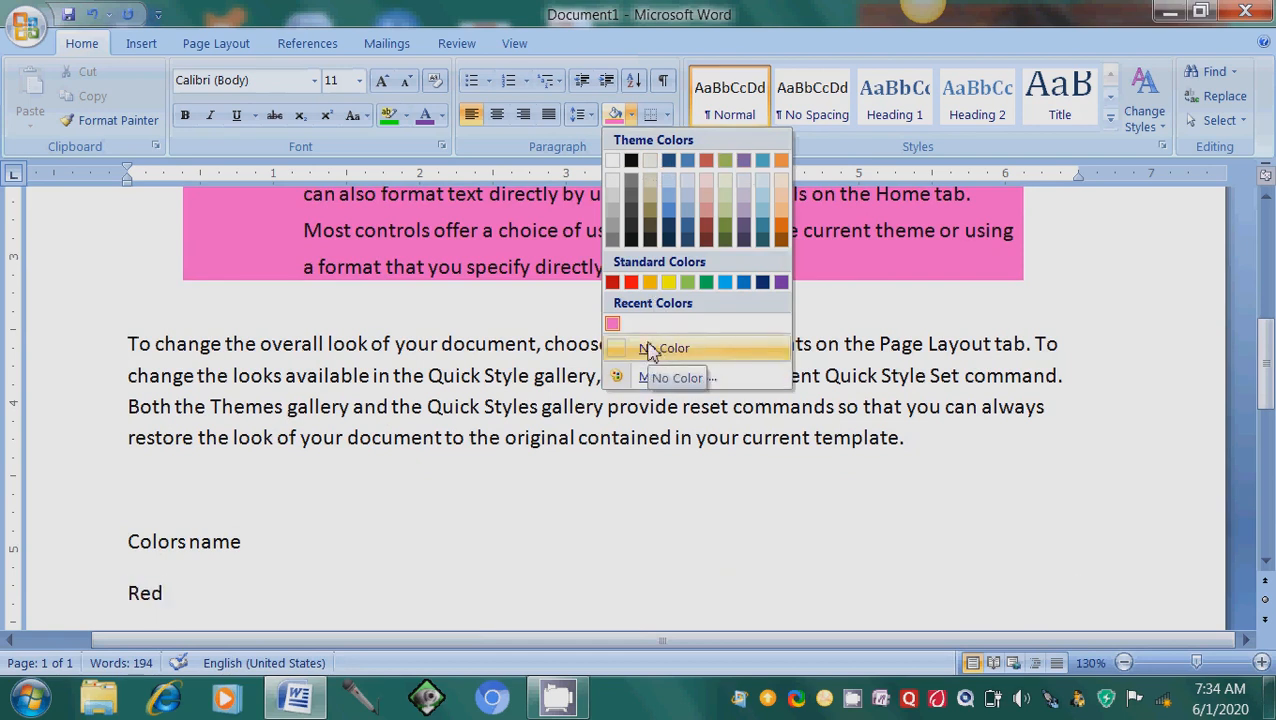
{"action": "left_click", "coordinate": [472, 218]}
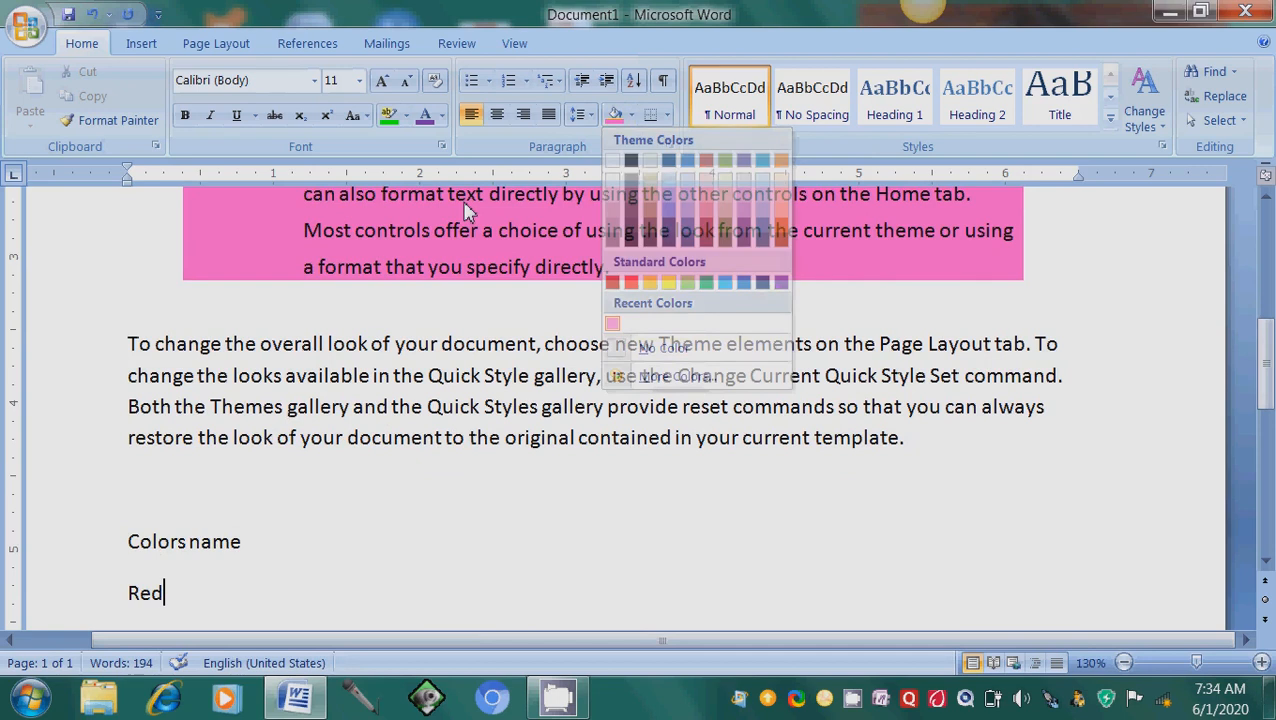
Remove the shading from the paragraph that begins "You can easily change" by applying No Color
{"action": "left_click", "coordinate": [591, 267]}
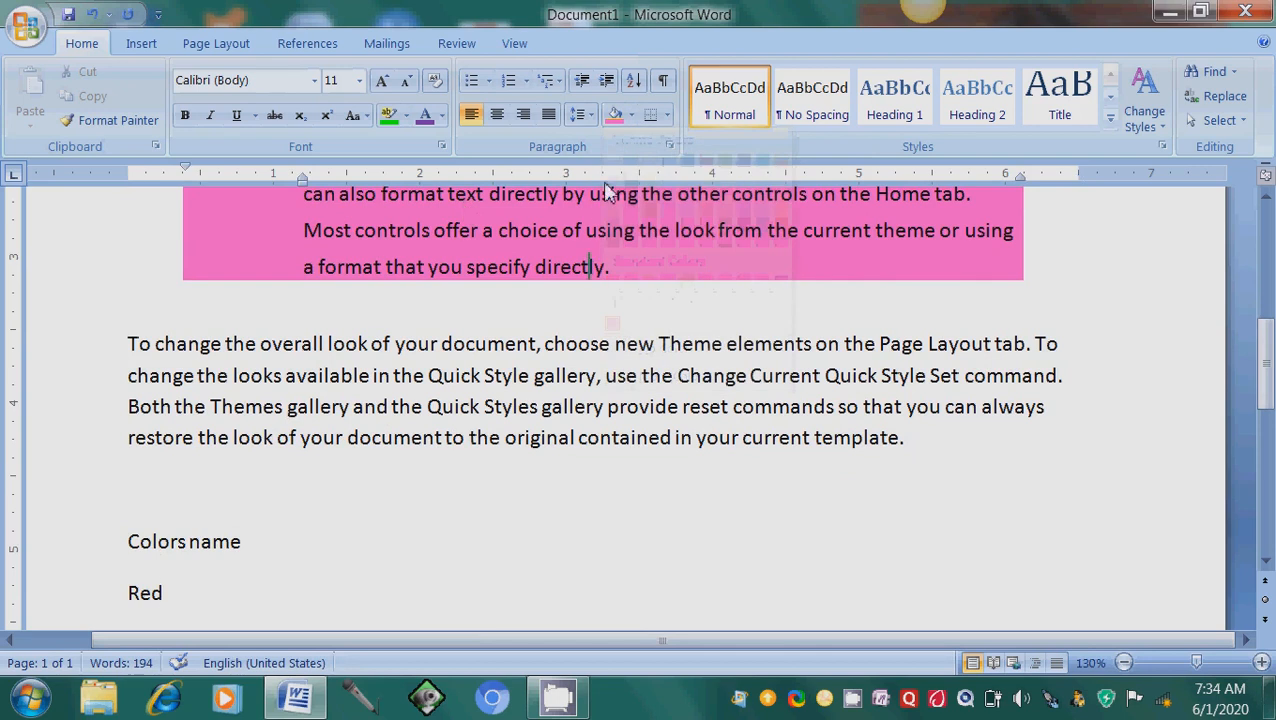
{"action": "left_click", "coordinate": [631, 118]}
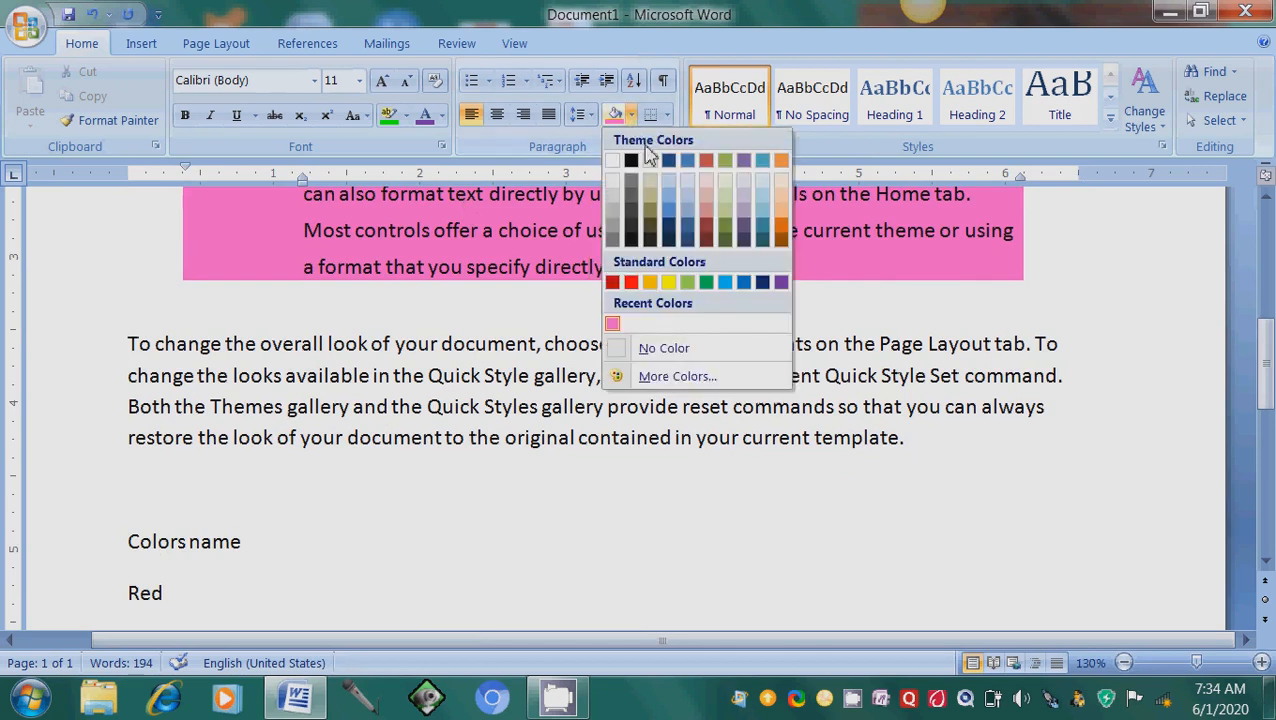
{"action": "left_click", "coordinate": [682, 348]}
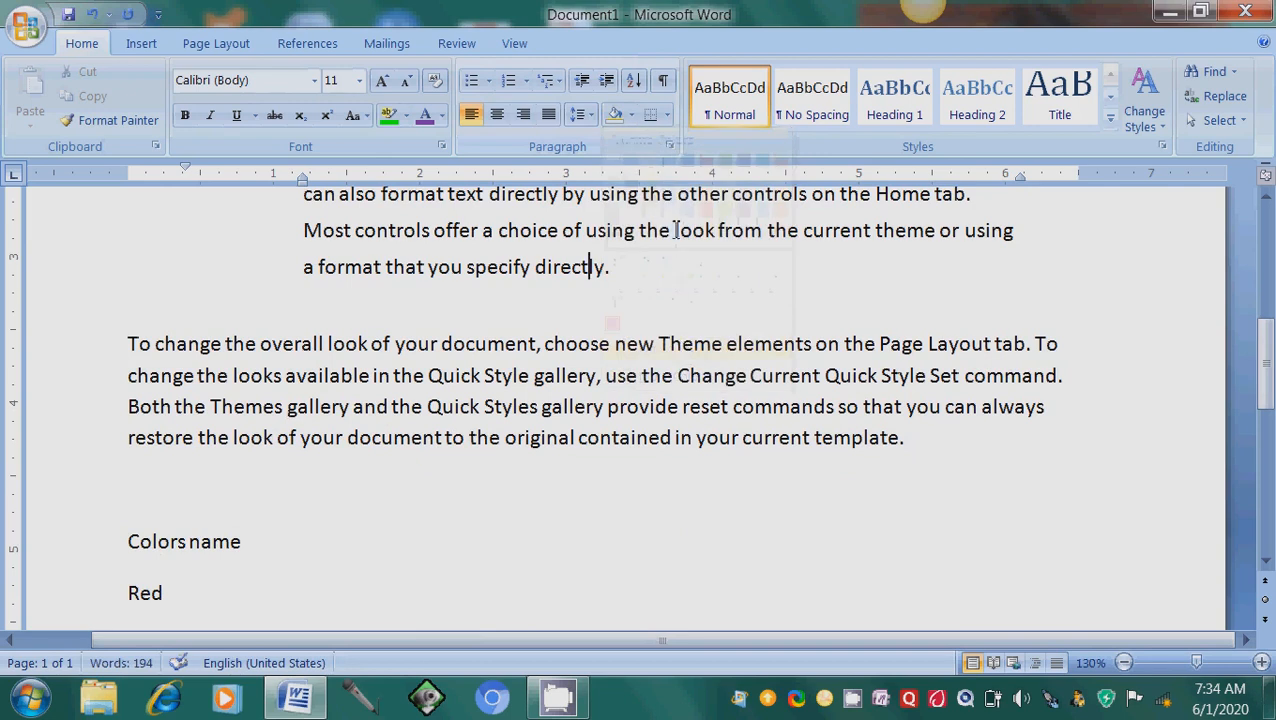
{"action": "left_click", "coordinate": [631, 116]}
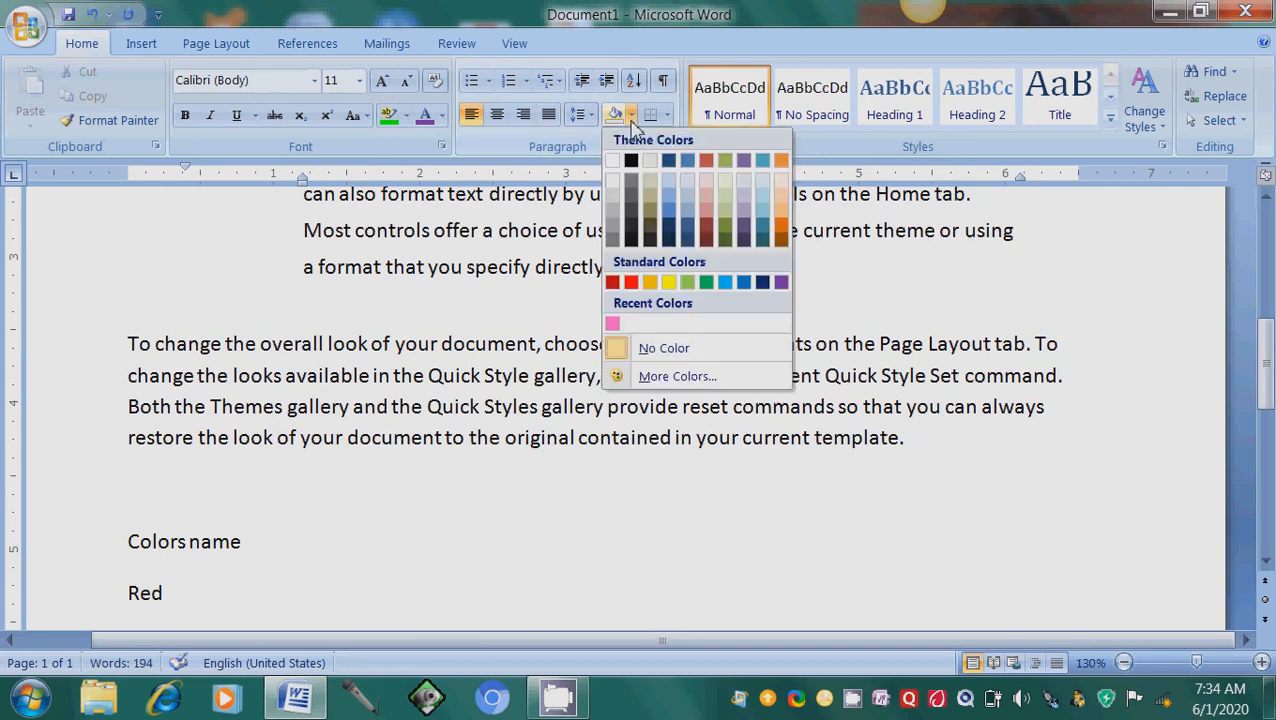
{"action": "left_click", "coordinate": [900, 347]}
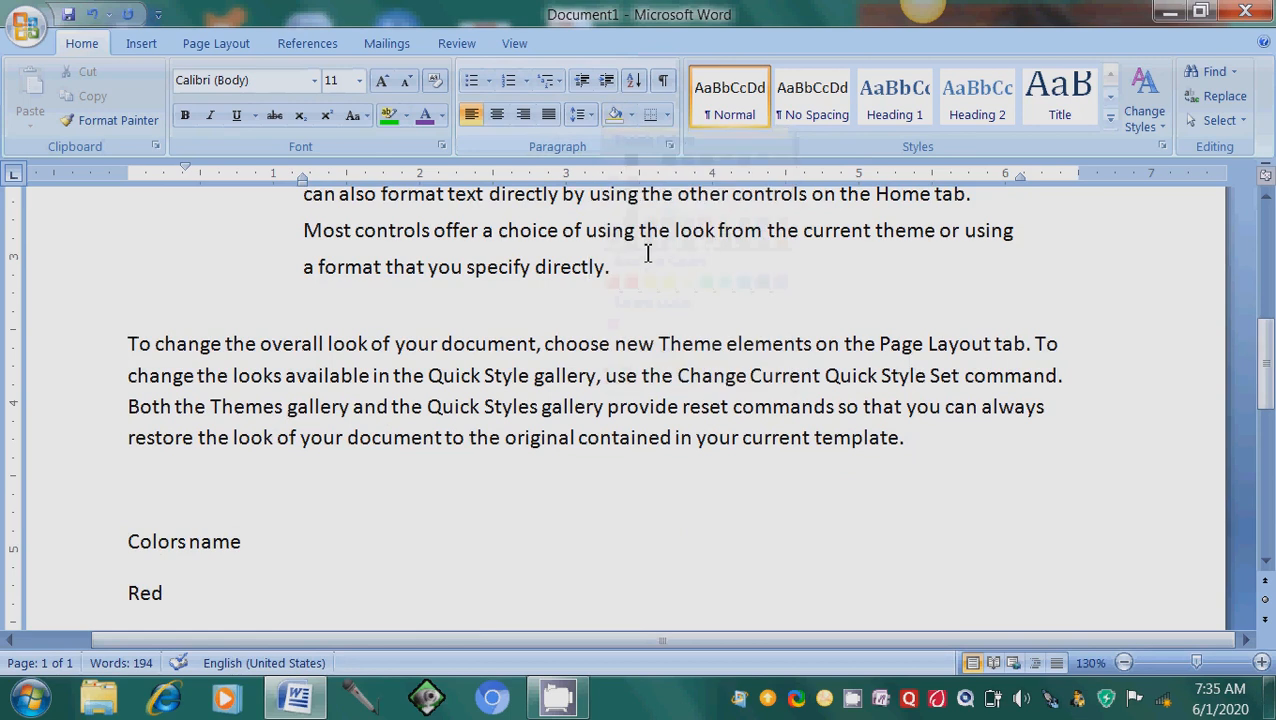
Select the whole paragraph that begins "You can easily change" and add a bottom border and a left border to it
{"action": "key", "text": "shift+Left"}
{"action": "key", "text": "shift+Left"}
{"action": "key", "text": "shift+Left"}
{"action": "key", "text": "shift+Left"}
{"action": "key", "text": "shift+Left"}
{"action": "key", "text": "shift+Left"}
{"action": "key", "text": "shift+Left"}
{"action": "key", "text": "shift+Left"}
{"action": "key", "text": "shift+Left"}
{"action": "key", "text": "shift+Left"}
{"action": "key", "text": "shift+Left"}
{"action": "key", "text": "shift+Left"}
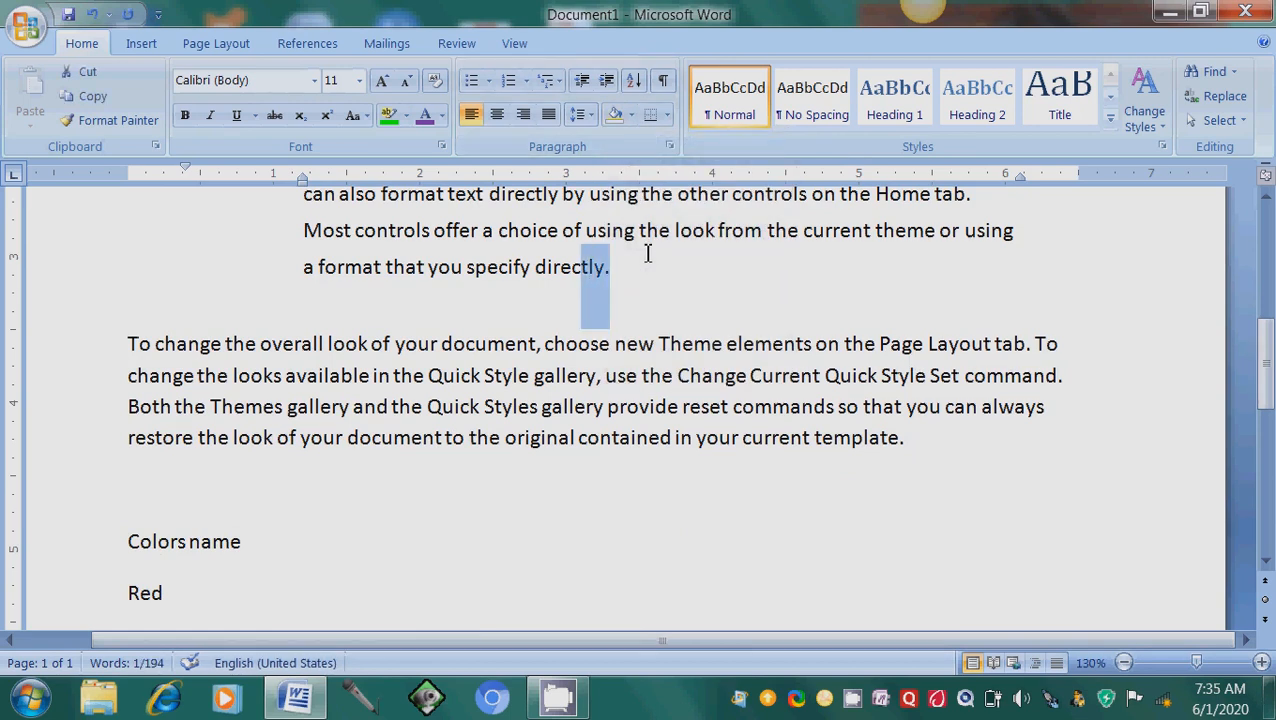
{"action": "key", "text": "shift+Left"}
{"action": "key", "text": "shift+Left"}
{"action": "key", "text": "shift+Left"}
{"action": "key", "text": "shift+Left"}
{"action": "key", "text": "shift+Left"}
{"action": "key", "text": "shift+Left"}
{"action": "key", "text": "shift+Left"}
{"action": "key", "text": "shift+Left"}
{"action": "key", "text": "shift+Left"}
{"action": "key", "text": "shift+Left"}
{"action": "key", "text": "shift+Left"}
{"action": "key", "text": "shift+Left"}
{"action": "key", "text": "shift+Left"}
{"action": "key", "text": "shift+Left"}
{"action": "key", "text": "shift+Left"}
{"action": "key", "text": "shift+Left"}
{"action": "key", "text": "shift+Left"}
{"action": "key", "text": "shift+Left"}
{"action": "key", "text": "shift+Left"}
{"action": "key", "text": "shift+Left"}
{"action": "key", "text": "shift+Up"}
{"action": "key", "text": "shift+Up"}
{"action": "key", "text": "shift+Up"}
{"action": "key", "text": "shift+Up"}
{"action": "key", "text": "shift+Up"}
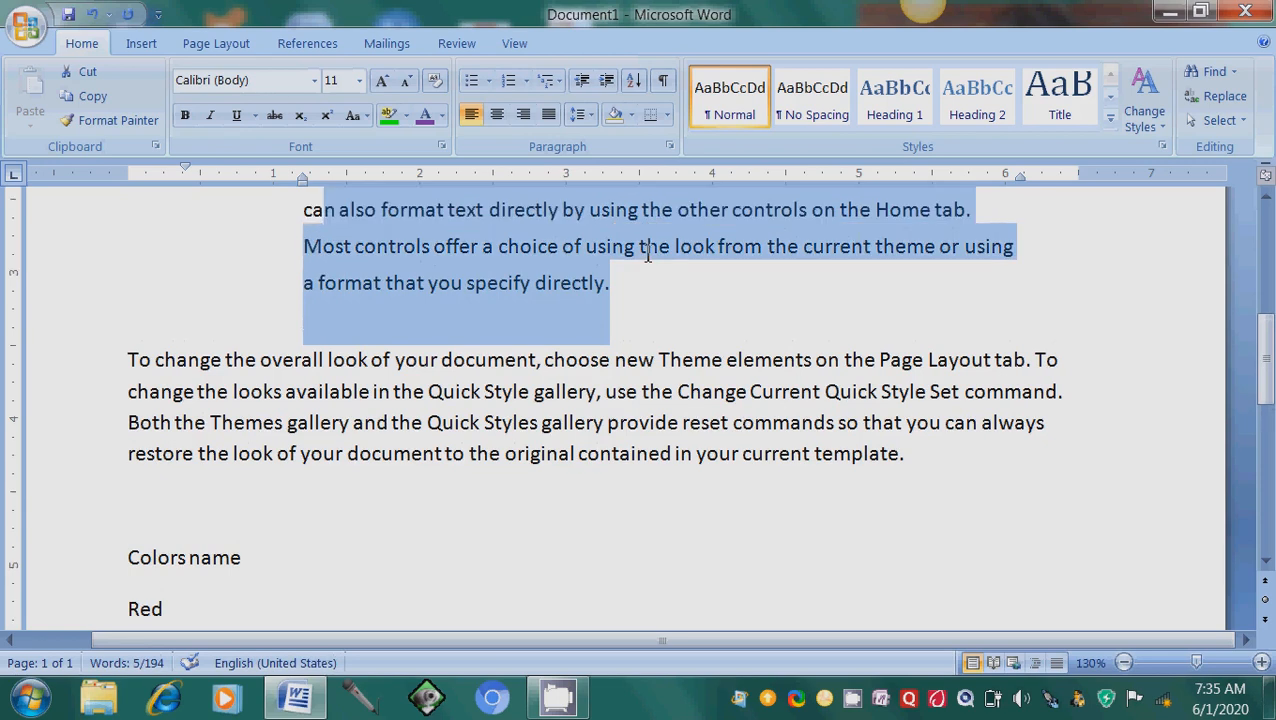
{"action": "key", "text": "shift+Down"}
{"action": "key", "text": "shift+Left"}
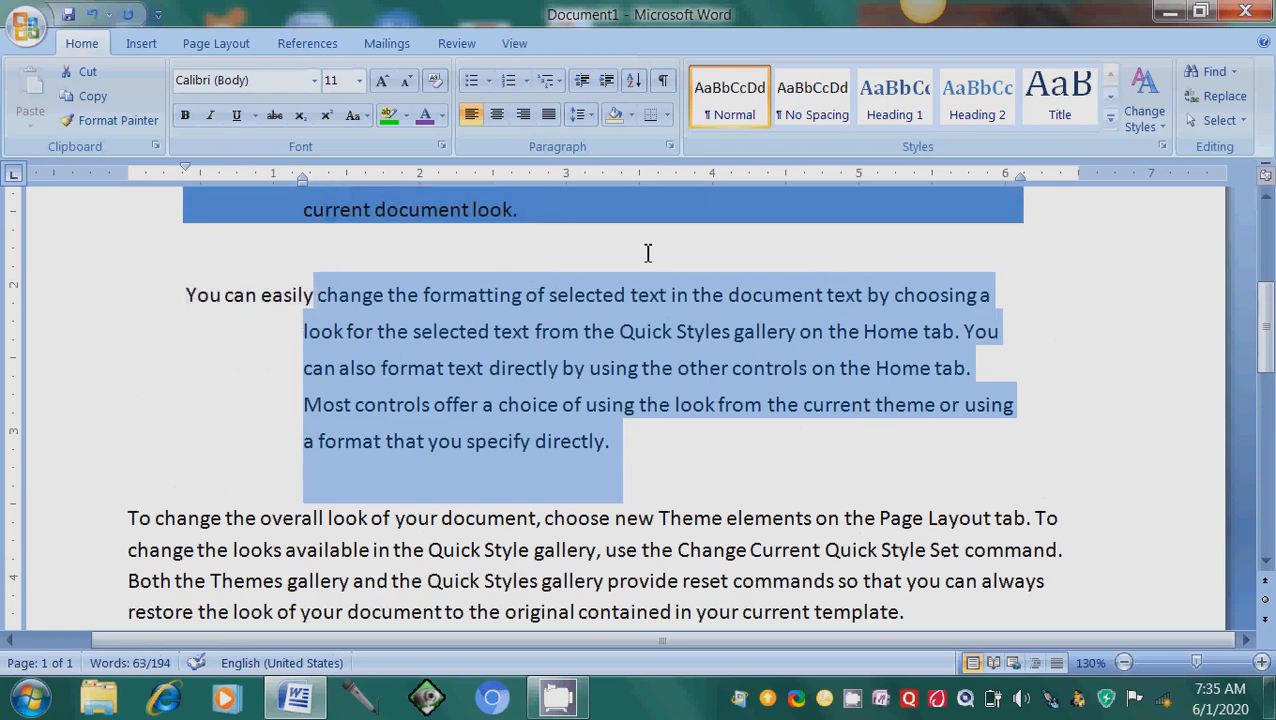
{"action": "key", "text": "shift+Home"}
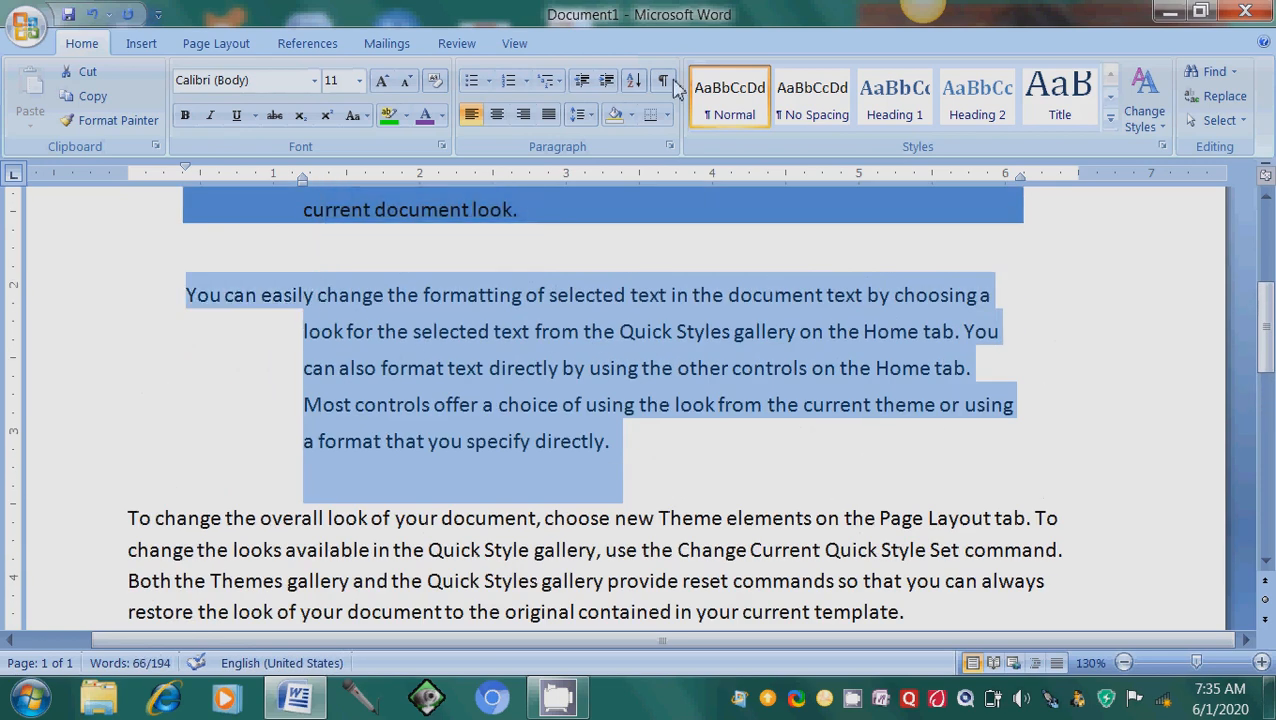
{"action": "left_click", "coordinate": [652, 117]}
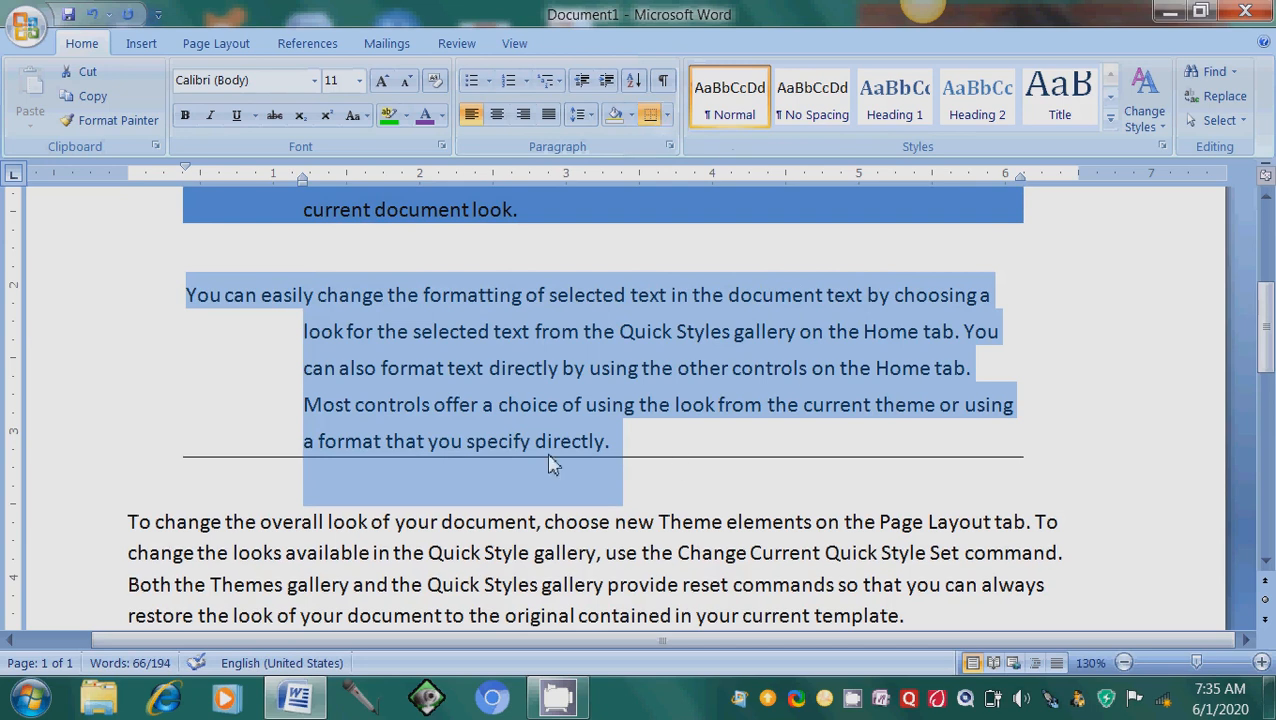
{"action": "left_click", "coordinate": [667, 115]}
{"action": "left_click", "coordinate": [718, 193]}
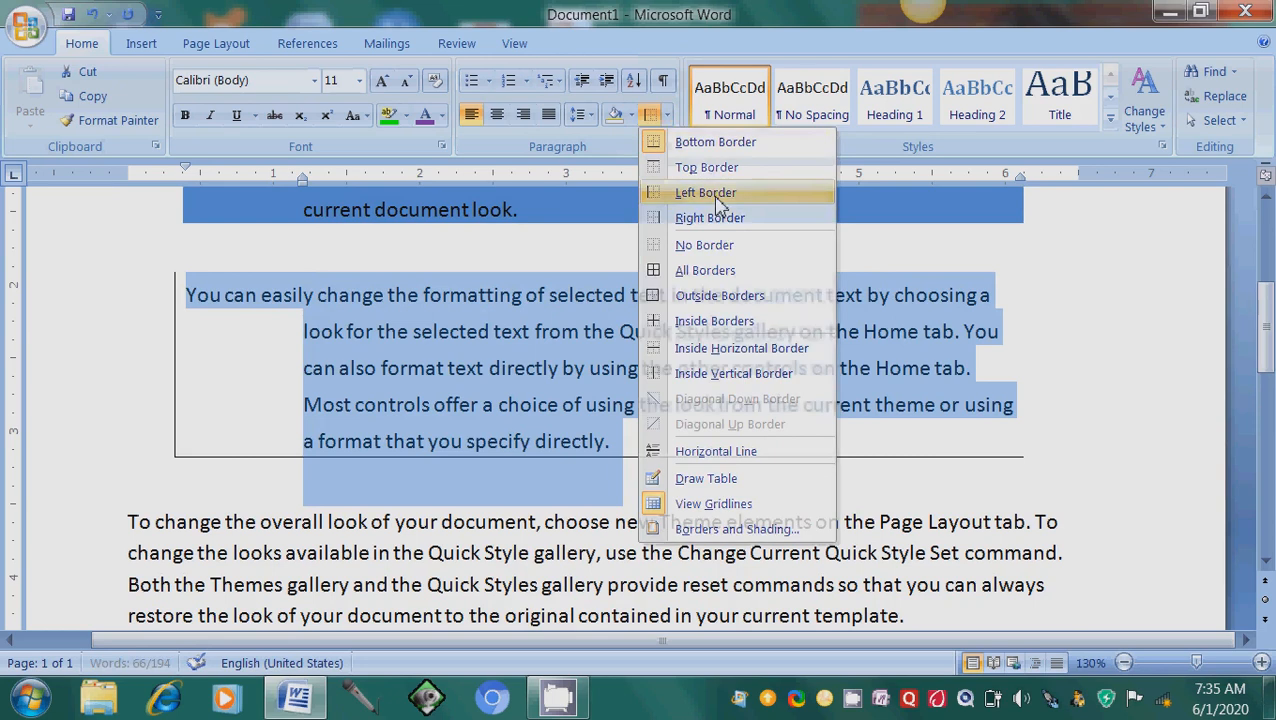
Apply All Borders to the selected paragraph
{"action": "left_click", "coordinate": [667, 116]}
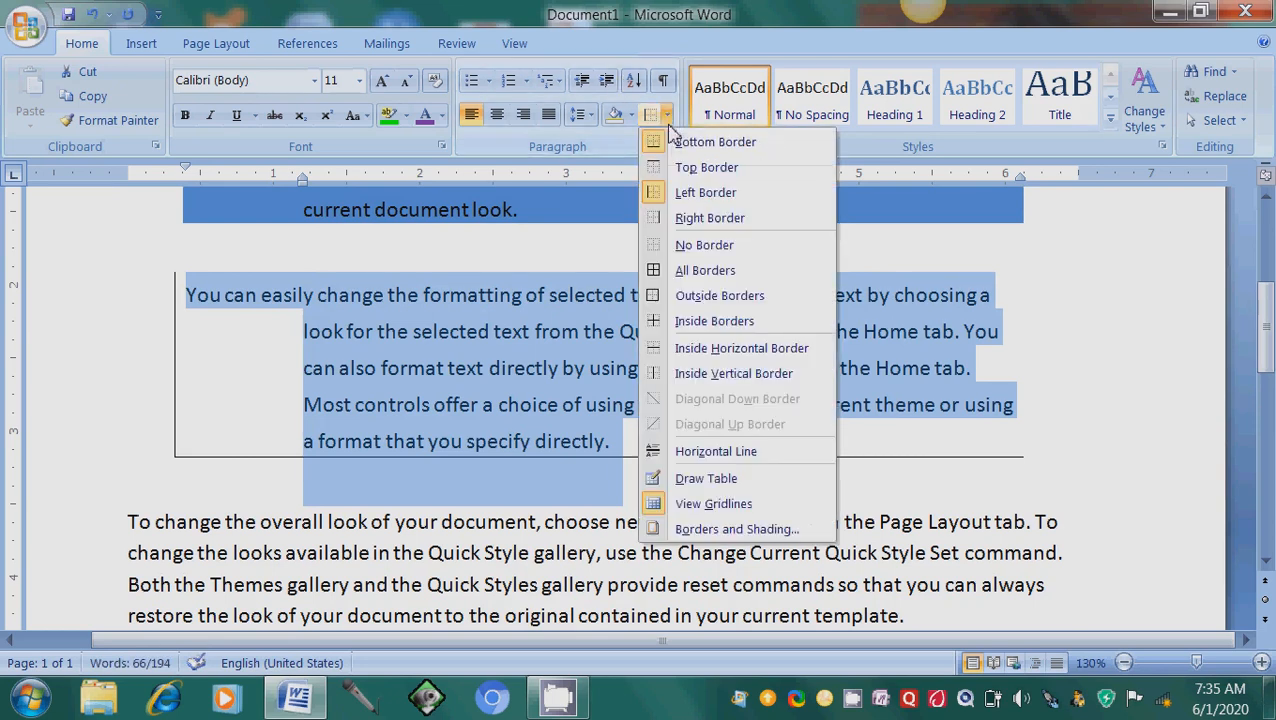
{"action": "left_click", "coordinate": [697, 271]}
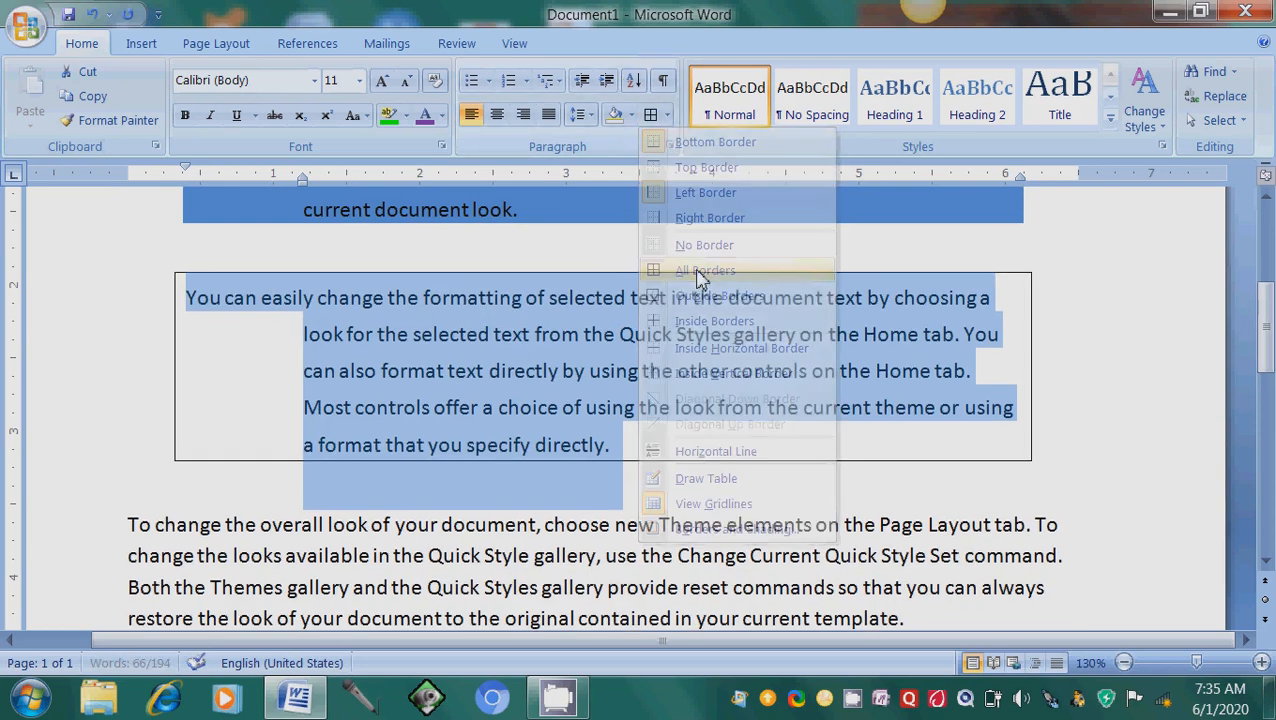
{"action": "left_click", "coordinate": [667, 117]}
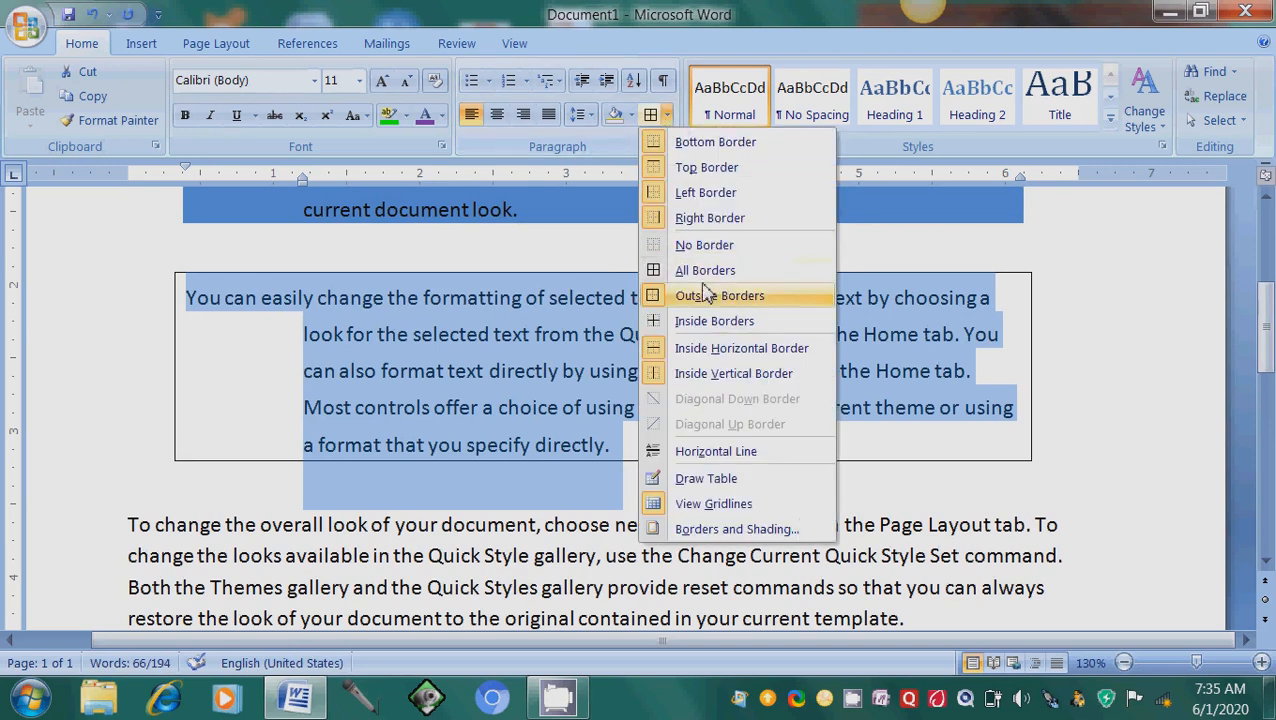
{"action": "left_click", "coordinate": [893, 565]}
Start a new line after "Black" at the end of the color list, insert a horizontal line there and select it
{"action": "left_click", "coordinate": [892, 564]}
{"action": "scroll", "coordinate": [895, 568], "scroll_direction": "down", "scroll_amount": 3}
{"action": "scroll", "coordinate": [895, 568], "scroll_direction": "down", "scroll_amount": 8}
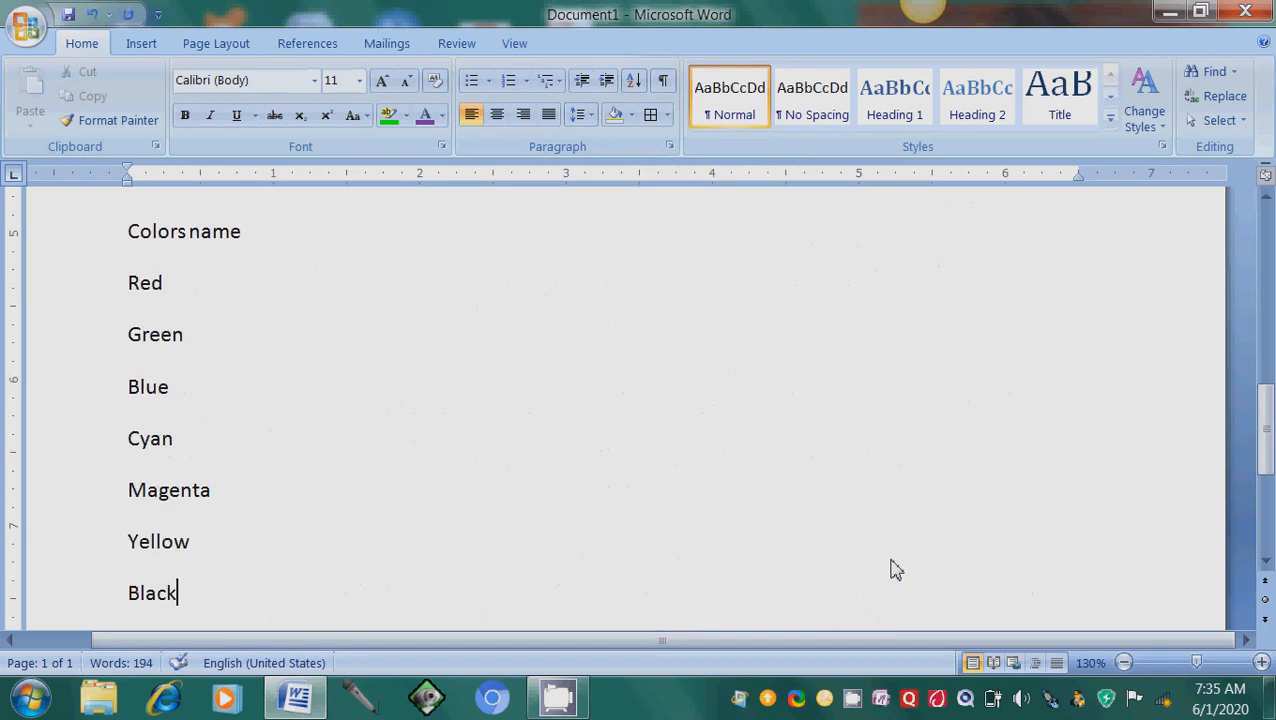
{"action": "key", "text": "Return"}
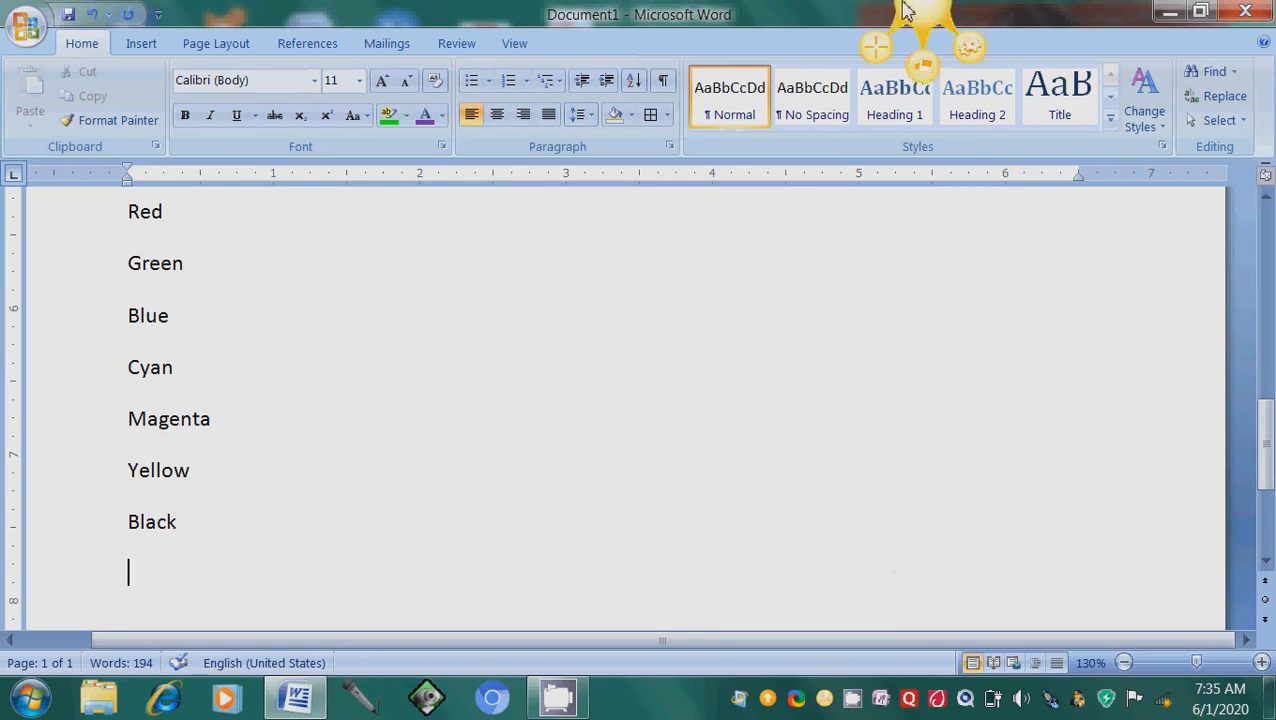
{"action": "left_click", "coordinate": [668, 117]}
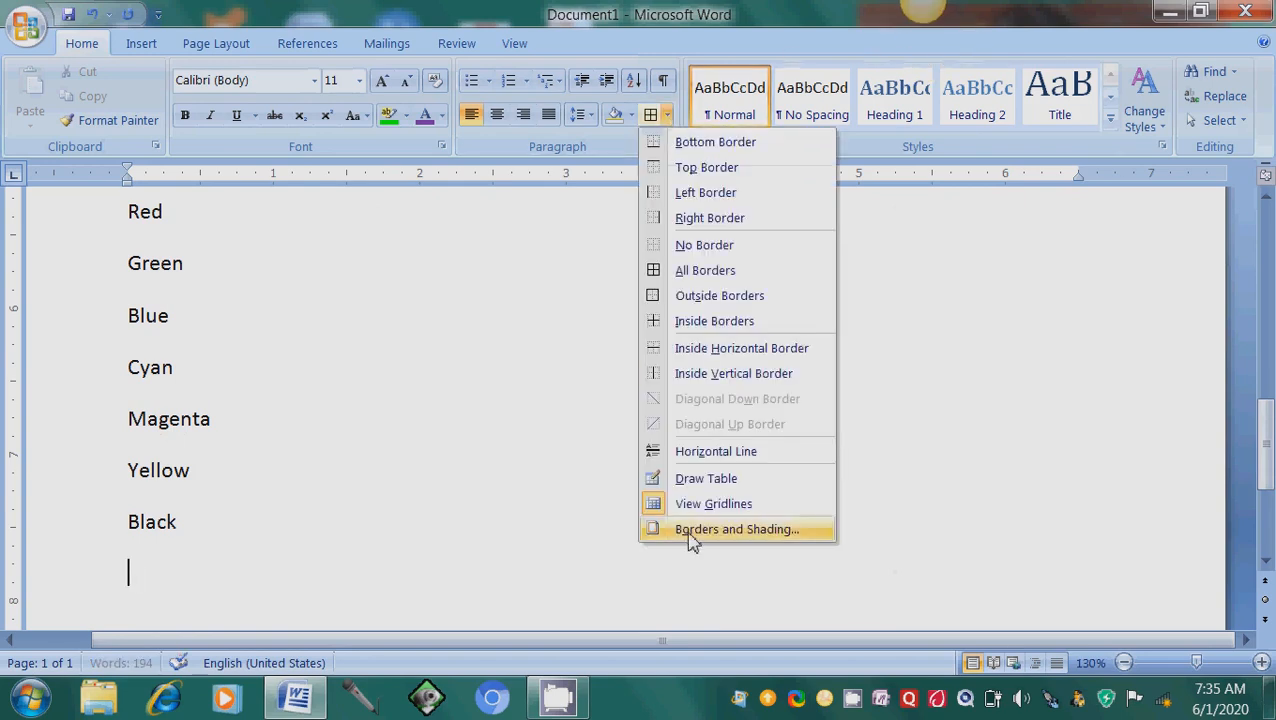
{"action": "left_click", "coordinate": [695, 455]}
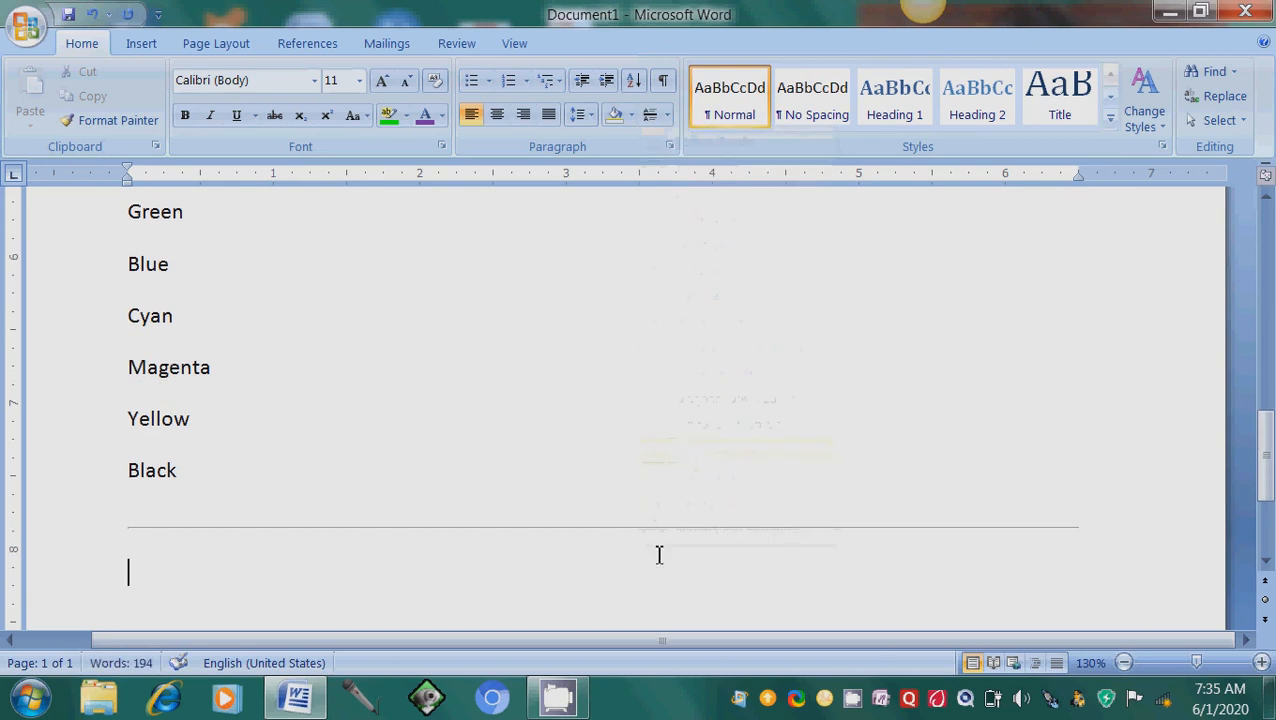
{"action": "left_click", "coordinate": [830, 533]}
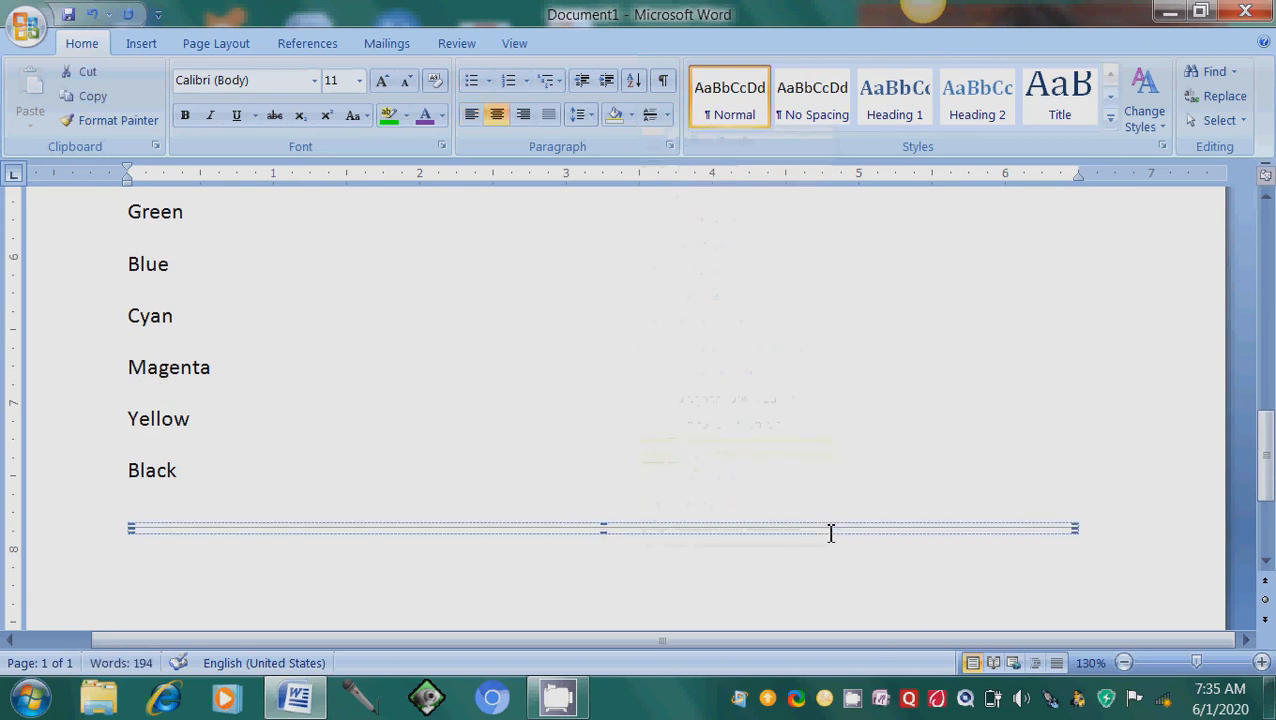
Open the formatting settings of the selected horizontal line and set its alignment to Right
{"action": "right_click", "coordinate": [828, 520]}
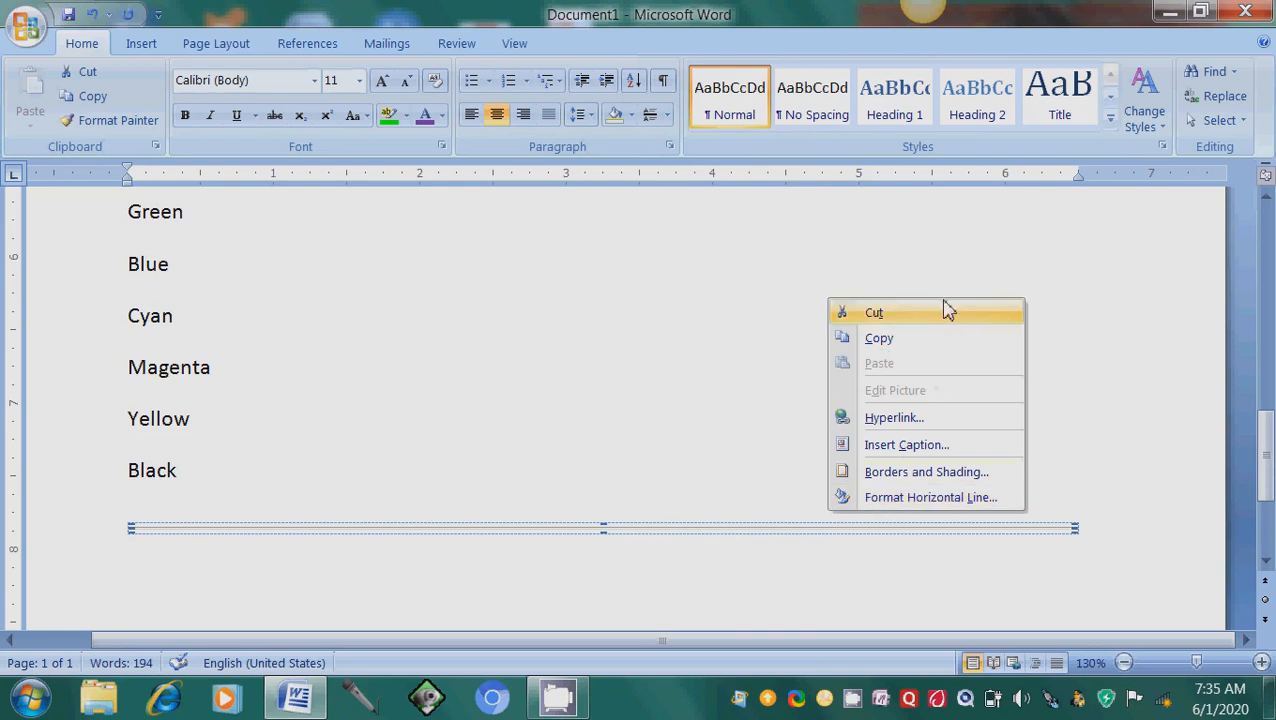
{"action": "left_click", "coordinate": [957, 507]}
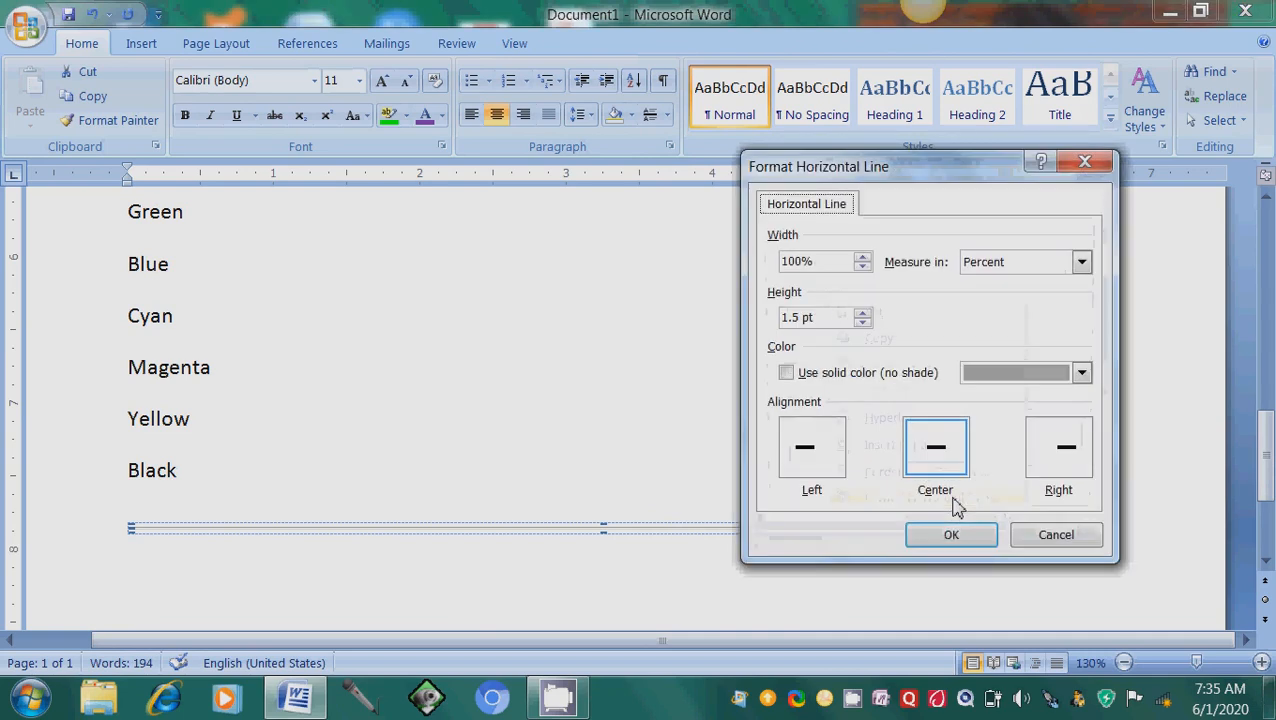
{"action": "left_click", "coordinate": [820, 453]}
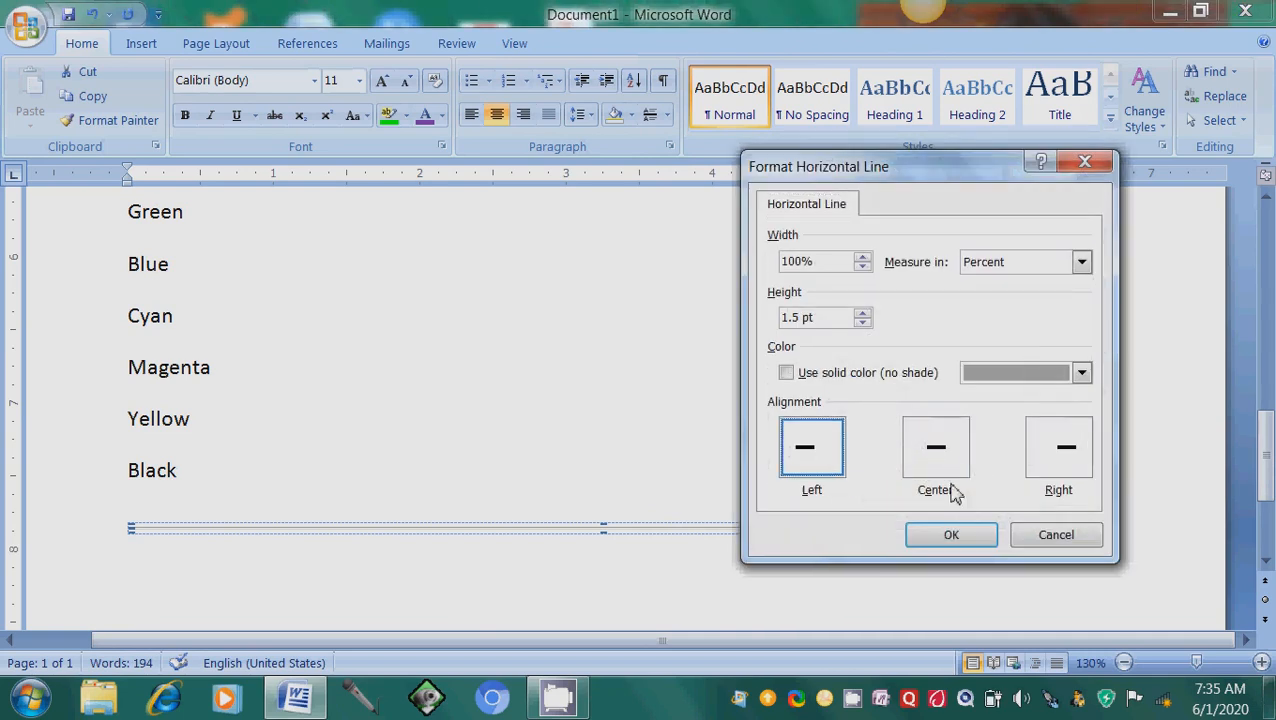
{"action": "left_click", "coordinate": [1078, 465]}
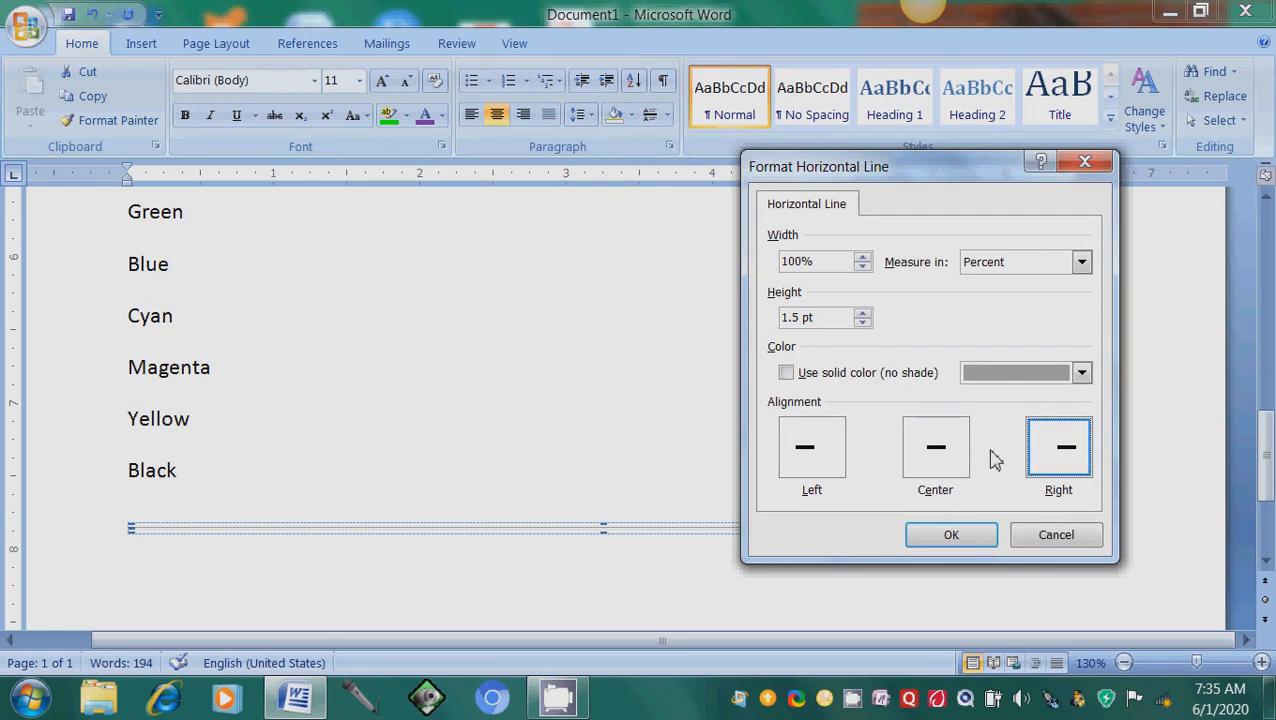
Give the horizontal line a solid red color, a height of 8 pt and a width of about 50%, and apply the settings
{"action": "left_click", "coordinate": [787, 373]}
{"action": "left_click", "coordinate": [1020, 373]}
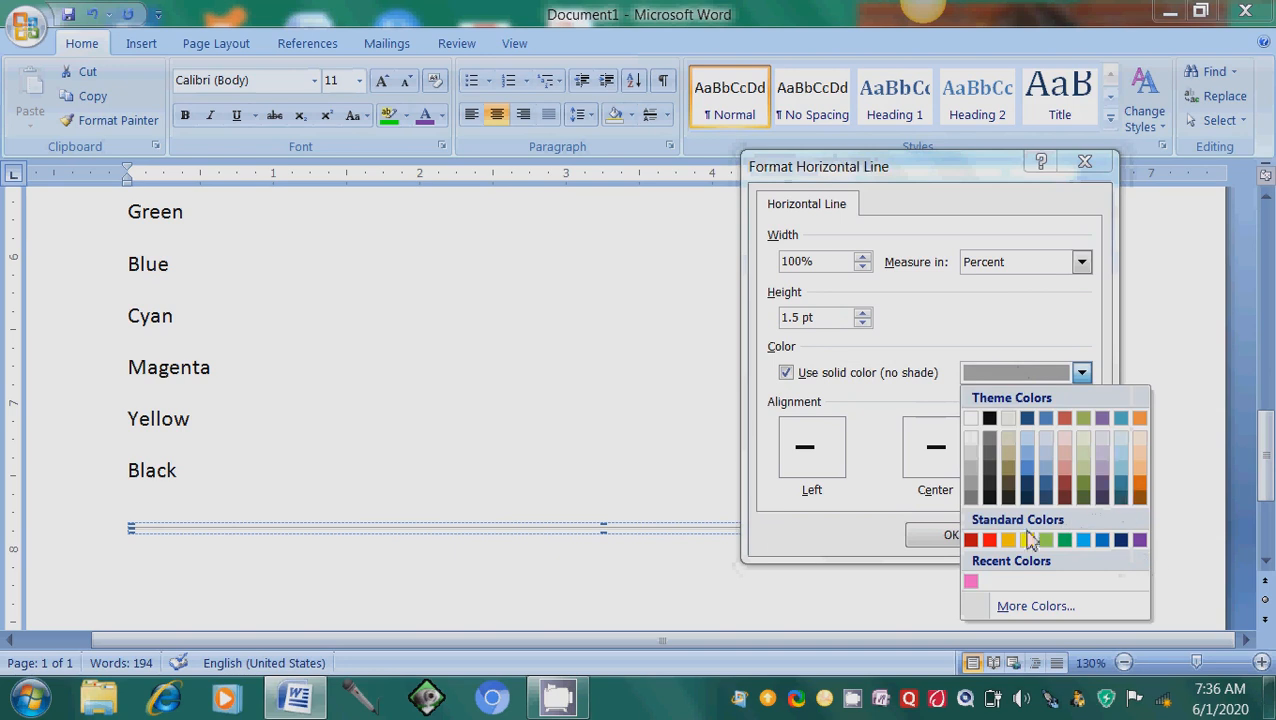
{"action": "left_click", "coordinate": [990, 542]}
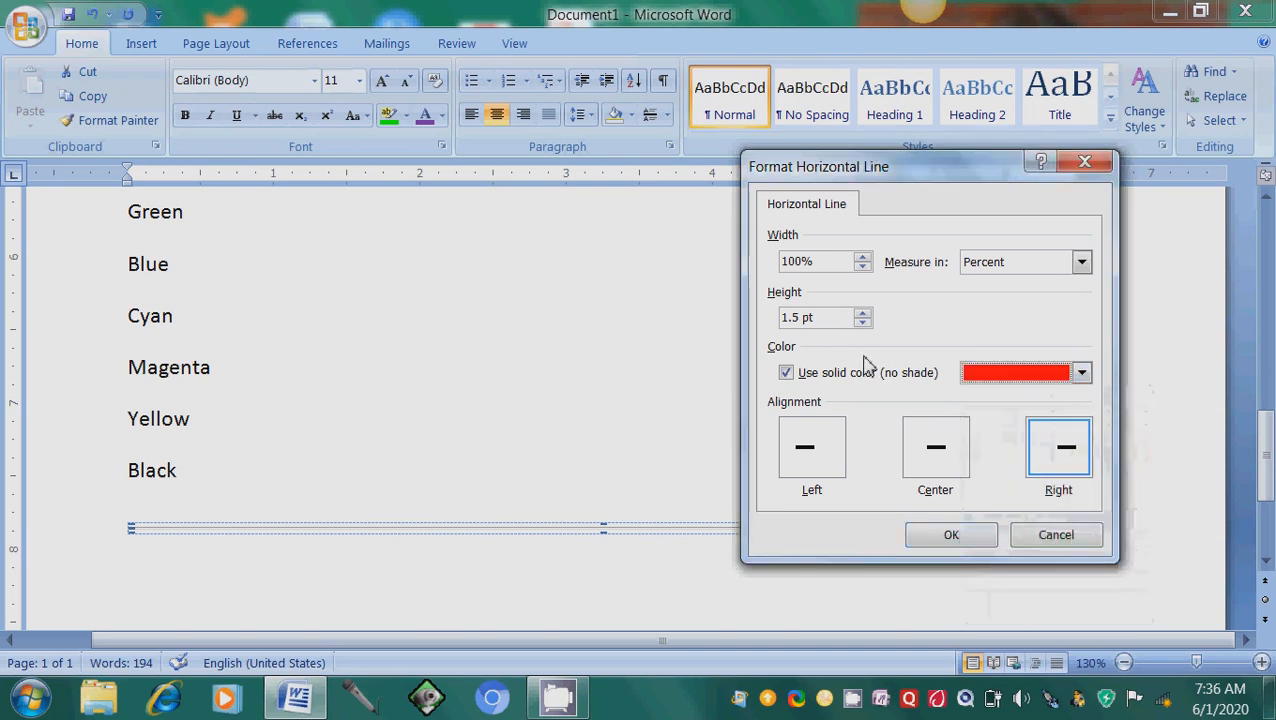
{"action": "left_click", "coordinate": [862, 316]}
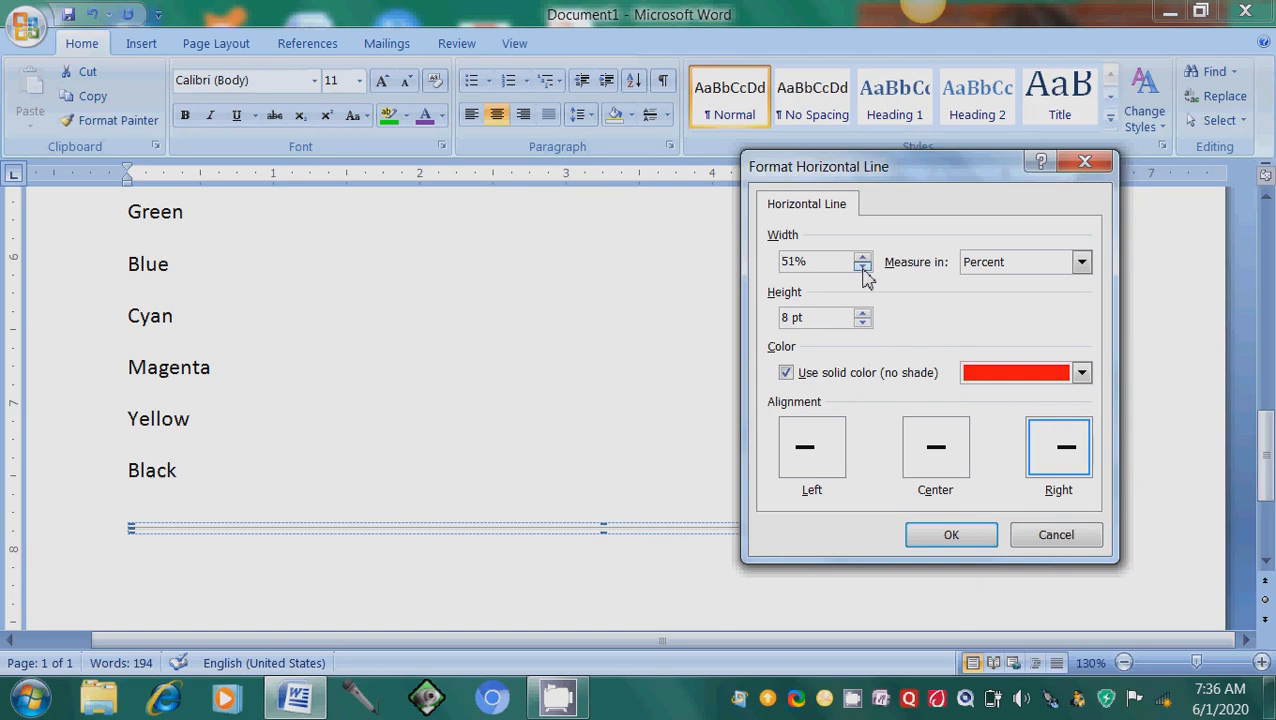
{"action": "left_click", "coordinate": [952, 536]}
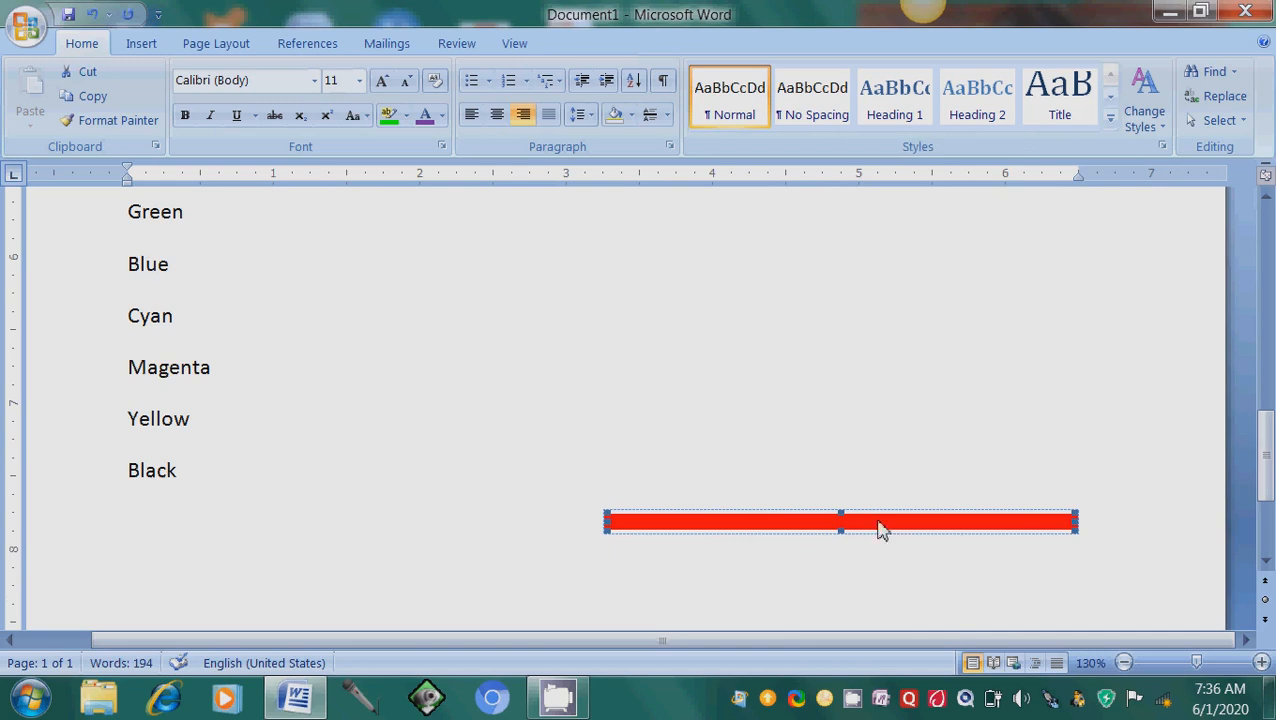
Insert an empty line between "Black" and the red horizontal line
{"action": "left_click", "coordinate": [630, 469]}
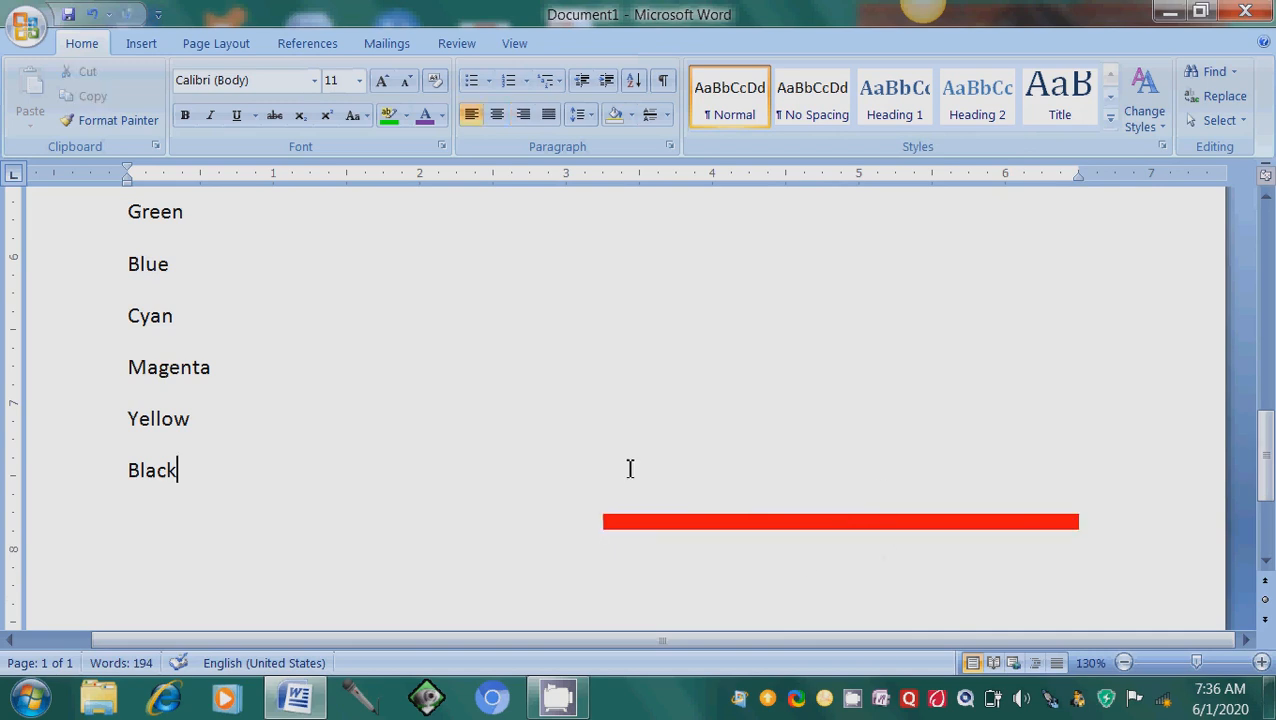
{"action": "key", "text": "Return"}
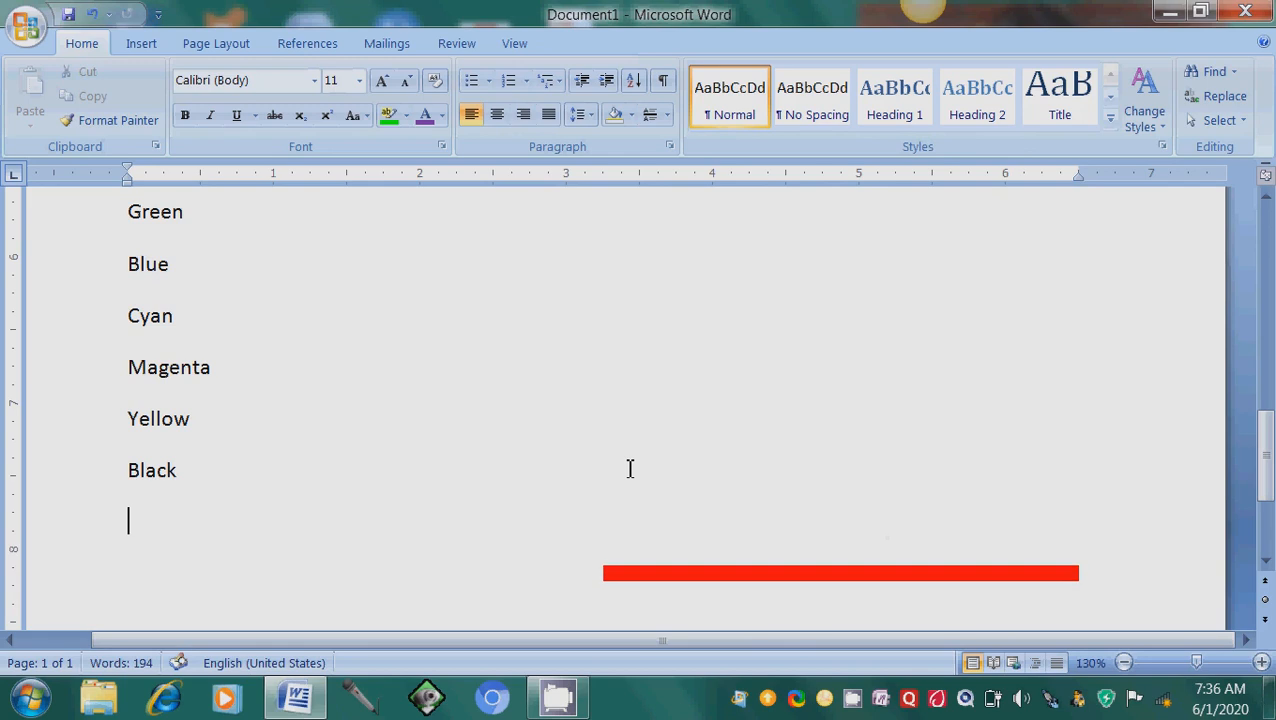
{"action": "left_click", "coordinate": [666, 118]}
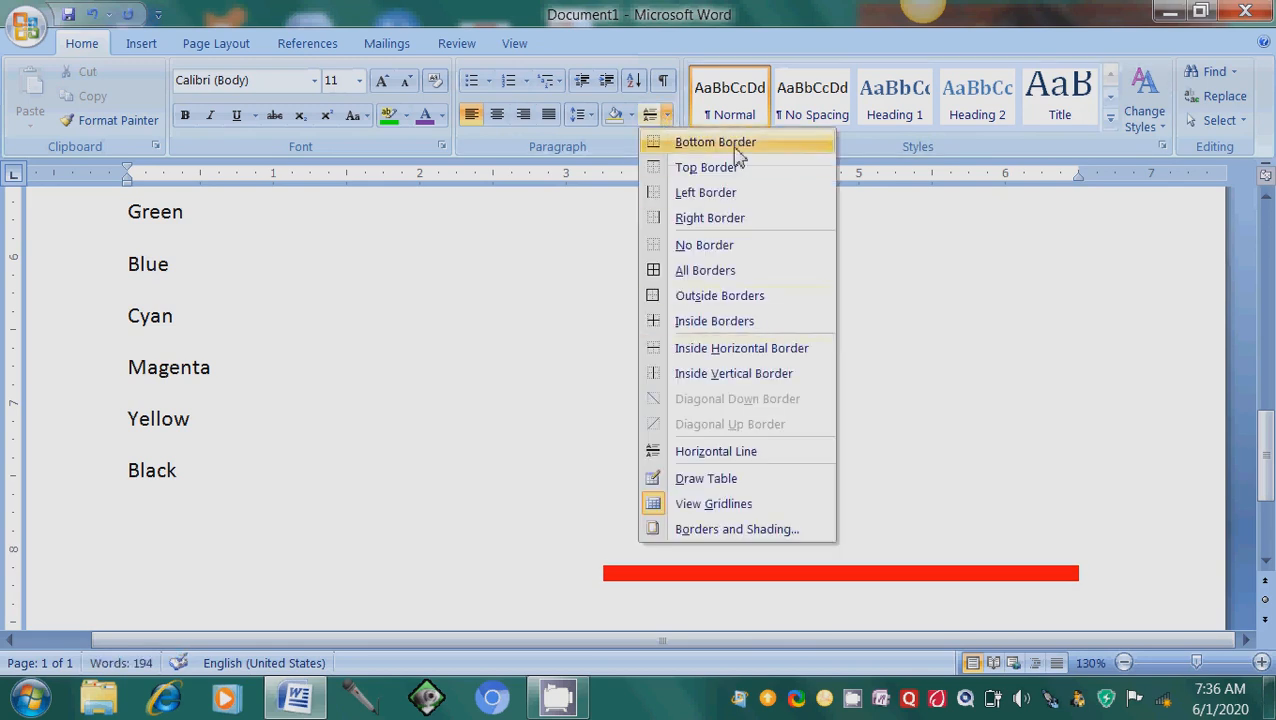
{"action": "left_click", "coordinate": [738, 529]}
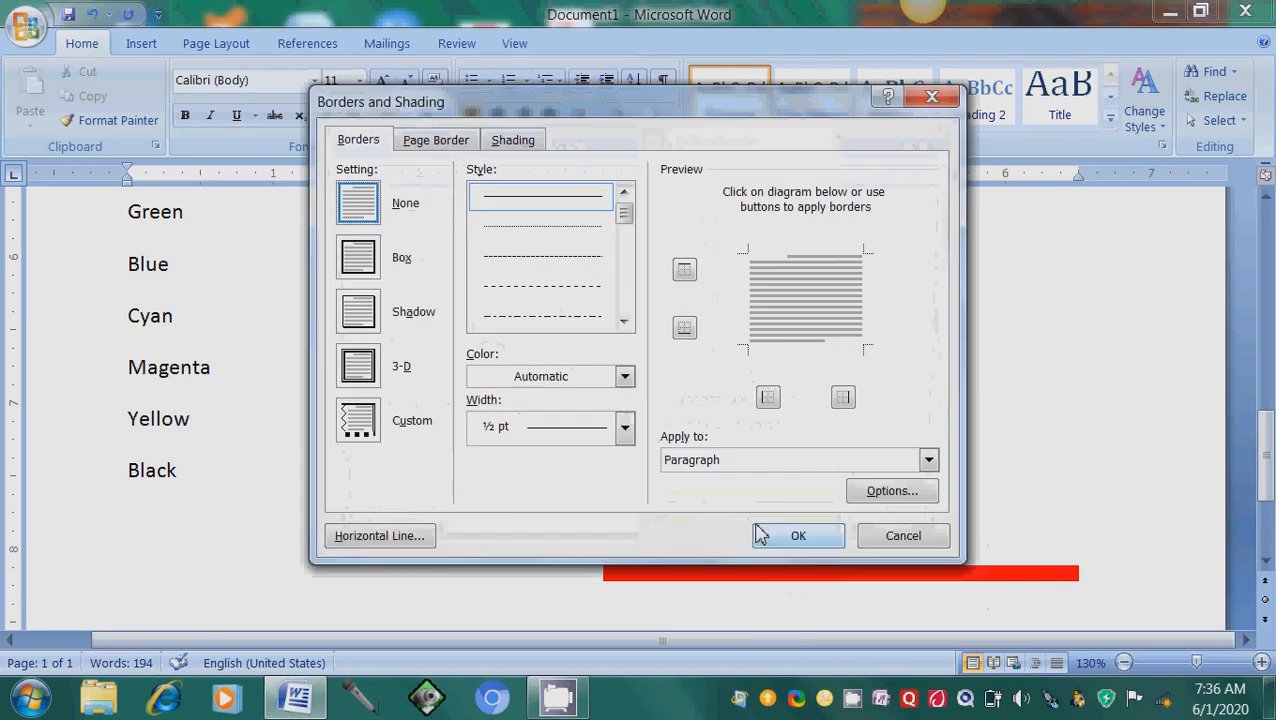
{"action": "left_click", "coordinate": [419, 148]}
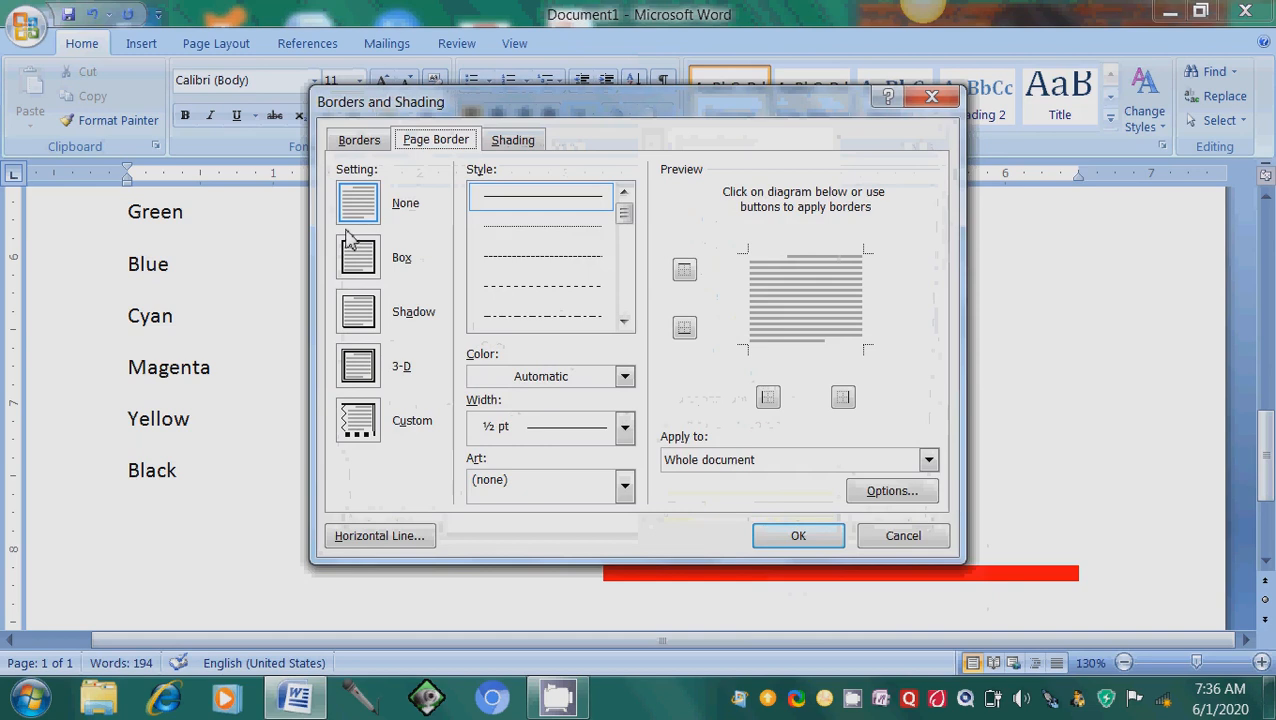
{"action": "left_click", "coordinate": [362, 422]}
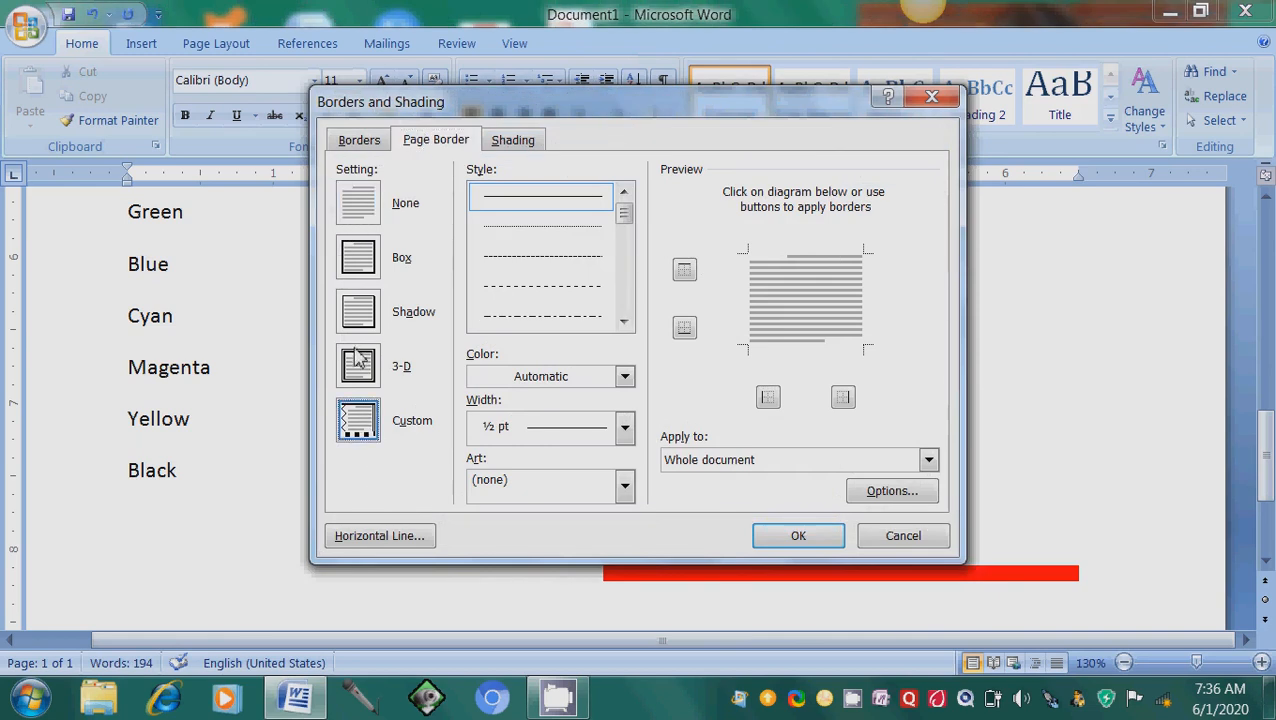
{"action": "left_click", "coordinate": [361, 370]}
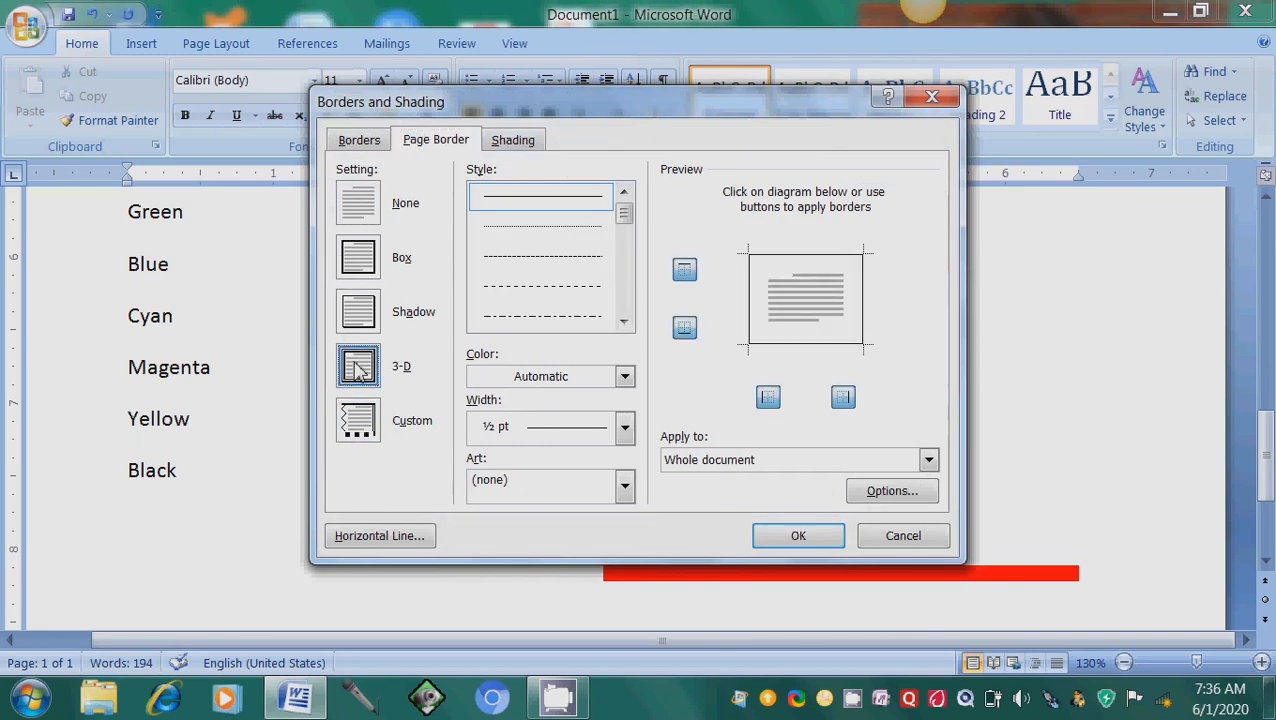
{"action": "left_click", "coordinate": [360, 266]}
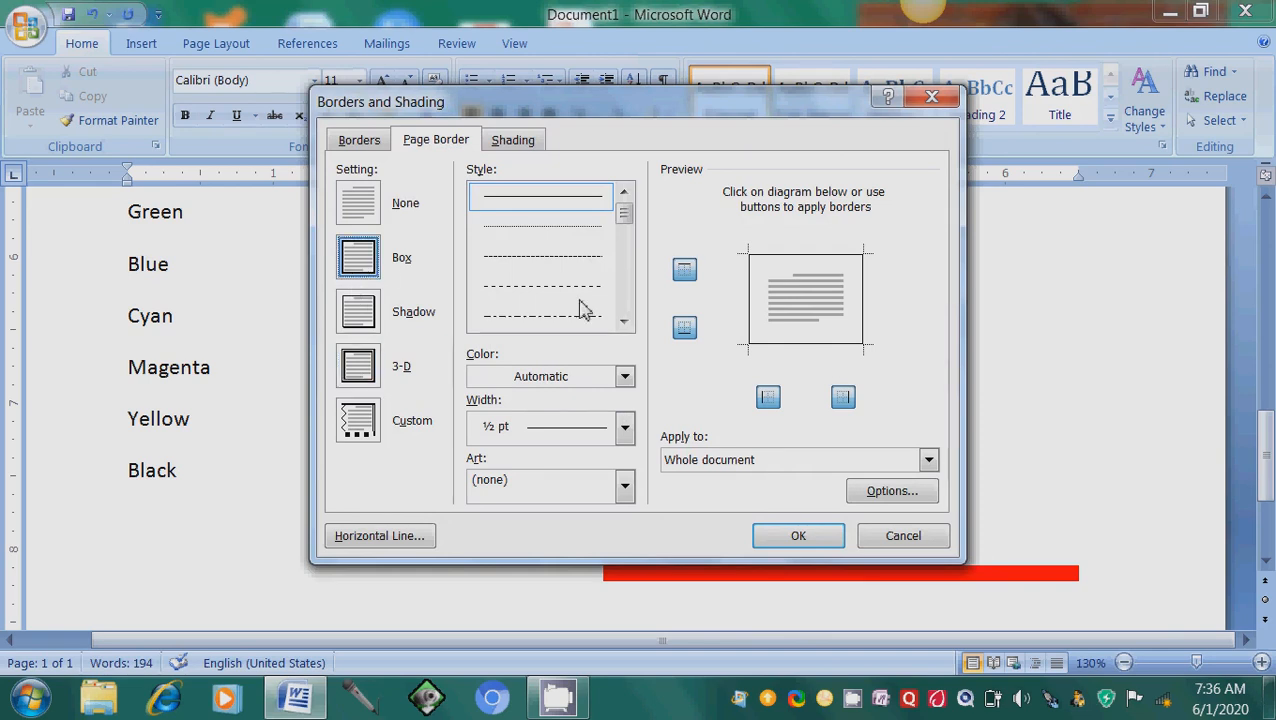
{"action": "left_click", "coordinate": [942, 543]}
Select the whole paragraph that begins "To change the overall look" and open the Borders and Shading settings for it
{"action": "scroll", "coordinate": [940, 545], "scroll_direction": "up", "scroll_amount": 10}
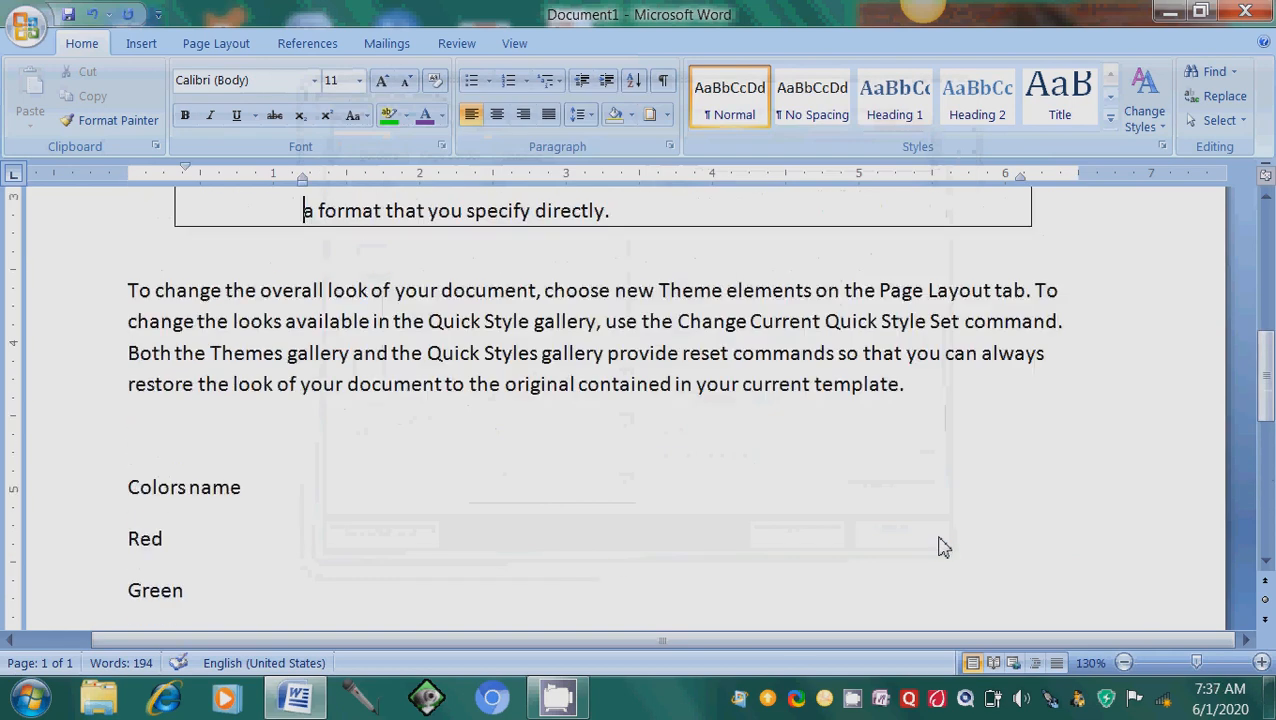
{"action": "key", "text": "ctrl+End"}
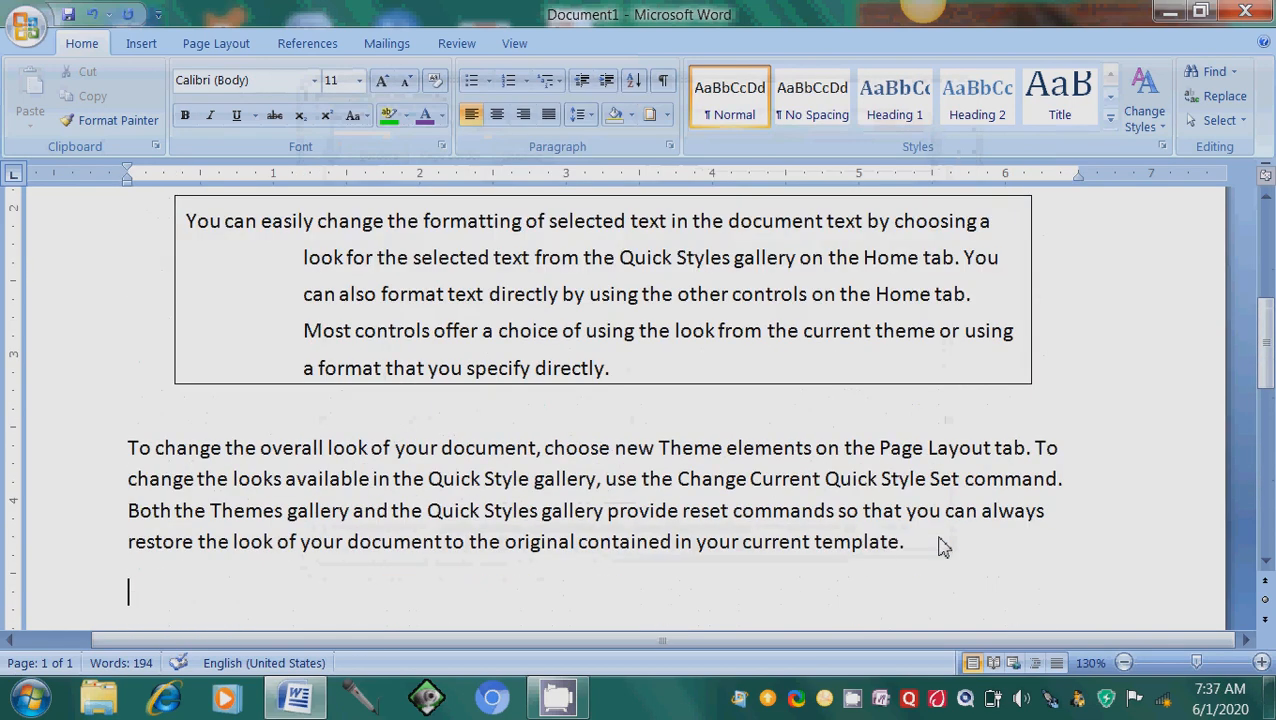
{"action": "key", "text": "shift+Down"}
{"action": "key", "text": "shift+Down"}
{"action": "key", "text": "shift+Down"}
{"action": "key", "text": "shift+Down"}
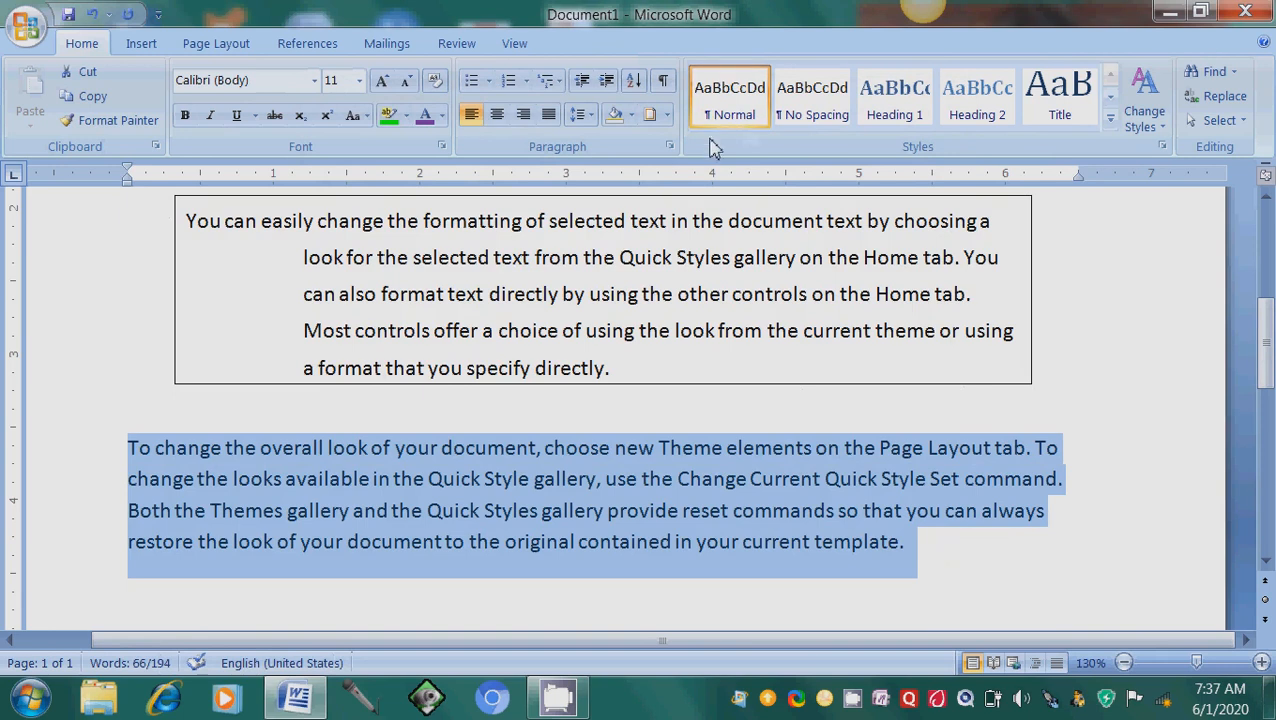
{"action": "left_click", "coordinate": [668, 115]}
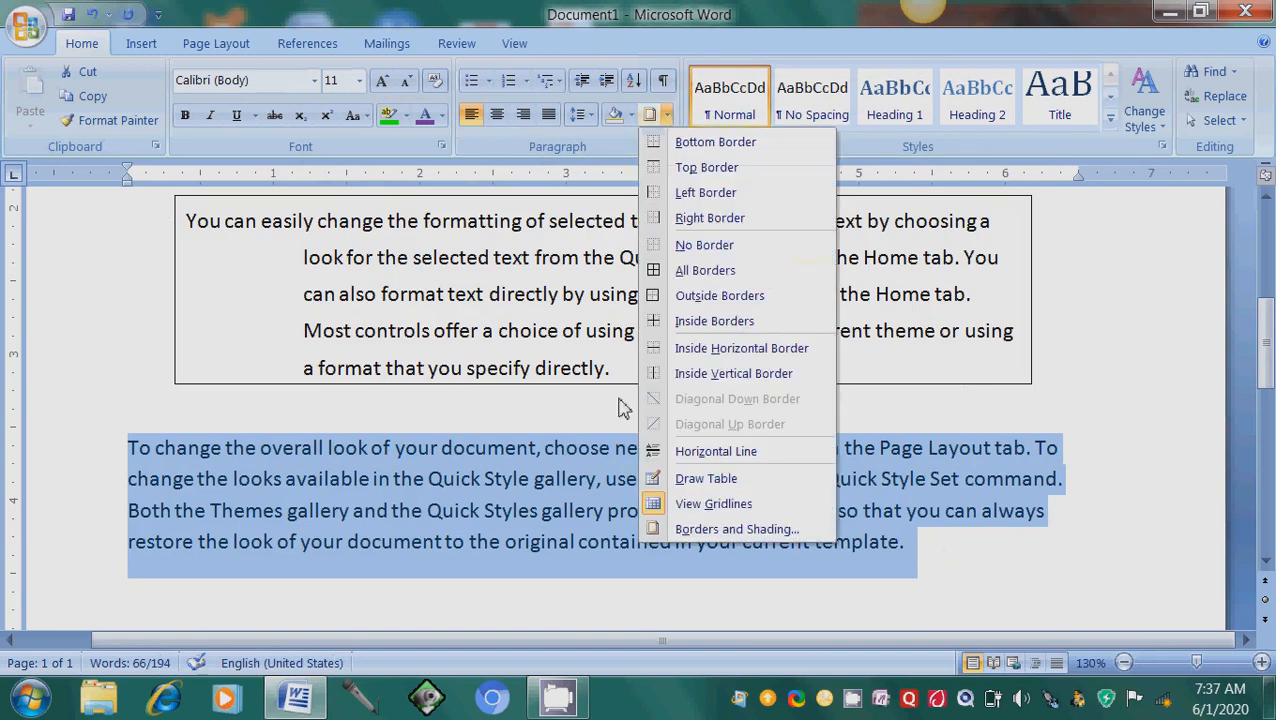
{"action": "left_click", "coordinate": [727, 530]}
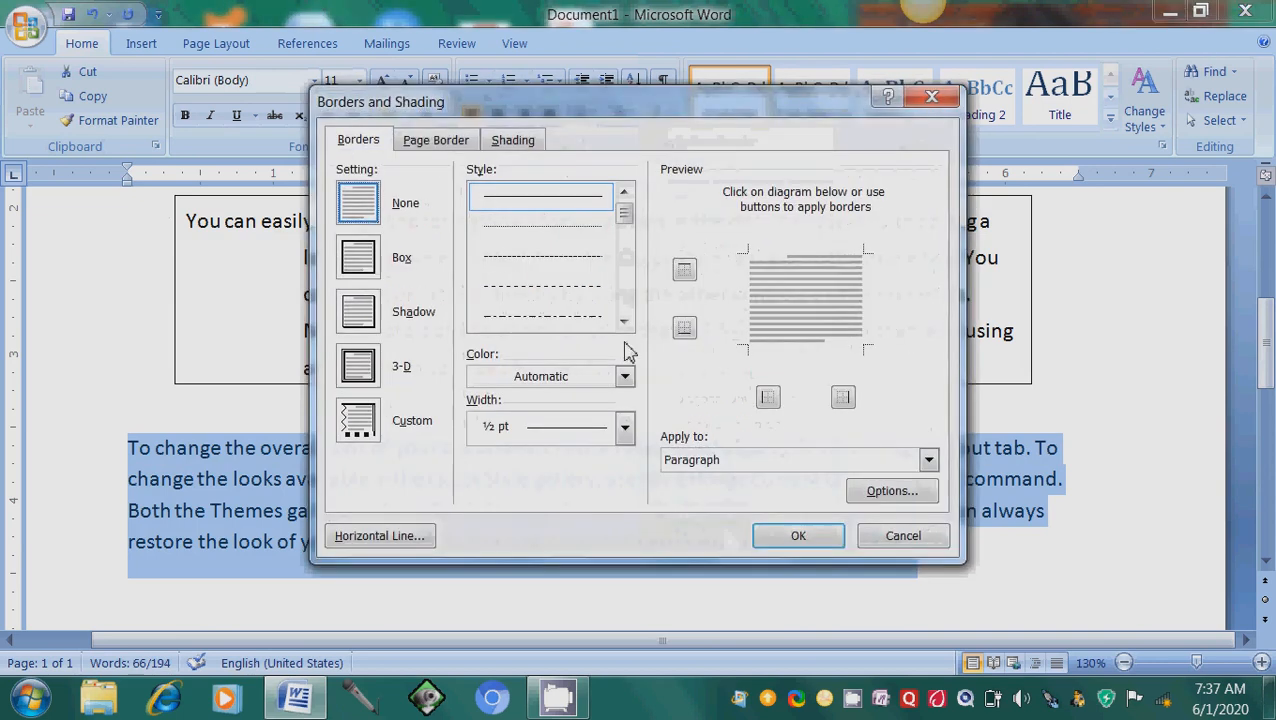
Apply a red Shadow border in the 3 pt thick-and-thin double line style to the selected paragraph, then deselect it
{"action": "left_click", "coordinate": [366, 259]}
{"action": "left_click", "coordinate": [368, 322]}
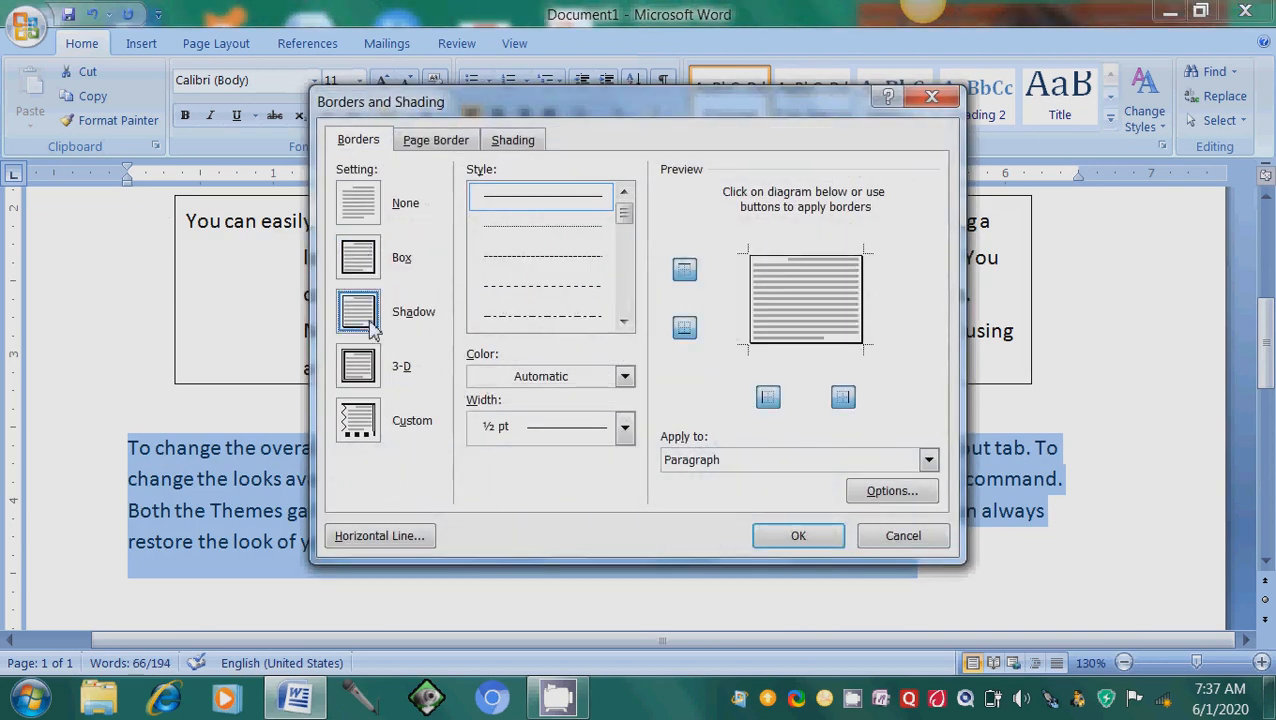
{"action": "left_click", "coordinate": [624, 323]}
{"action": "left_click", "coordinate": [624, 323]}
{"action": "left_click", "coordinate": [563, 328]}
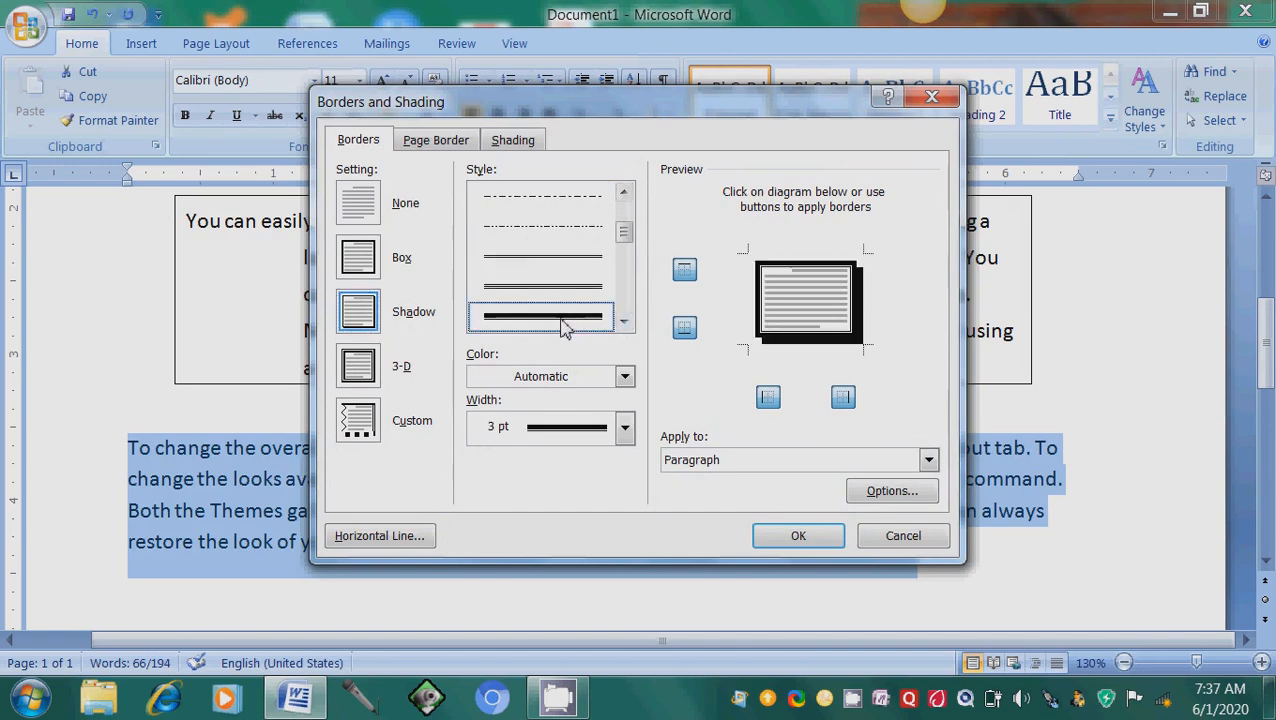
{"action": "left_click", "coordinate": [593, 425]}
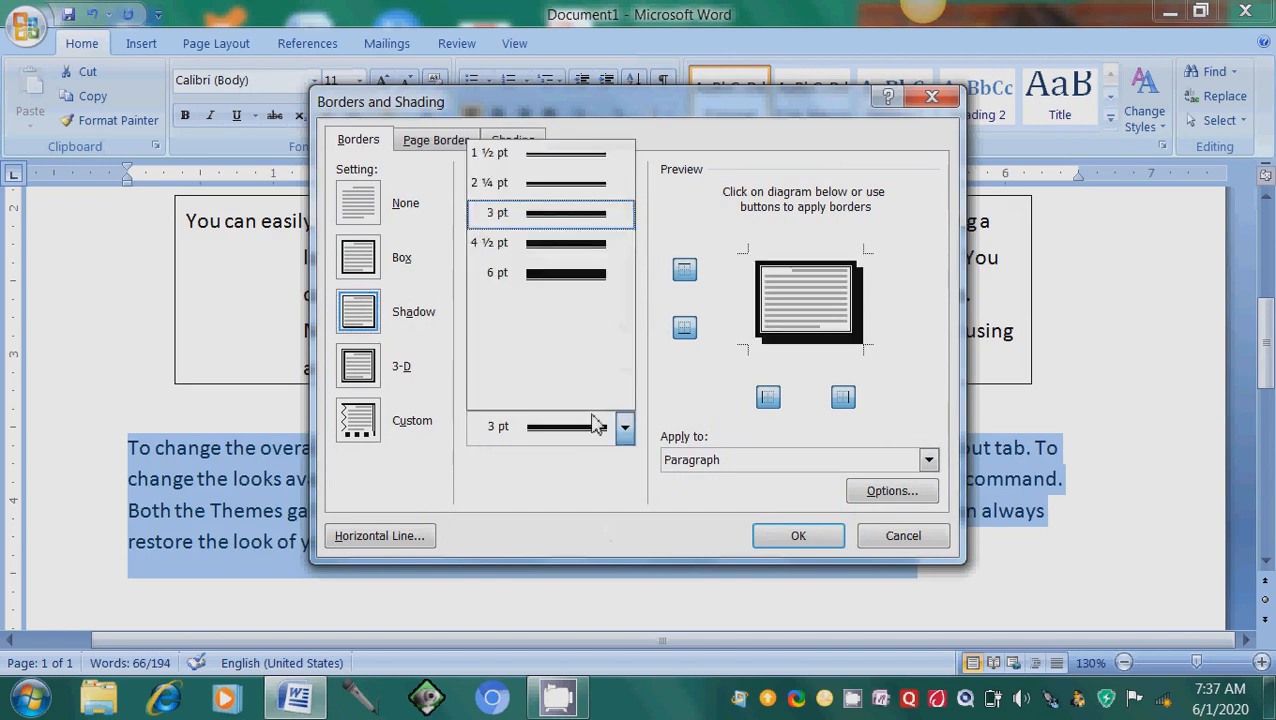
{"action": "left_click", "coordinate": [596, 424]}
{"action": "left_click", "coordinate": [575, 384]}
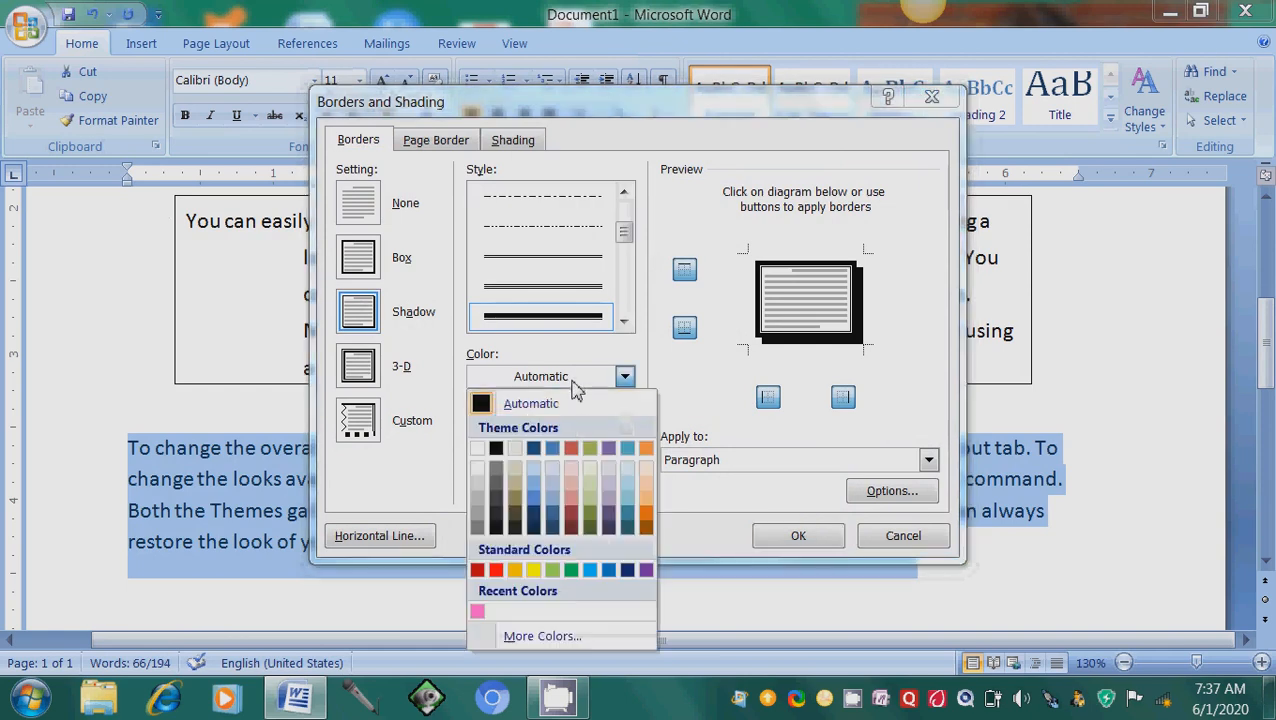
{"action": "left_click", "coordinate": [496, 570]}
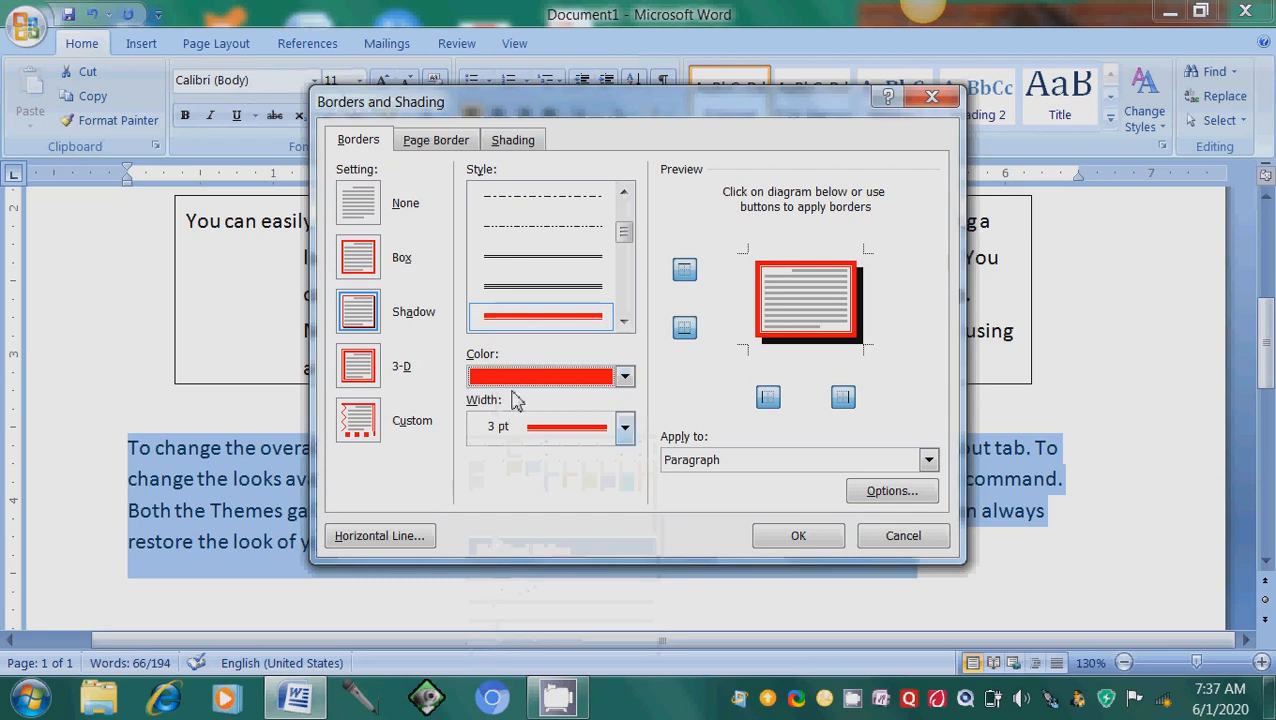
{"action": "left_click", "coordinate": [543, 318]}
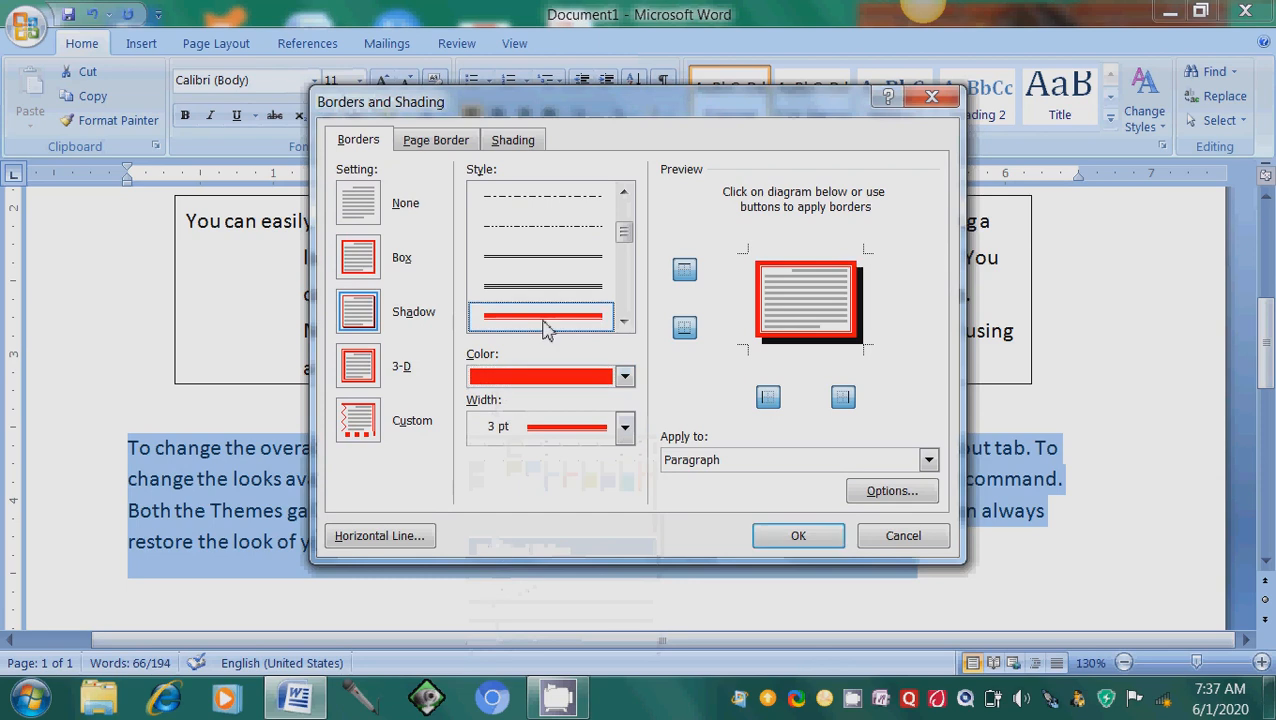
{"action": "left_click", "coordinate": [798, 537]}
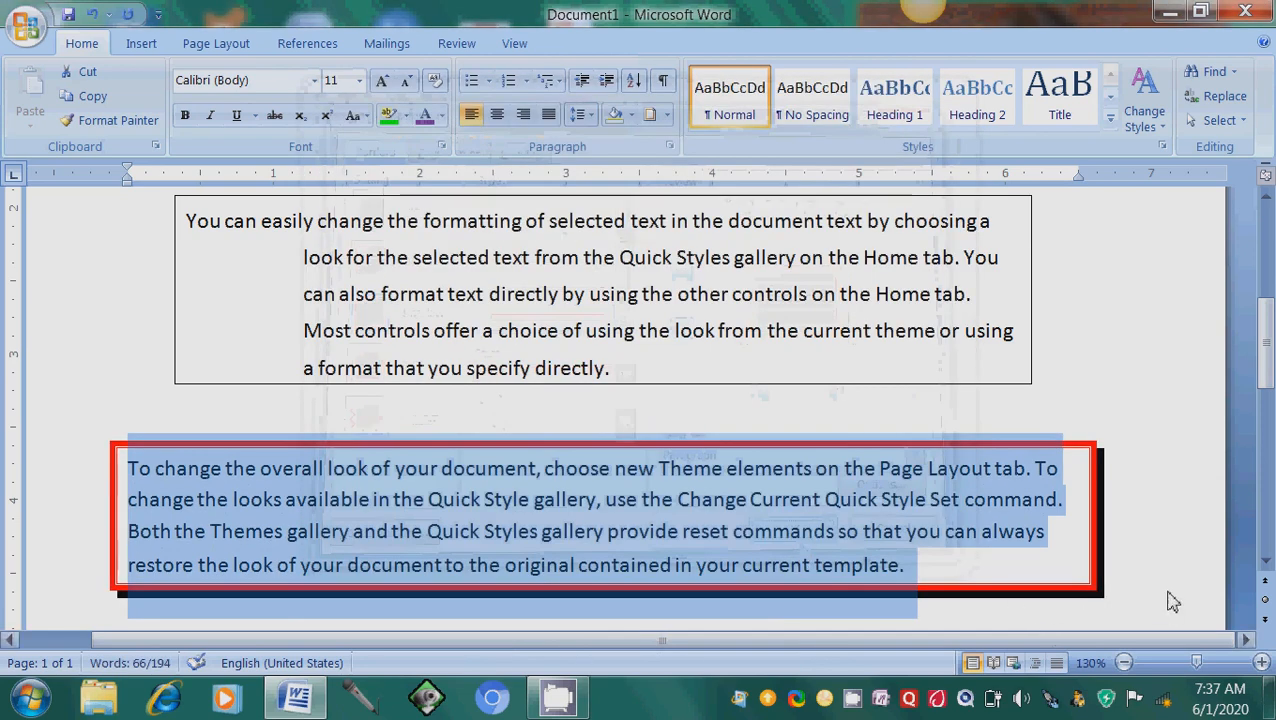
{"action": "left_click", "coordinate": [1171, 600]}
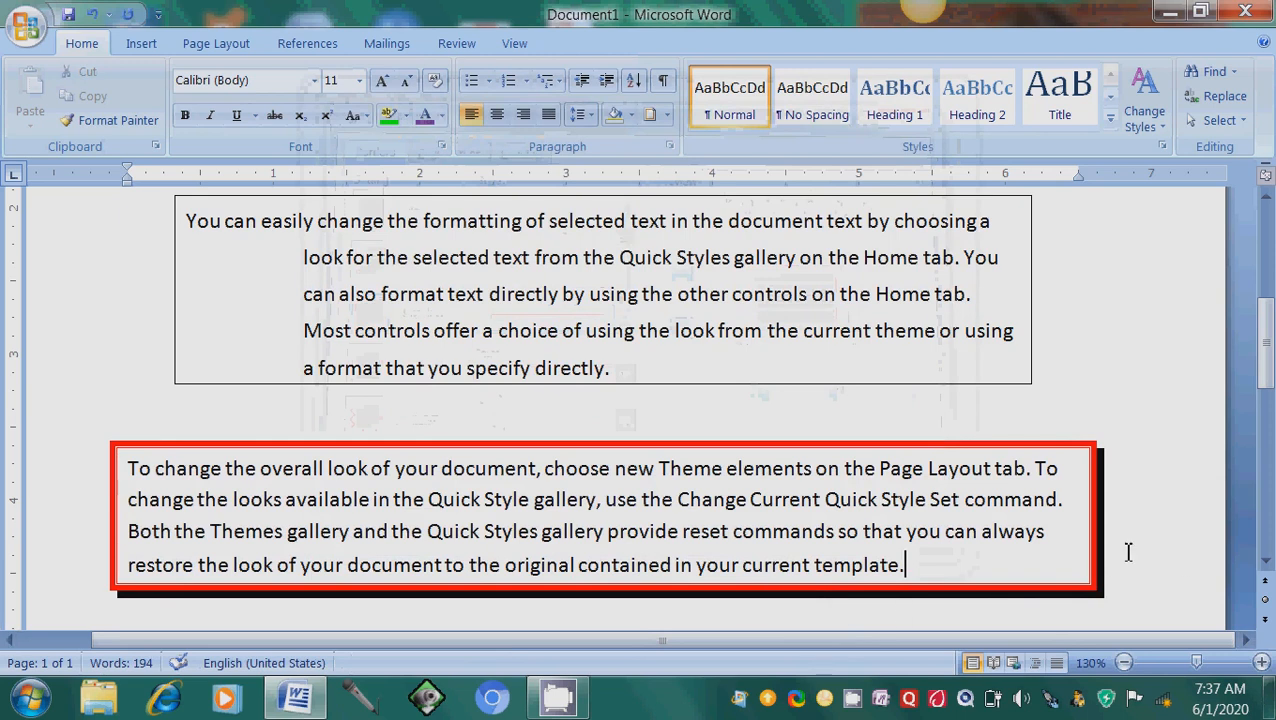
Open the page border settings and choose the 3-D setting for the whole document
{"action": "left_click", "coordinate": [978, 372]}
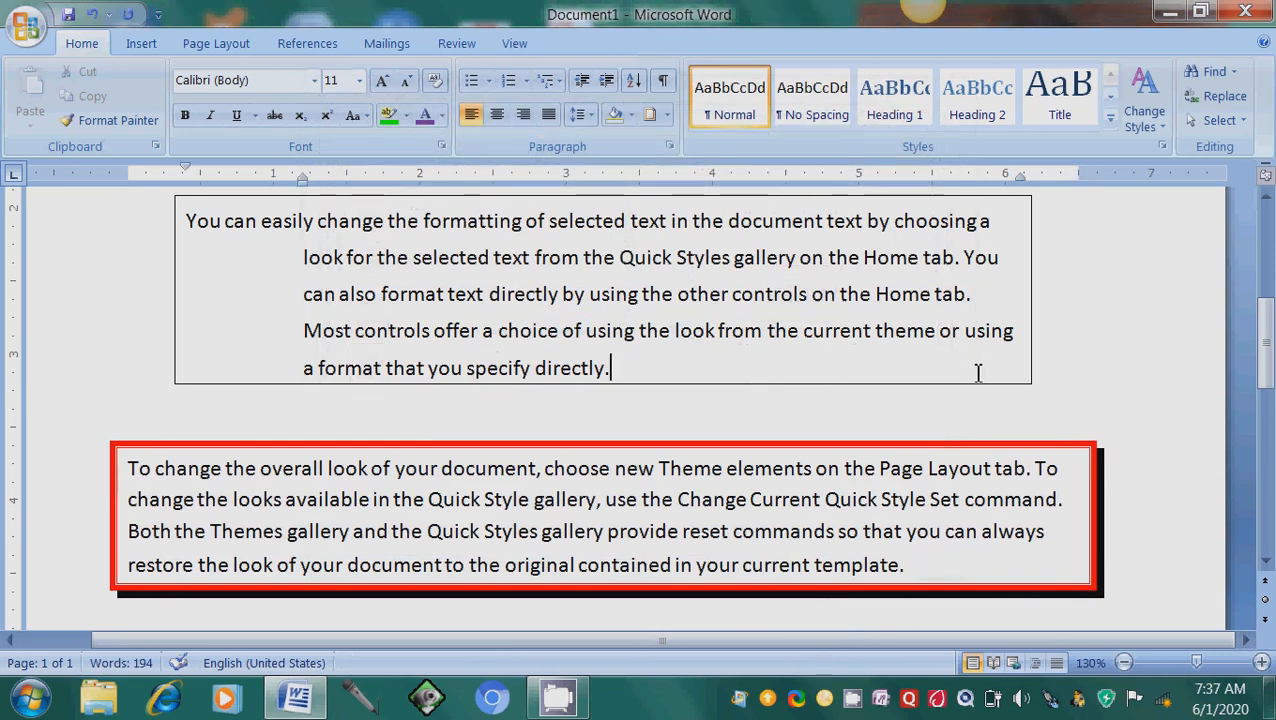
{"action": "left_click", "coordinate": [667, 115]}
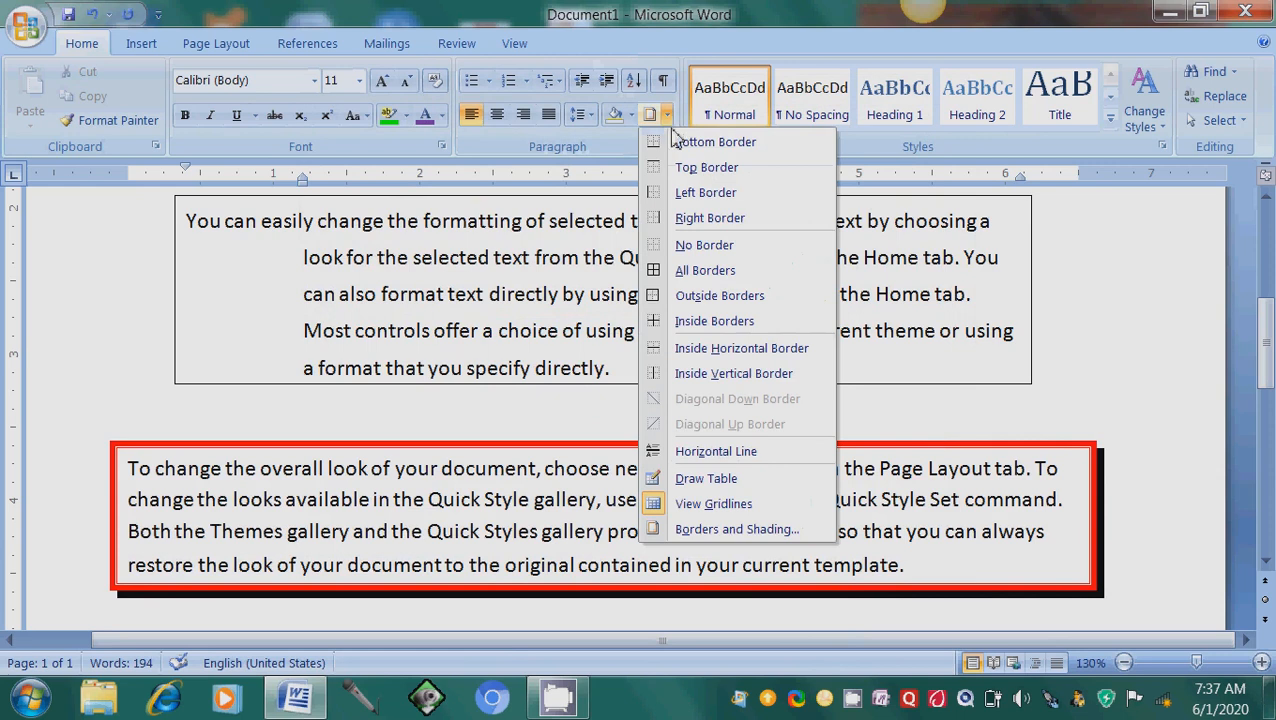
{"action": "left_click", "coordinate": [731, 530]}
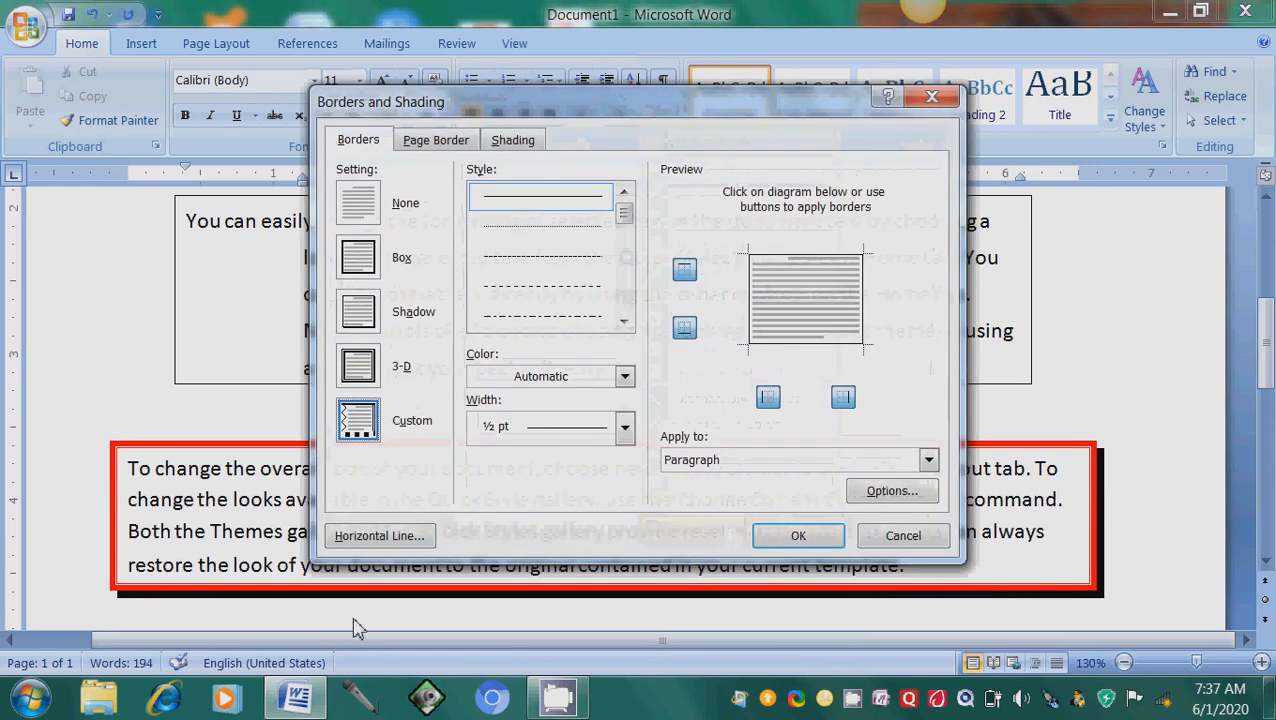
{"action": "left_click", "coordinate": [438, 142]}
{"action": "left_click", "coordinate": [358, 262]}
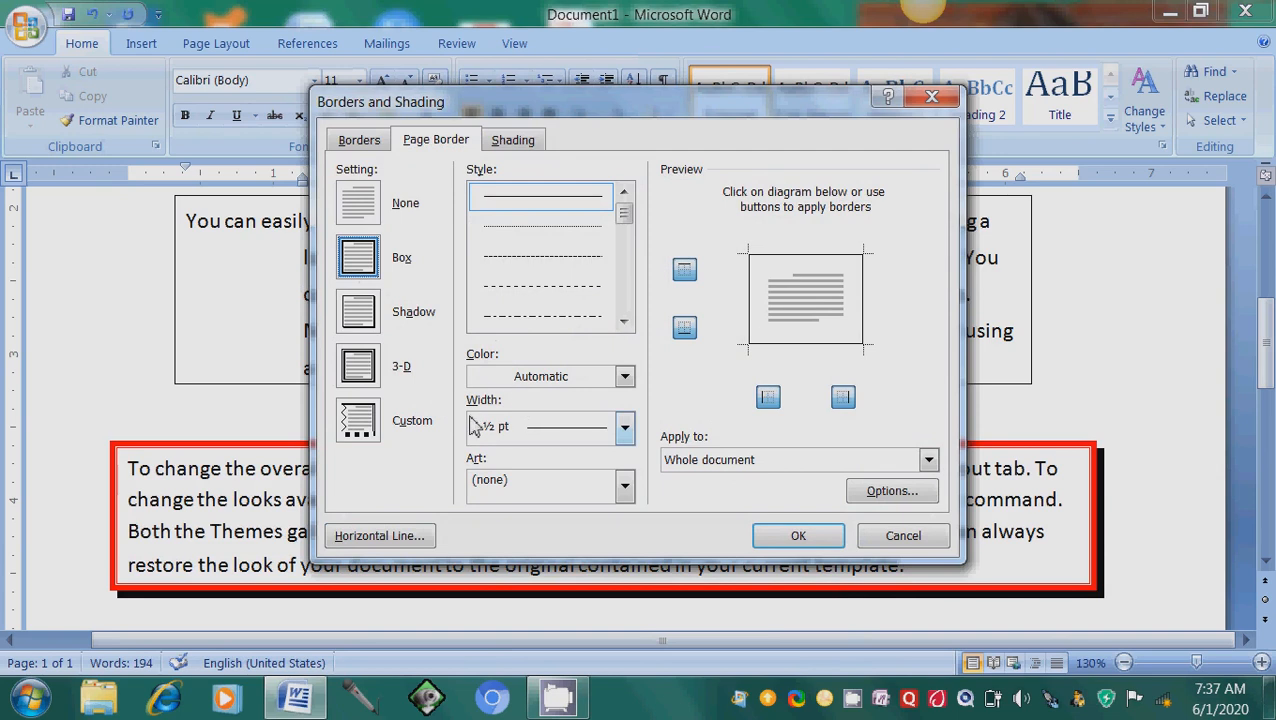
{"action": "left_click", "coordinate": [355, 385]}
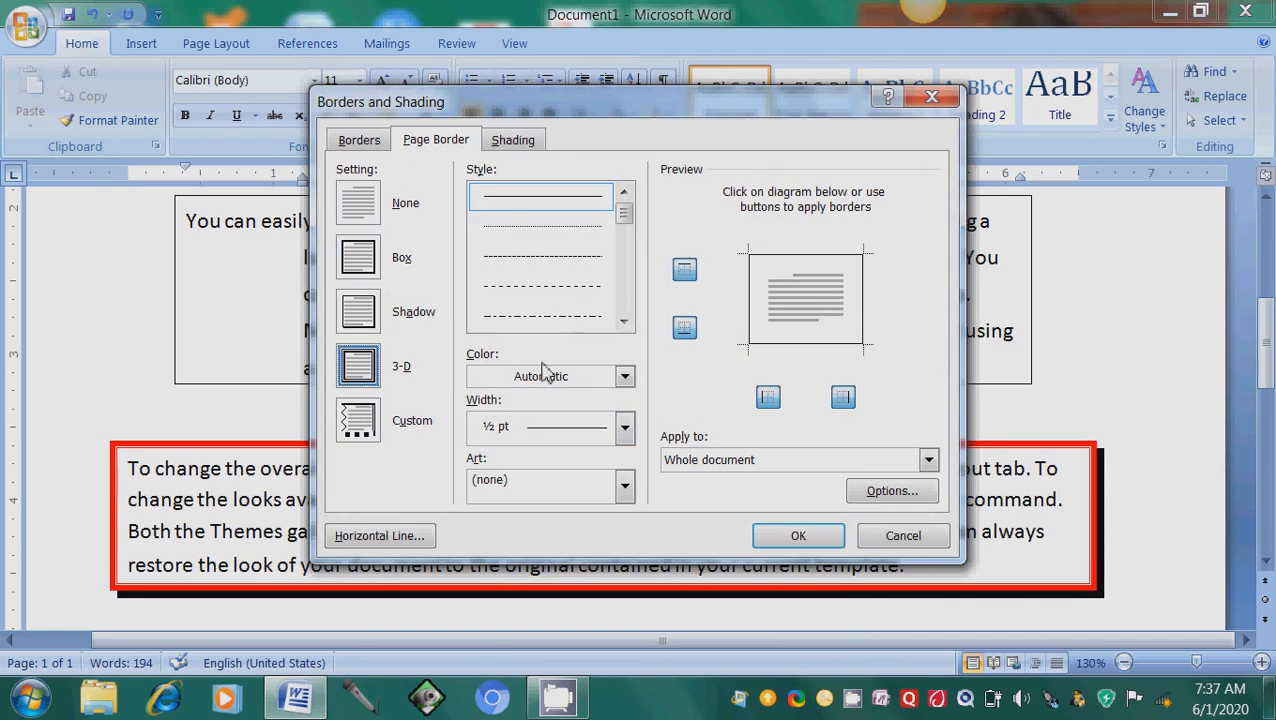
Apply a red page border in the 3 pt triple-line style to the whole document
{"action": "left_click", "coordinate": [553, 324]}
{"action": "left_click", "coordinate": [624, 322]}
{"action": "left_click", "coordinate": [624, 322]}
{"action": "left_click", "coordinate": [624, 322]}
{"action": "left_click", "coordinate": [624, 322]}
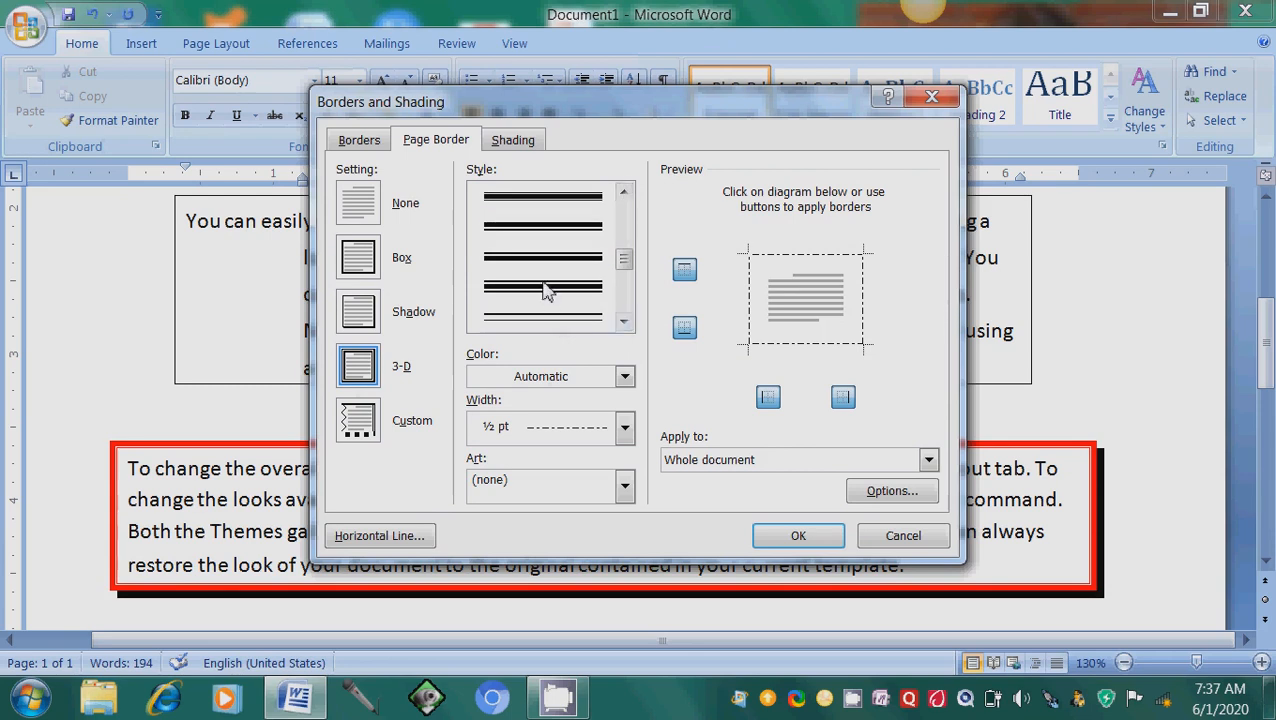
{"action": "left_click", "coordinate": [545, 314]}
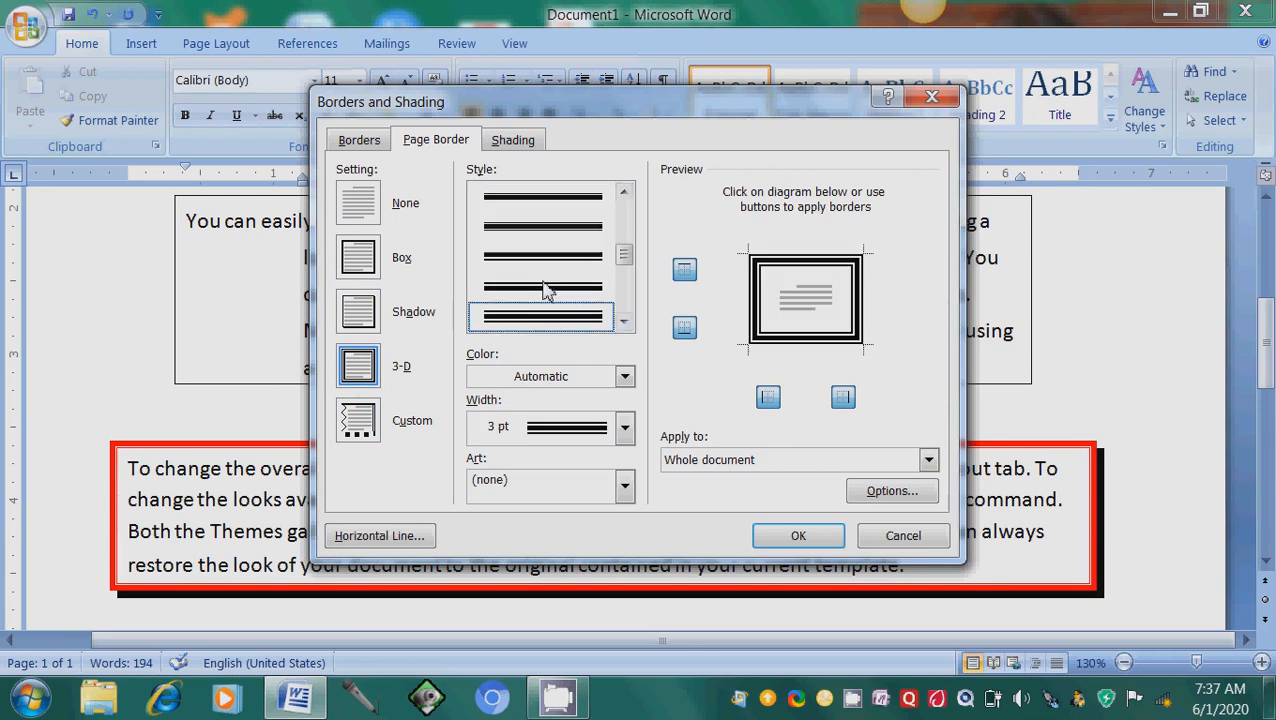
{"action": "left_click", "coordinate": [612, 385]}
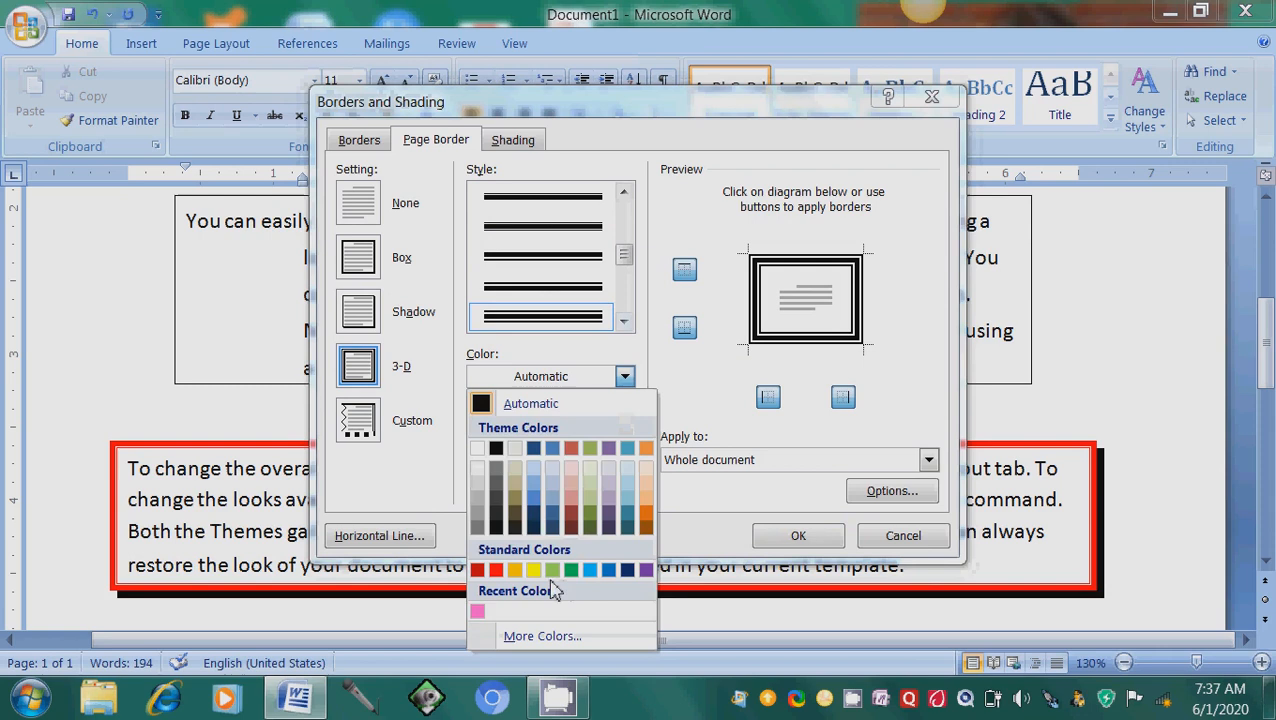
{"action": "left_click", "coordinate": [494, 571]}
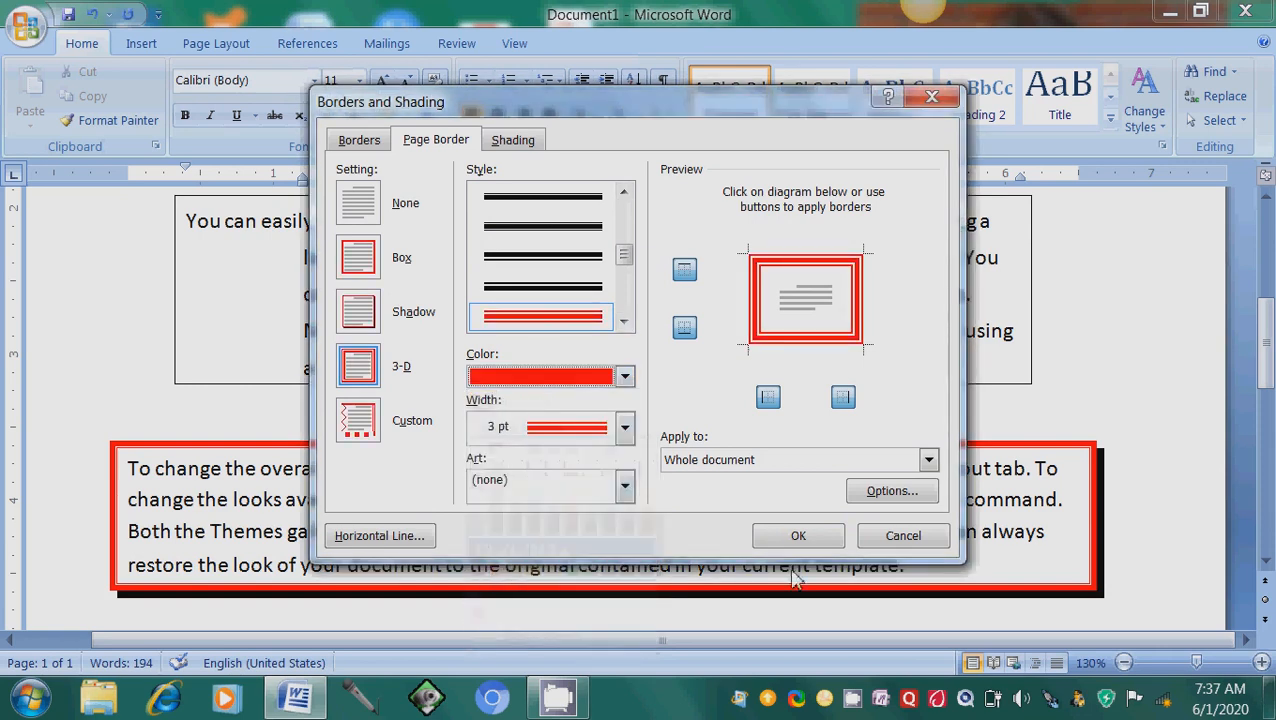
{"action": "left_click", "coordinate": [800, 536]}
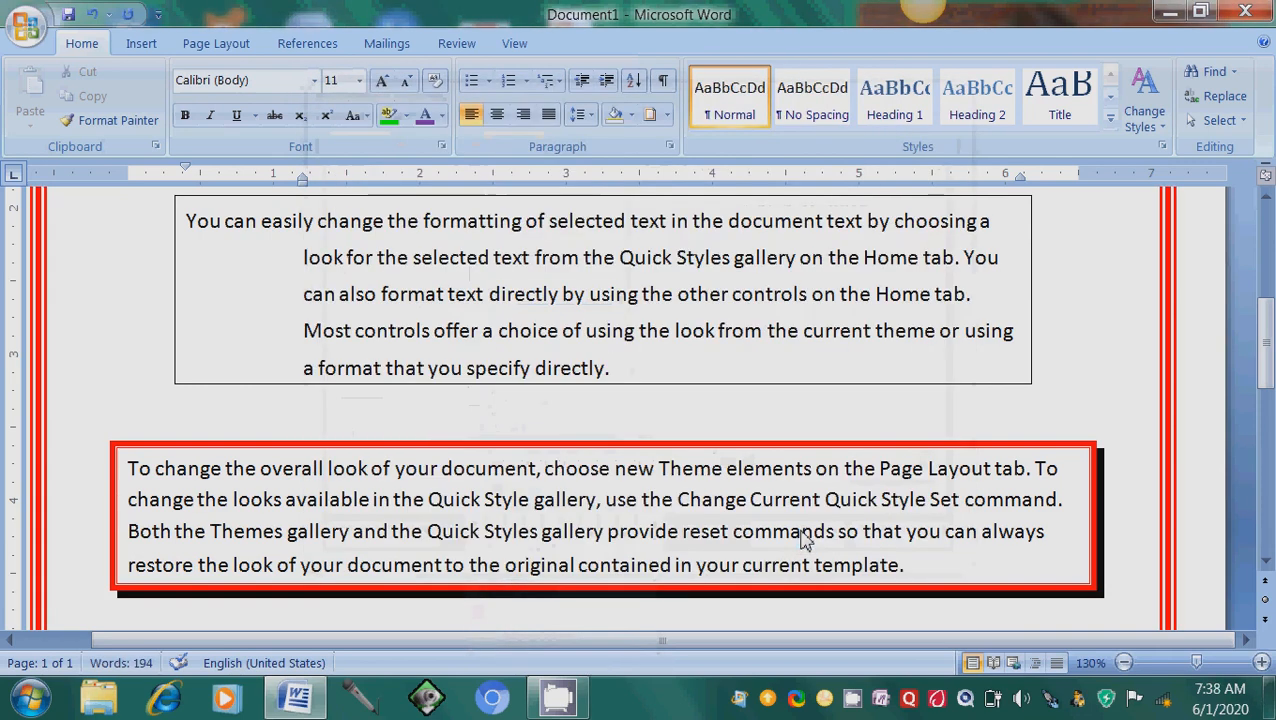
Examine the red border around the first page at 70% zoom
{"action": "scroll", "coordinate": [1268, 310], "scroll_direction": "up", "scroll_amount": 5}
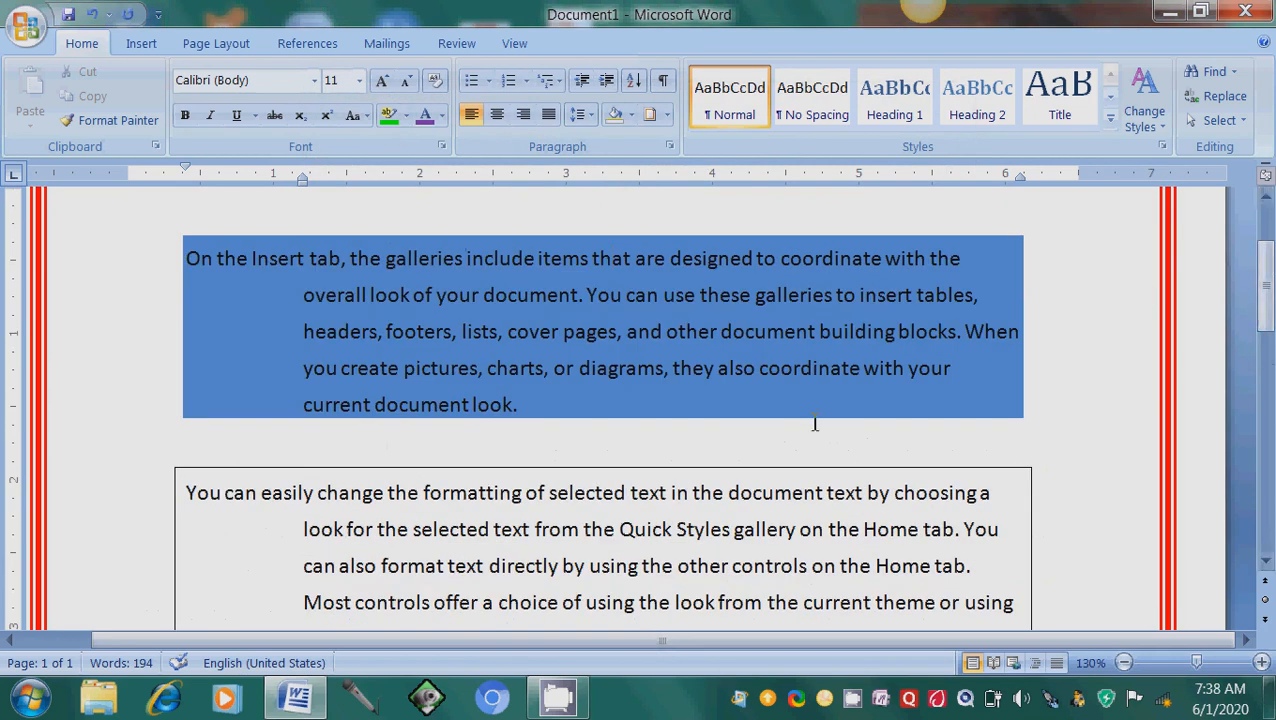
{"action": "left_click", "coordinate": [1124, 663]}
{"action": "left_click", "coordinate": [1124, 663]}
{"action": "left_click", "coordinate": [1124, 663]}
{"action": "left_click", "coordinate": [1124, 663]}
{"action": "left_click", "coordinate": [1124, 663]}
{"action": "left_click", "coordinate": [1124, 663]}
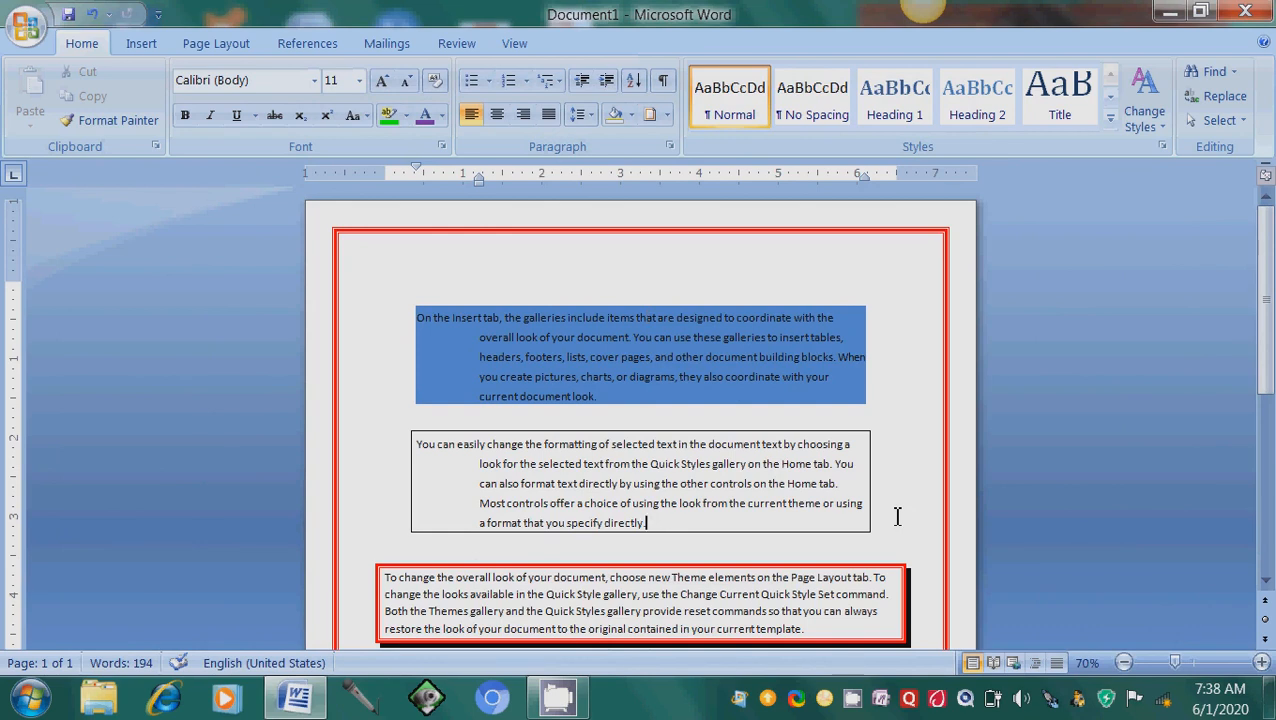
Generate ten paragraphs of sample text with =rand(10) on the empty line below the red horizontal line
{"action": "key", "text": "Down"}
{"action": "key", "text": "Down"}
{"action": "key", "text": "Down"}
{"action": "key", "text": "Down"}
{"action": "key", "text": "Down"}
{"action": "key", "text": "Down"}
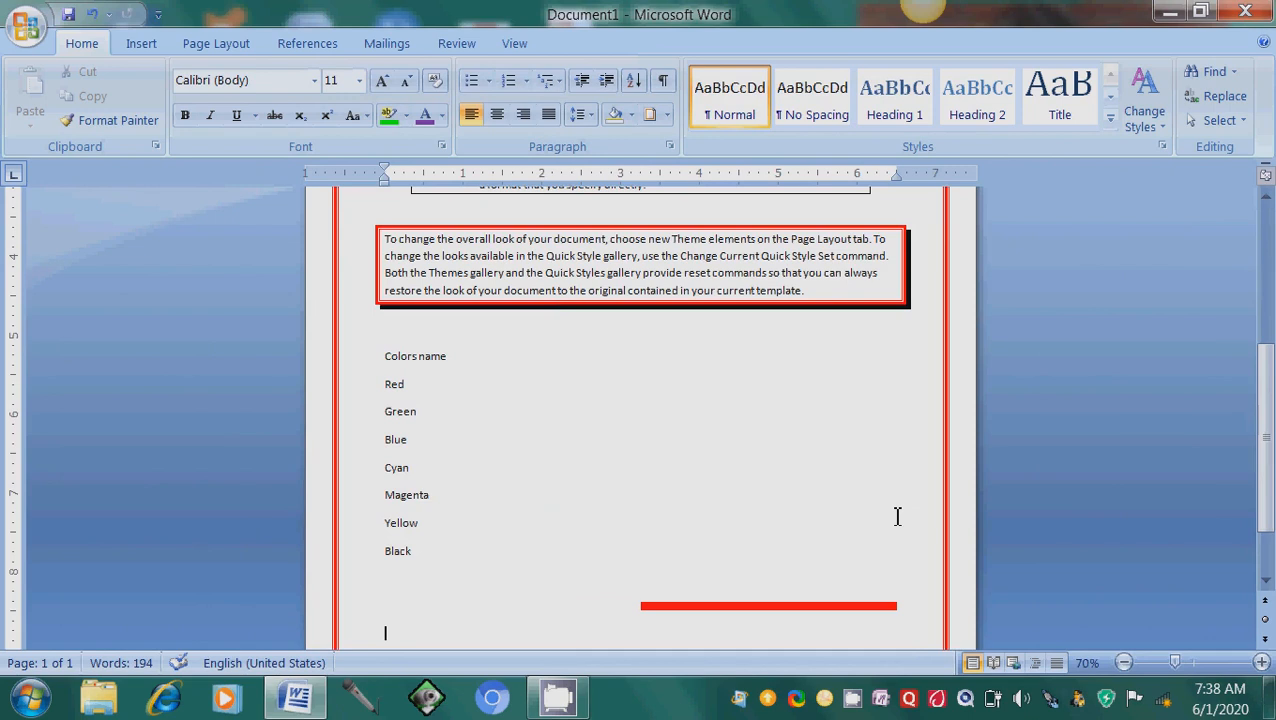
{"action": "type", "text": "=rand(10)"}
{"action": "key", "text": "Return"}
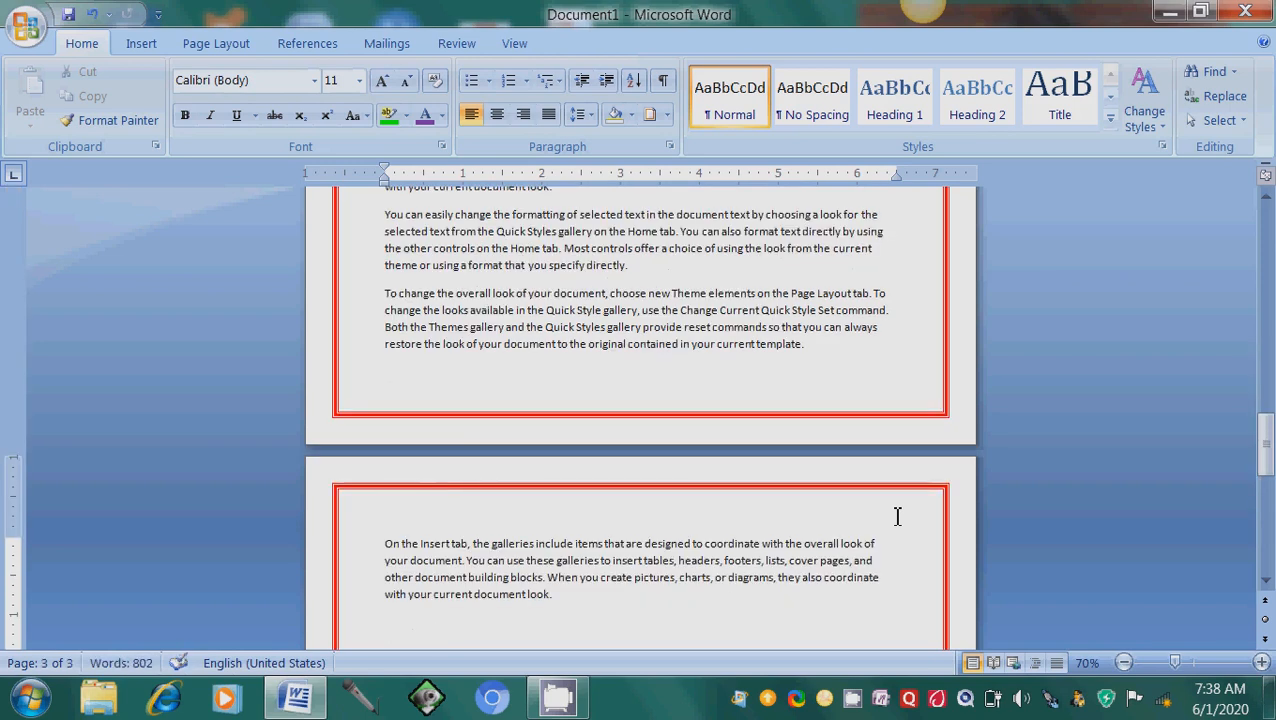
Examine the page border on every page, going from the end of the document back to the first paragraph
{"action": "key", "text": "Up"}
{"action": "key", "text": "Up"}
{"action": "key", "text": "Up"}
{"action": "key", "text": "Up"}
{"action": "key", "text": "Up"}
{"action": "key", "text": "Up"}
{"action": "key", "text": "Up"}
{"action": "key", "text": "Up"}
{"action": "key", "text": "Up"}
{"action": "key", "text": "Up"}
{"action": "key", "text": "Up"}
{"action": "key", "text": "Up"}
{"action": "key", "text": "Up"}
{"action": "key", "text": "Up"}
{"action": "key", "text": "Up"}
{"action": "key", "text": "Up"}
{"action": "key", "text": "Up"}
{"action": "key", "text": "Up"}
{"action": "key", "text": "Up"}
{"action": "key", "text": "Up"}
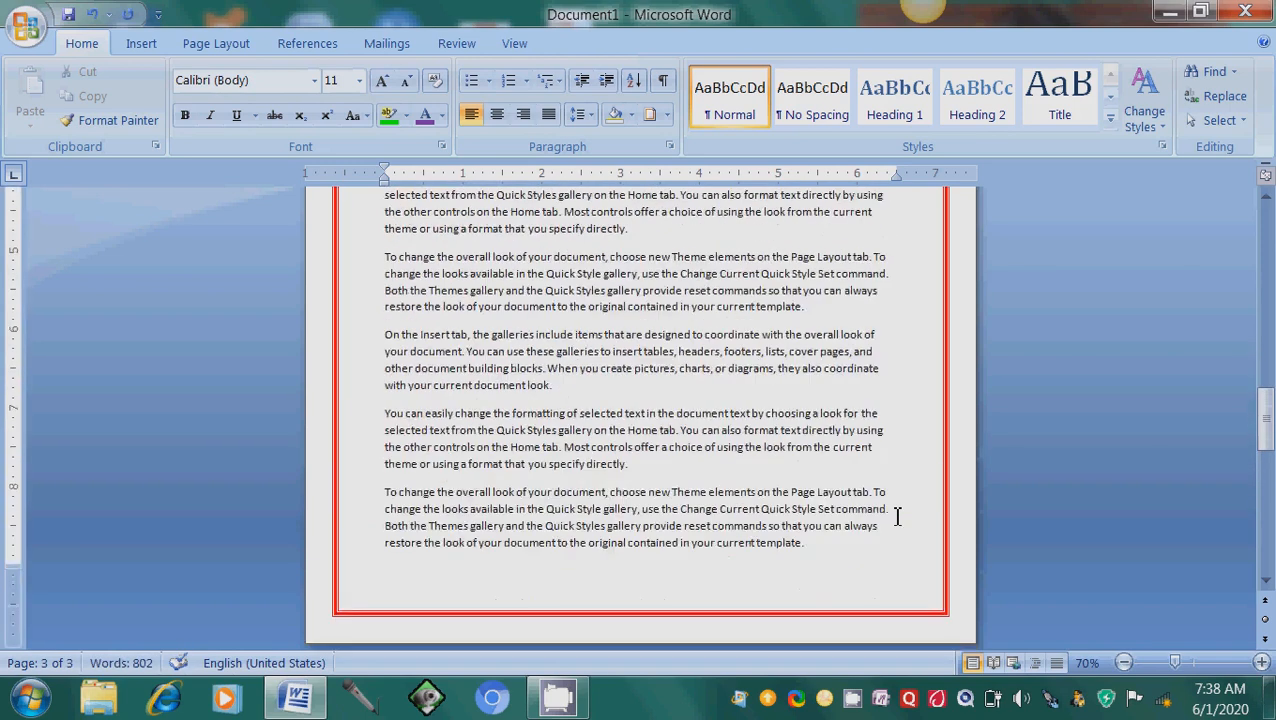
{"action": "key", "text": "Up"}
{"action": "key", "text": "Up"}
{"action": "key", "text": "Up"}
{"action": "key", "text": "Up"}
{"action": "key", "text": "Up"}
{"action": "key", "text": "Up"}
{"action": "key", "text": "Up"}
{"action": "key", "text": "Up"}
{"action": "key", "text": "Up"}
{"action": "key", "text": "Up"}
{"action": "key", "text": "Up"}
{"action": "key", "text": "Up"}
{"action": "key", "text": "Up"}
{"action": "key", "text": "Up"}
{"action": "key", "text": "Up"}
{"action": "key", "text": "Up"}
{"action": "key", "text": "Up"}
{"action": "key", "text": "Up"}
{"action": "key", "text": "Up"}
{"action": "key", "text": "Up"}
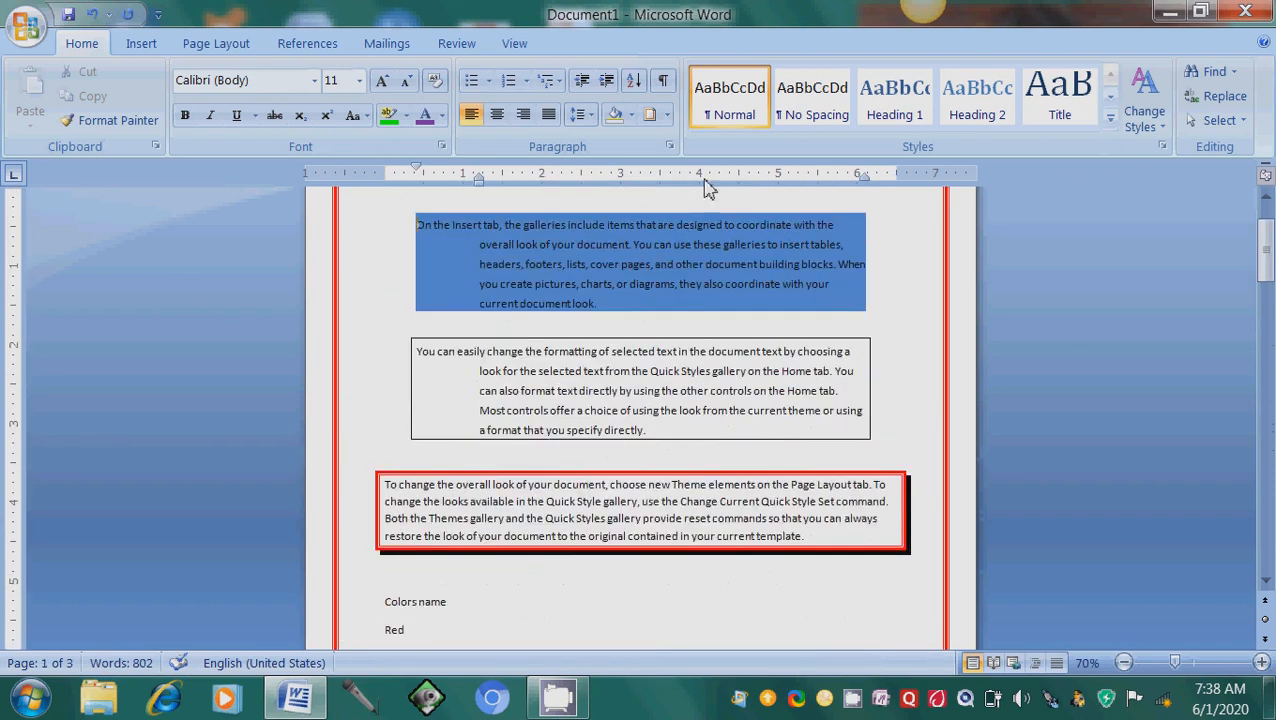
Replace the page border of the whole document with the yellow star art border
{"action": "left_click", "coordinate": [667, 116]}
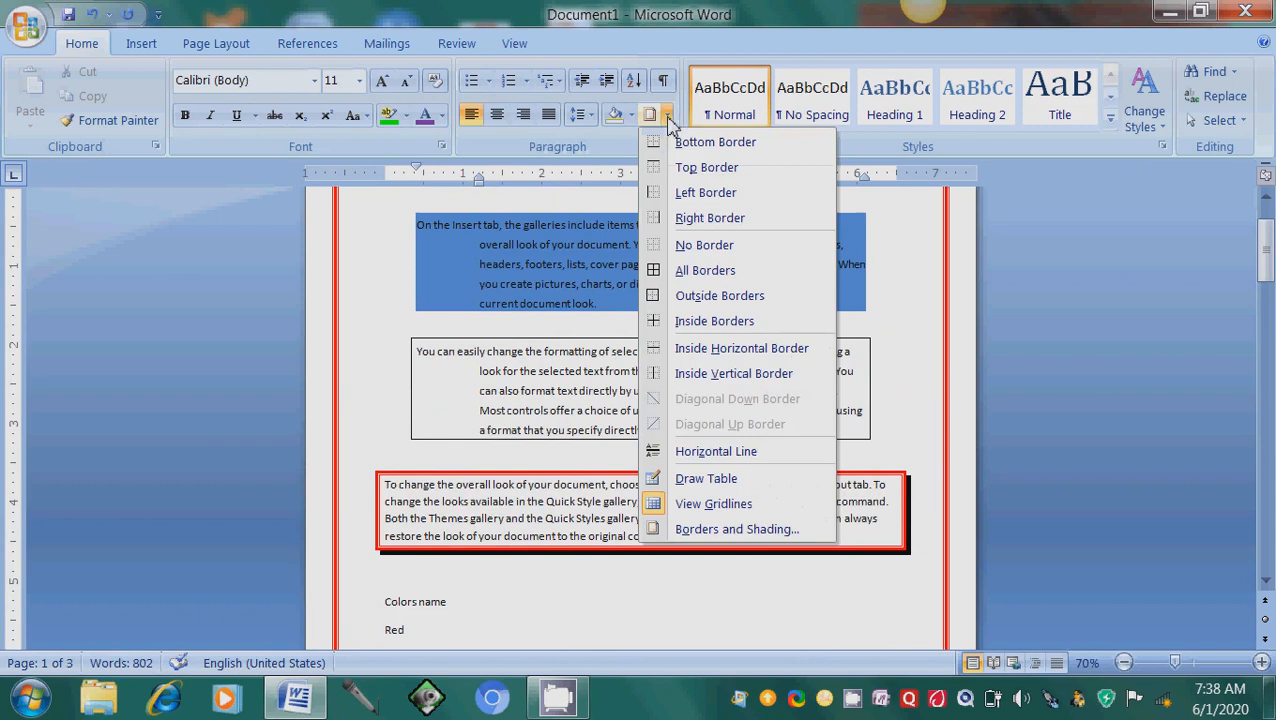
{"action": "left_click", "coordinate": [697, 530]}
{"action": "left_click", "coordinate": [452, 146]}
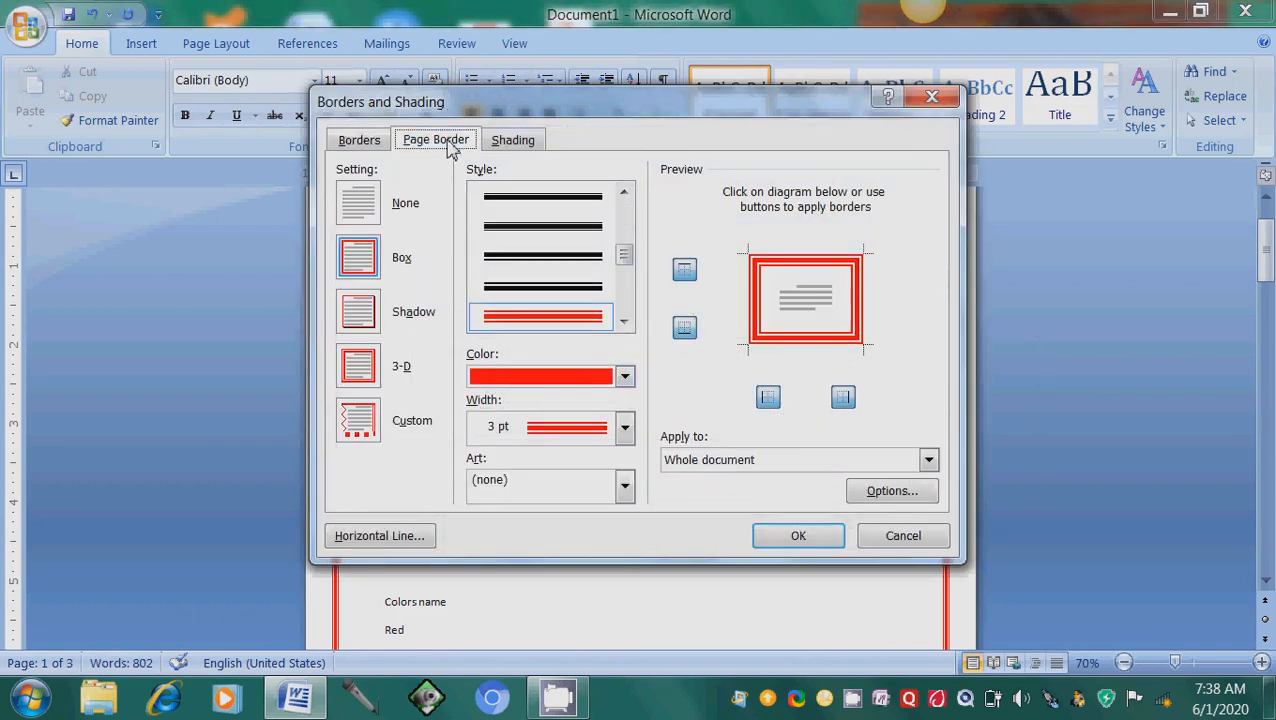
{"action": "left_click", "coordinate": [600, 499]}
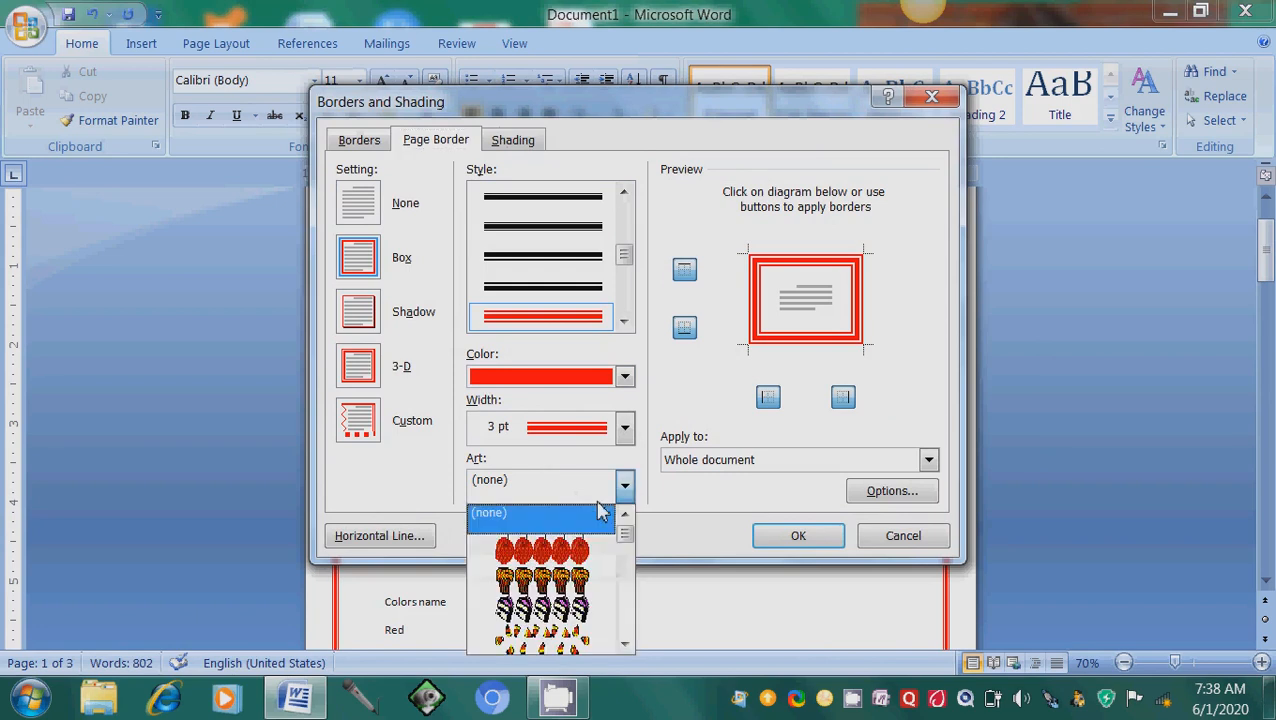
{"action": "left_click", "coordinate": [624, 646]}
{"action": "left_click_drag", "start_coordinate": [624, 646], "coordinate": [624, 648]}
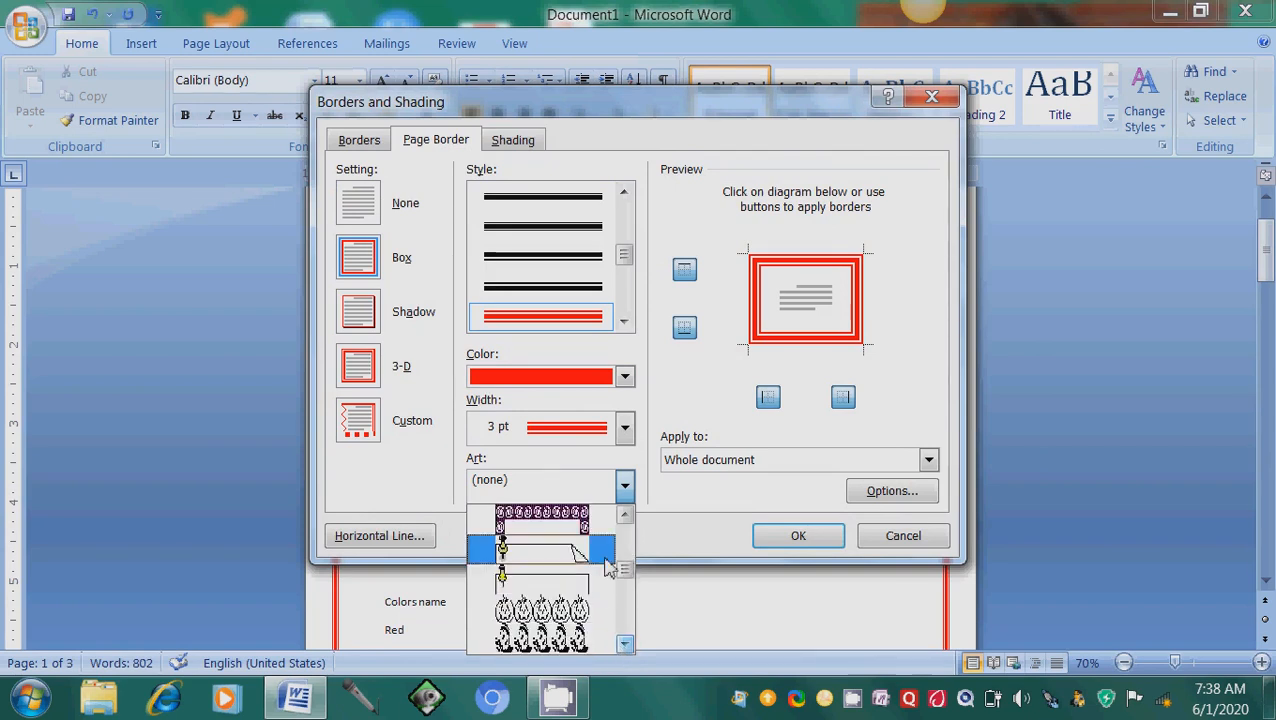
{"action": "left_click_drag", "start_coordinate": [626, 517], "coordinate": [627, 519]}
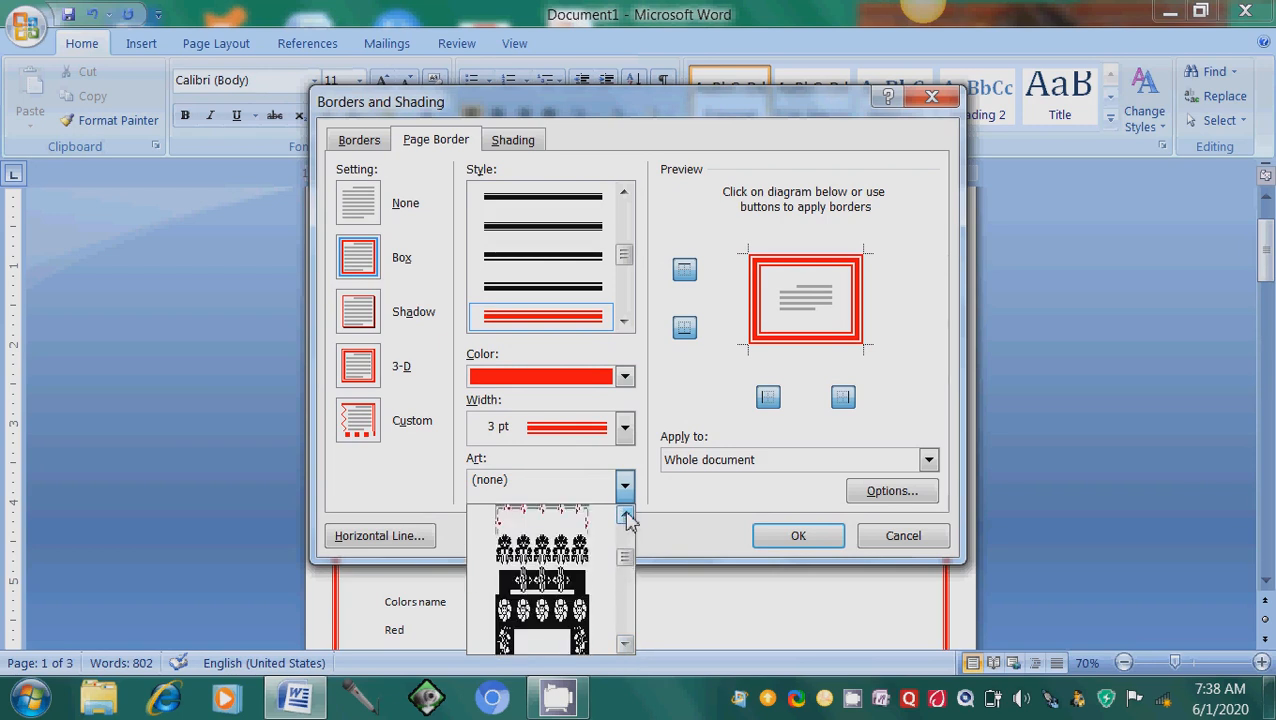
{"action": "left_click", "coordinate": [626, 517]}
{"action": "left_click", "coordinate": [626, 517]}
{"action": "left_click", "coordinate": [626, 517]}
{"action": "left_click", "coordinate": [626, 517]}
{"action": "left_click", "coordinate": [626, 517]}
{"action": "left_click", "coordinate": [626, 517]}
{"action": "left_click", "coordinate": [626, 517]}
{"action": "left_click", "coordinate": [626, 517]}
{"action": "left_click", "coordinate": [626, 517]}
{"action": "left_click", "coordinate": [626, 517]}
{"action": "left_click", "coordinate": [626, 517]}
{"action": "left_click", "coordinate": [626, 517]}
{"action": "left_click", "coordinate": [626, 517]}
{"action": "left_click", "coordinate": [626, 517]}
{"action": "left_click", "coordinate": [626, 517]}
{"action": "left_click", "coordinate": [626, 517]}
{"action": "left_click", "coordinate": [626, 517]}
{"action": "left_click", "coordinate": [626, 517]}
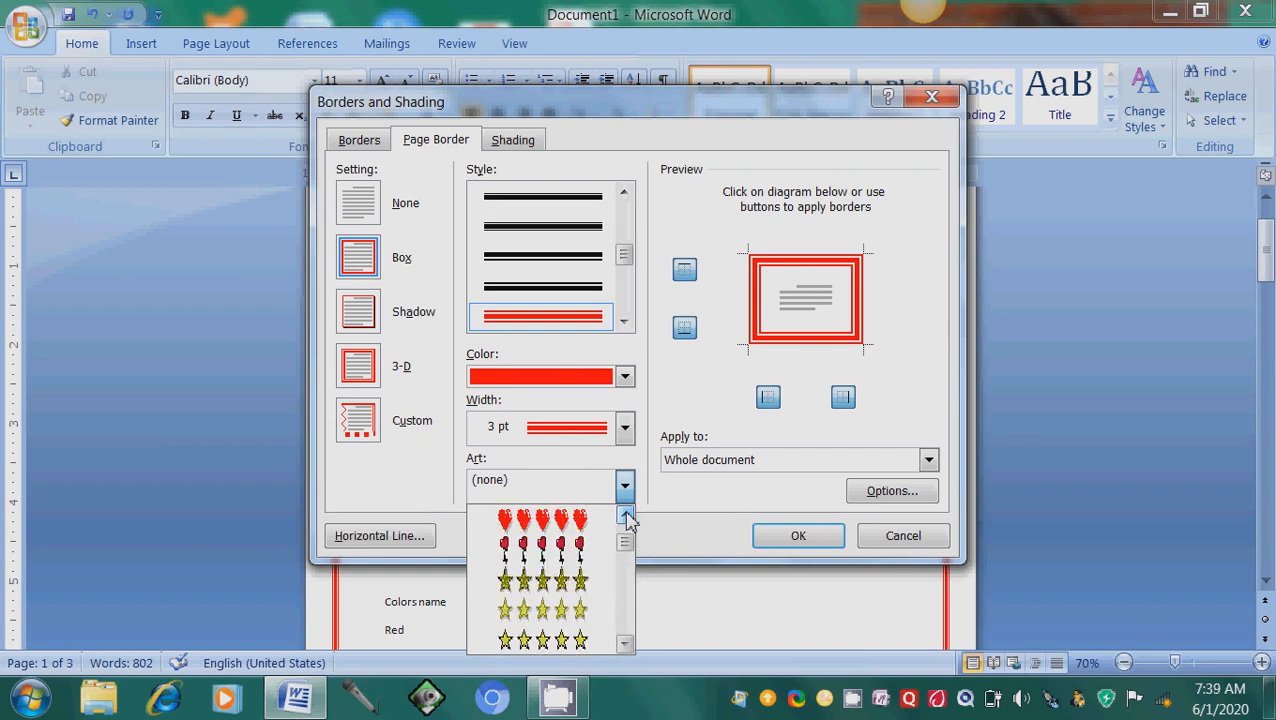
{"action": "left_click", "coordinate": [530, 610]}
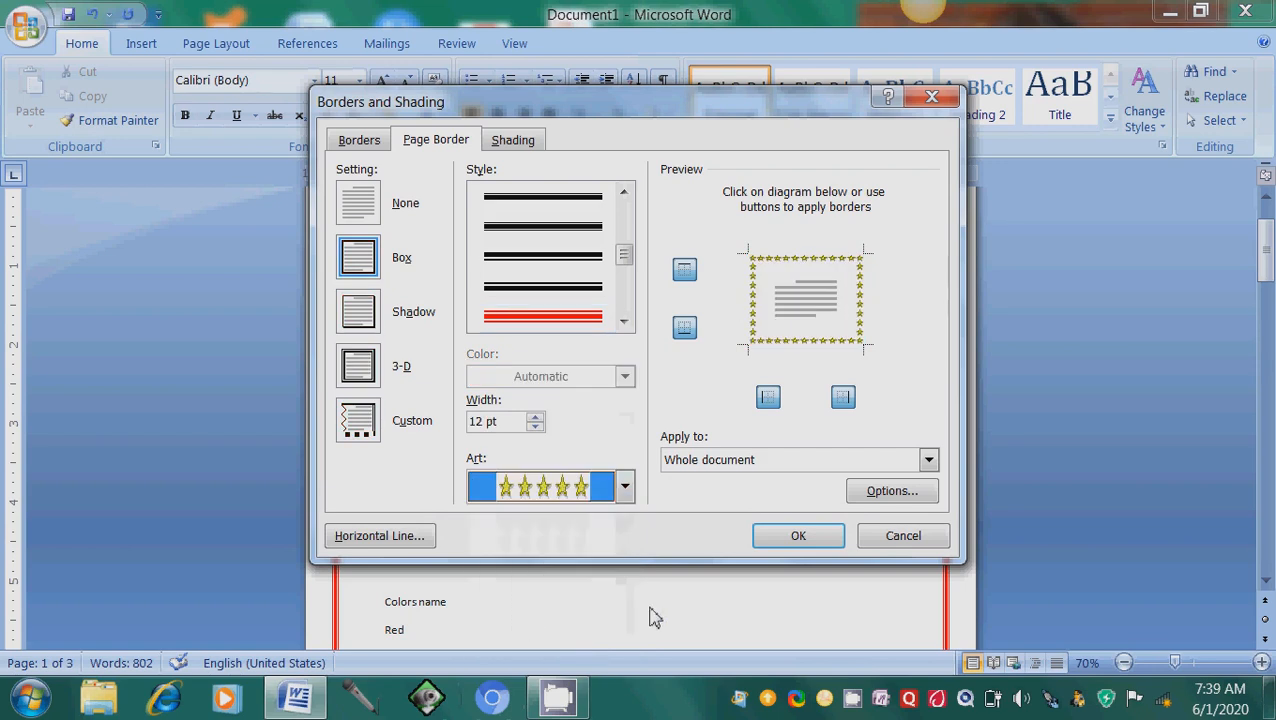
{"action": "left_click", "coordinate": [810, 540]}
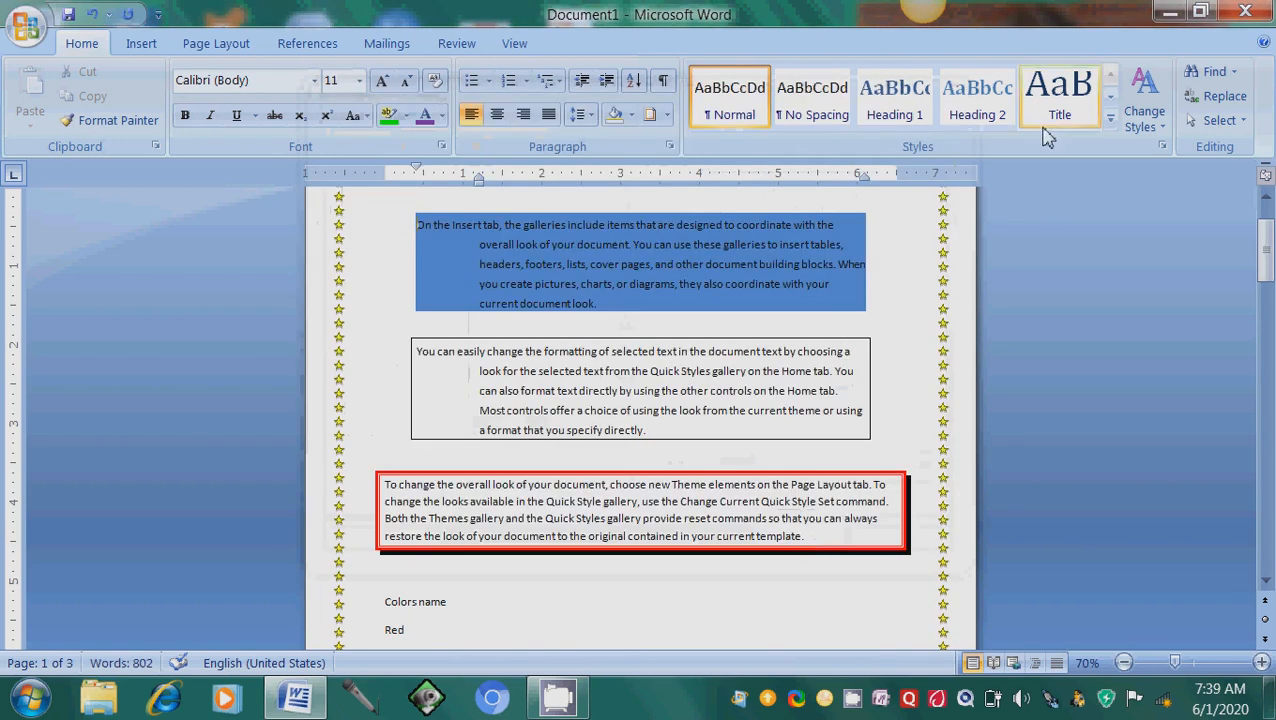
Set the width of the star art page border to 30 pt
{"action": "left_click", "coordinate": [667, 114]}
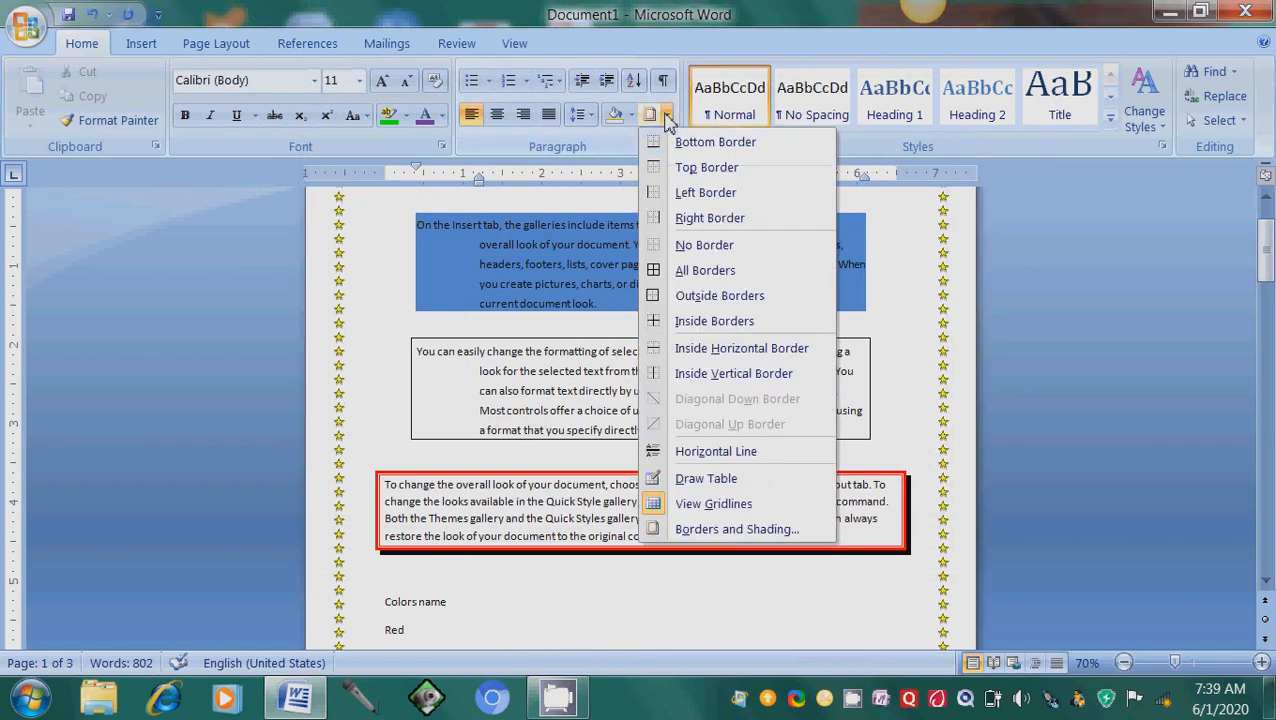
{"action": "left_click", "coordinate": [701, 530]}
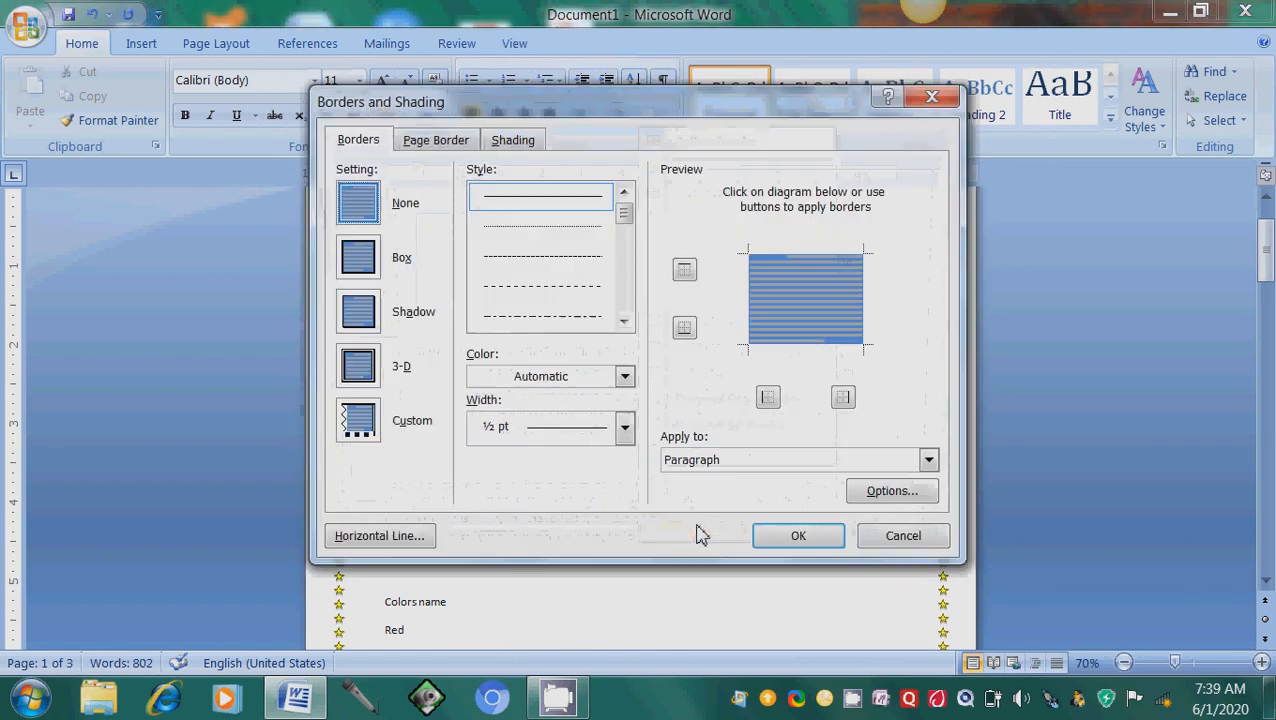
{"action": "left_click", "coordinate": [436, 142]}
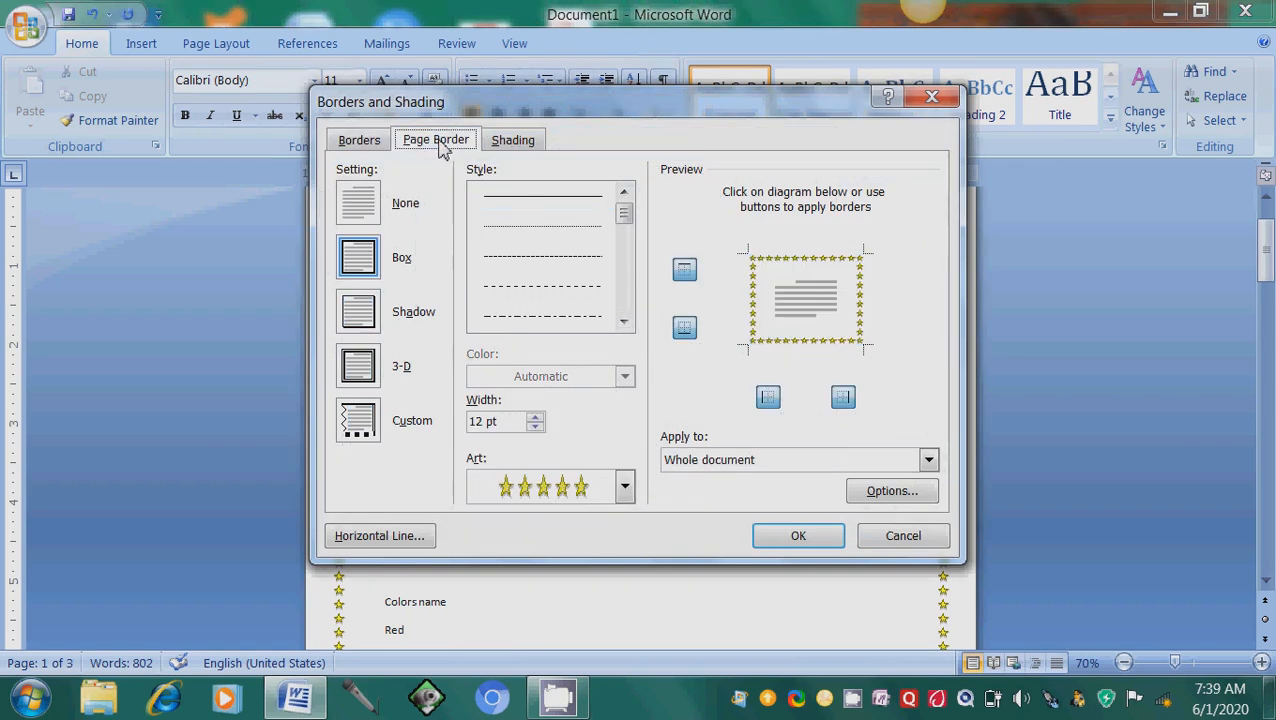
{"action": "left_click", "coordinate": [536, 421]}
{"action": "left_click", "coordinate": [536, 421]}
{"action": "left_click", "coordinate": [536, 421]}
{"action": "left_click", "coordinate": [536, 421]}
{"action": "left_click", "coordinate": [536, 421]}
{"action": "left_click", "coordinate": [536, 421]}
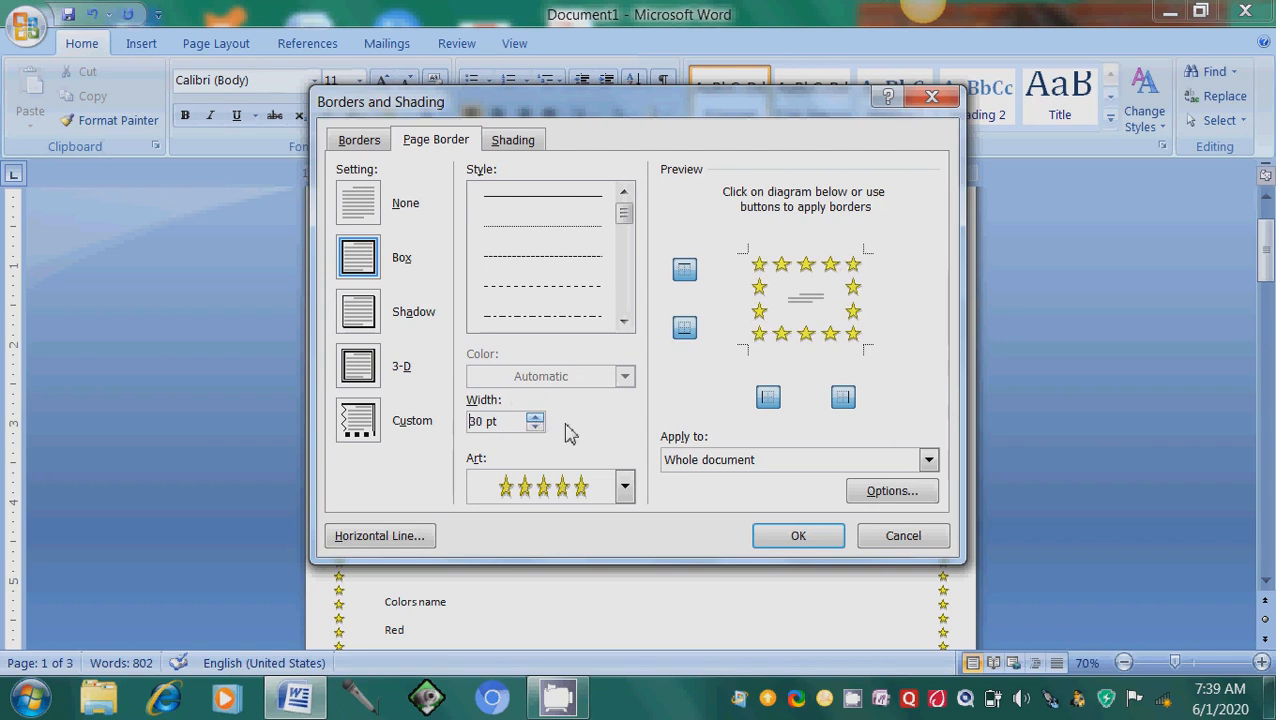
{"action": "left_click", "coordinate": [799, 536]}
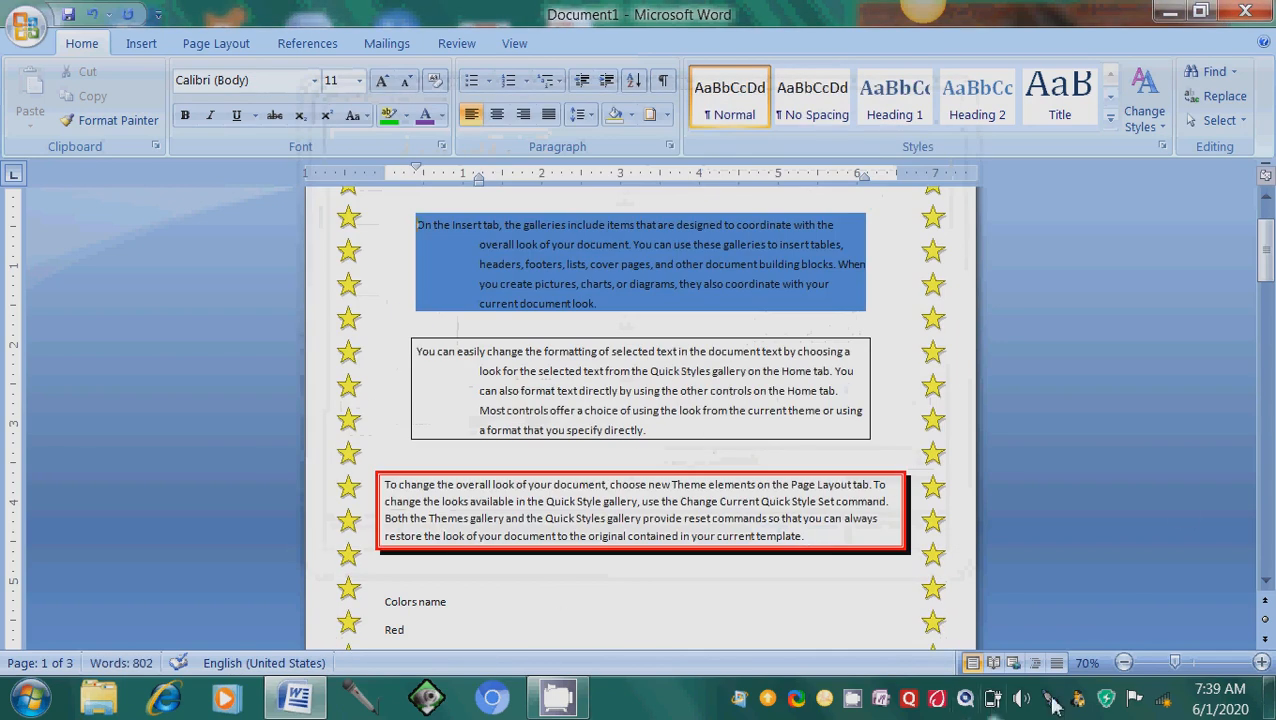
Show the paragraph marks and other hidden formatting symbols in the document
{"action": "left_click", "coordinate": [1214, 665]}
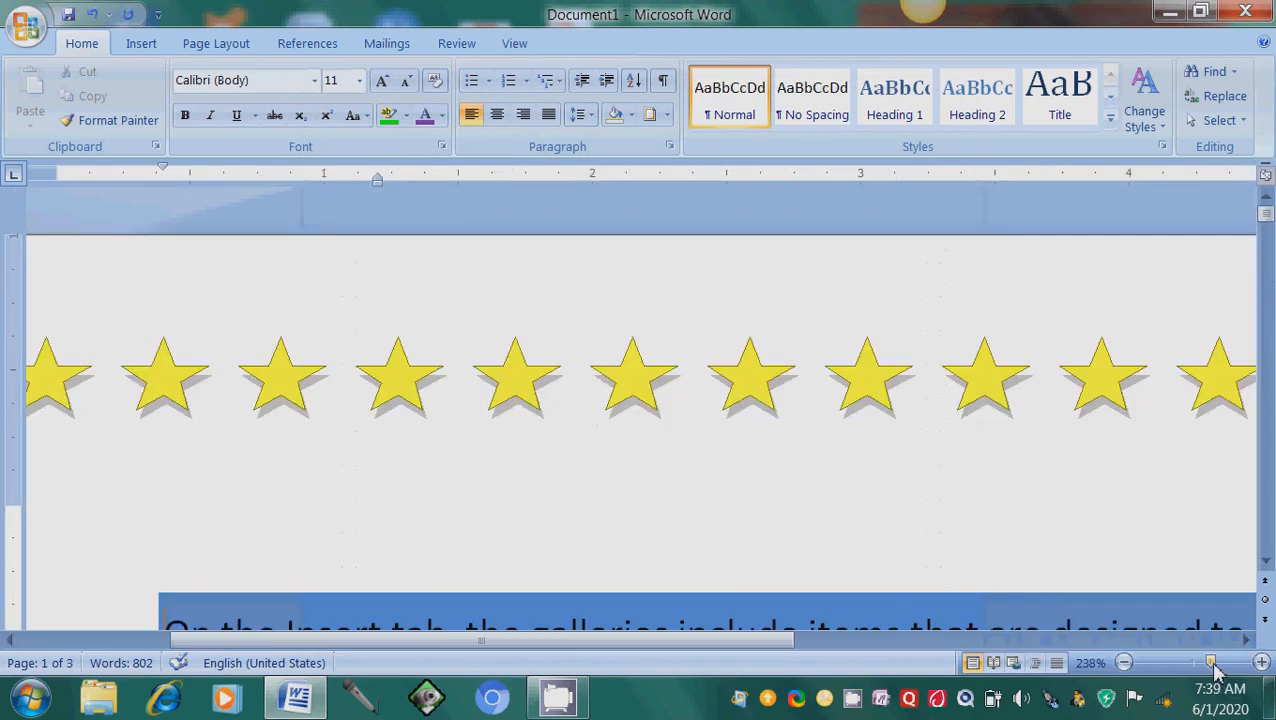
{"action": "left_click", "coordinate": [1195, 665]}
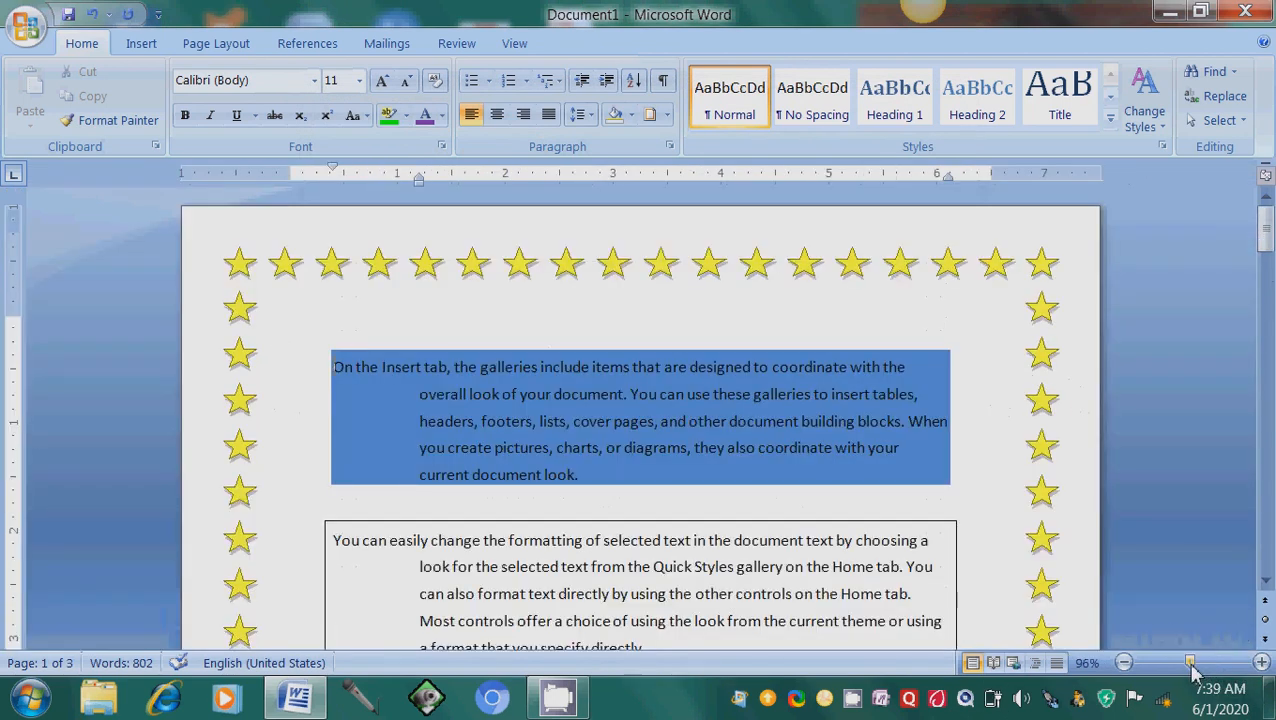
{"action": "left_click", "coordinate": [1261, 663]}
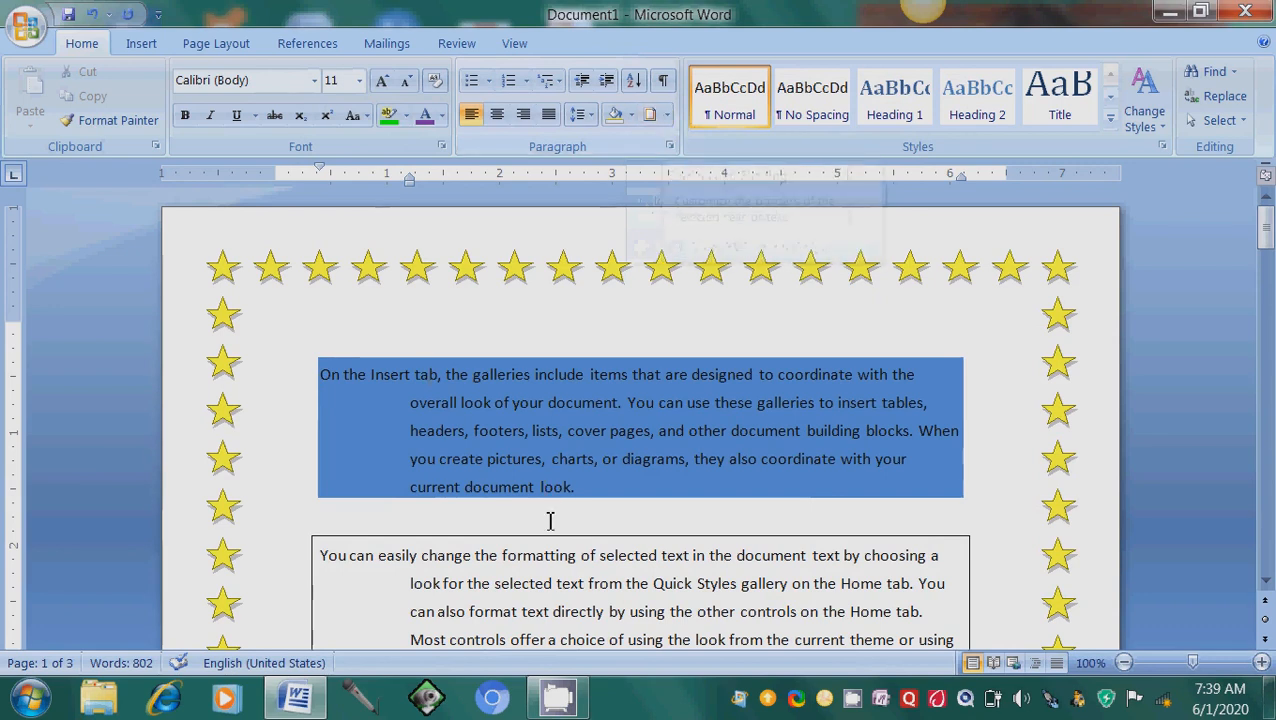
{"action": "left_click", "coordinate": [662, 82]}
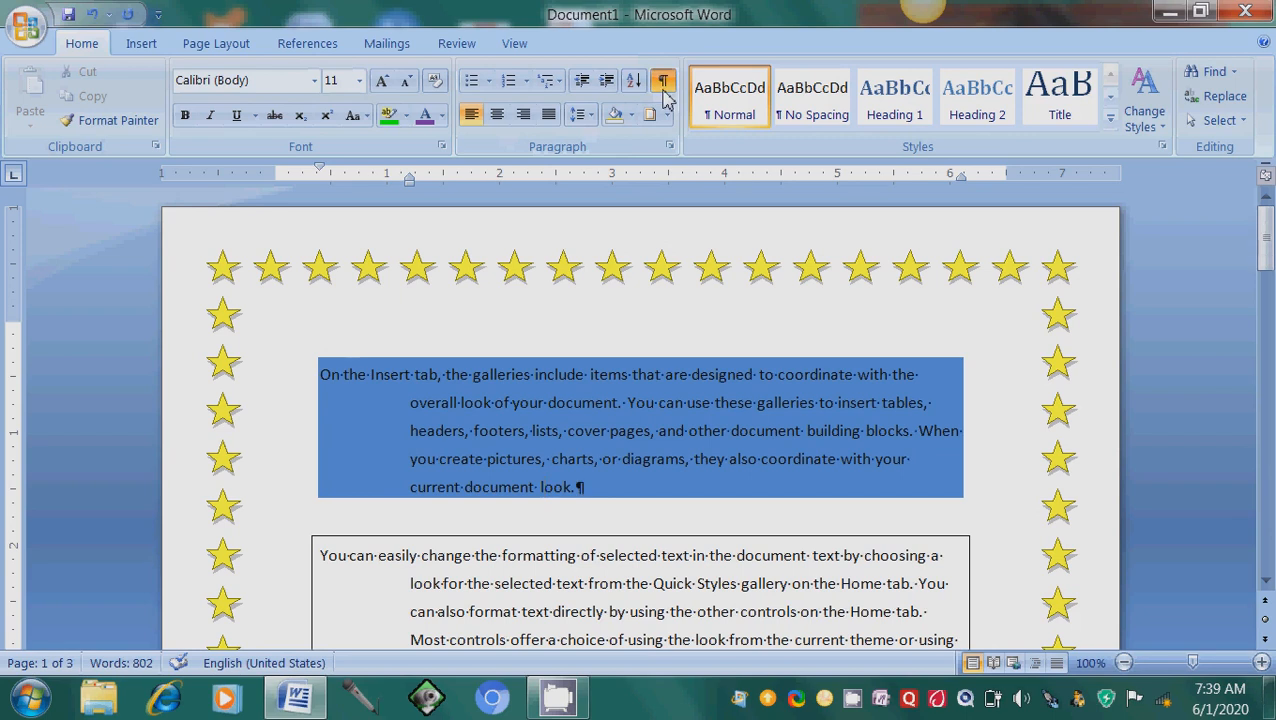
Examine the space and paragraph marks closely from the "You can easily change" paragraph to the "Colors name" line
{"action": "left_click", "coordinate": [1237, 664]}
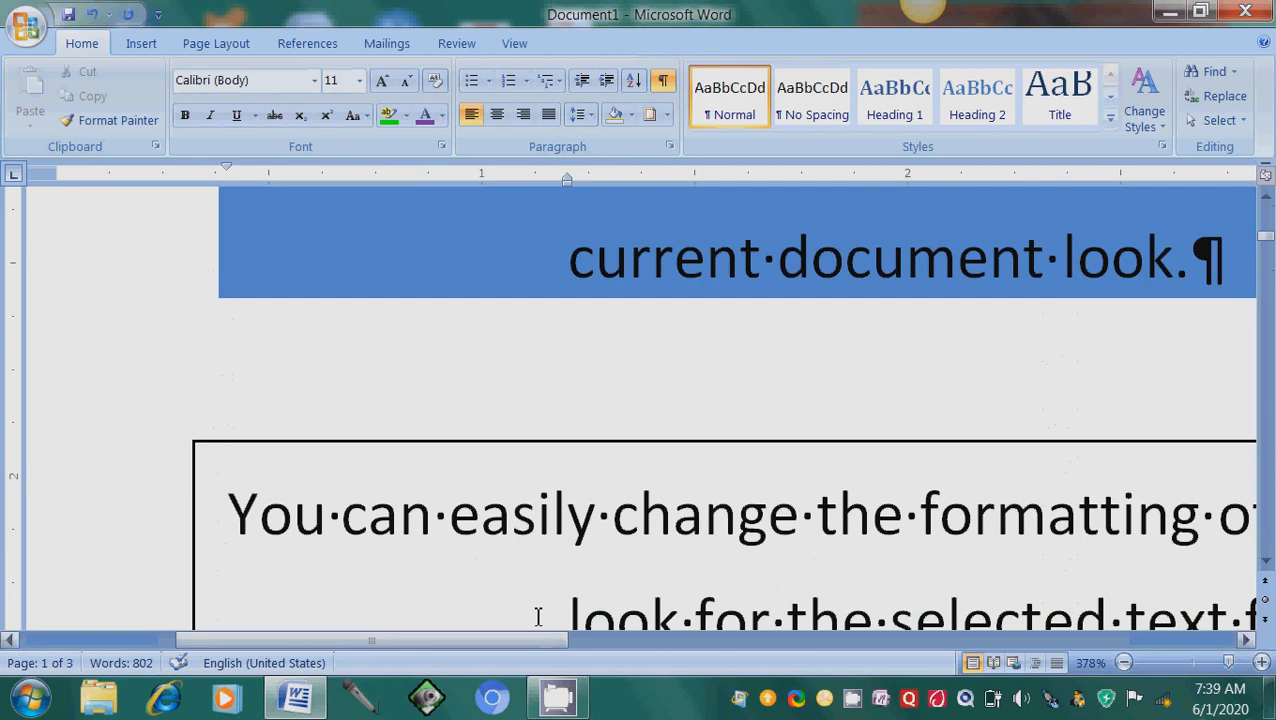
{"action": "left_click", "coordinate": [330, 532]}
{"action": "key", "text": "Down"}
{"action": "key", "text": "Down"}
{"action": "key", "text": "Down"}
{"action": "key", "text": "Down"}
{"action": "key", "text": "Down"}
{"action": "key", "text": "Down"}
{"action": "key", "text": "Down"}
{"action": "key", "text": "Down"}
{"action": "key", "text": "Right"}
{"action": "key", "text": "Right"}
{"action": "key", "text": "Right"}
{"action": "key", "text": "Right"}
{"action": "key", "text": "Right"}
{"action": "key", "text": "Right"}
{"action": "key", "text": "Right"}
{"action": "key", "text": "Right"}
{"action": "key", "text": "Right"}
{"action": "key", "text": "Right"}
{"action": "key", "text": "Right"}
{"action": "key", "text": "Right"}
{"action": "key", "text": "Right"}
{"action": "key", "text": "Right"}
{"action": "key", "text": "Right"}
{"action": "key", "text": "Right"}
{"action": "key", "text": "Right"}
{"action": "key", "text": "Right"}
{"action": "key", "text": "Right"}
{"action": "key", "text": "Right"}
{"action": "key", "text": "Right"}
{"action": "key", "text": "Right"}
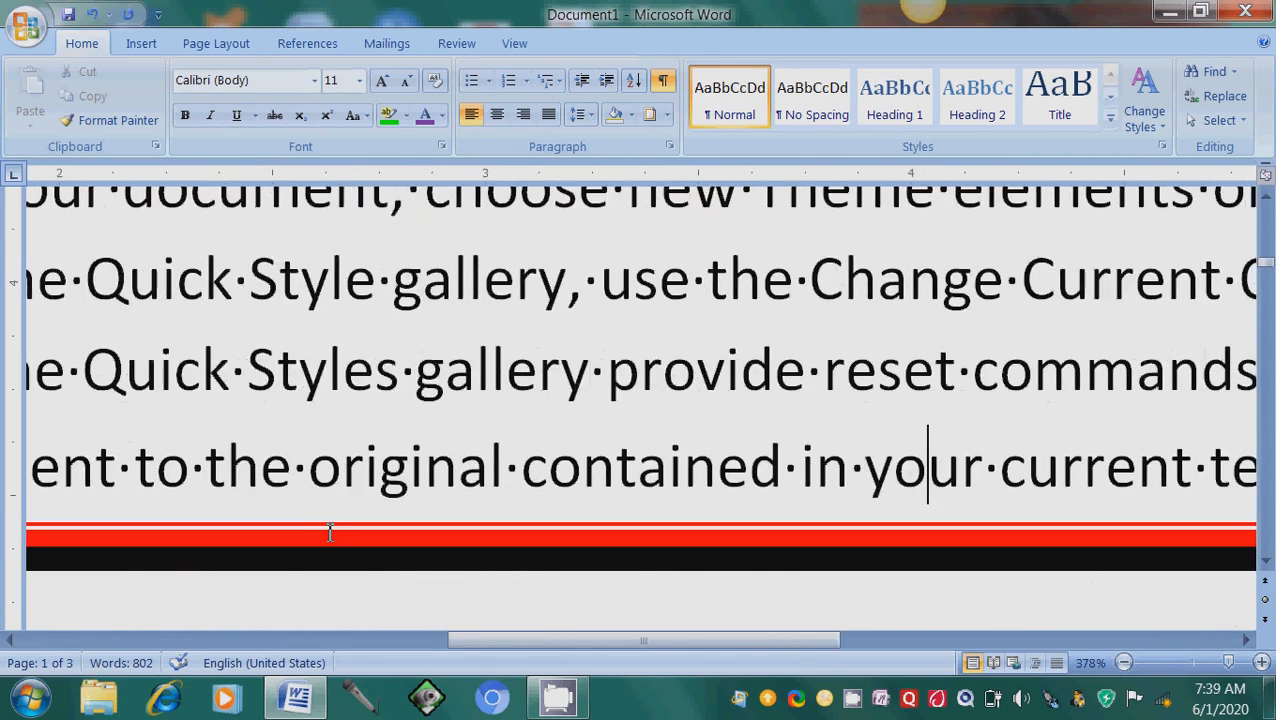
{"action": "key", "text": "Right"}
{"action": "key", "text": "Right"}
{"action": "key", "text": "Right"}
{"action": "key", "text": "Right"}
{"action": "key", "text": "Right"}
{"action": "key", "text": "Right"}
{"action": "key", "text": "Right"}
{"action": "key", "text": "Right"}
{"action": "key", "text": "Right"}
{"action": "key", "text": "Right"}
{"action": "key", "text": "Right"}
{"action": "key", "text": "Right"}
{"action": "key", "text": "Right"}
{"action": "key", "text": "Right"}
{"action": "key", "text": "Right"}
{"action": "key", "text": "Right"}
{"action": "key", "text": "Right"}
{"action": "key", "text": "Right"}
{"action": "key", "text": "Right"}
{"action": "key", "text": "Right"}
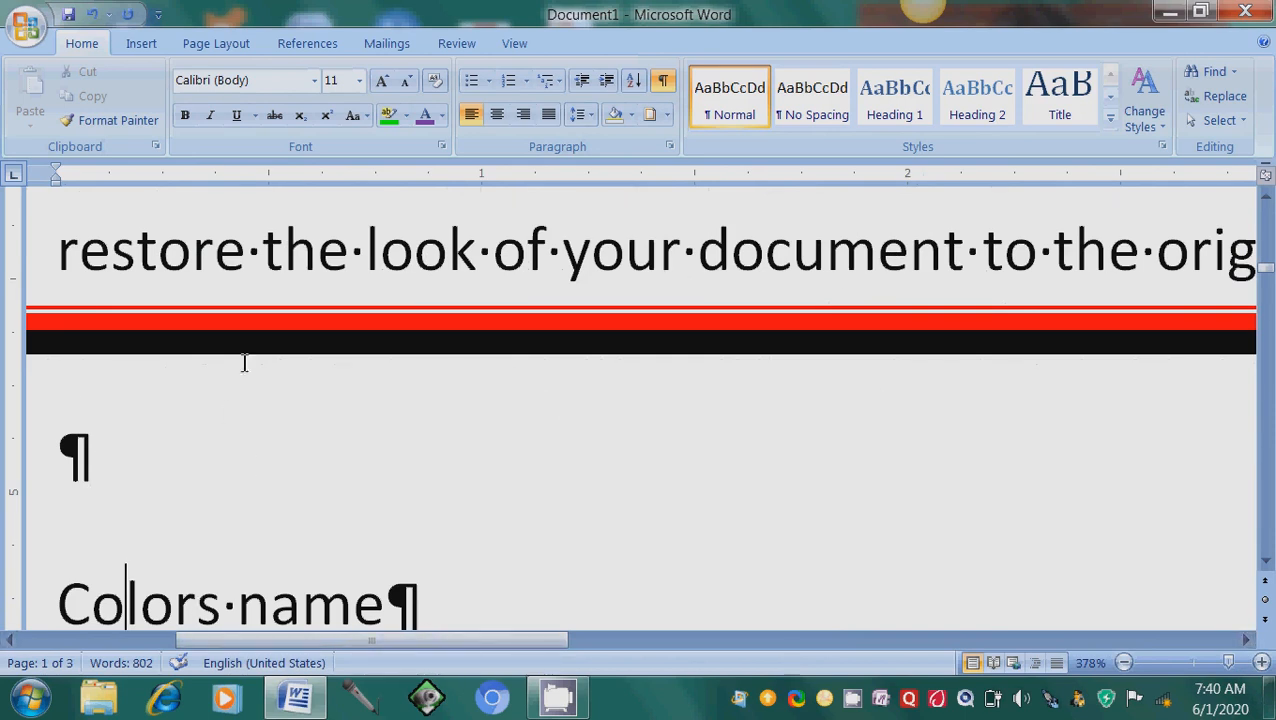
Start a new paragraph after the empty line below the red-bordered paragraph and enter "Slf dsklf dsfl d" in it
{"action": "left_click", "coordinate": [202, 467]}
{"action": "key", "text": "ctrl+z"}
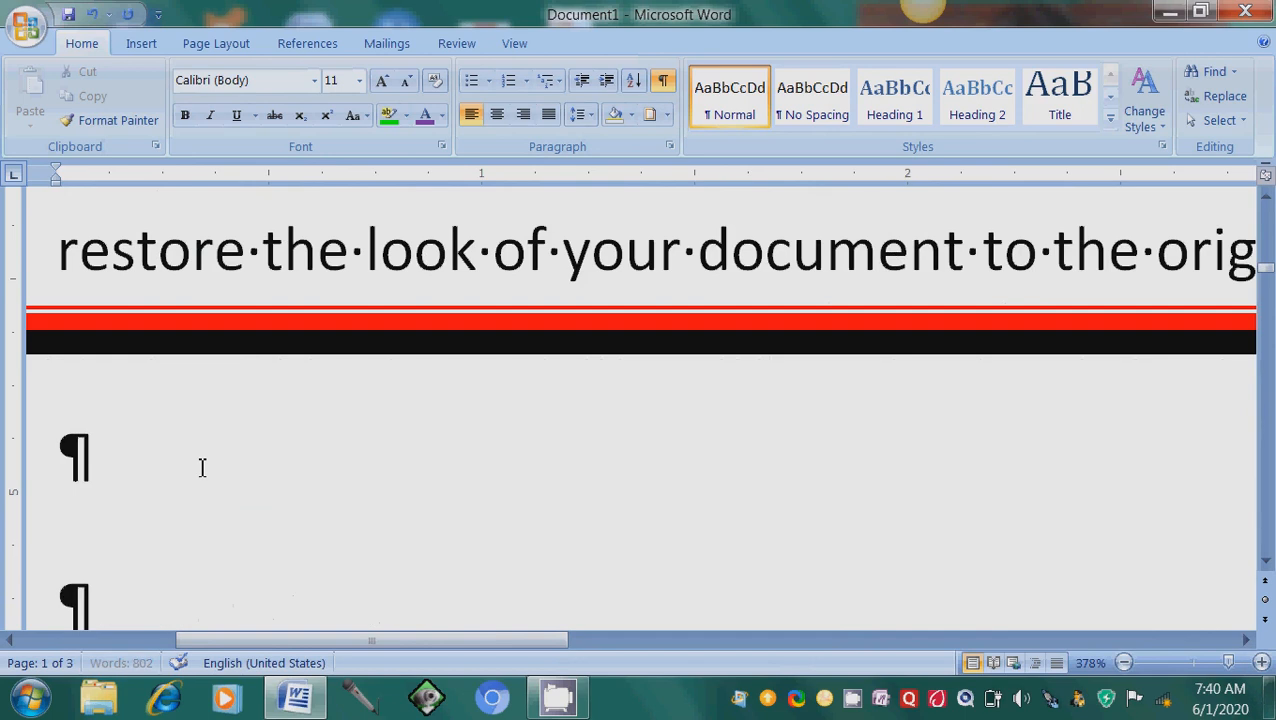
{"action": "type", "text": "slf dsklf dsfl d "}
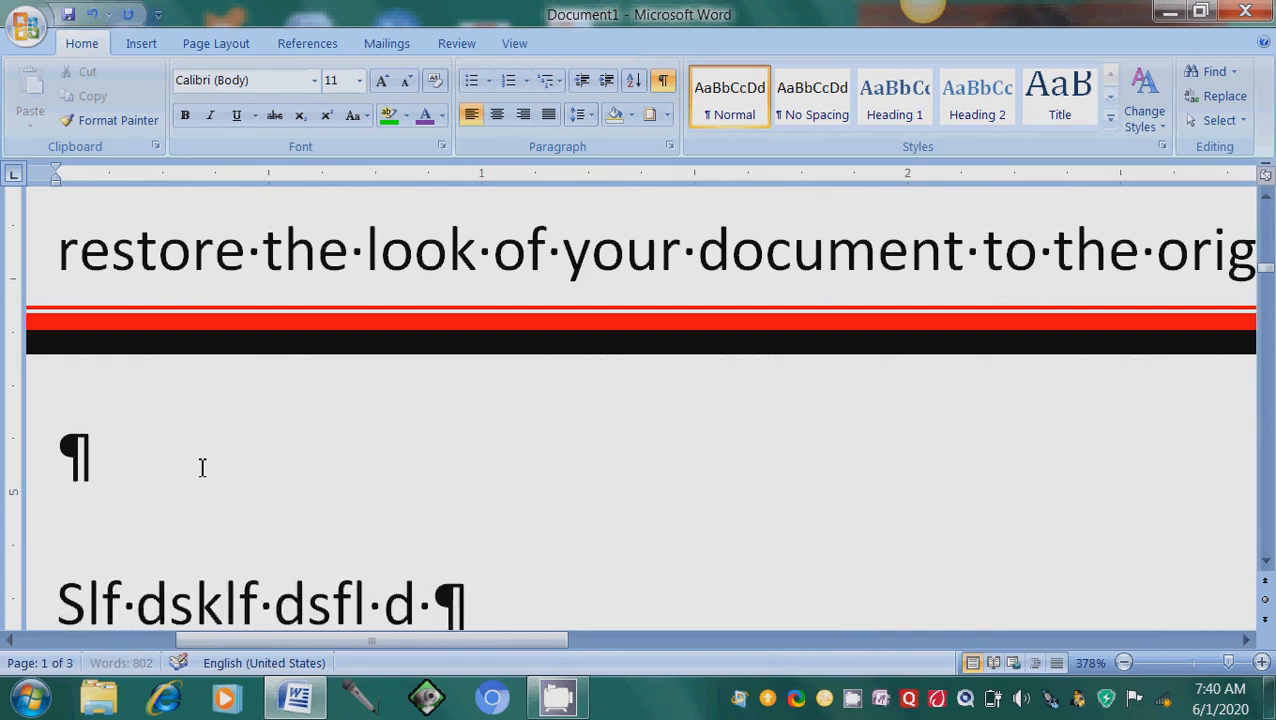
Extend the "Slf dsklf dsfl d" line with "f d fsf dsf ds sdf" and three tabs, and add two new paragraphs each starting with a tab
{"action": "type", "text": "f d fsf dsf ds sdf"}
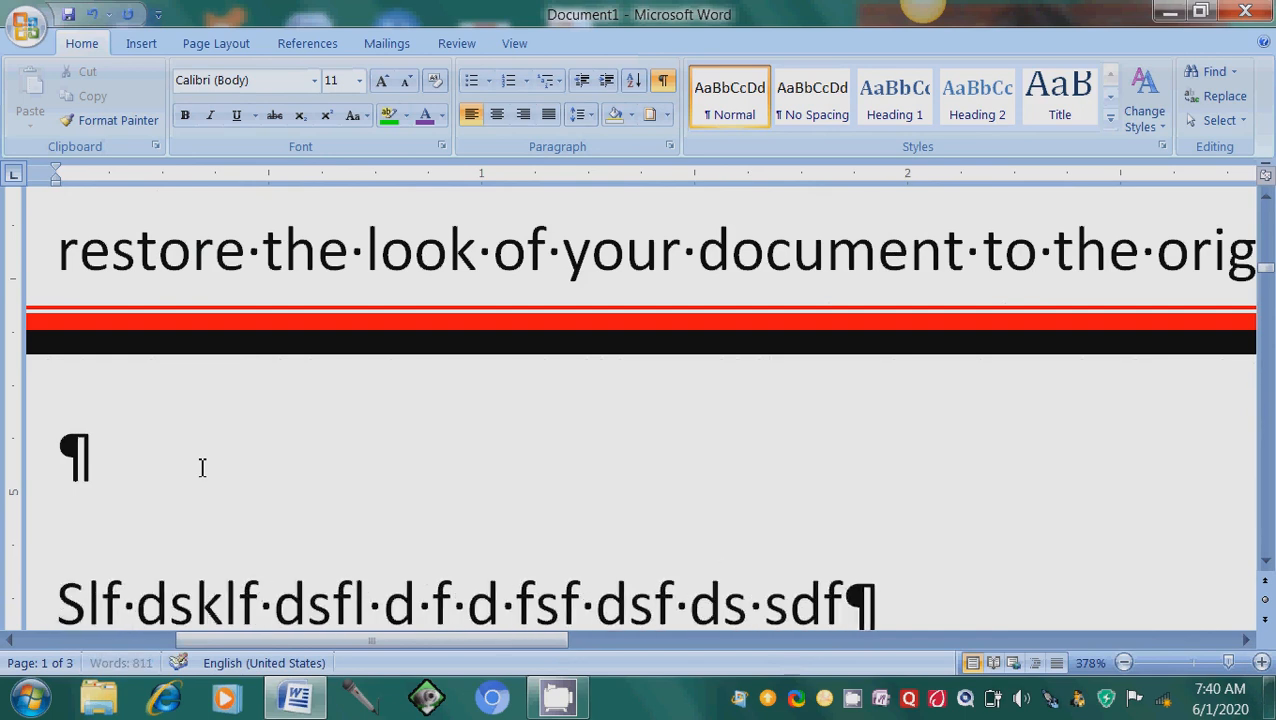
{"action": "key", "text": "Tab"}
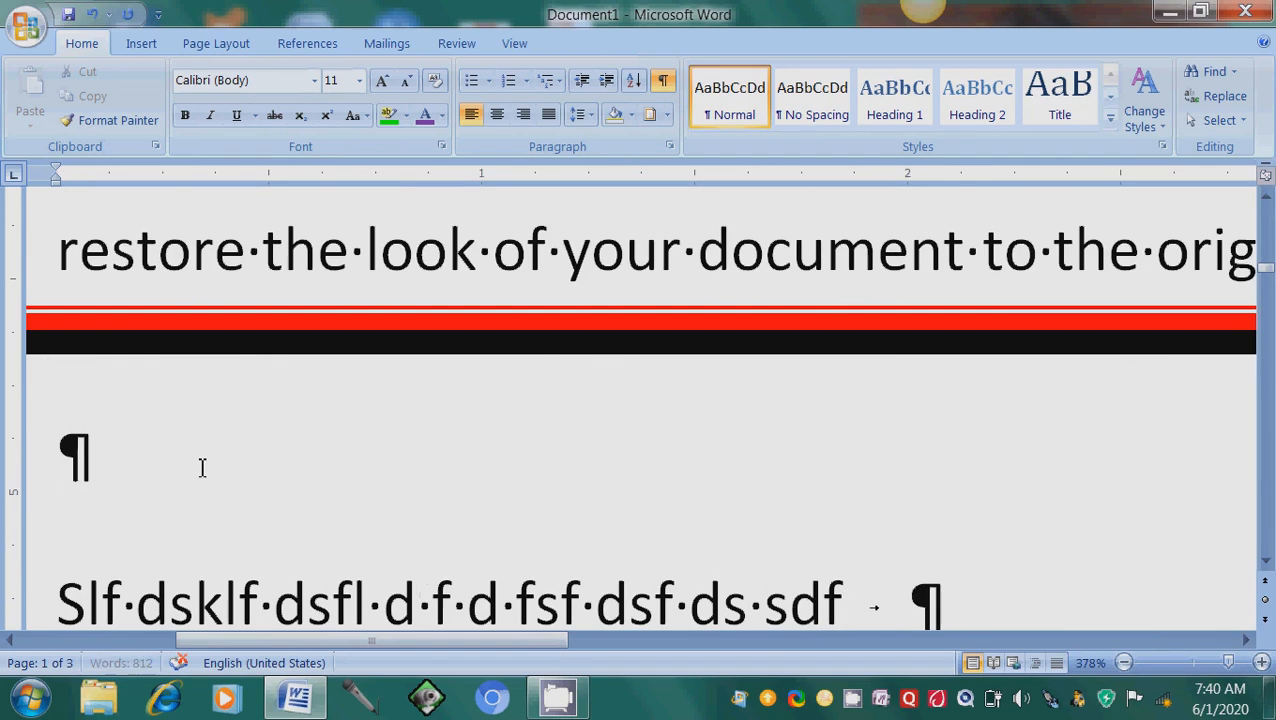
{"action": "key", "text": "Tab"}
{"action": "key", "text": "Tab"}
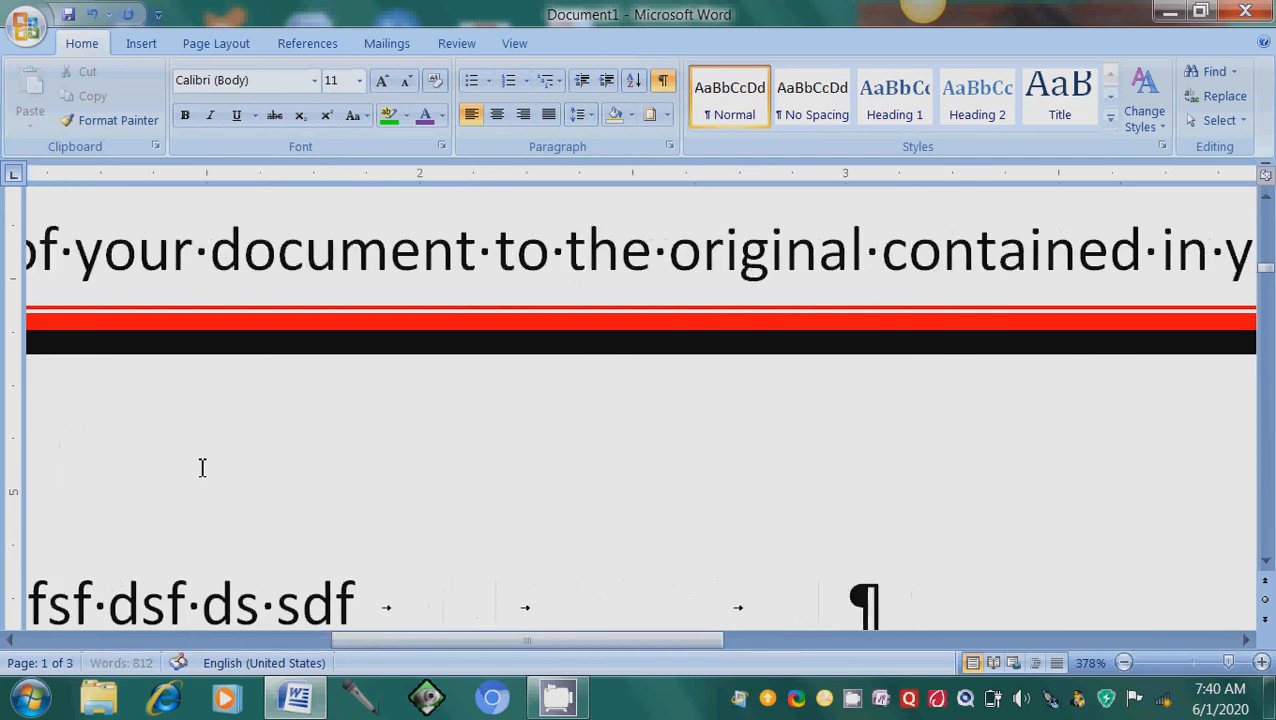
{"action": "key", "text": "Return"}
{"action": "key", "text": "Tab"}
{"action": "key", "text": "Return"}
{"action": "key", "text": "Tab"}
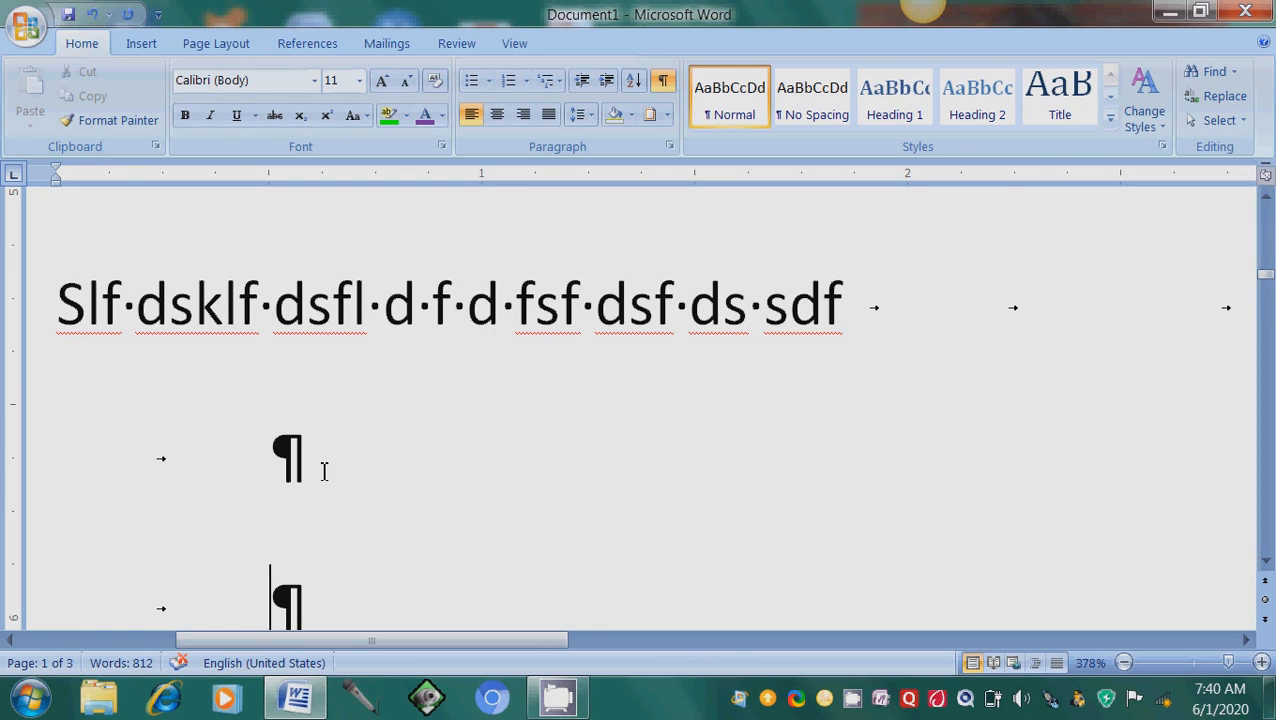
Switch the formatting marks off and on again for comparison, and leave them hidden
{"action": "key", "text": "ctrl+shift+8"}
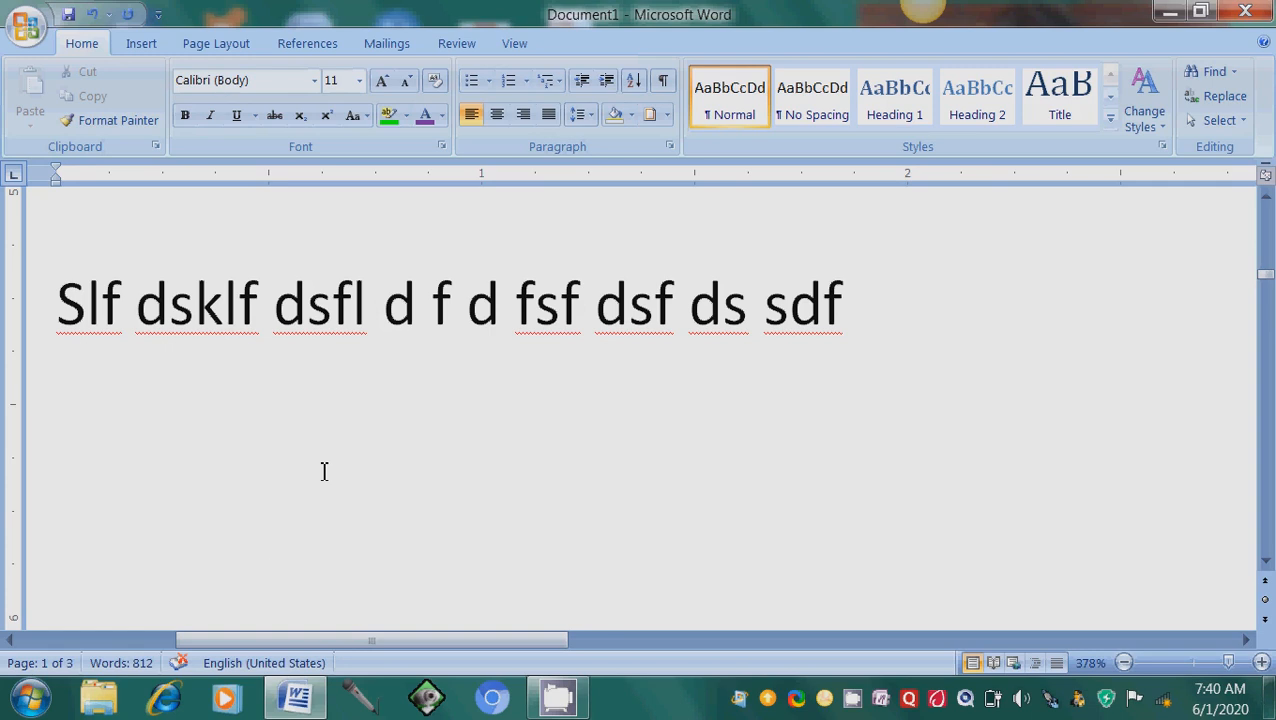
{"action": "key", "text": "ctrl+shift+8"}
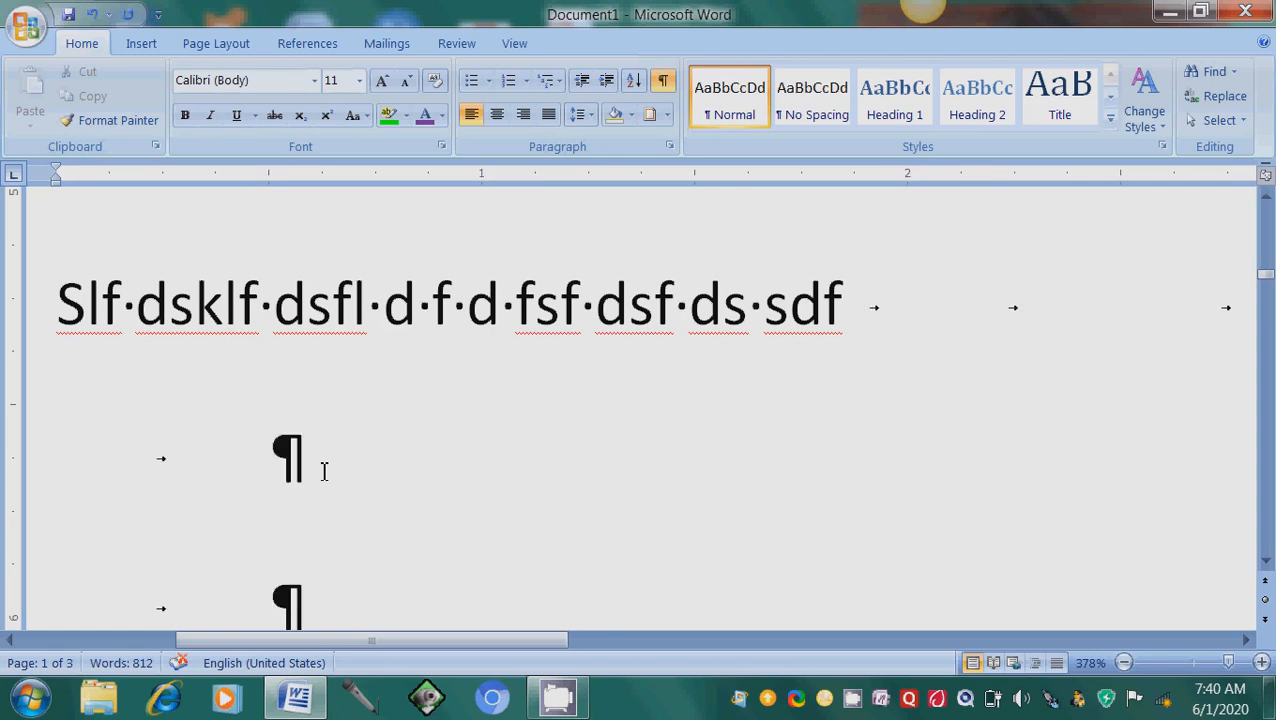
{"action": "key", "text": "ctrl+shift+8"}
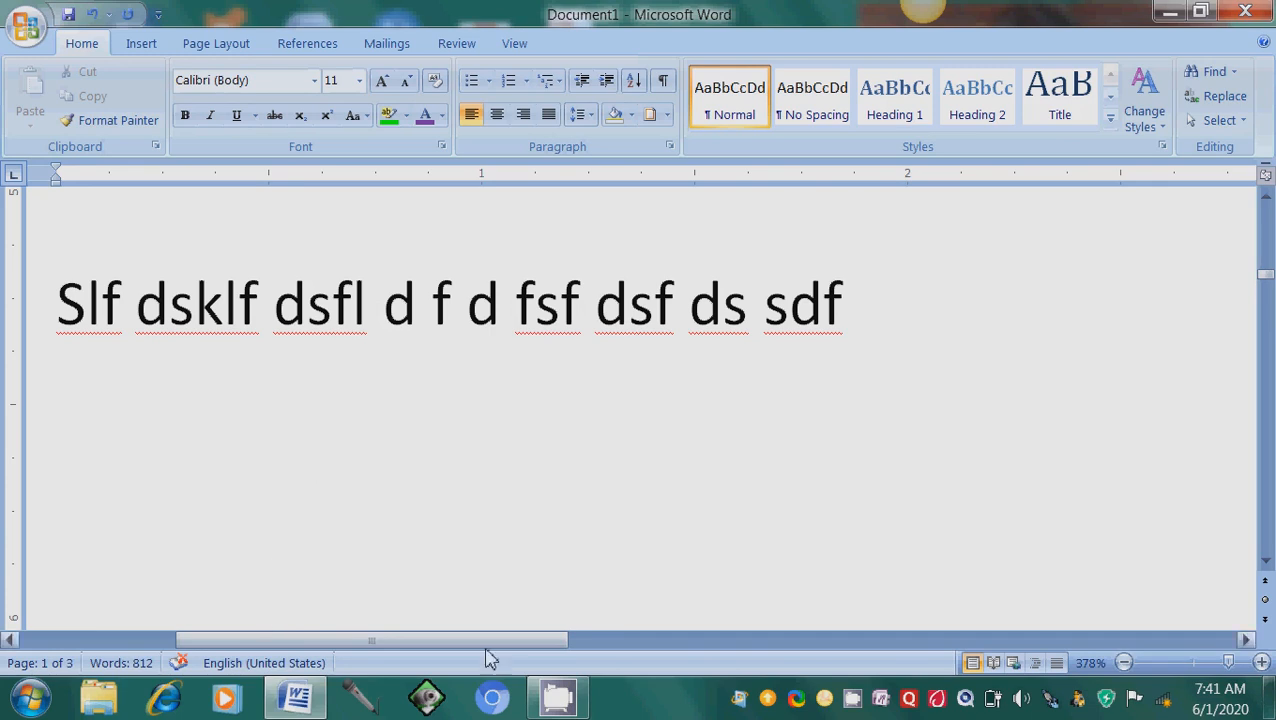
Delete all text from the beginning of the document down to the "Colors name" line, including the leftover empty paragraph
{"action": "key", "text": "ctrl+a"}
{"action": "key", "text": "ctrl+Home"}
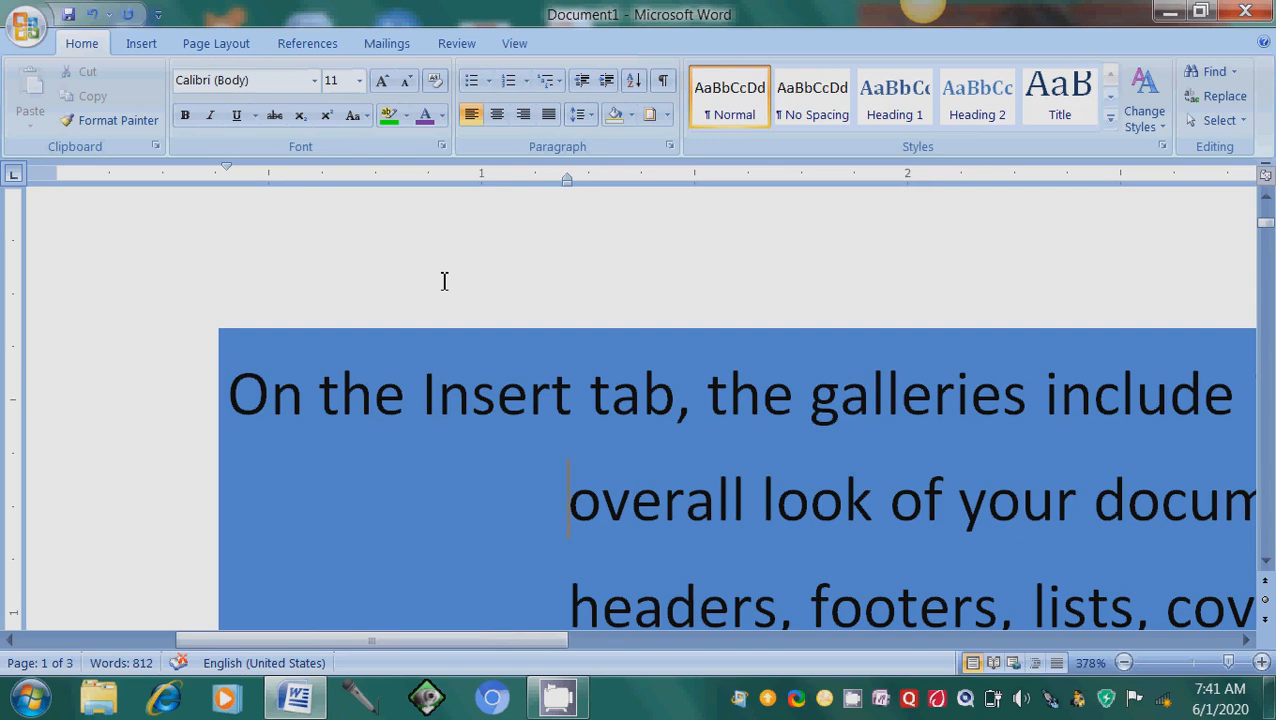
{"action": "key", "text": "Down"}
{"action": "key", "text": "Down"}
{"action": "double_click", "coordinate": [420, 255]}
{"action": "left_click", "coordinate": [420, 255]}
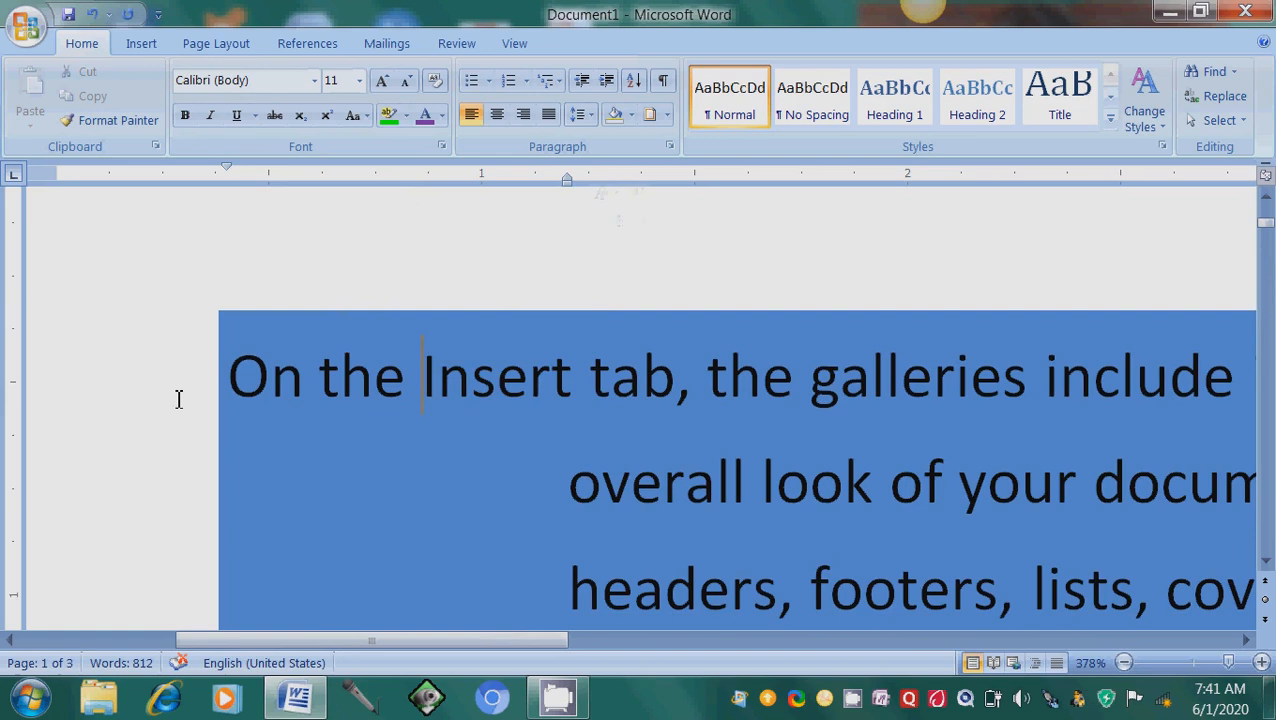
{"action": "key", "text": "shift+Down"}
{"action": "key", "text": "shift+Down"}
{"action": "key", "text": "shift+Down"}
{"action": "key", "text": "shift+Down"}
{"action": "key", "text": "shift+Down"}
{"action": "key", "text": "shift+Down"}
{"action": "key", "text": "shift+Down"}
{"action": "key", "text": "shift+Down"}
{"action": "key", "text": "shift+Down"}
{"action": "key", "text": "shift+Down"}
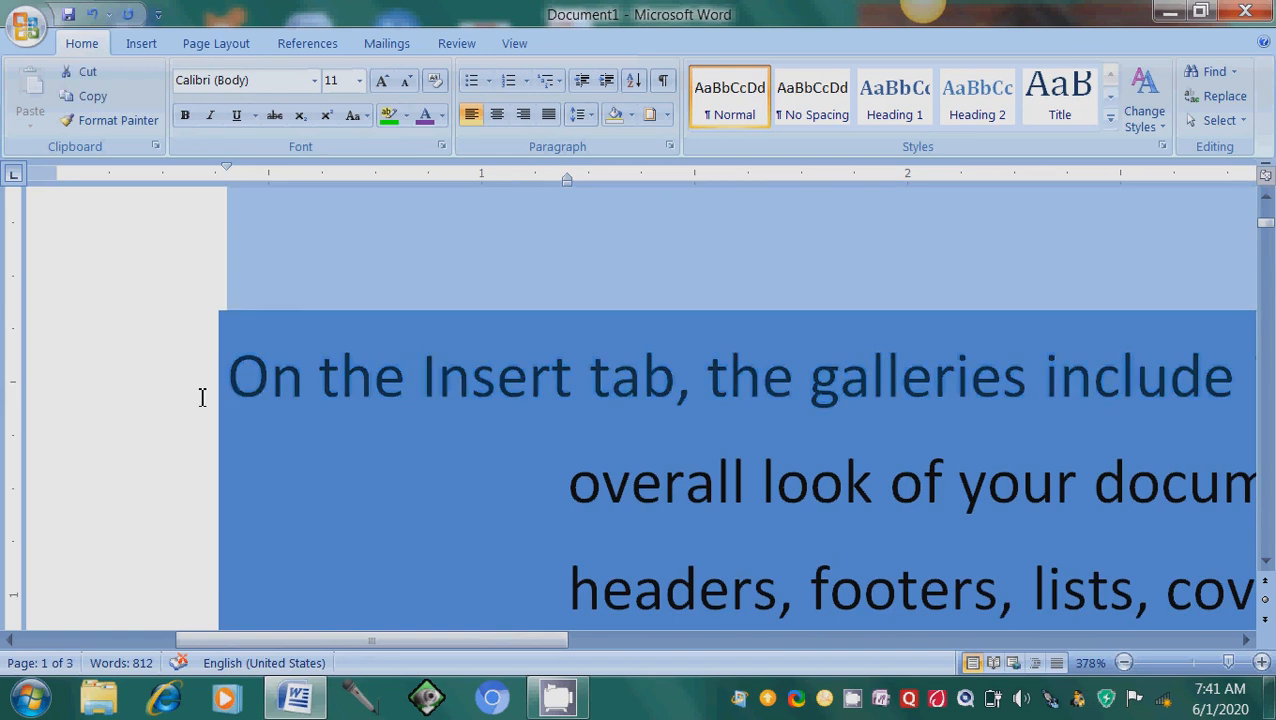
{"action": "key", "text": "shift+Down"}
{"action": "key", "text": "shift+Down"}
{"action": "key", "text": "shift+Down"}
{"action": "key", "text": "shift+Down"}
{"action": "key", "text": "shift+Down"}
{"action": "key", "text": "shift+Down"}
{"action": "key", "text": "shift+Down"}
{"action": "key", "text": "shift+Down"}
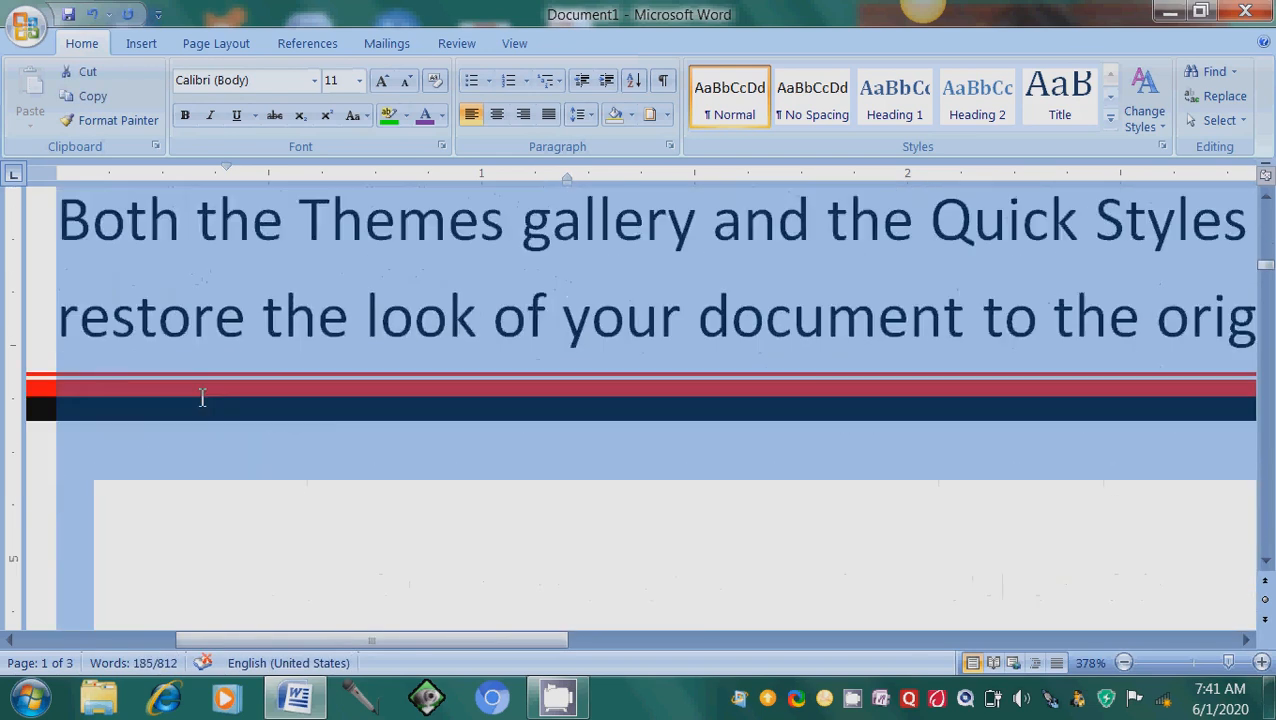
{"action": "key", "text": "shift+Up"}
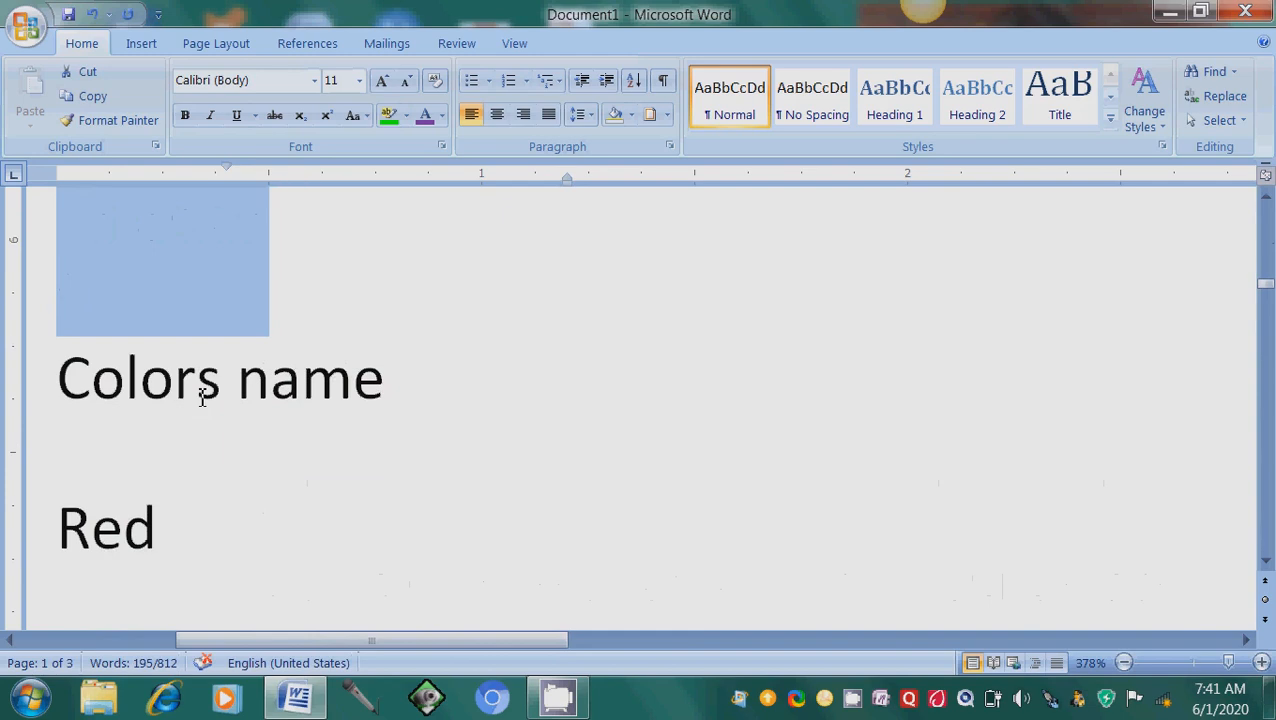
{"action": "key", "text": "Delete"}
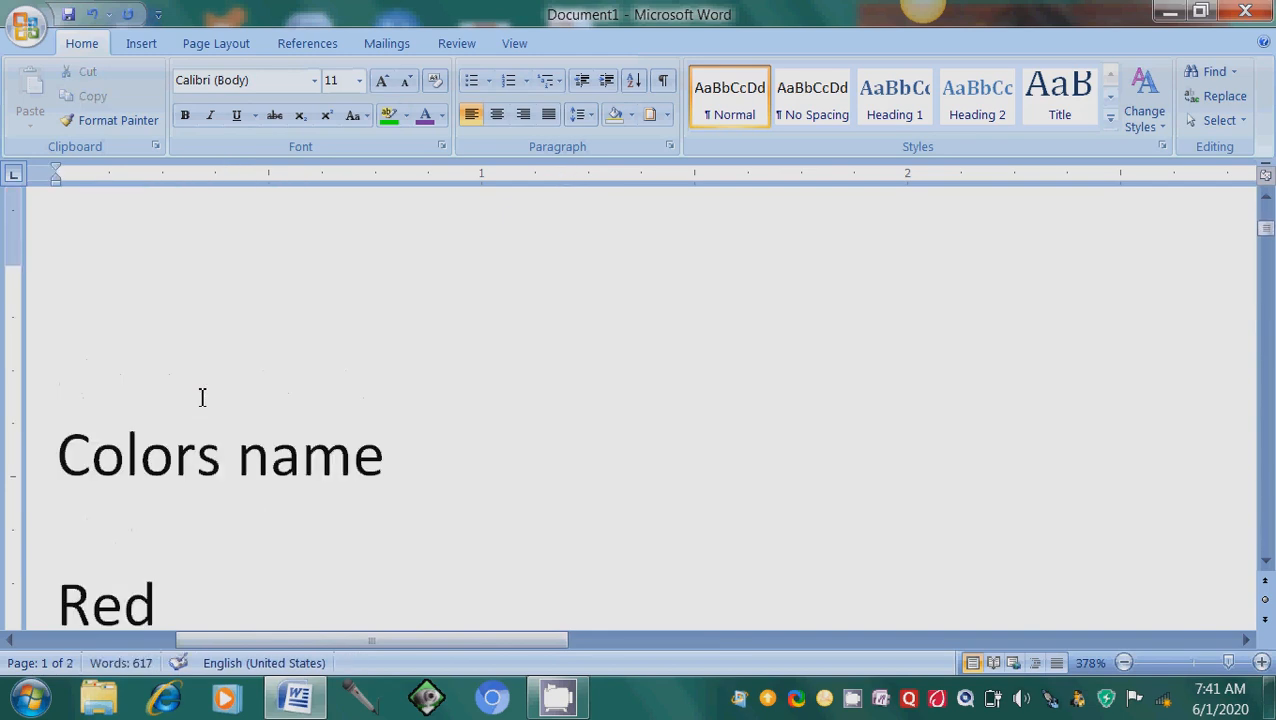
{"action": "key", "text": "Delete"}
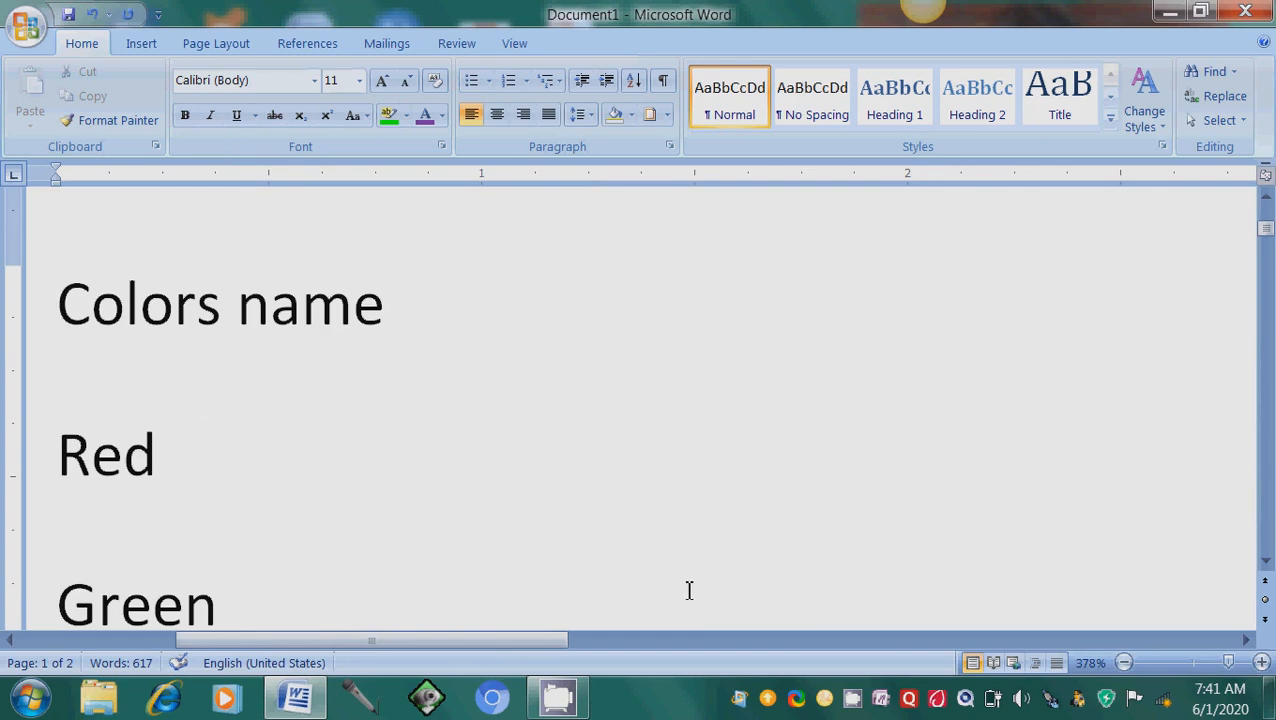
Sort the seven color names from Red to Black under "Colors name" as text paragraphs in ascending order
{"action": "left_click", "coordinate": [1124, 662]}
{"action": "left_click", "coordinate": [1124, 662]}
{"action": "triple_click", "coordinate": [1124, 662]}
{"action": "triple_click", "coordinate": [1124, 662]}
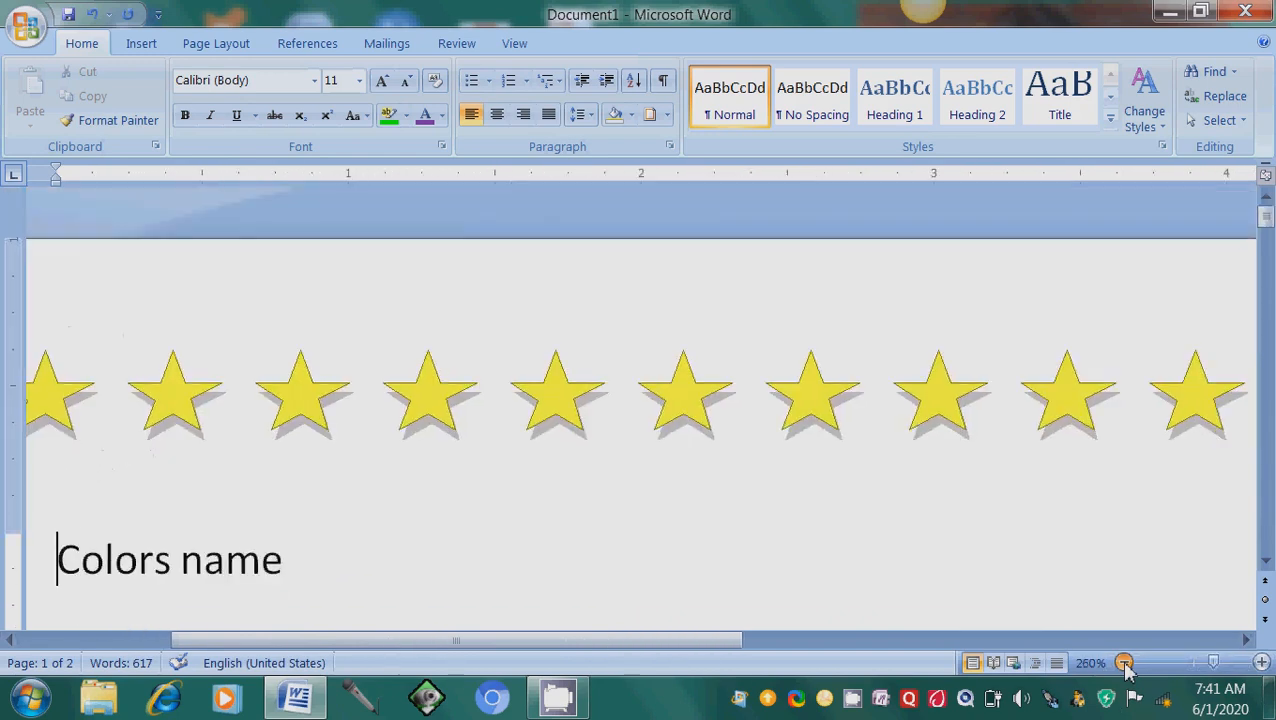
{"action": "double_click", "coordinate": [1124, 662]}
{"action": "triple_click", "coordinate": [1124, 662]}
{"action": "double_click", "coordinate": [1124, 662]}
{"action": "double_click", "coordinate": [1124, 662]}
{"action": "double_click", "coordinate": [1124, 662]}
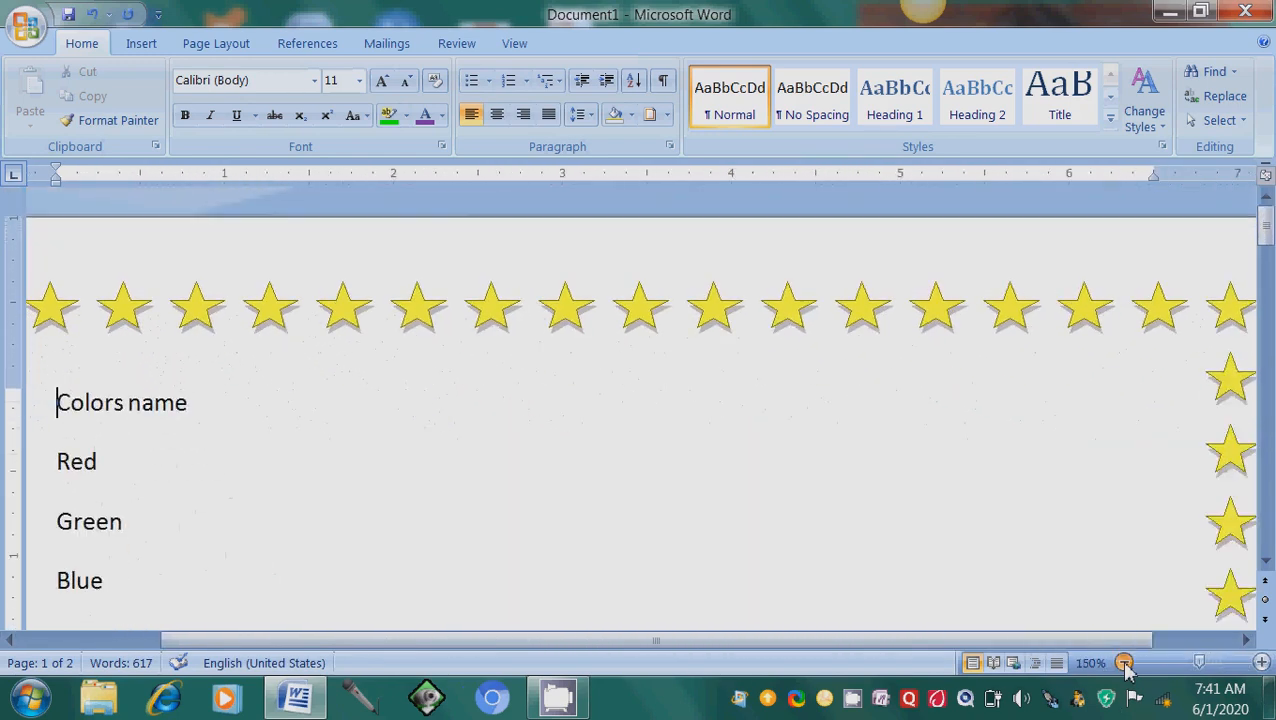
{"action": "left_click", "coordinate": [1124, 662]}
{"action": "double_click", "coordinate": [1124, 662]}
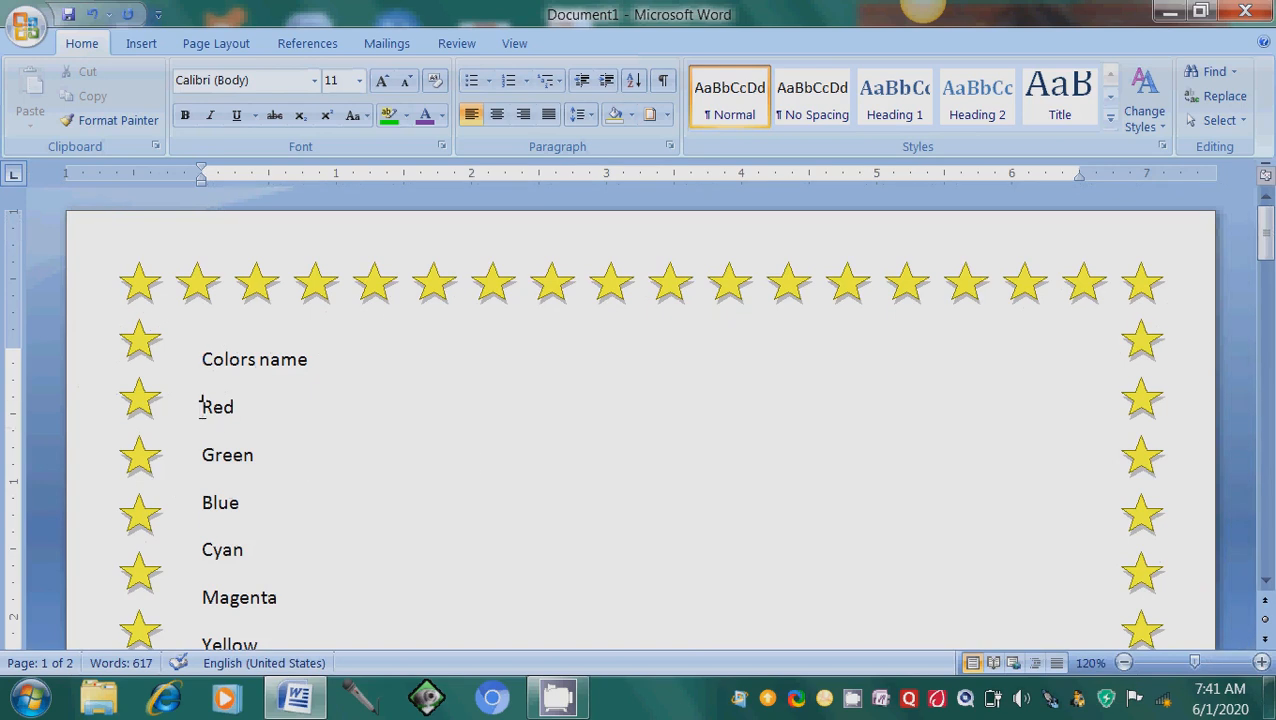
{"action": "key", "text": "shift+Down"}
{"action": "key", "text": "shift+Down"}
{"action": "key", "text": "shift+Down"}
{"action": "key", "text": "shift+Down"}
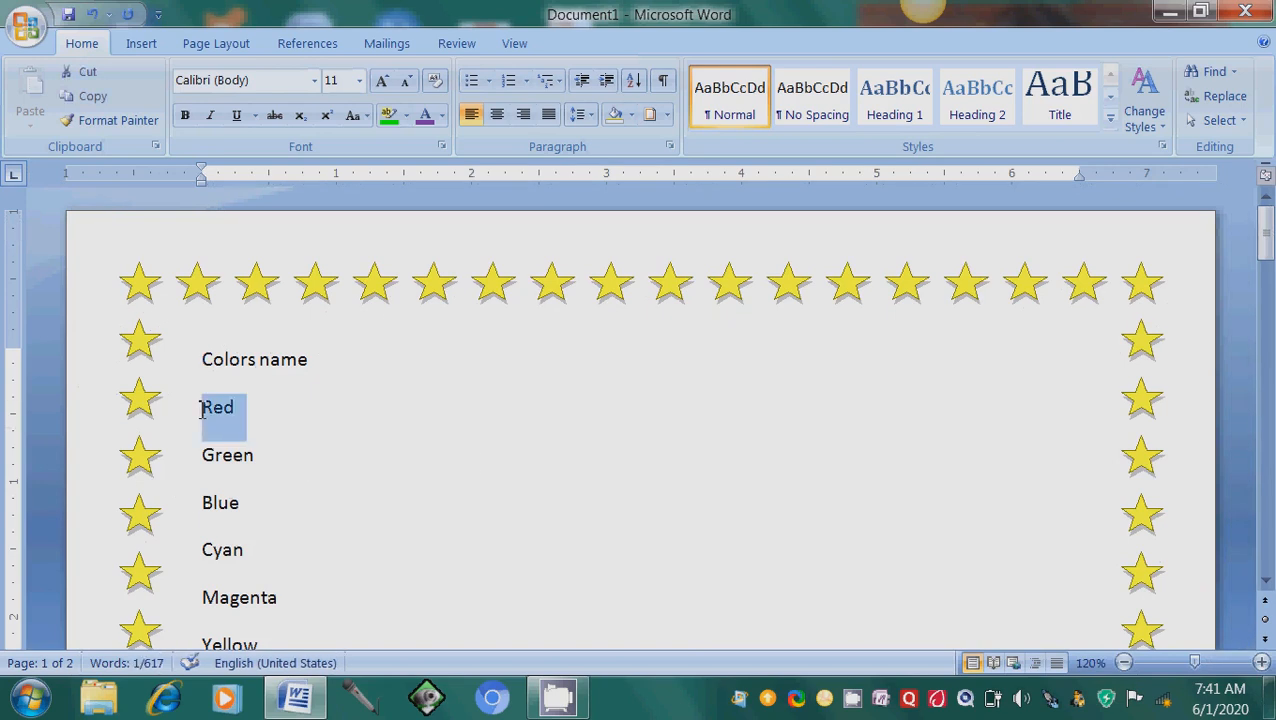
{"action": "key", "text": "shift+Down"}
{"action": "key", "text": "shift+Down"}
{"action": "key", "text": "shift+Down"}
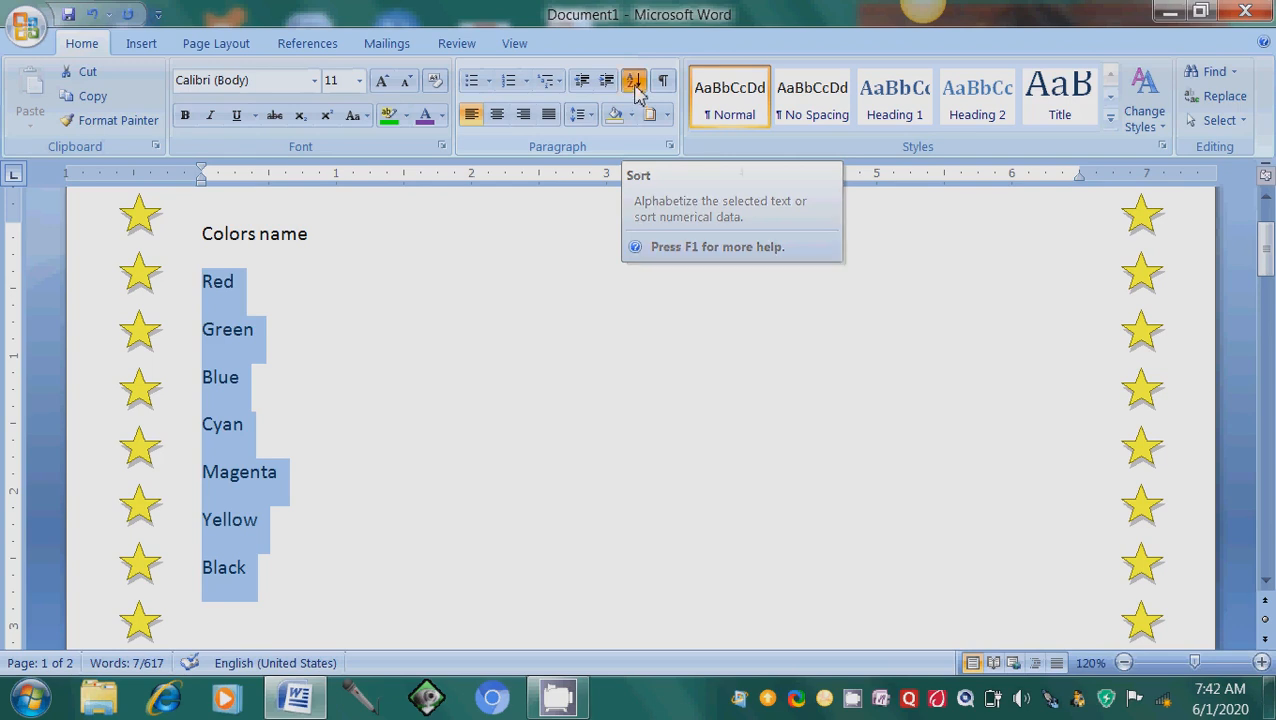
{"action": "left_click", "coordinate": [635, 88]}
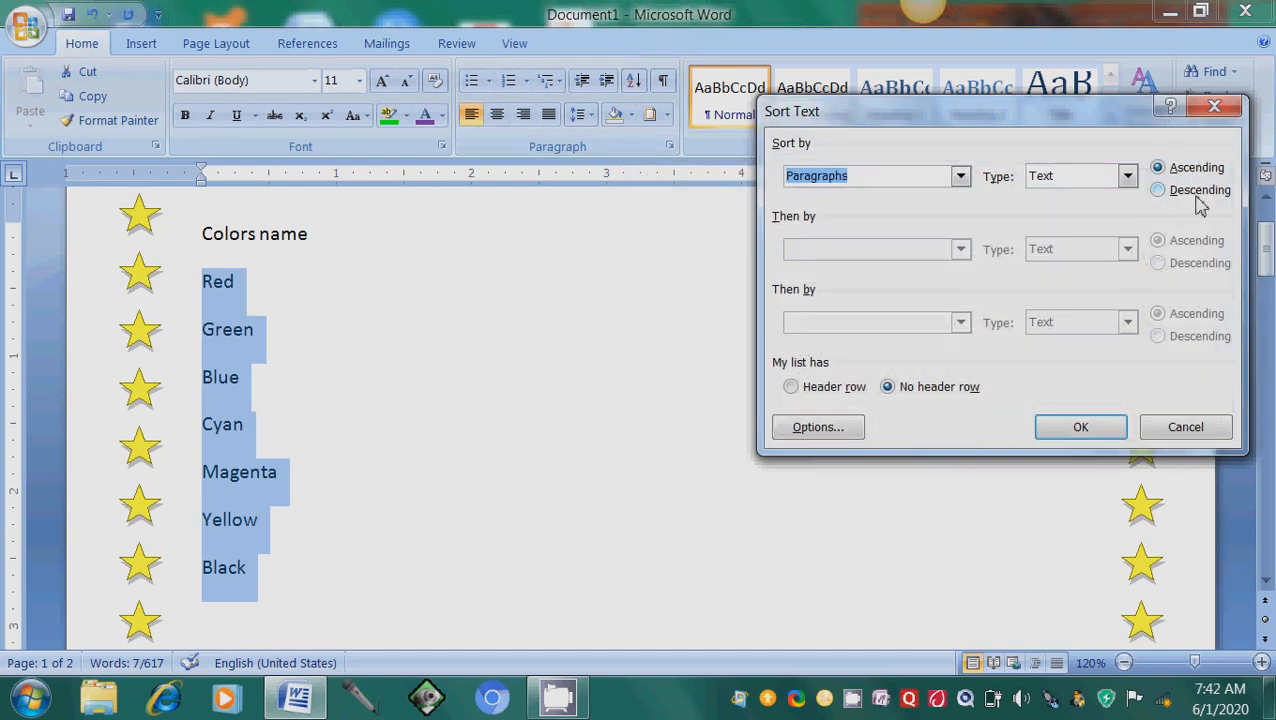
{"action": "left_click", "coordinate": [1198, 190]}
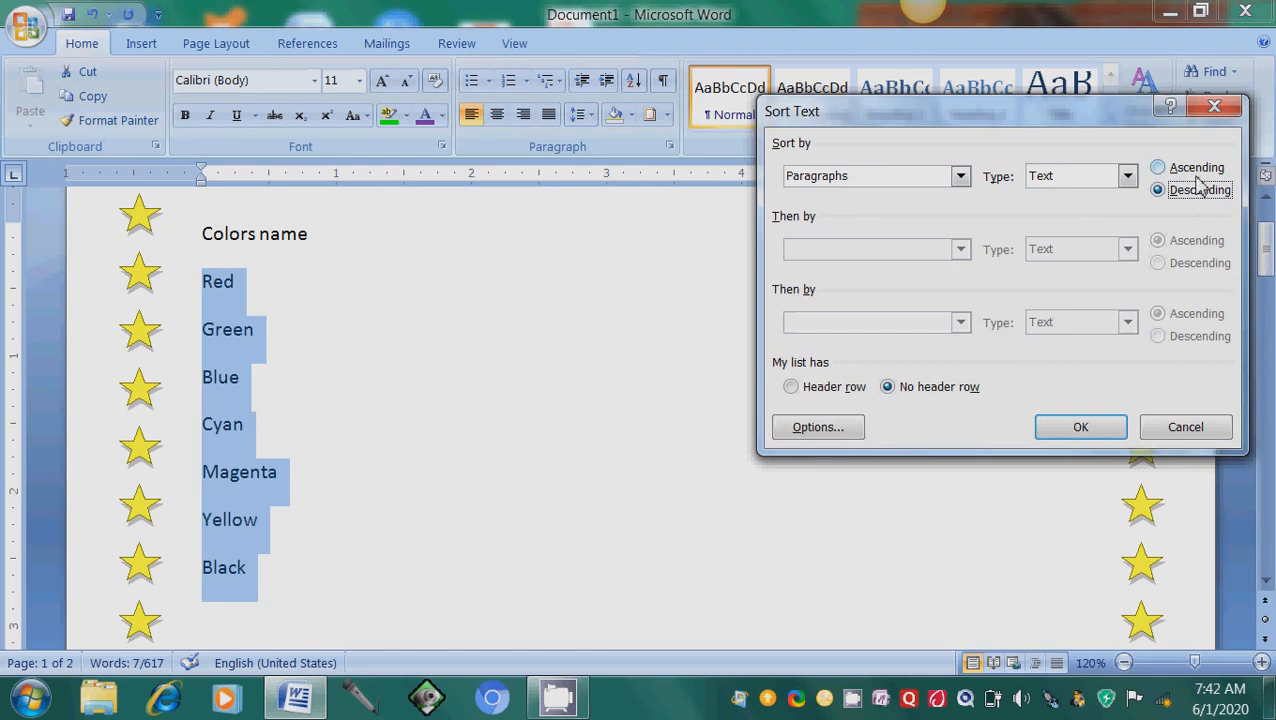
{"action": "left_click", "coordinate": [1197, 172]}
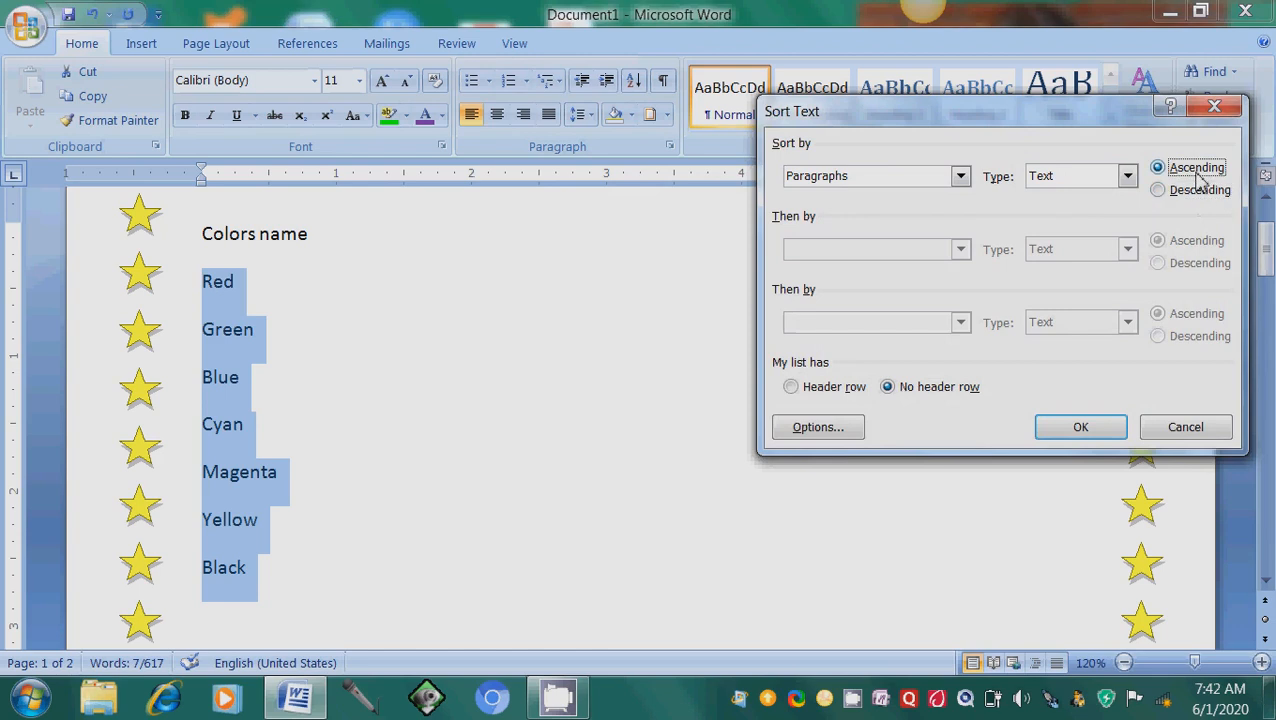
{"action": "left_click", "coordinate": [1072, 440]}
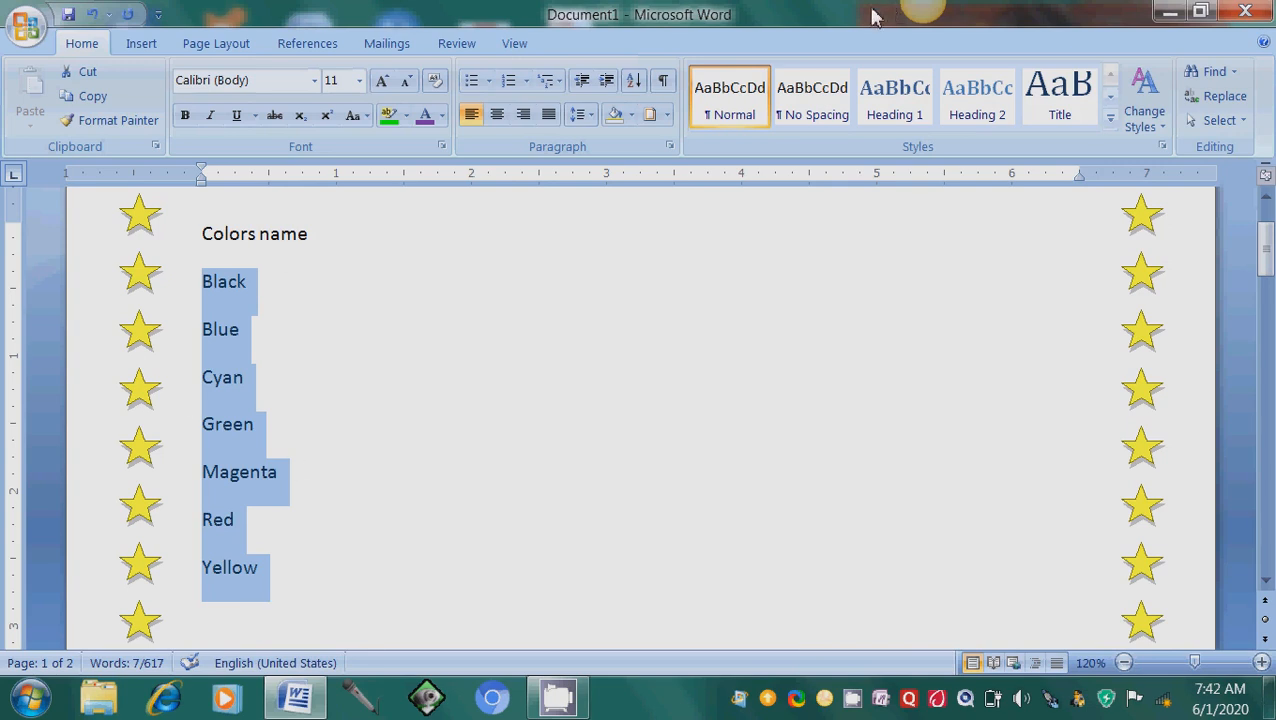
Sort the same color names in descending order with the No header row option, and deselect the list
{"action": "left_click", "coordinate": [629, 88]}
{"action": "left_click", "coordinate": [1172, 197]}
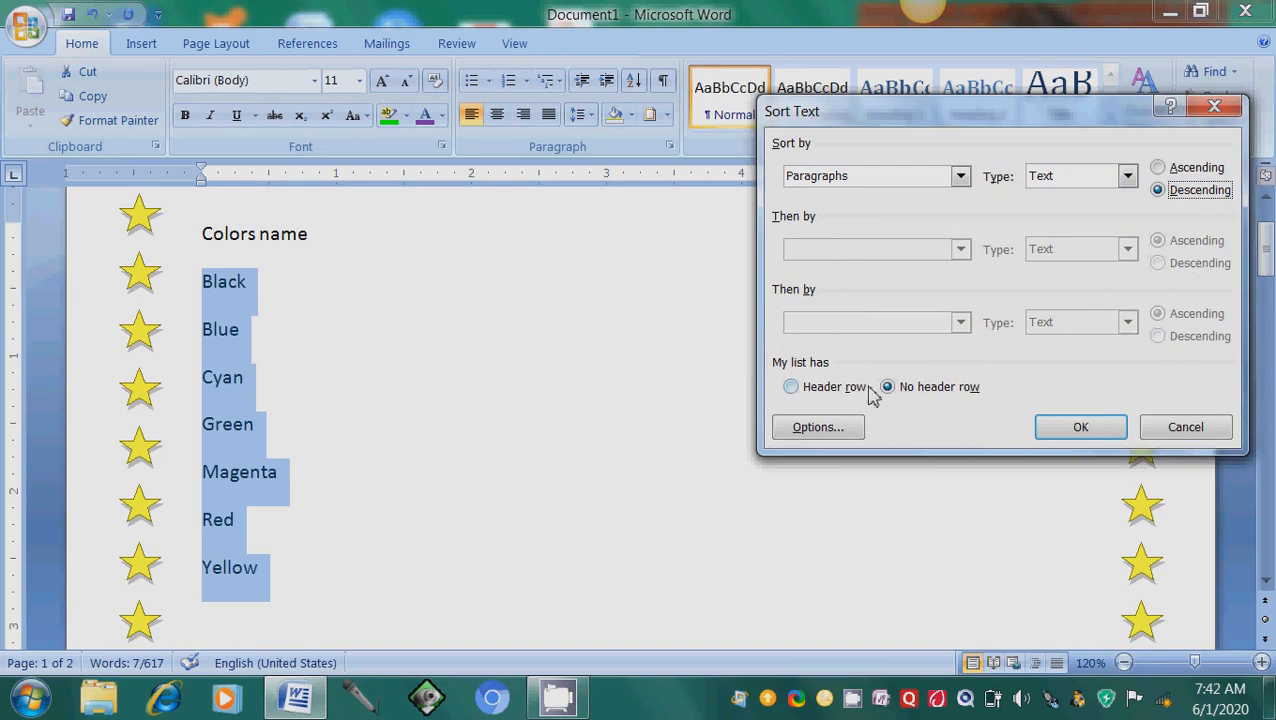
{"action": "left_click", "coordinate": [830, 397]}
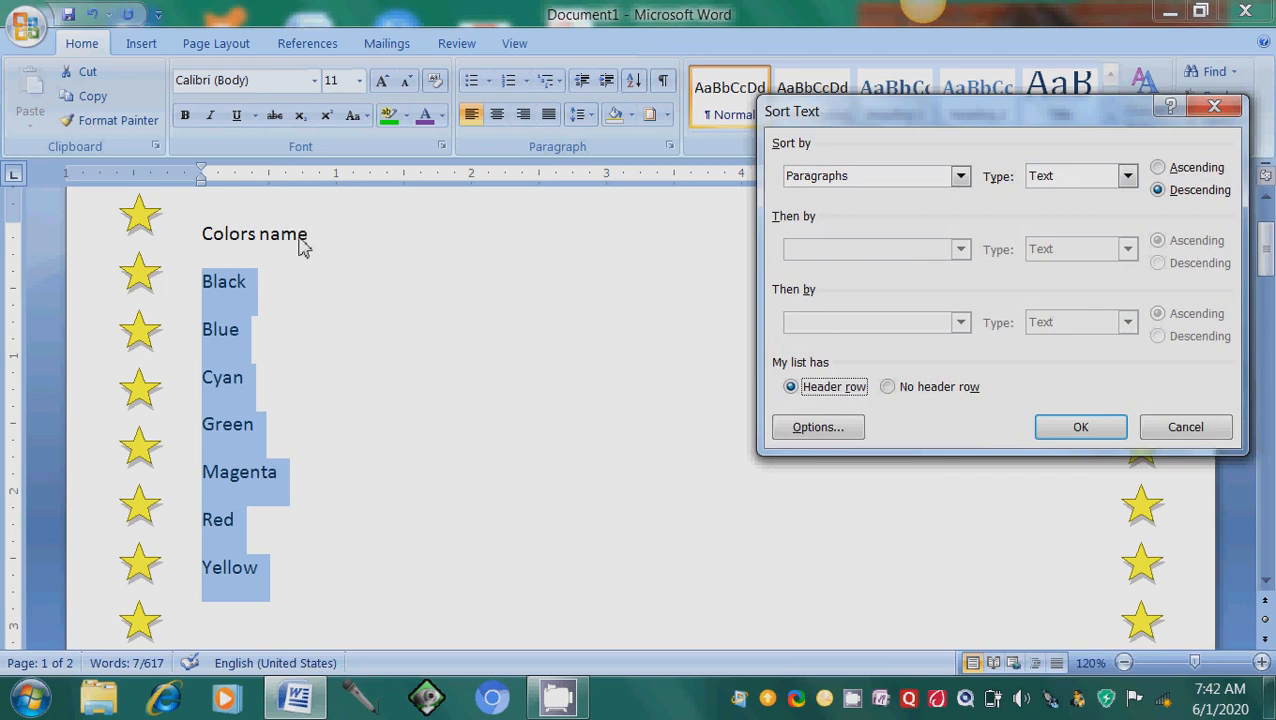
{"action": "left_click", "coordinate": [928, 396]}
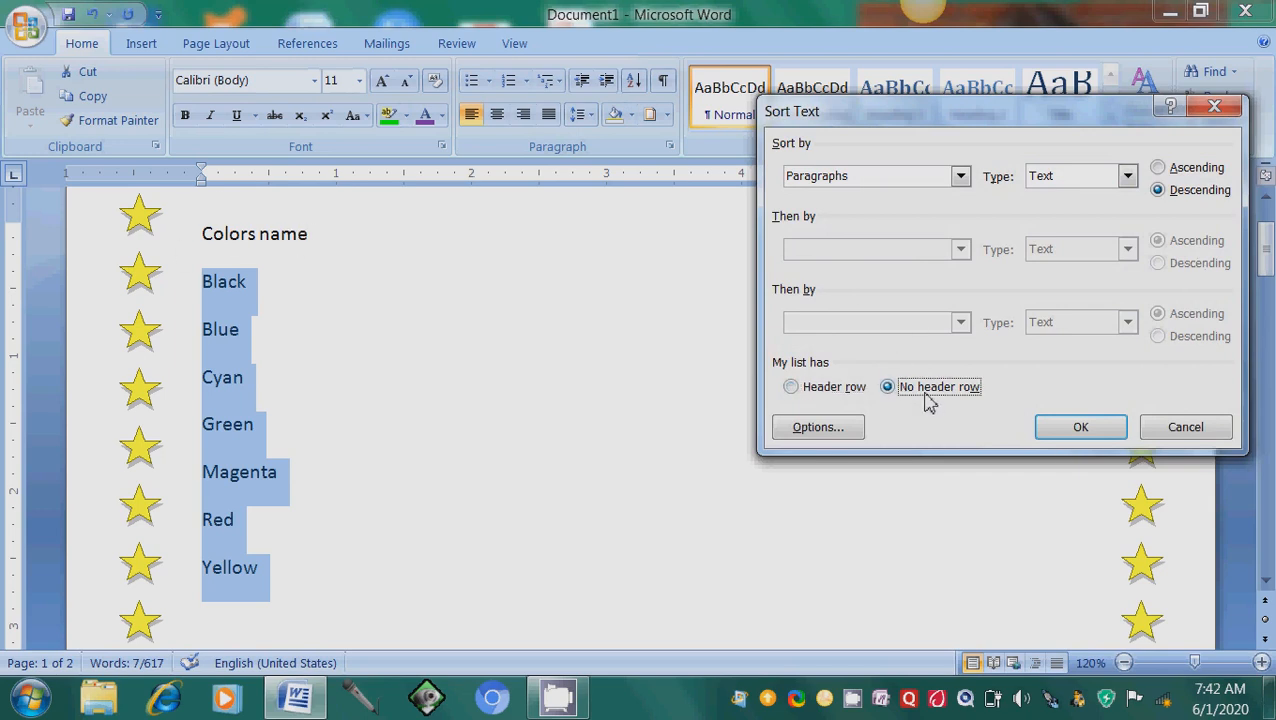
{"action": "left_click", "coordinate": [1068, 440]}
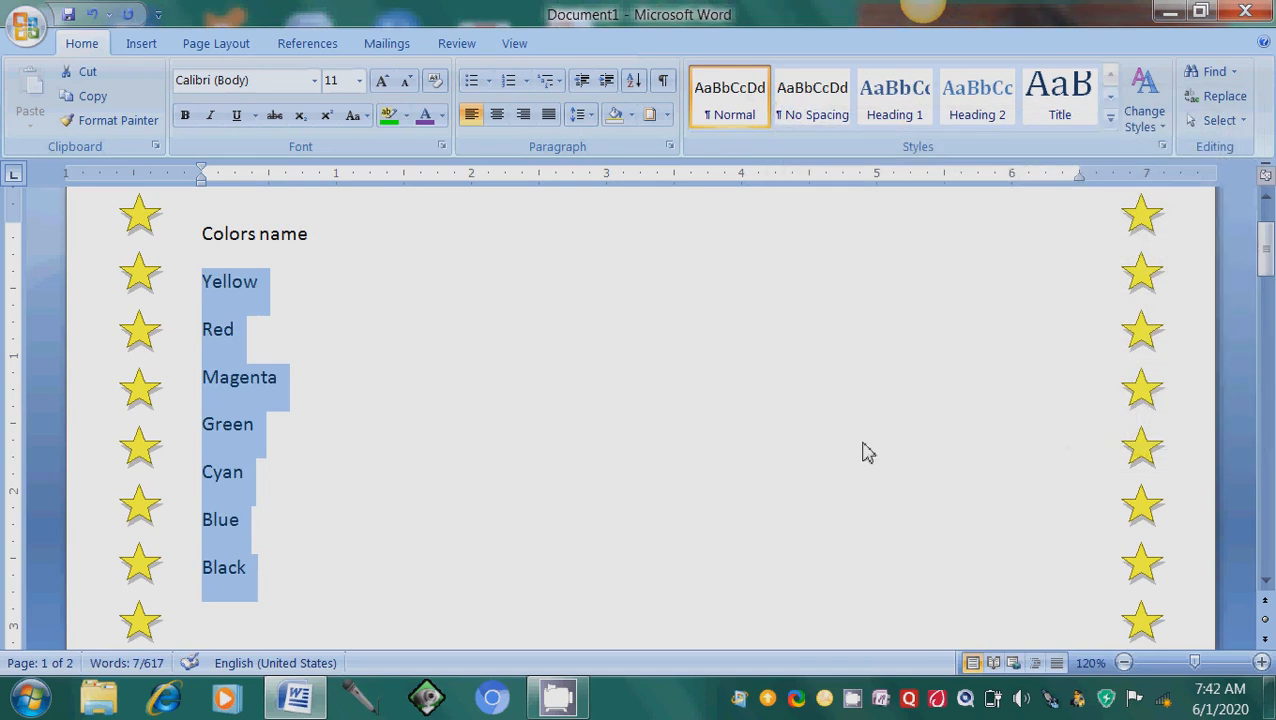
{"action": "left_click", "coordinate": [519, 547]}
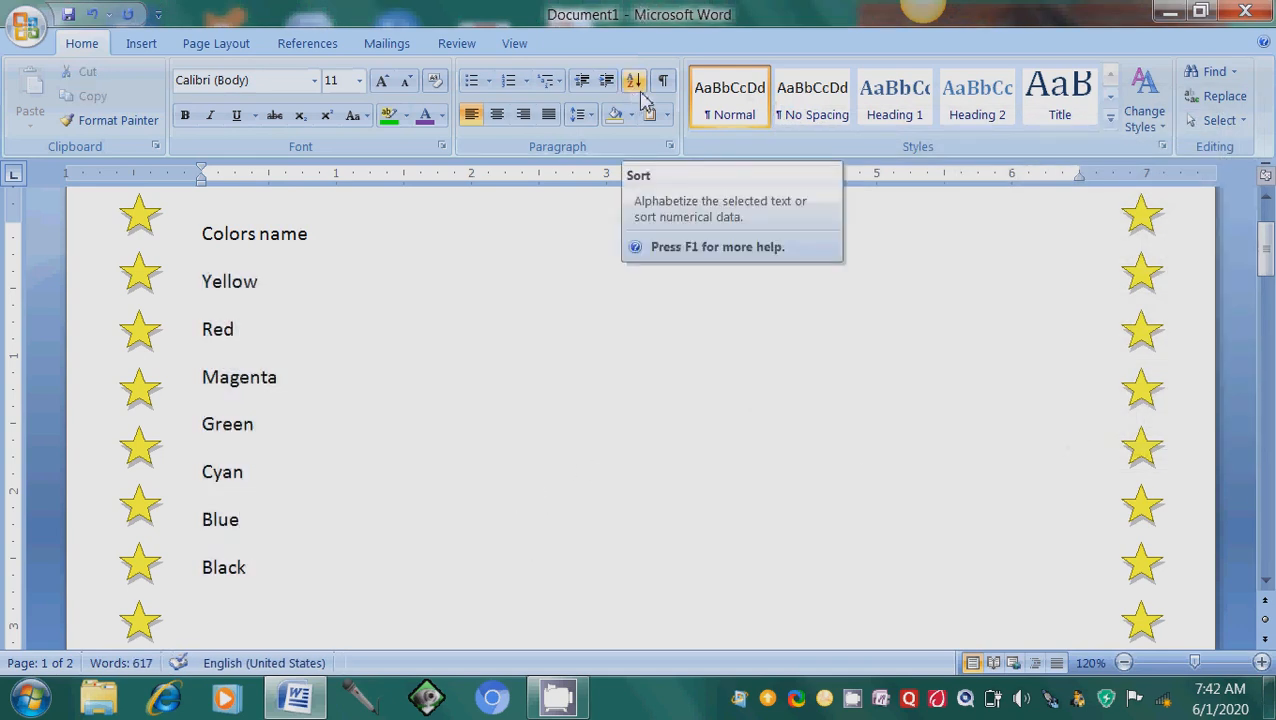
{"action": "key", "text": "ctrl+a"}
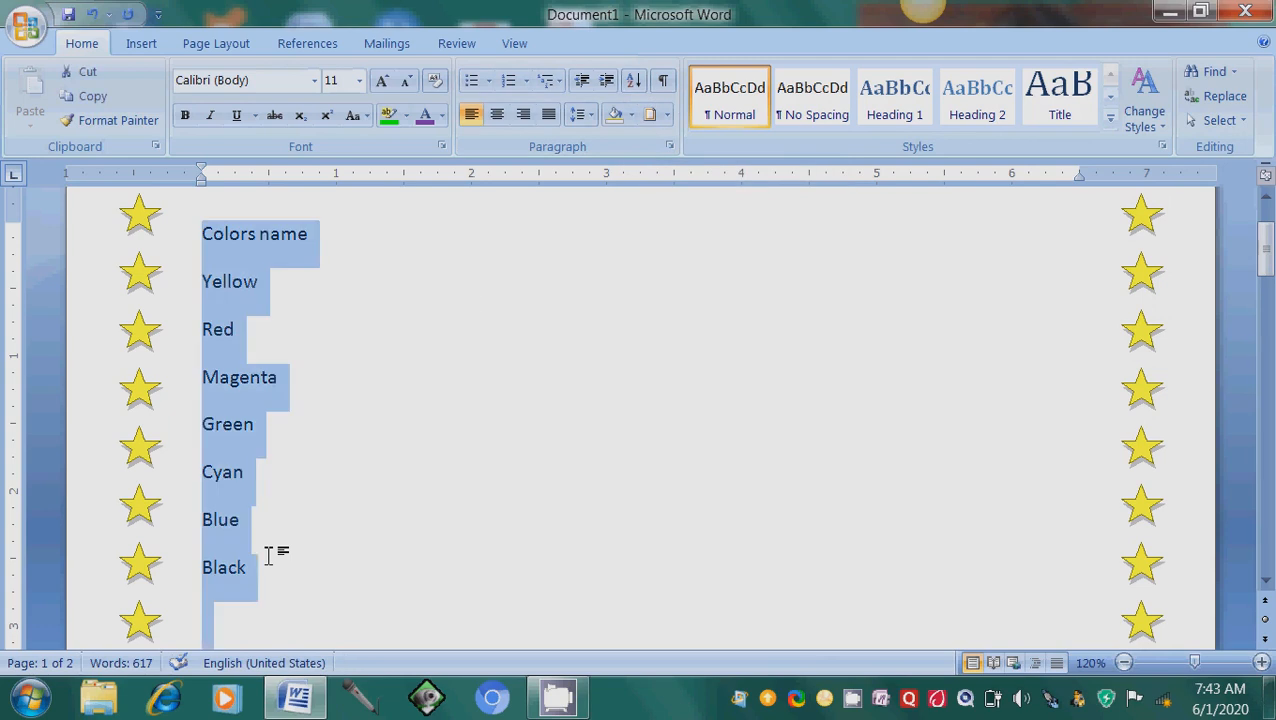
{"action": "type", "text": "="}
{"action": "key", "text": "BackSpace"}
{"action": "key", "text": "ctrl+z"}
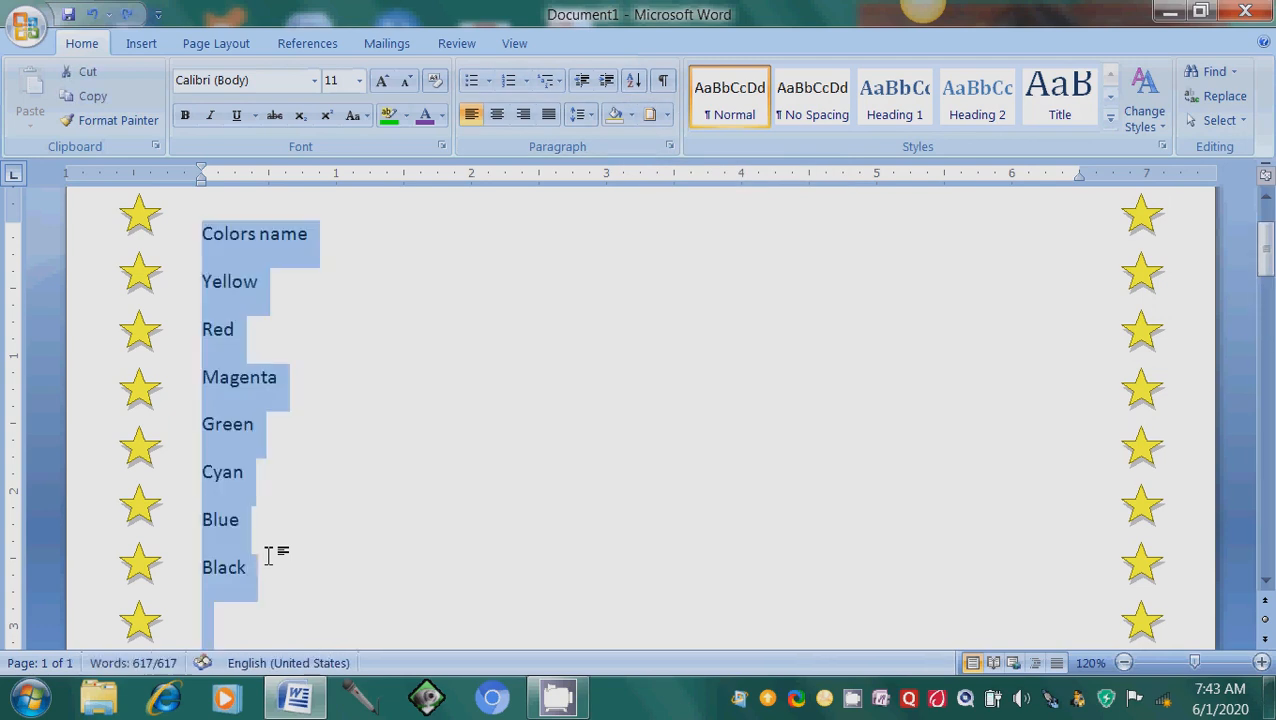
Add a new paragraph above "Colors name" and generate sample paragraphs there with =rand()
{"action": "key", "text": "Left"}
{"action": "key", "text": "Return"}
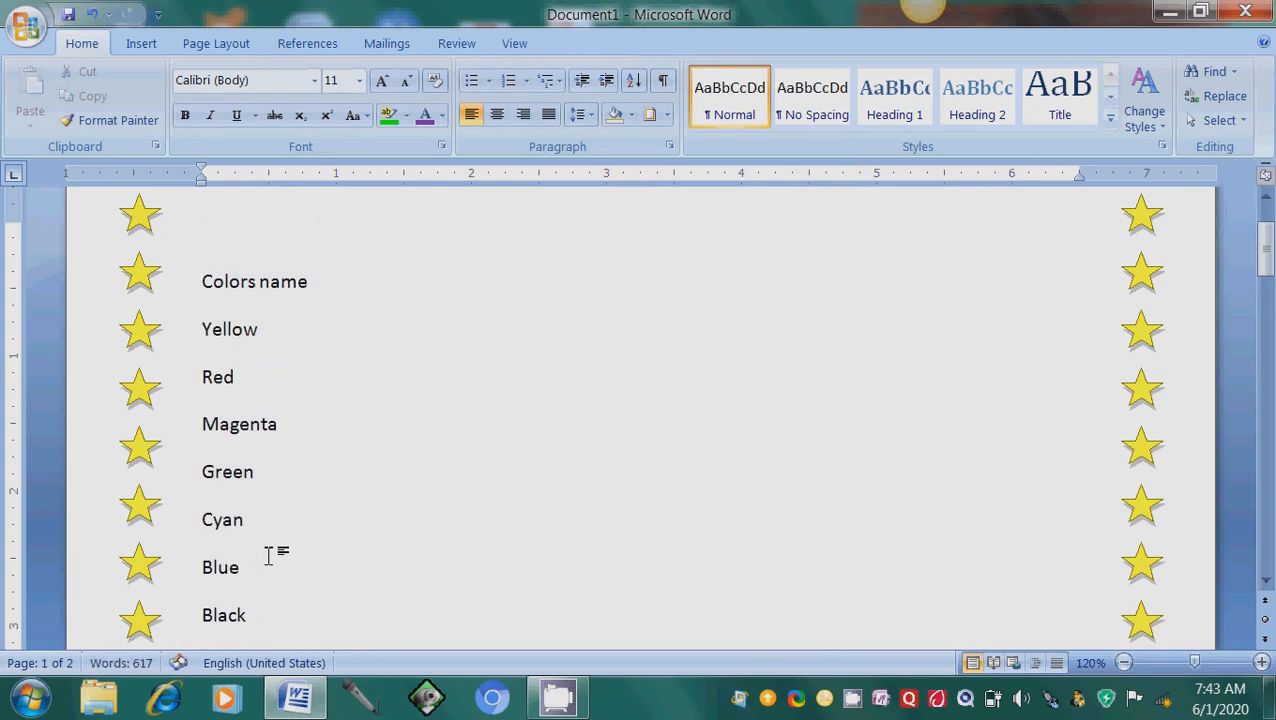
{"action": "type", "text": "=rand()"}
{"action": "key", "text": "Return"}
Increase the indent of the "On the Insert tab" paragraph by two levels
{"action": "key", "text": "Up"}
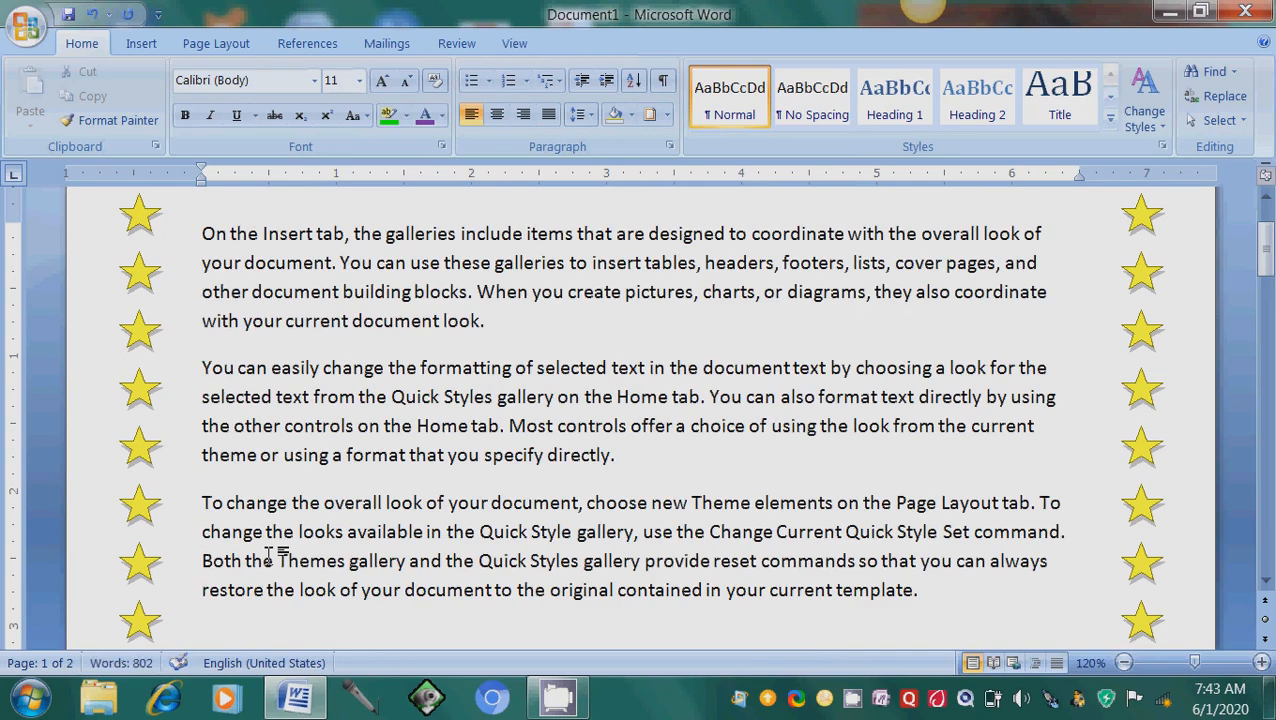
{"action": "left_click", "coordinate": [607, 88]}
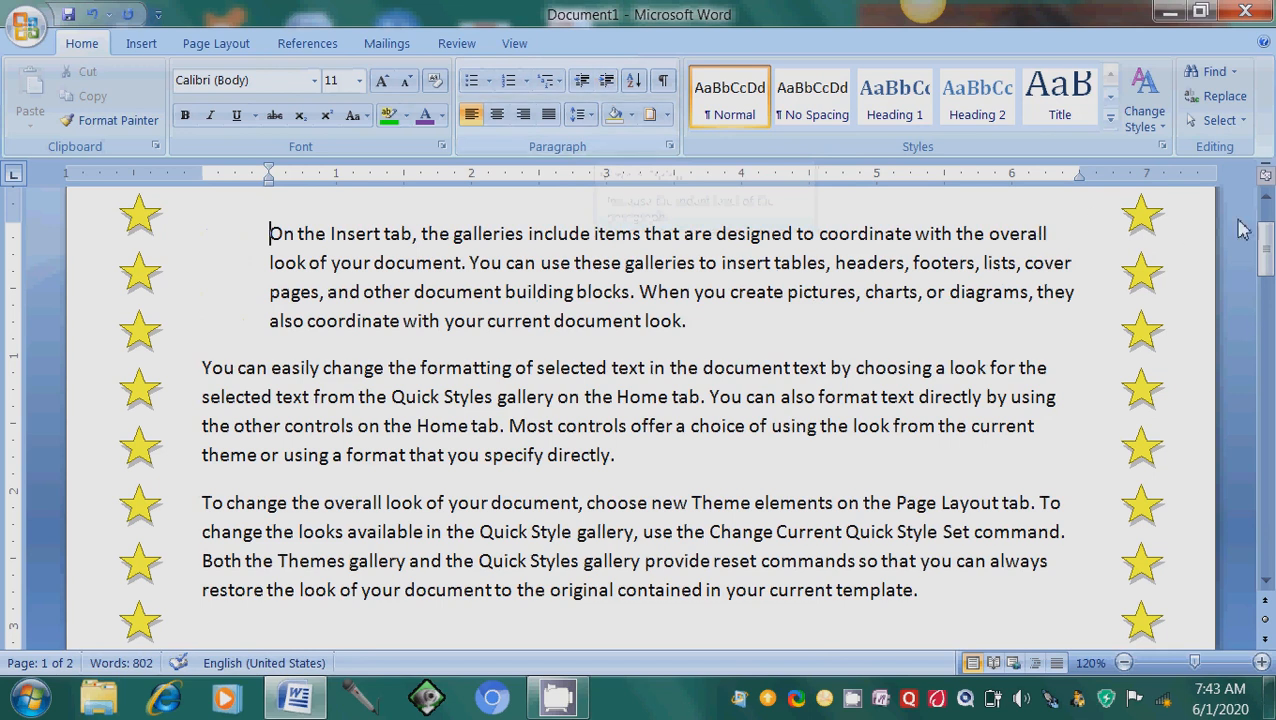
{"action": "scroll", "coordinate": [1266, 208], "scroll_direction": "up", "scroll_amount": 3}
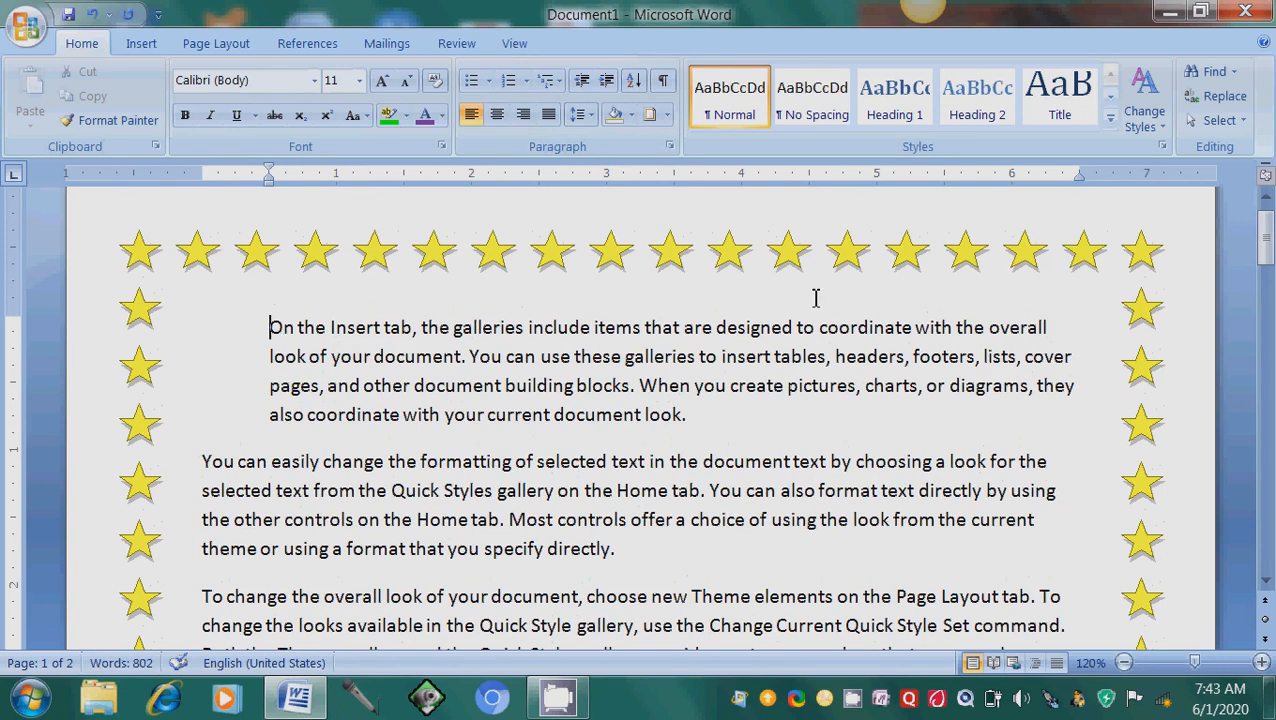
{"action": "left_click", "coordinate": [607, 81]}
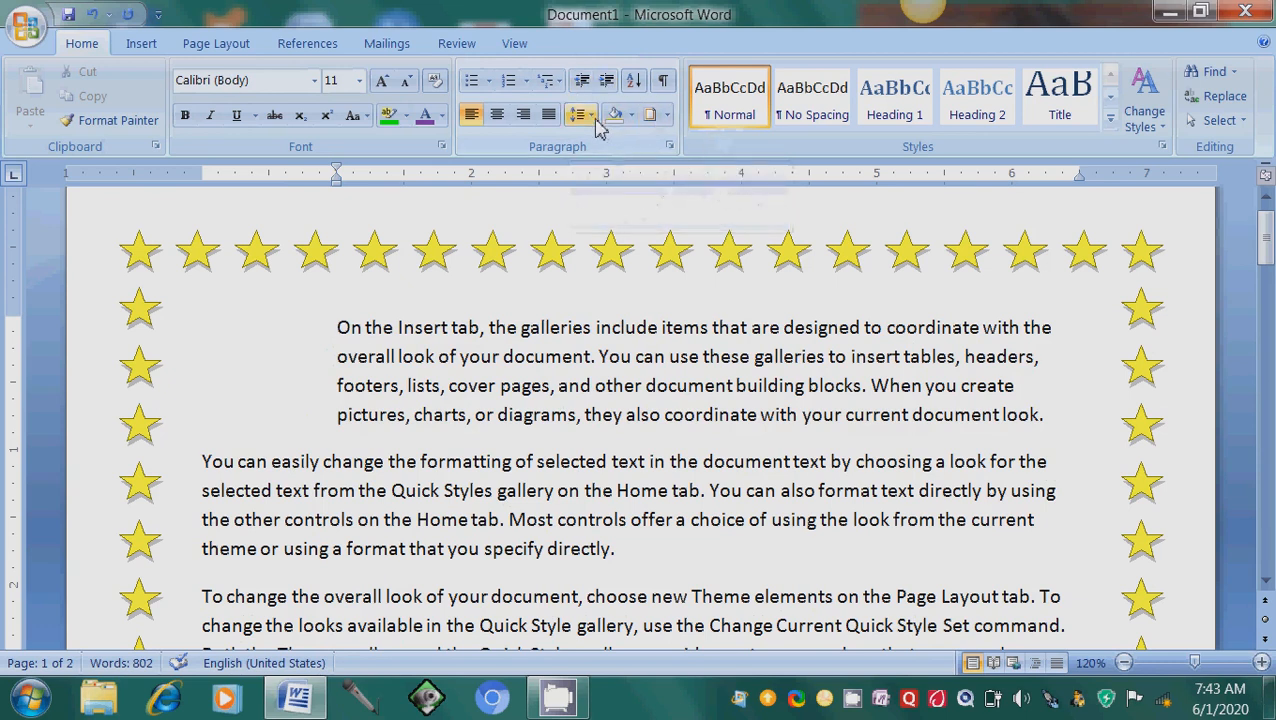
Open the line spacing options for the indented "On the Insert tab" paragraph and accept the existing settings
{"action": "left_click", "coordinate": [594, 118]}
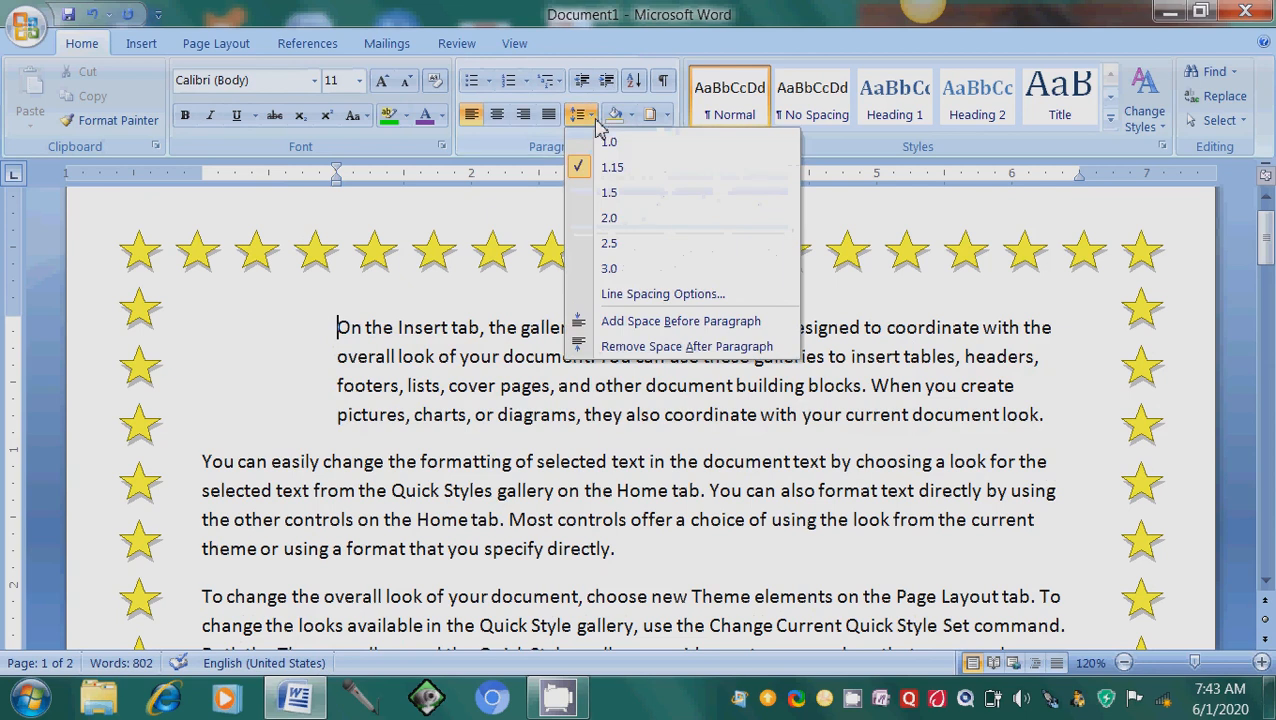
{"action": "left_click", "coordinate": [665, 294]}
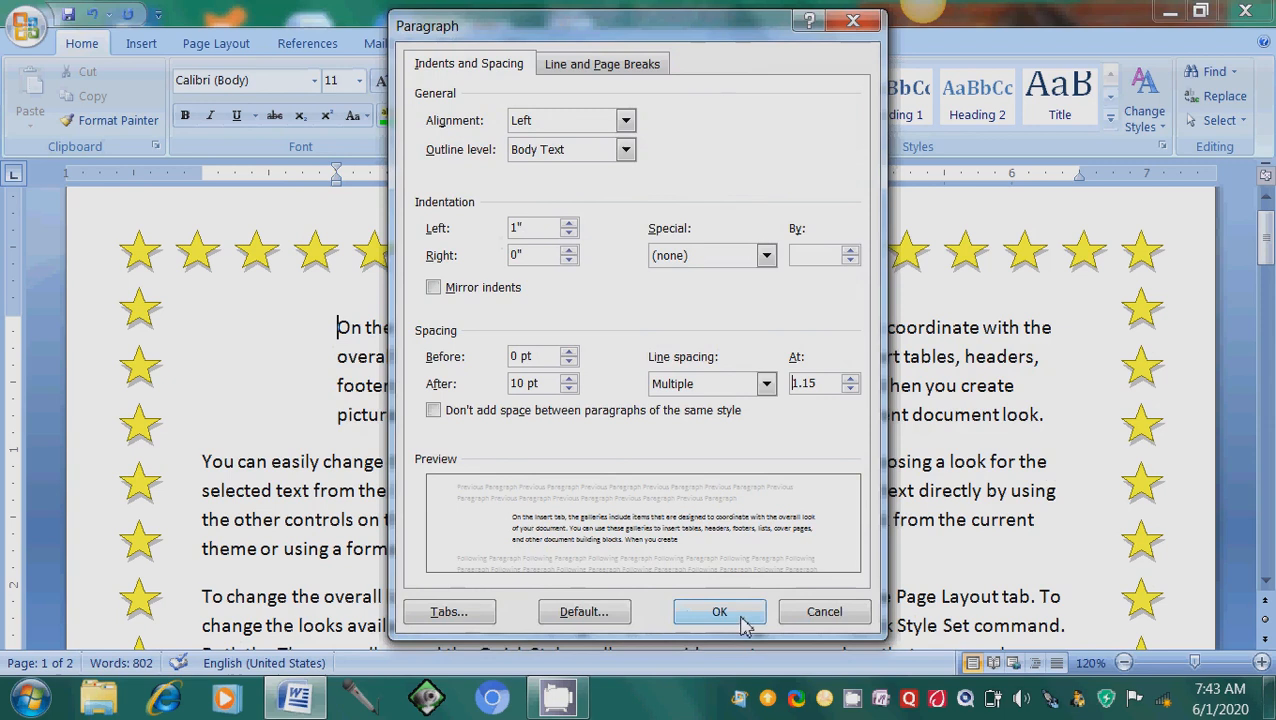
{"action": "left_click", "coordinate": [719, 612]}
Decrease the indent of the "On the Insert tab" paragraph by two levels, back to the margin
{"action": "left_click", "coordinate": [410, 384]}
{"action": "left_click", "coordinate": [583, 82]}
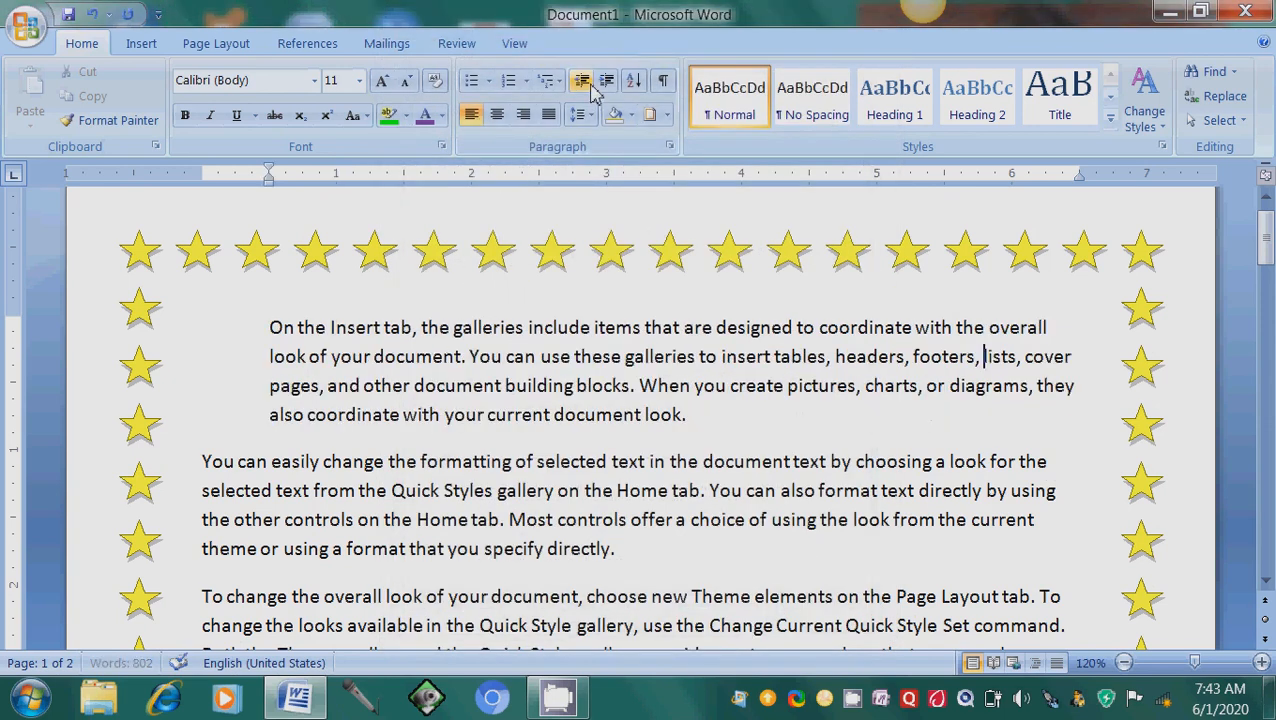
{"action": "left_click", "coordinate": [590, 89]}
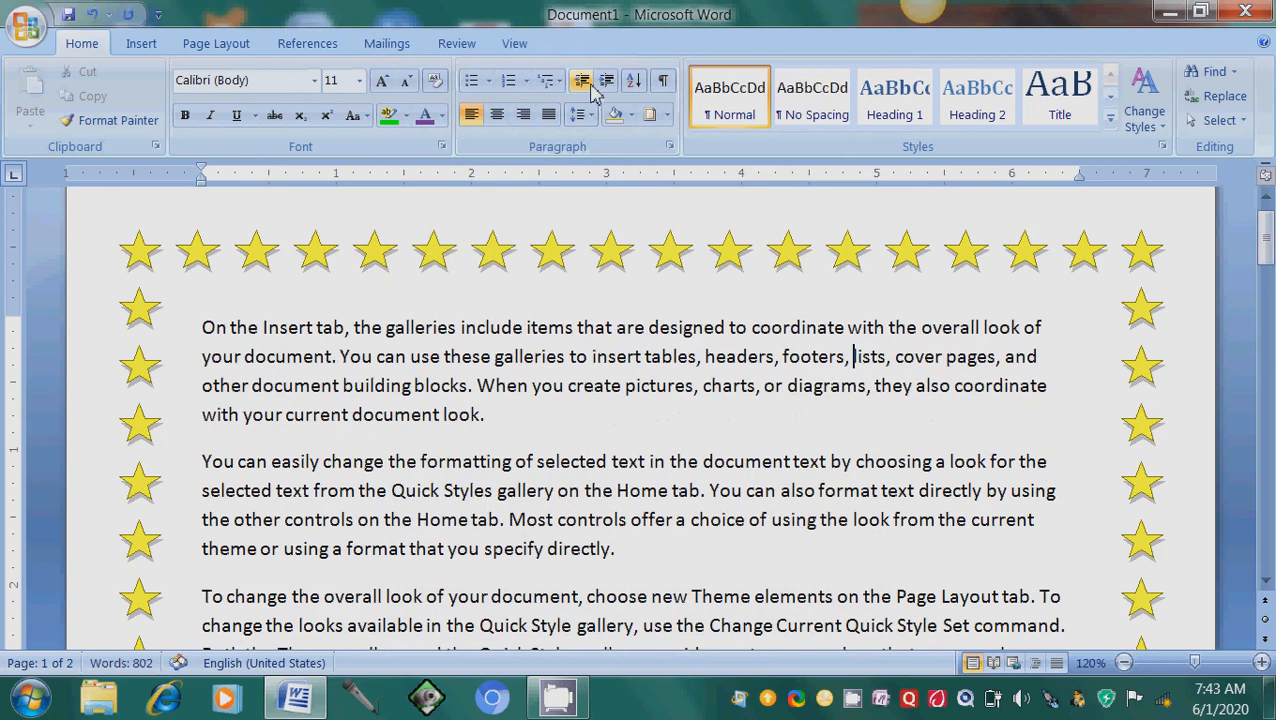
Increase the indent of the same paragraph by two levels, and decrease it by one level
{"action": "left_click", "coordinate": [600, 88]}
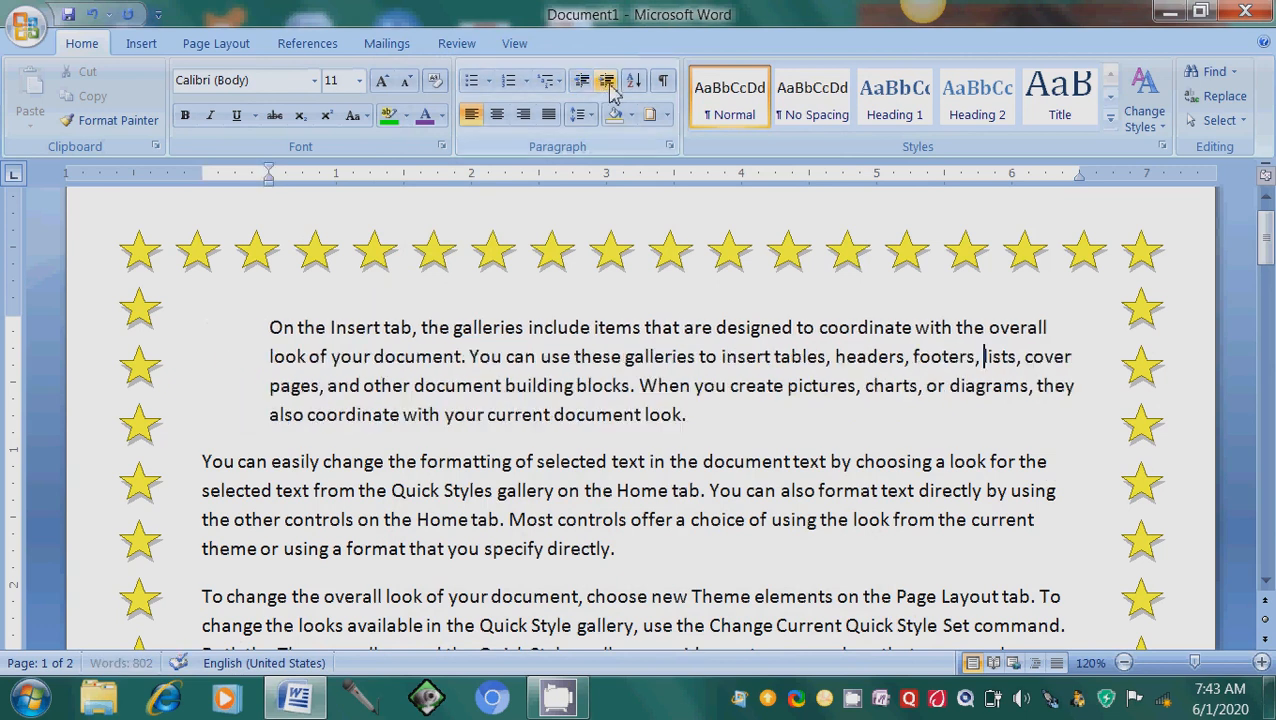
{"action": "left_click", "coordinate": [600, 88]}
{"action": "left_click", "coordinate": [583, 86]}
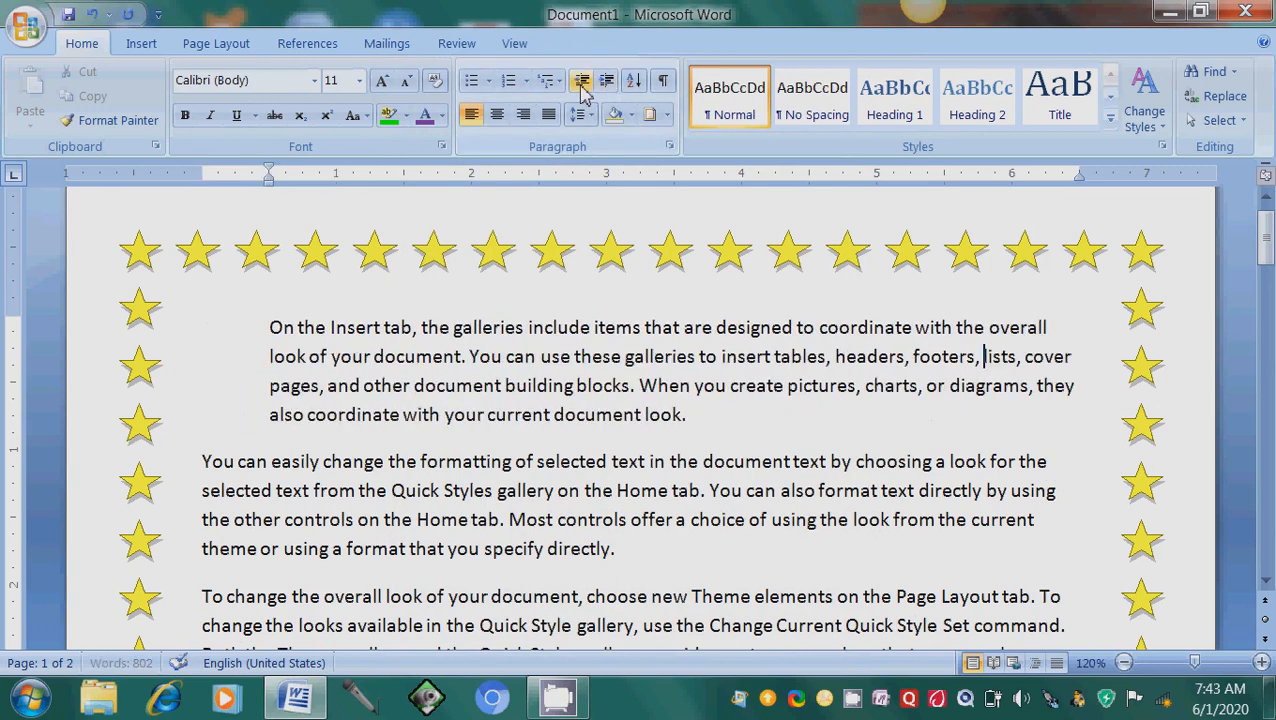
Select the seven color names from Yellow to Black under "Colors name" and apply default round bullets
{"action": "left_click", "coordinate": [507, 377]}
{"action": "key", "text": "Down"}
{"action": "key", "text": "Down"}
{"action": "key", "text": "Down"}
{"action": "key", "text": "Down"}
{"action": "key", "text": "Down"}
{"action": "key", "text": "Down"}
{"action": "key", "text": "Down"}
{"action": "key", "text": "Down"}
{"action": "key", "text": "Down"}
{"action": "key", "text": "Down"}
{"action": "key", "text": "Down"}
{"action": "key", "text": "Down"}
{"action": "key", "text": "Down"}
{"action": "key", "text": "Down"}
{"action": "key", "text": "Down"}
{"action": "key", "text": "Down"}
{"action": "key", "text": "Down"}
{"action": "key", "text": "Down"}
{"action": "key", "text": "Down"}
{"action": "key", "text": "Down"}
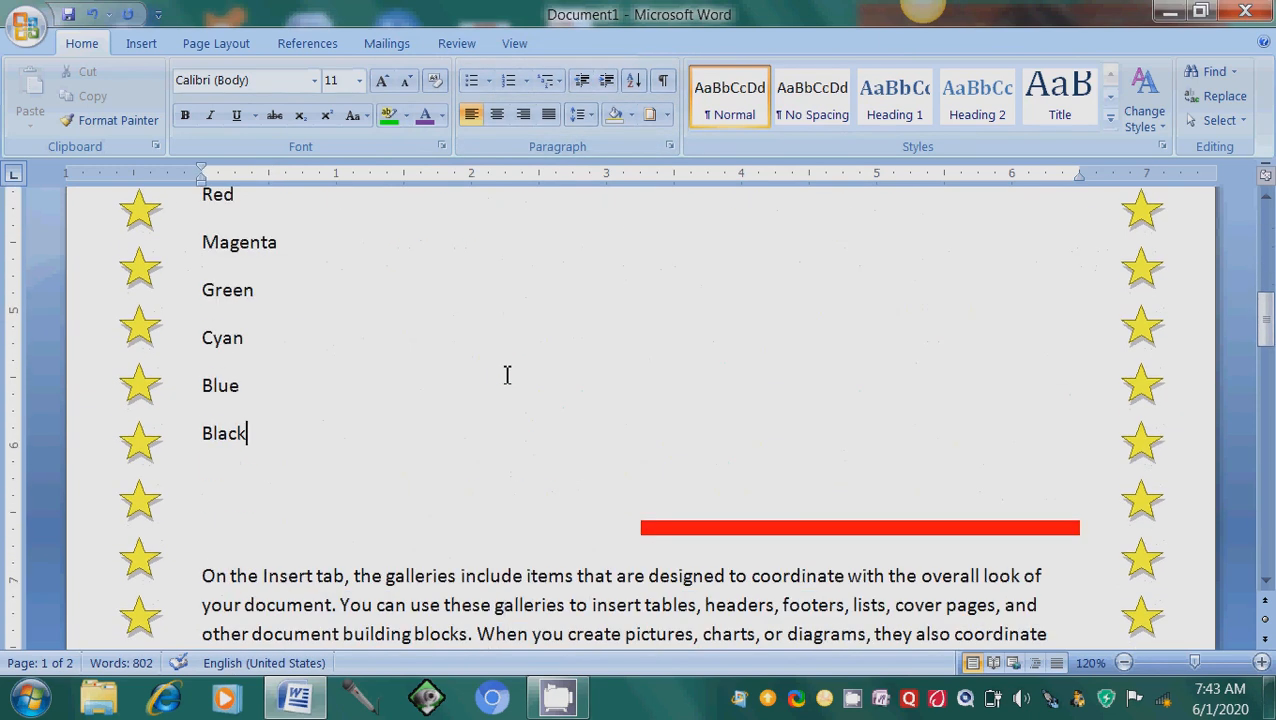
{"action": "key", "text": "ctrl+shift+Up"}
{"action": "key", "text": "ctrl+shift+Up"}
{"action": "key", "text": "ctrl+shift+Up"}
{"action": "key", "text": "ctrl+shift+Up"}
{"action": "key", "text": "ctrl+shift+Up"}
{"action": "key", "text": "ctrl+shift+Up"}
{"action": "key", "text": "ctrl+shift+Up"}
{"action": "key", "text": "ctrl+shift+Up"}
{"action": "key", "text": "ctrl+shift+Up"}
{"action": "key", "text": "ctrl+shift+Down"}
{"action": "key", "text": "ctrl+shift+Down"}
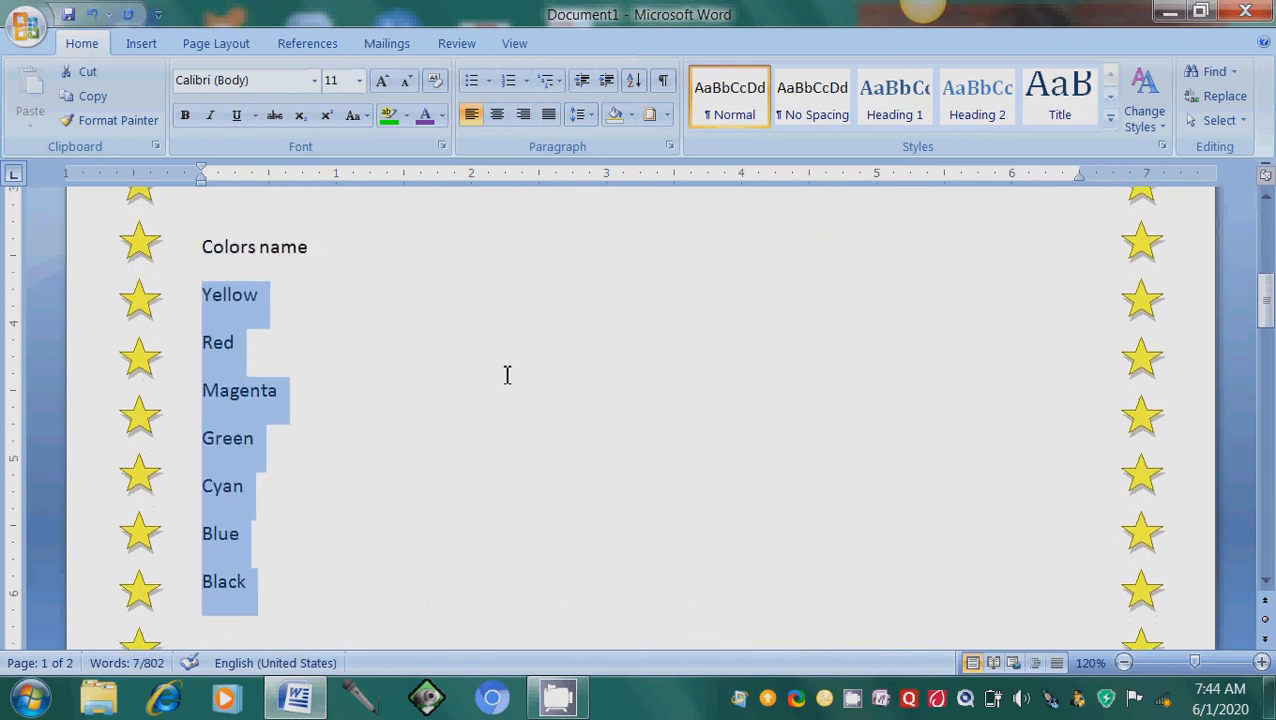
{"action": "key", "text": "ctrl+shift+l"}
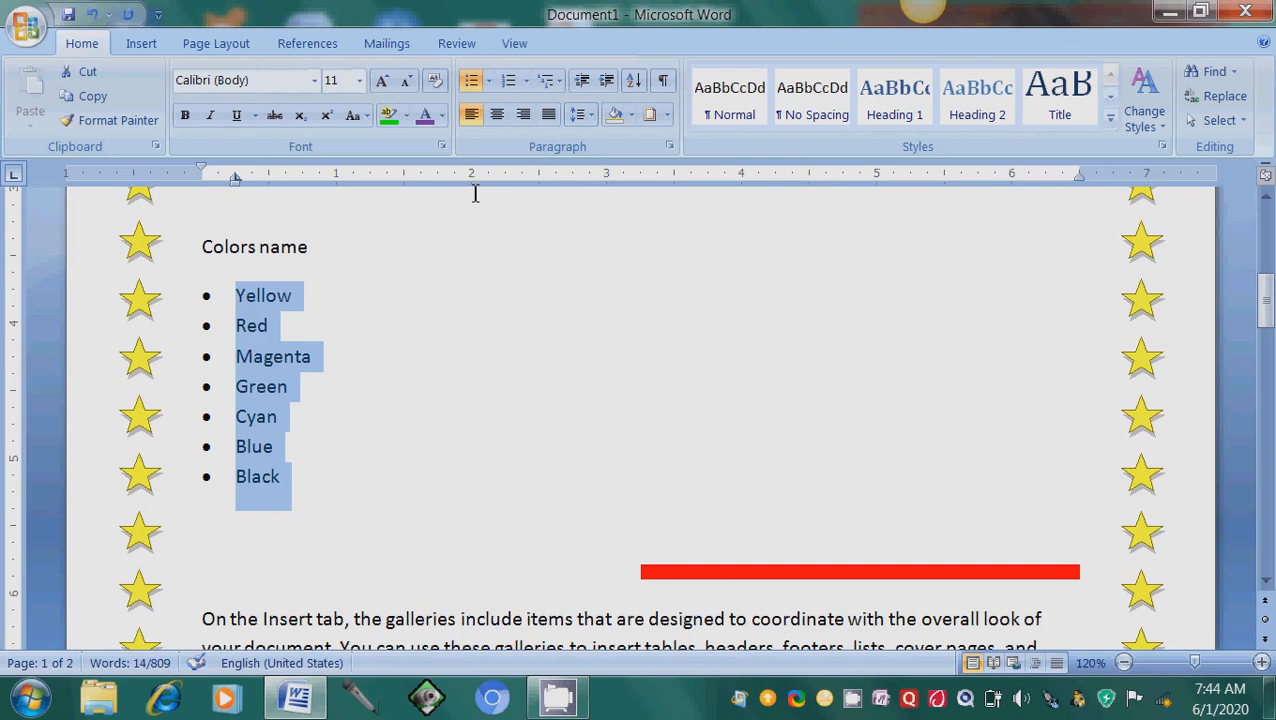
View the bullet library, and reset the selected color names to the Normal style without bullets
{"action": "left_click", "coordinate": [489, 81]}
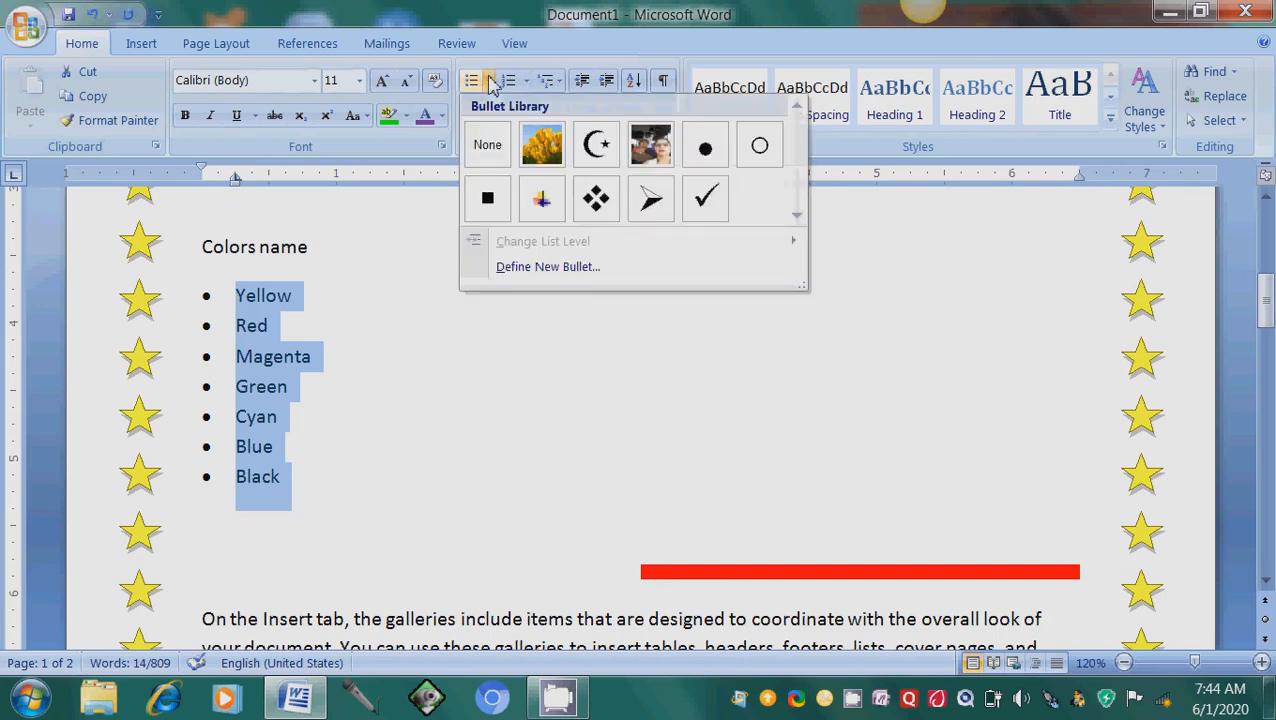
{"action": "left_click", "coordinate": [425, 429]}
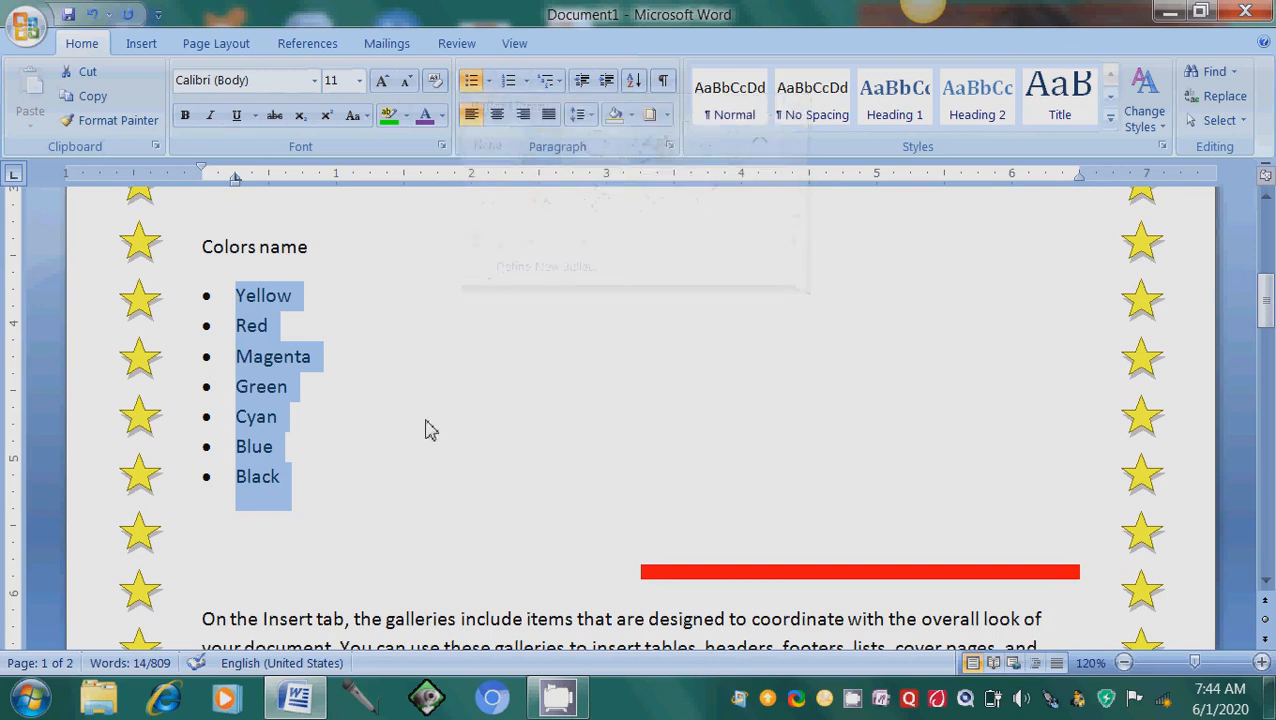
{"action": "key", "text": "ctrl+shift+n"}
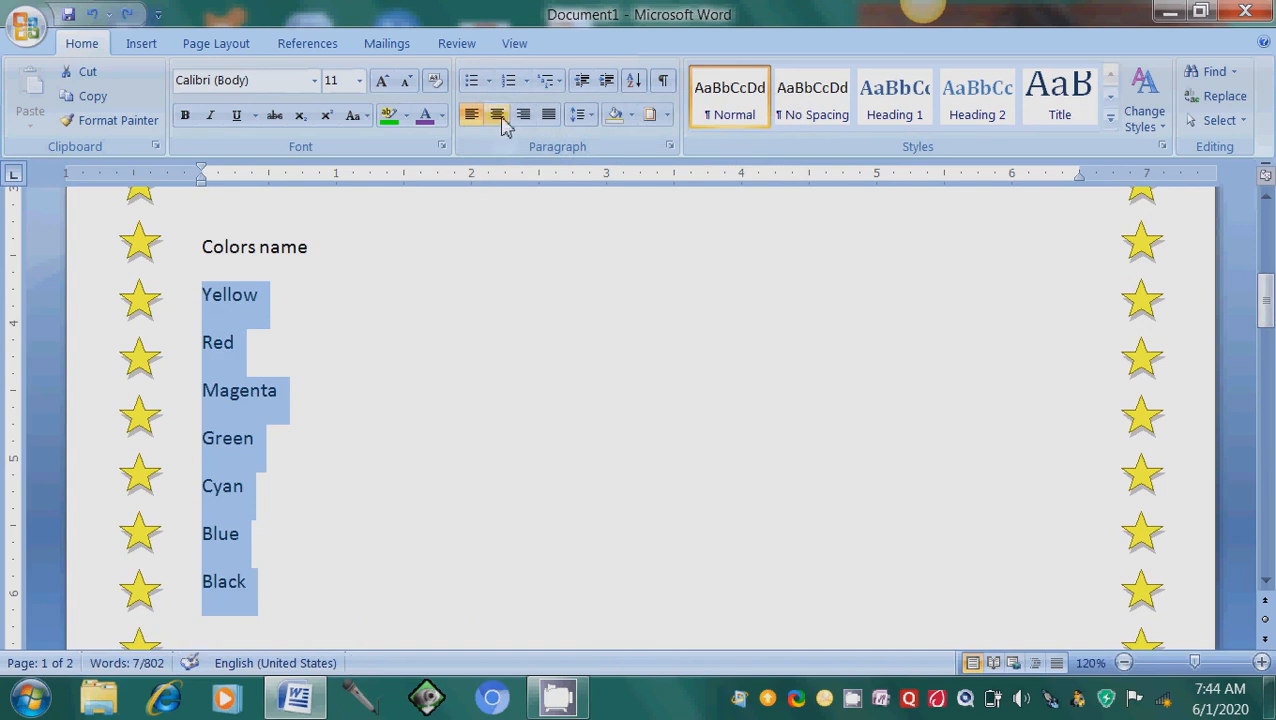
Apply the crescent-and-star bullet to the color names, and switch them to the arrowhead bullet
{"action": "left_click", "coordinate": [487, 82]}
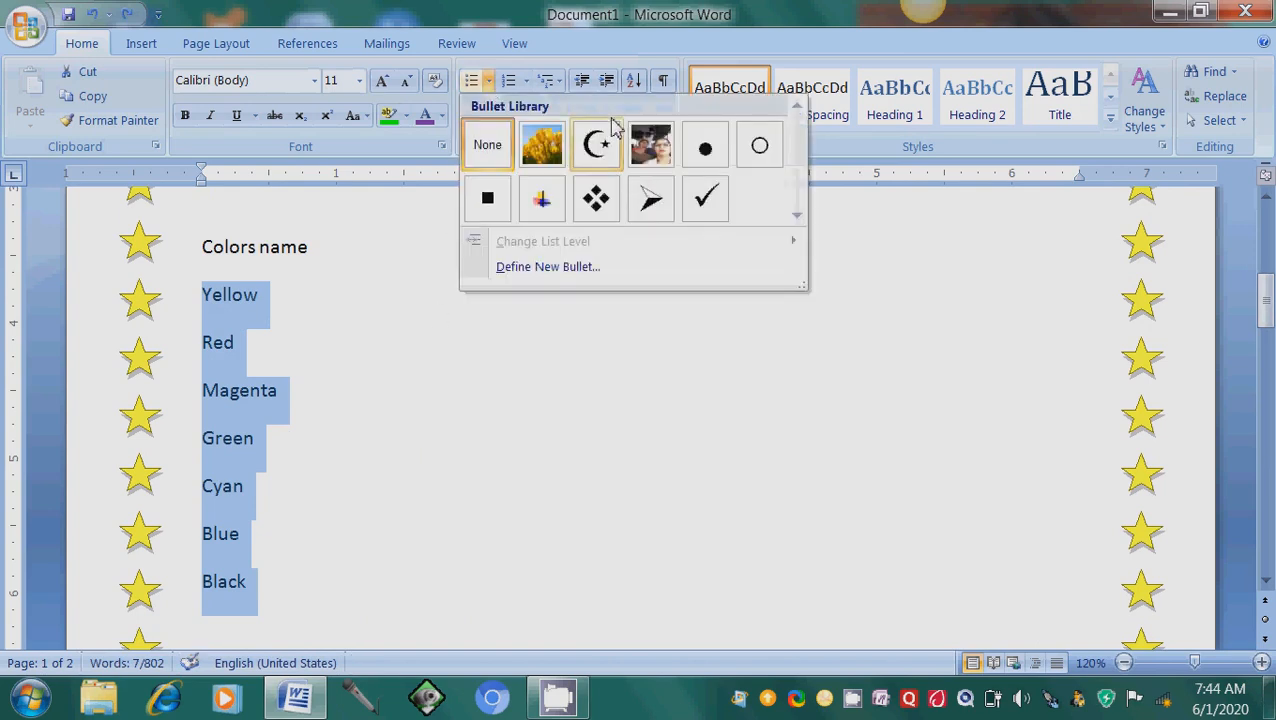
{"action": "left_click", "coordinate": [597, 147]}
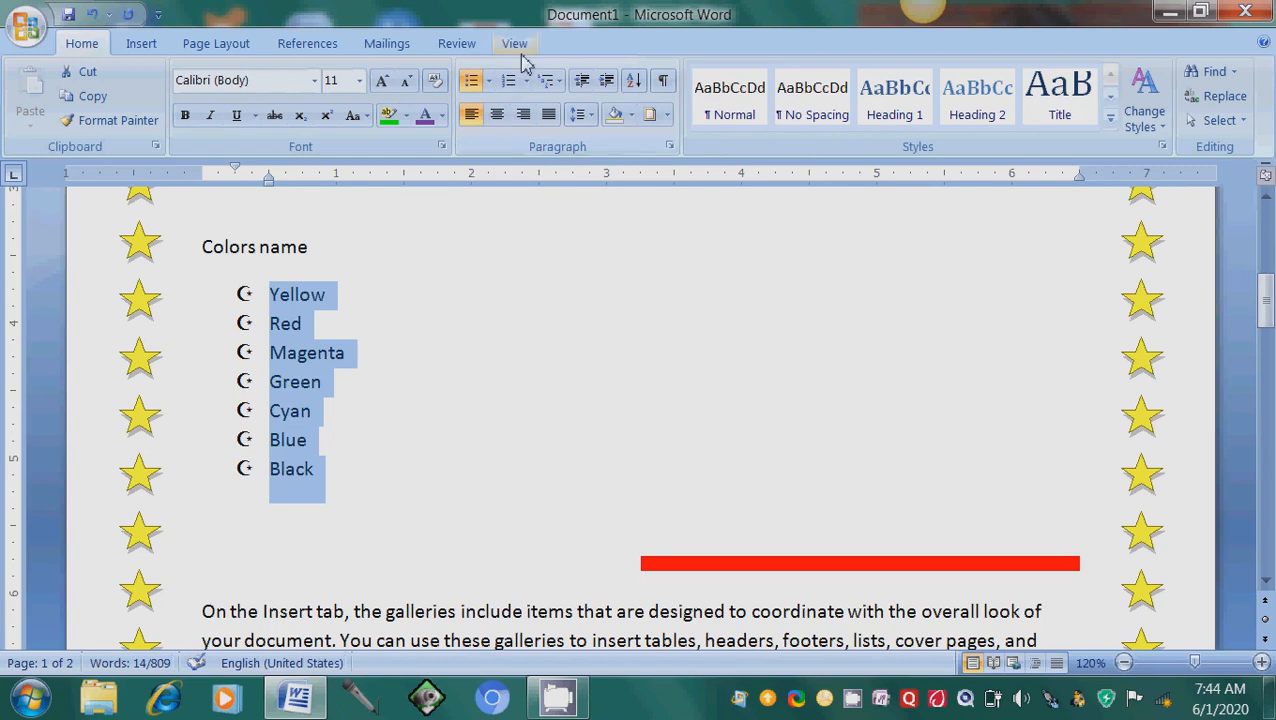
{"action": "left_click", "coordinate": [488, 82]}
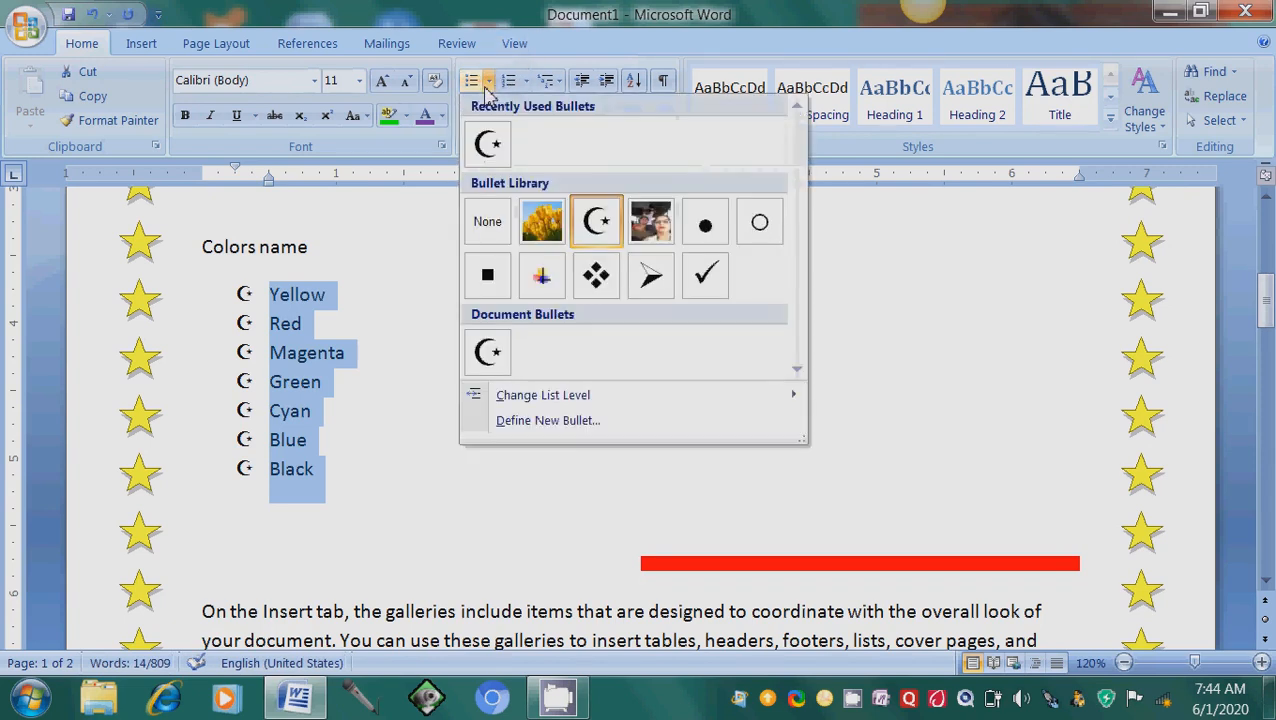
{"action": "left_click", "coordinate": [651, 290]}
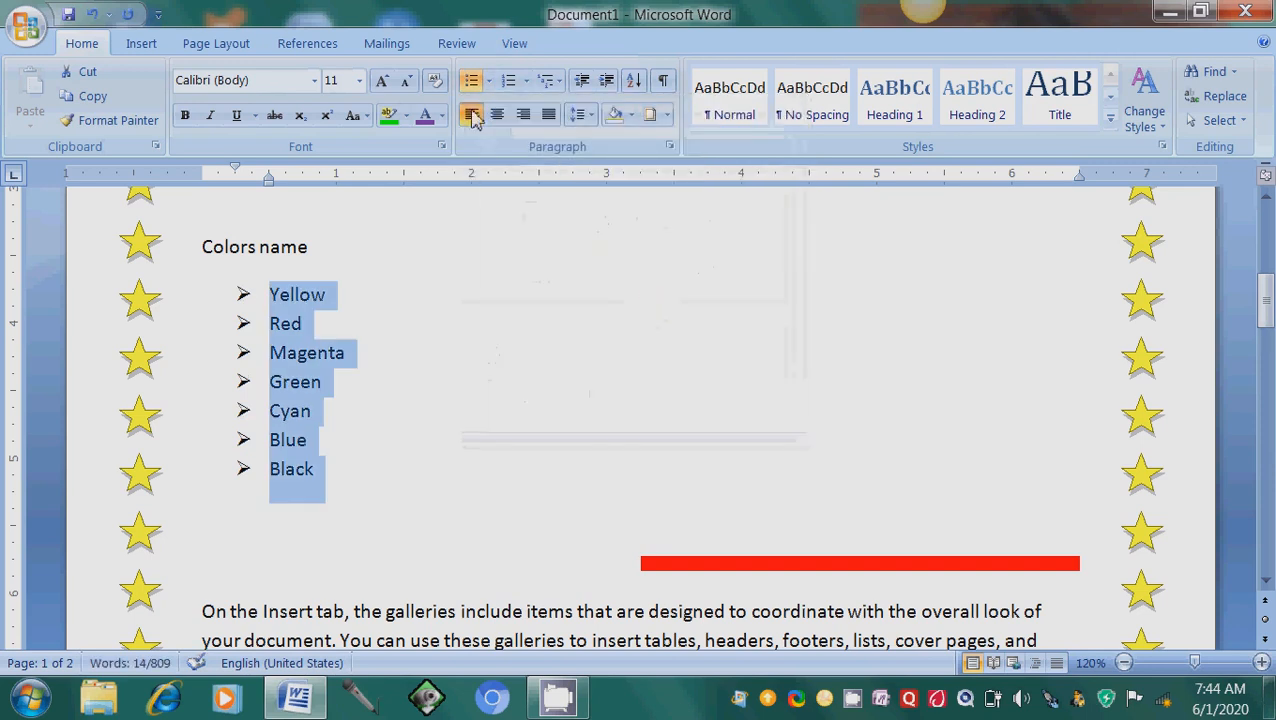
Define the airplane symbol from the Webdings font, character code 241, as the new bullet for the color list
{"action": "left_click", "coordinate": [488, 84]}
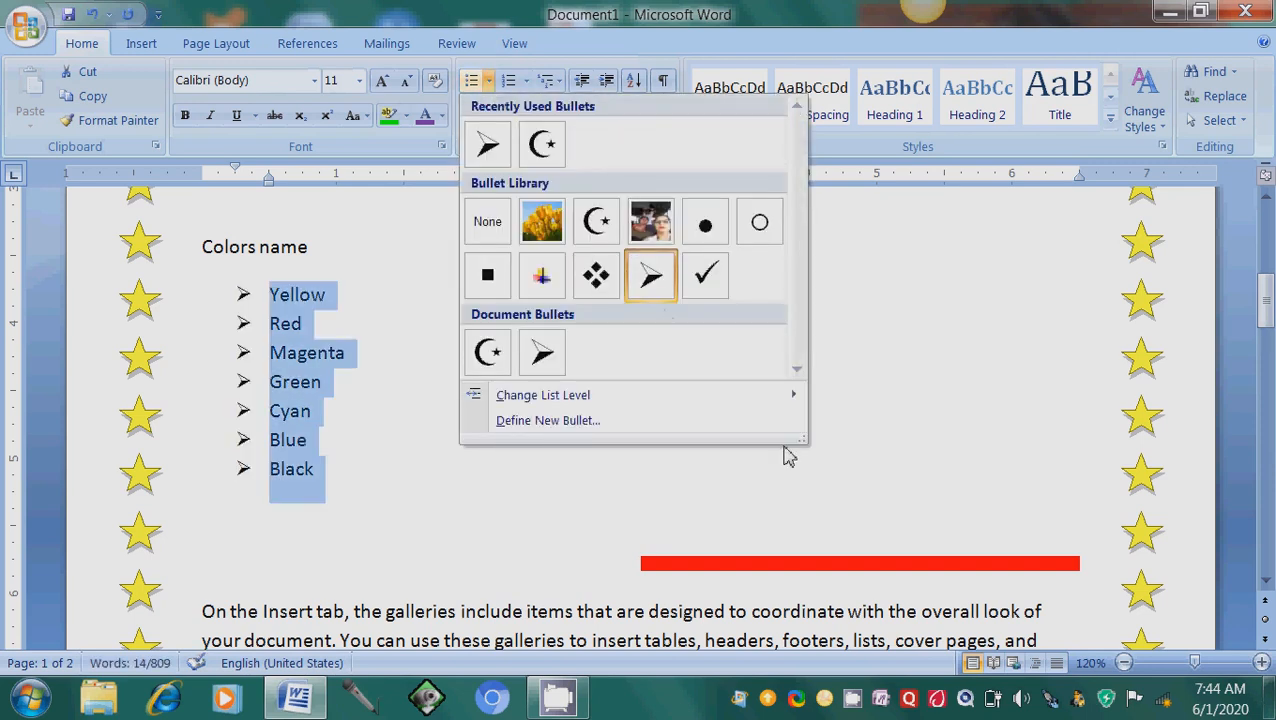
{"action": "left_click", "coordinate": [619, 429]}
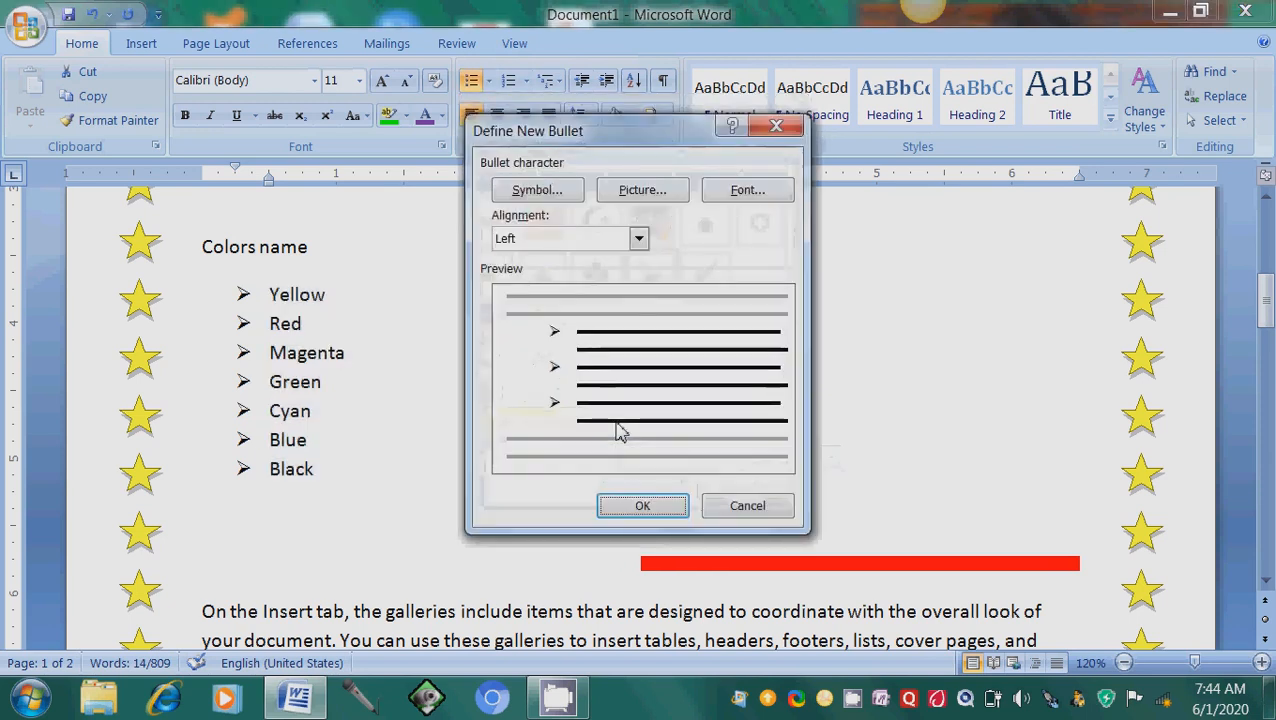
{"action": "left_click", "coordinate": [548, 192]}
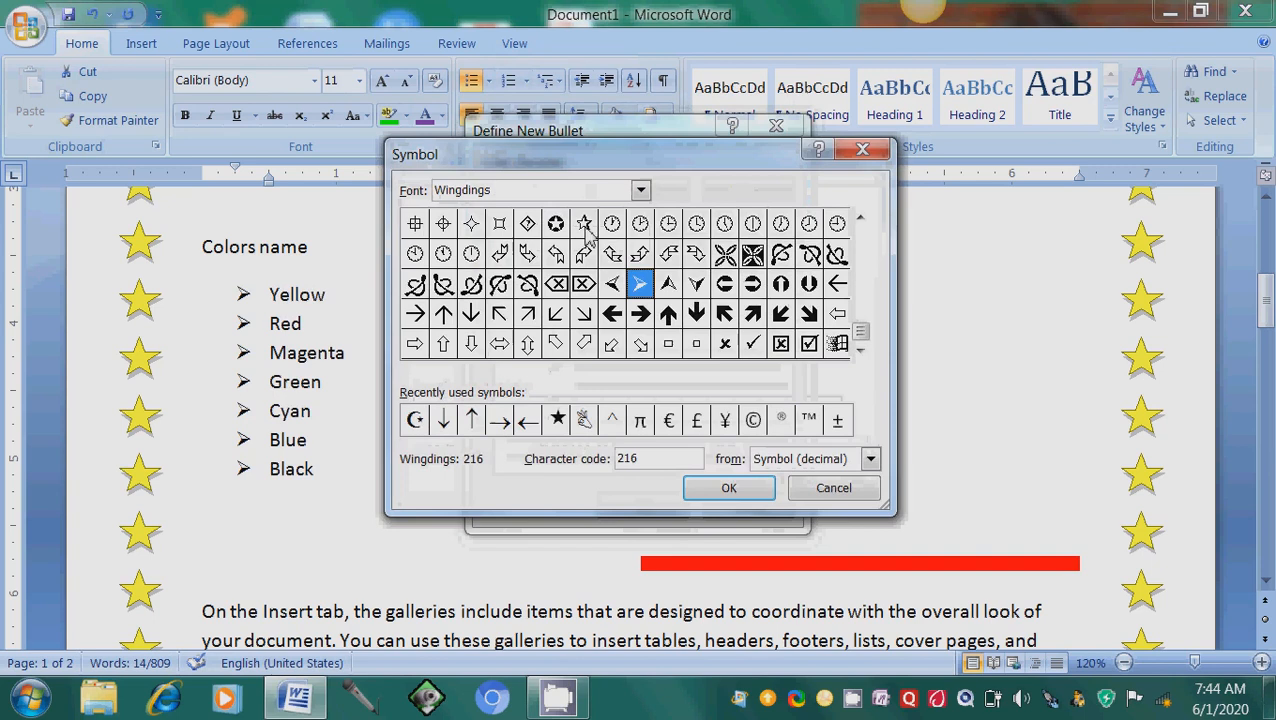
{"action": "left_click", "coordinate": [474, 288]}
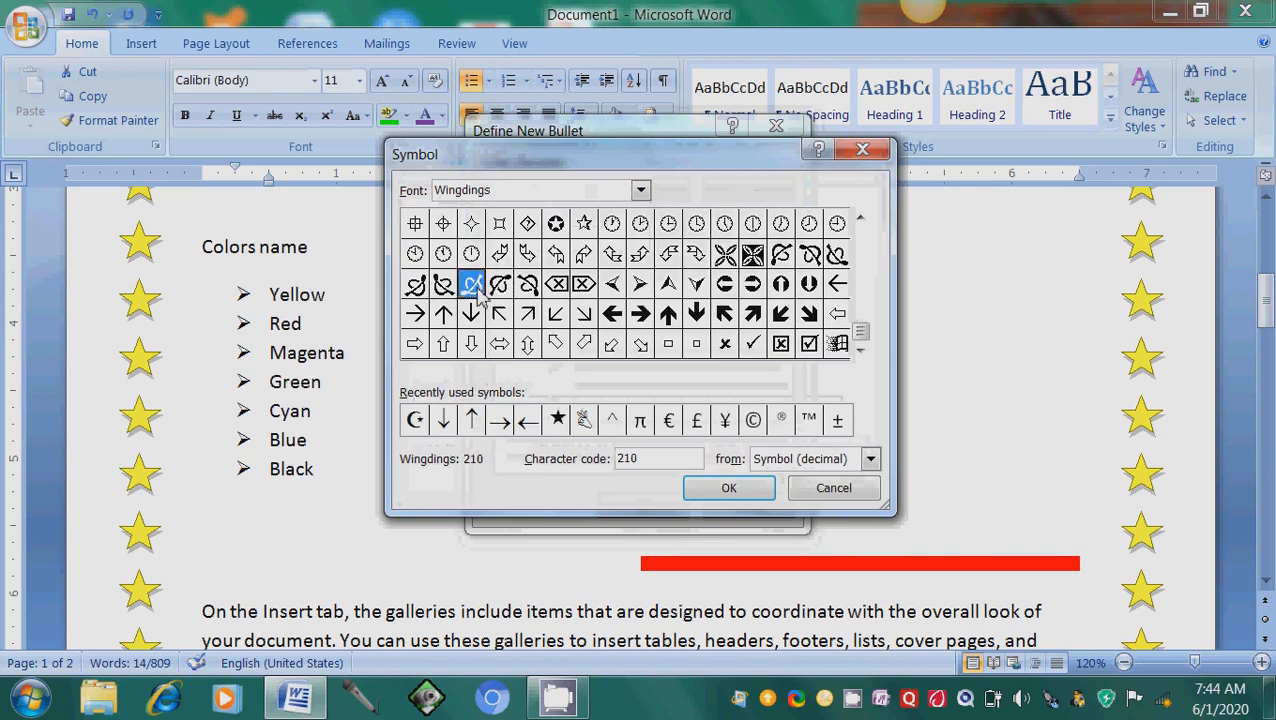
{"action": "left_click", "coordinate": [640, 190]}
{"action": "left_click", "coordinate": [462, 255]}
{"action": "left_click", "coordinate": [645, 316]}
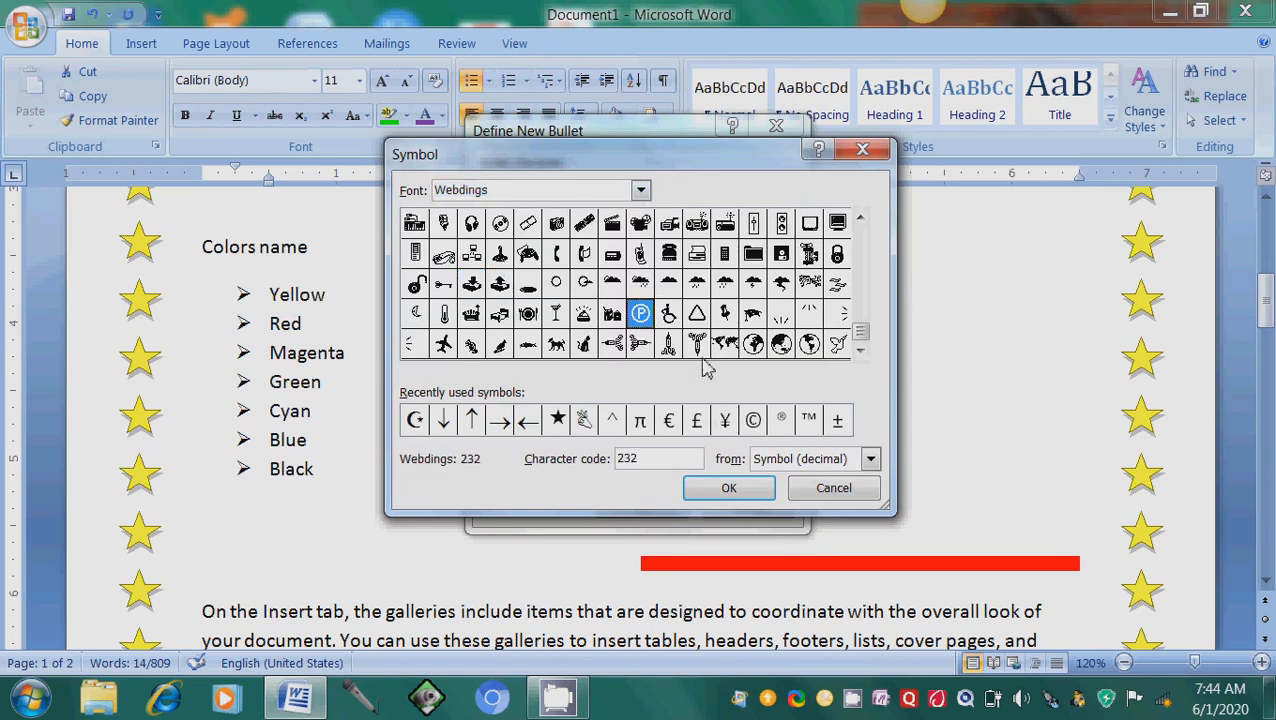
{"action": "left_click", "coordinate": [443, 348]}
{"action": "left_click", "coordinate": [728, 489]}
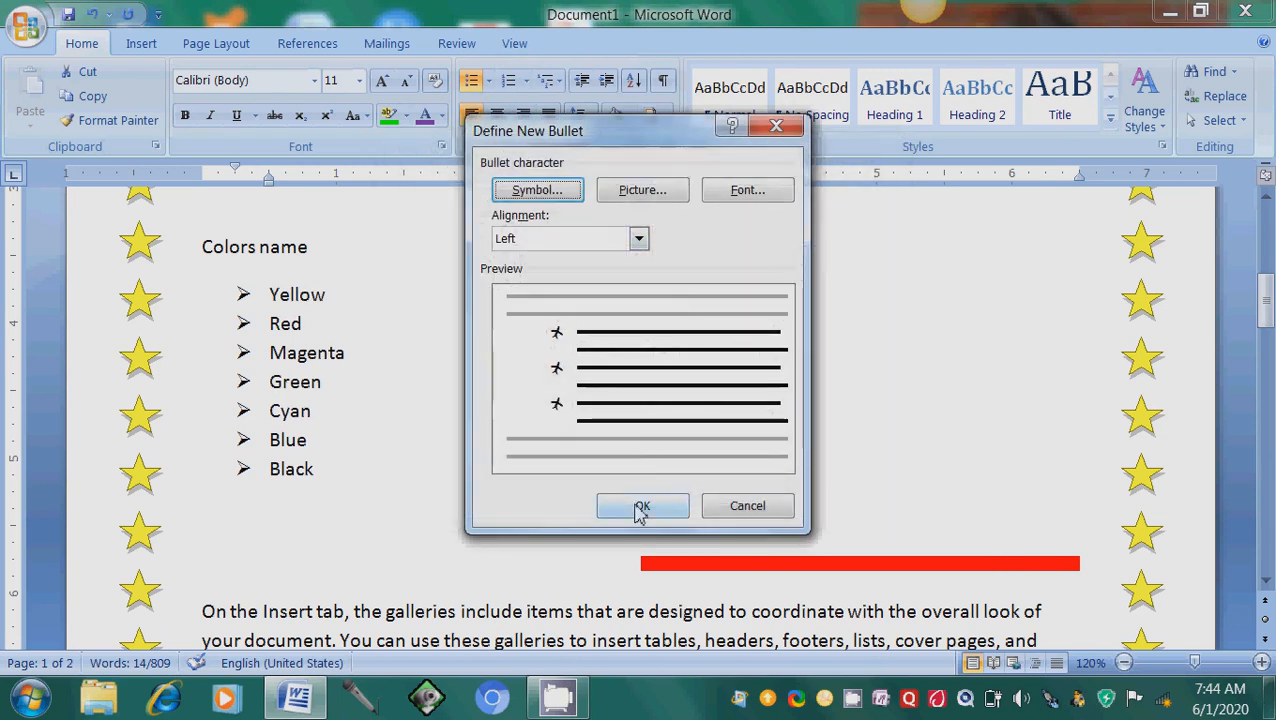
{"action": "left_click", "coordinate": [640, 508]}
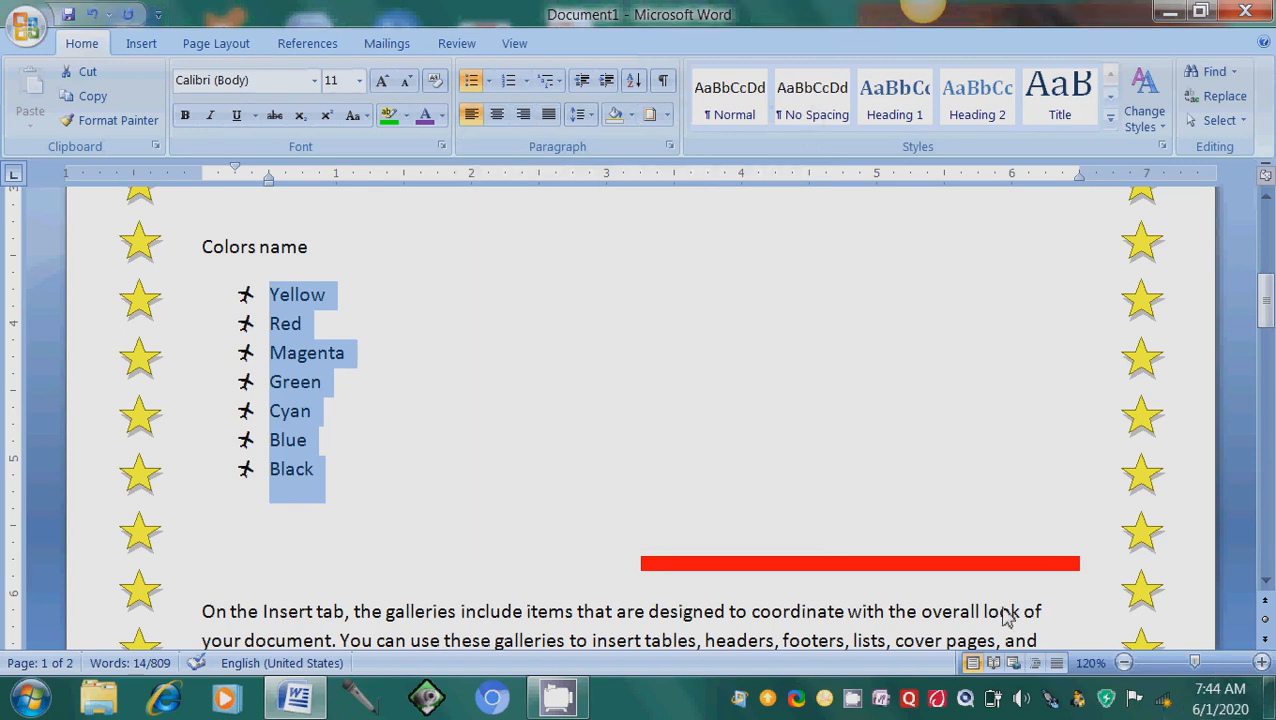
Enlarge the selected bulleted color names to font size 48
{"action": "key", "text": "ctrl+shift+period"}
{"action": "key", "text": "ctrl+shift+period"}
{"action": "key", "text": "ctrl+shift+period"}
{"action": "key", "text": "ctrl+shift+period"}
{"action": "key", "text": "ctrl+shift+period"}
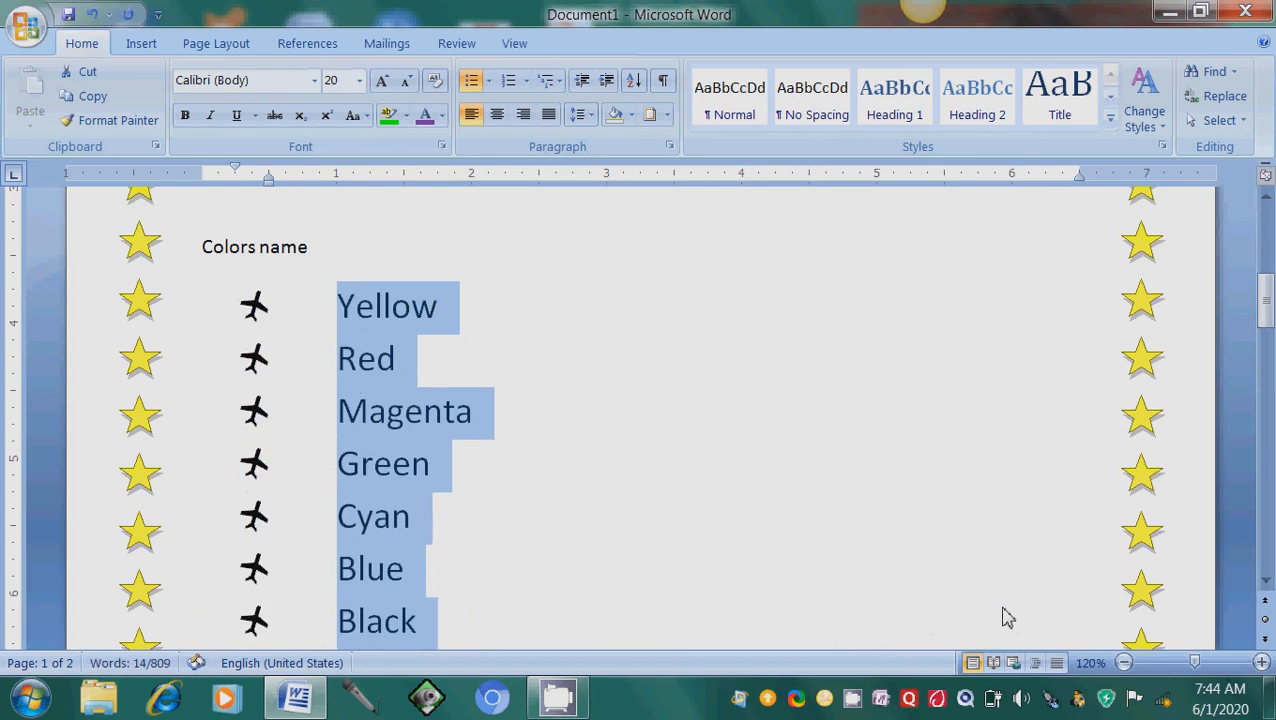
{"action": "key", "text": "ctrl+shift+period"}
{"action": "key", "text": "ctrl+shift+period"}
{"action": "key", "text": "ctrl+shift+period"}
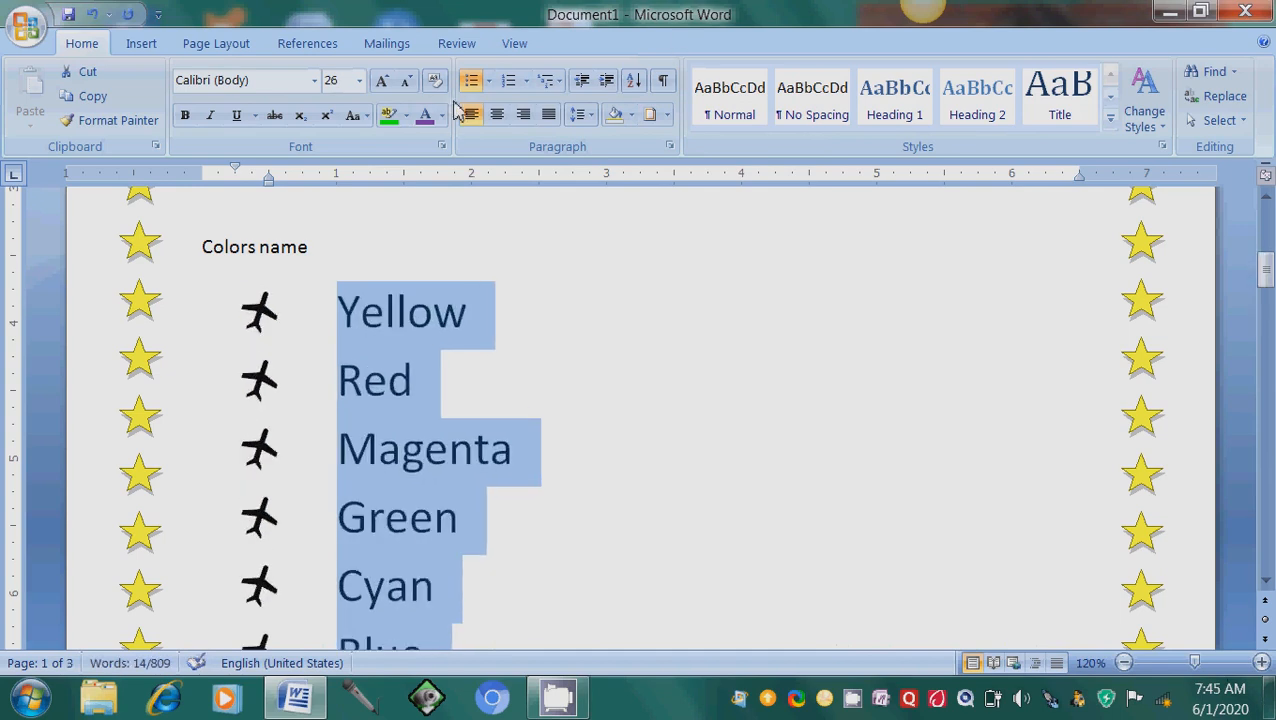
{"action": "key", "text": "ctrl+shift+period"}
{"action": "key", "text": "ctrl+shift+period"}
{"action": "key", "text": "ctrl+shift+period"}
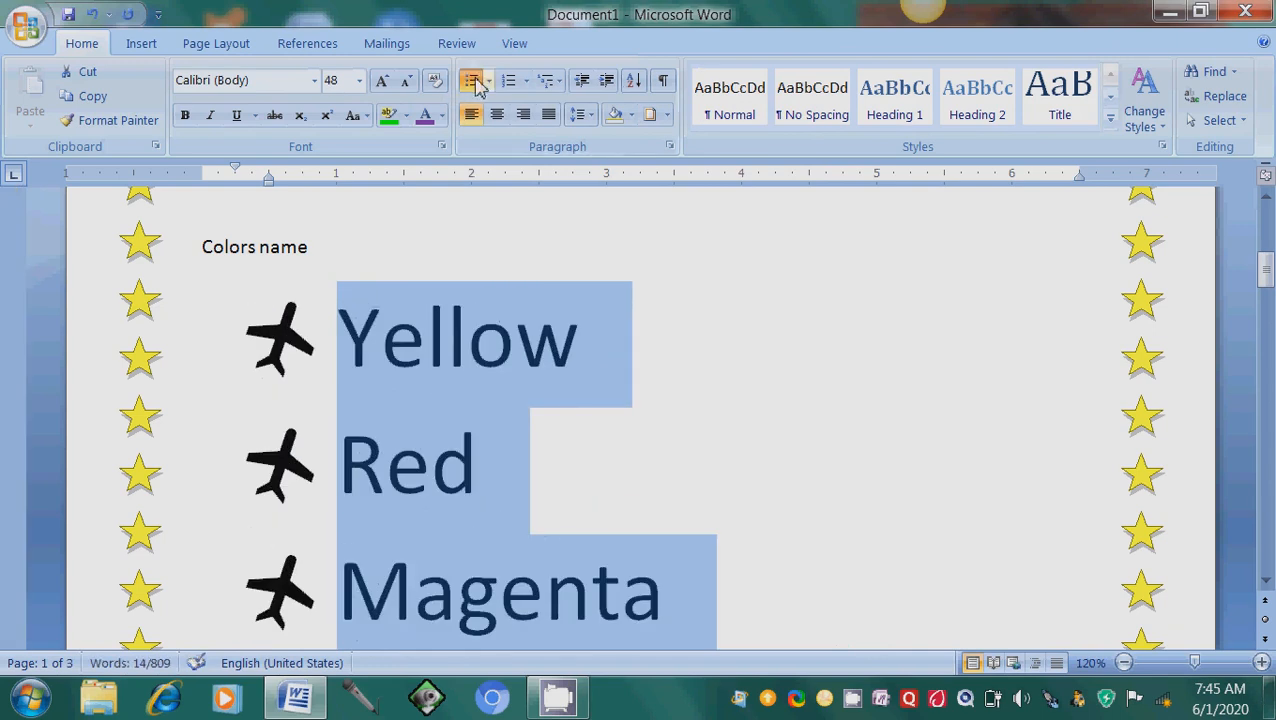
Turn the airplane bullets of the color list off and back on
{"action": "left_click", "coordinate": [482, 86]}
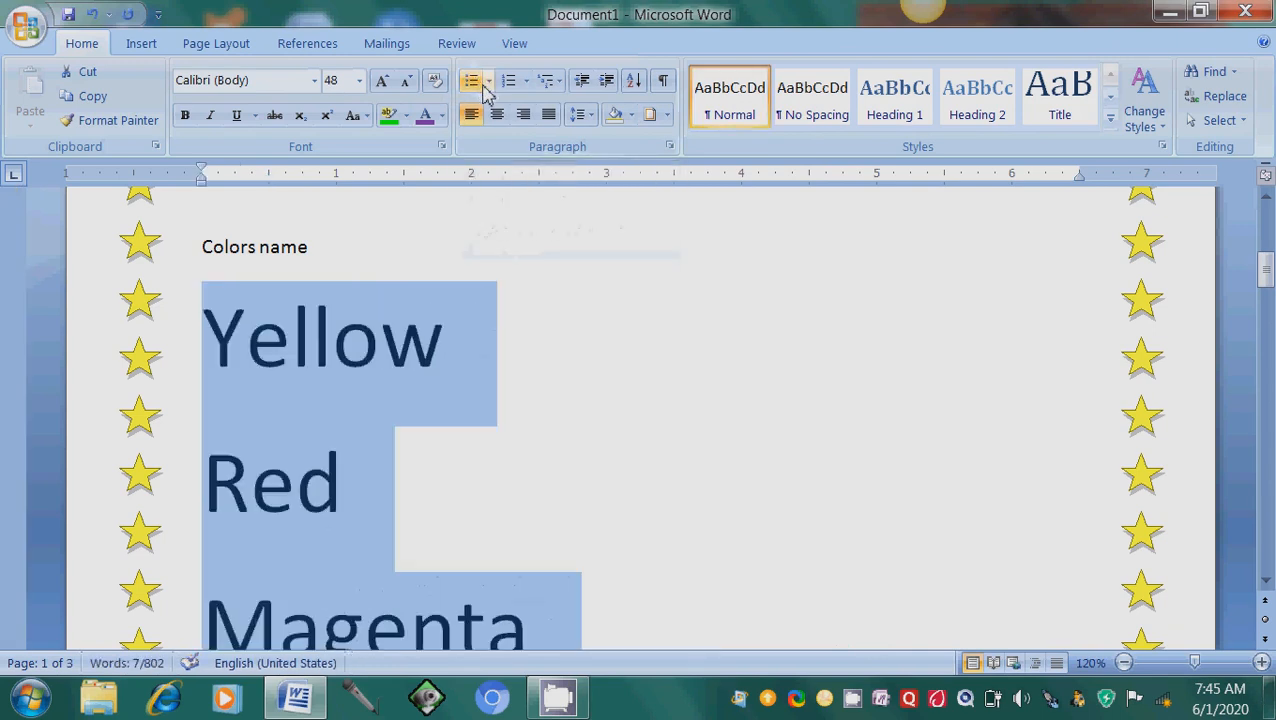
{"action": "left_click", "coordinate": [482, 86]}
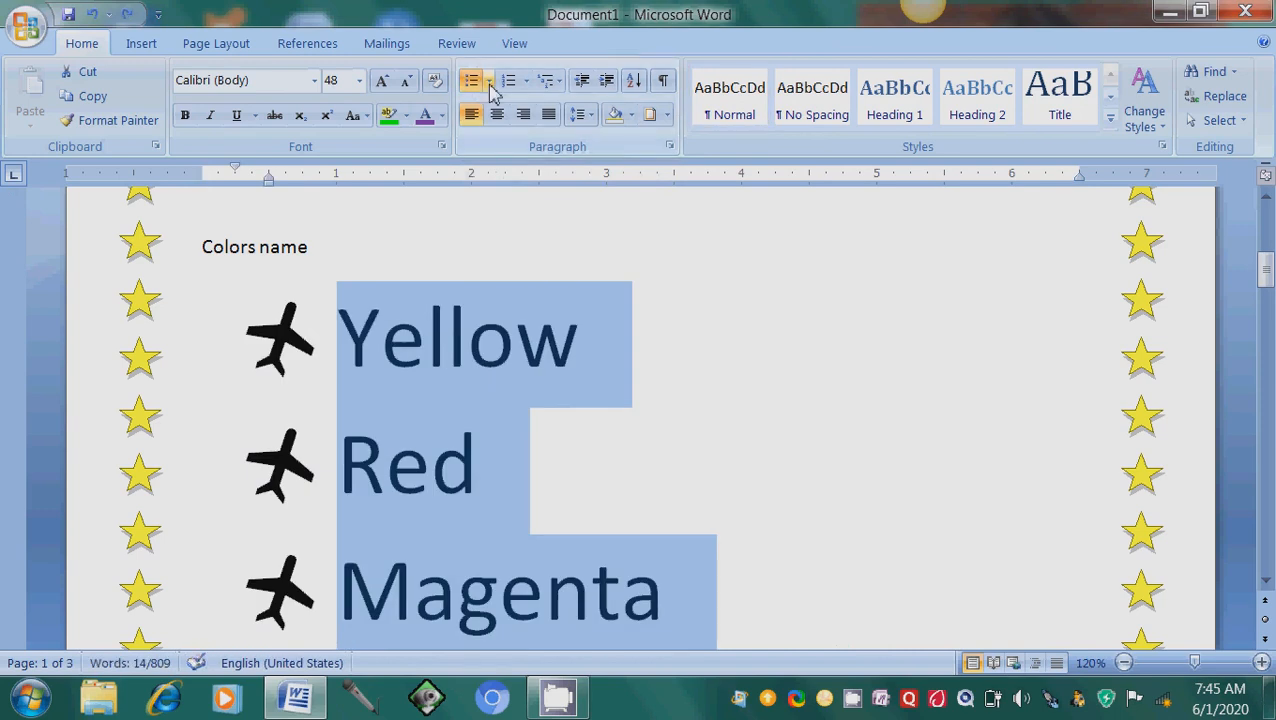
Start a new bullet definition for the color list and view its Webdings symbol choices without changing the symbol
{"action": "left_click", "coordinate": [489, 86]}
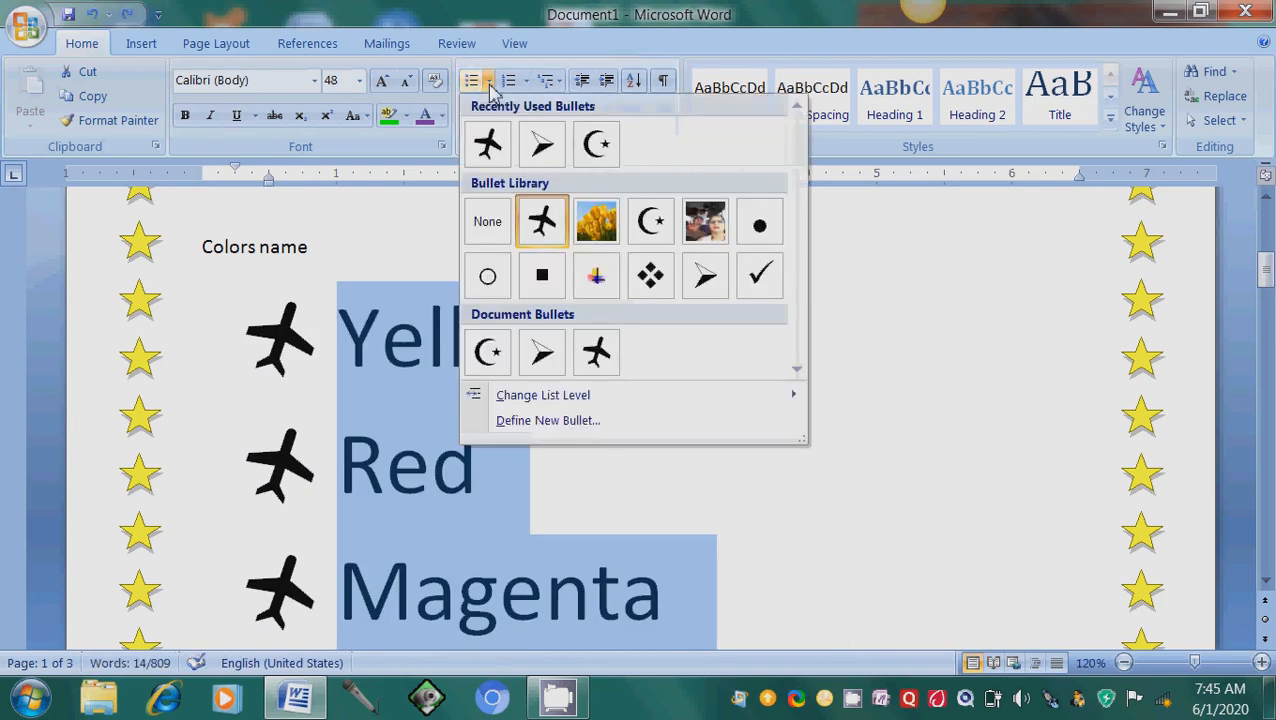
{"action": "left_click", "coordinate": [610, 428]}
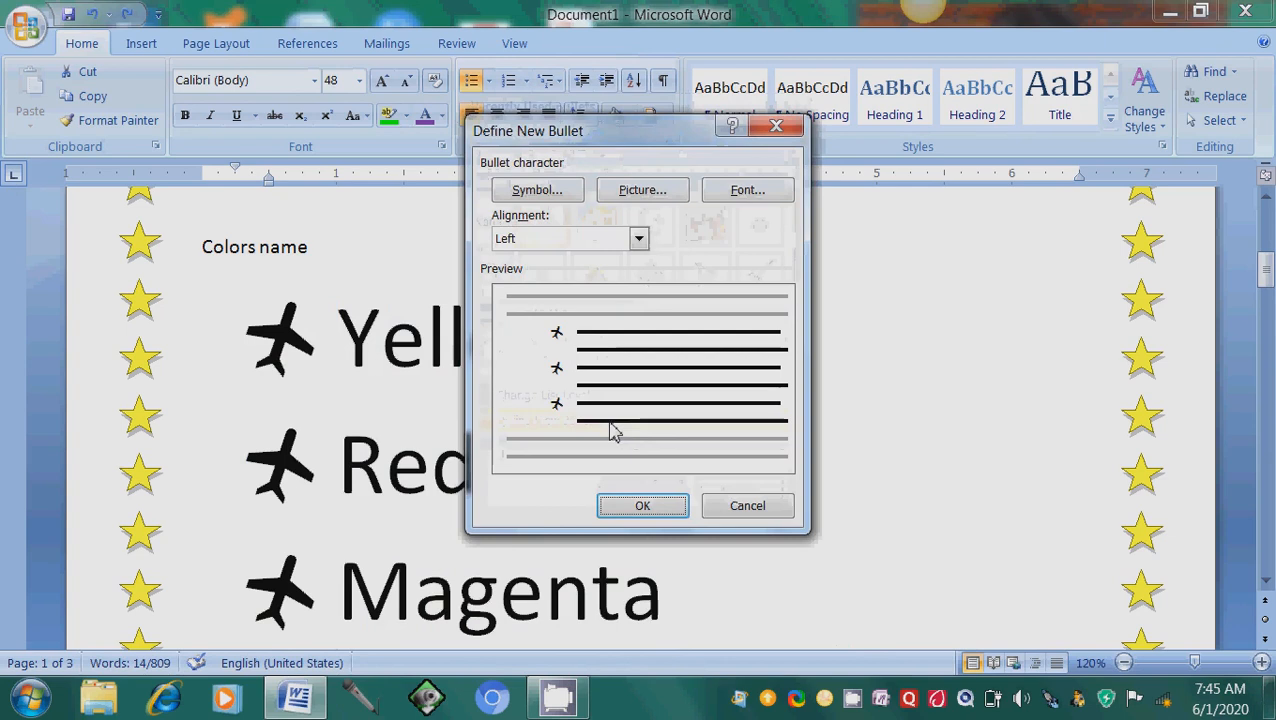
{"action": "left_click", "coordinate": [550, 192]}
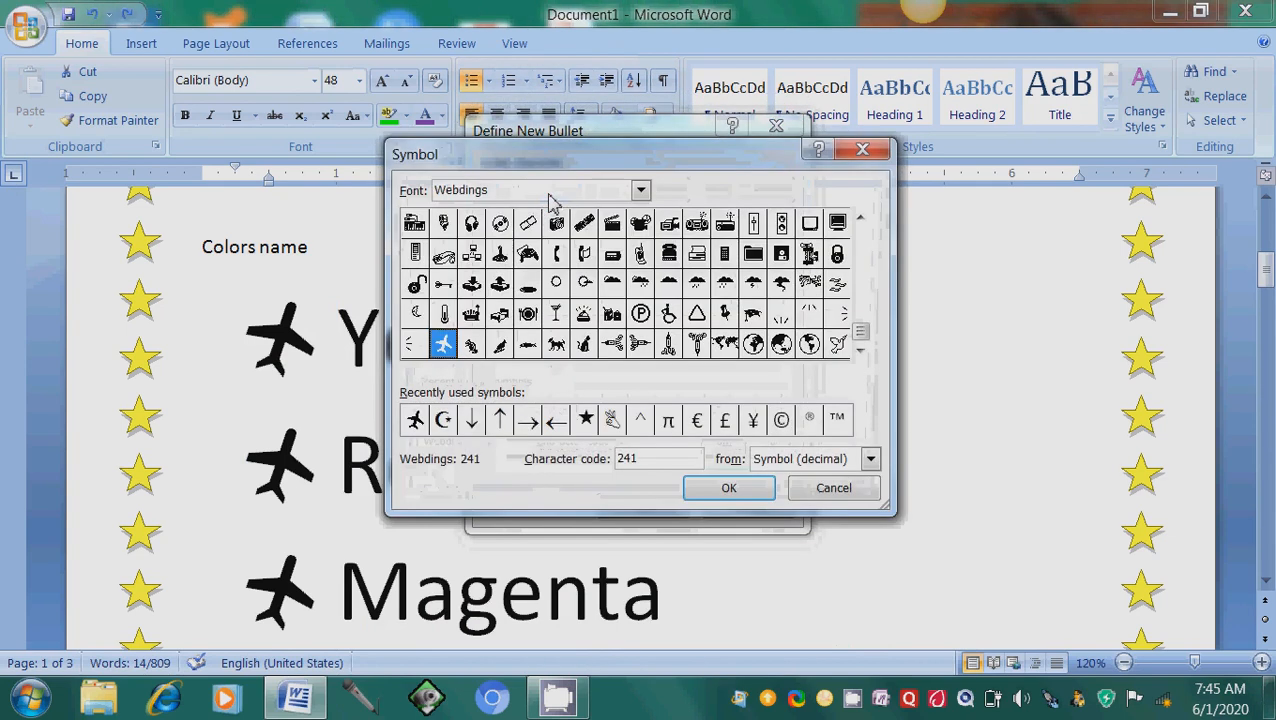
{"action": "left_click", "coordinate": [833, 490]}
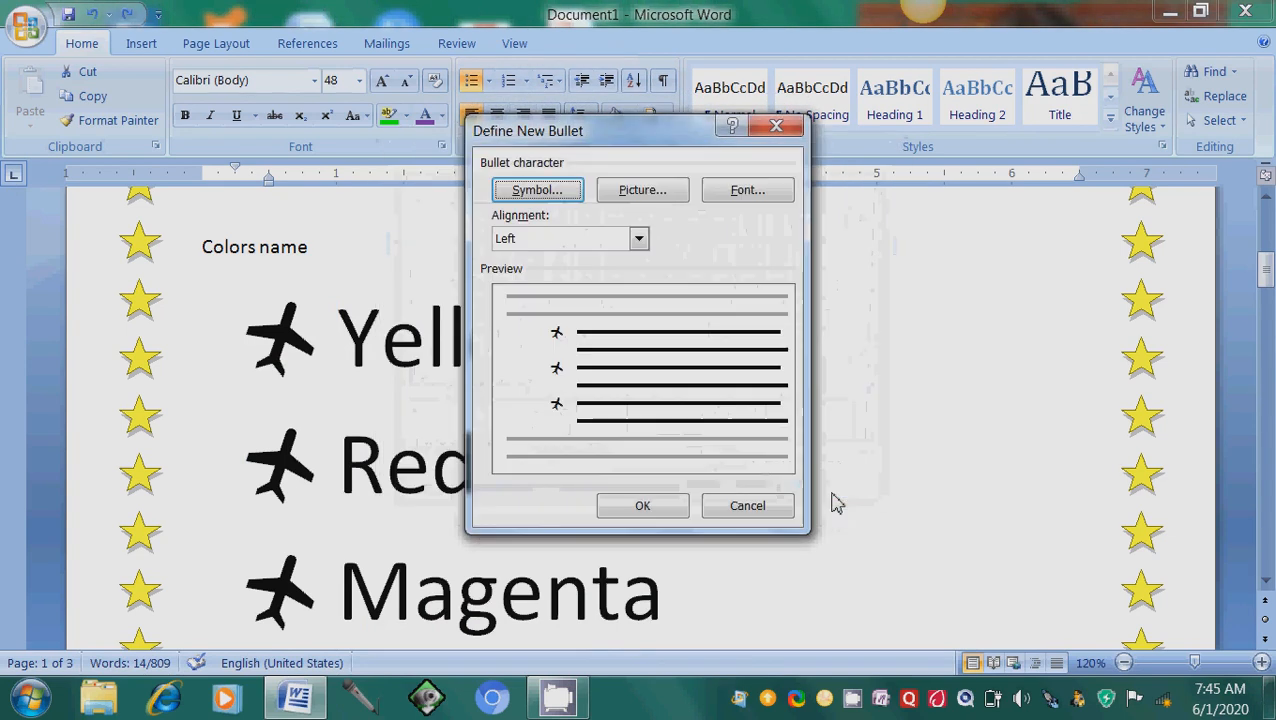
Browse the available picture bullets for the new bullet definition
{"action": "left_click", "coordinate": [658, 195]}
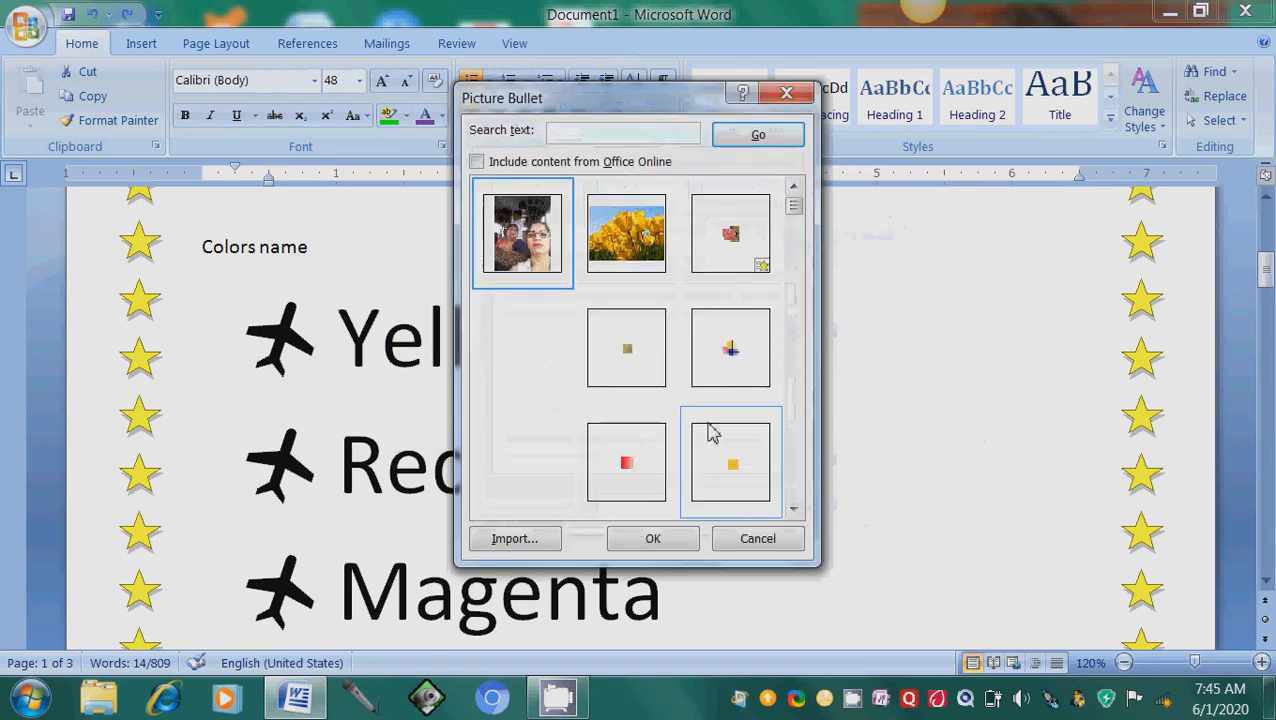
{"action": "left_click", "coordinate": [794, 509]}
{"action": "left_click", "coordinate": [794, 509]}
{"action": "left_click", "coordinate": [794, 509]}
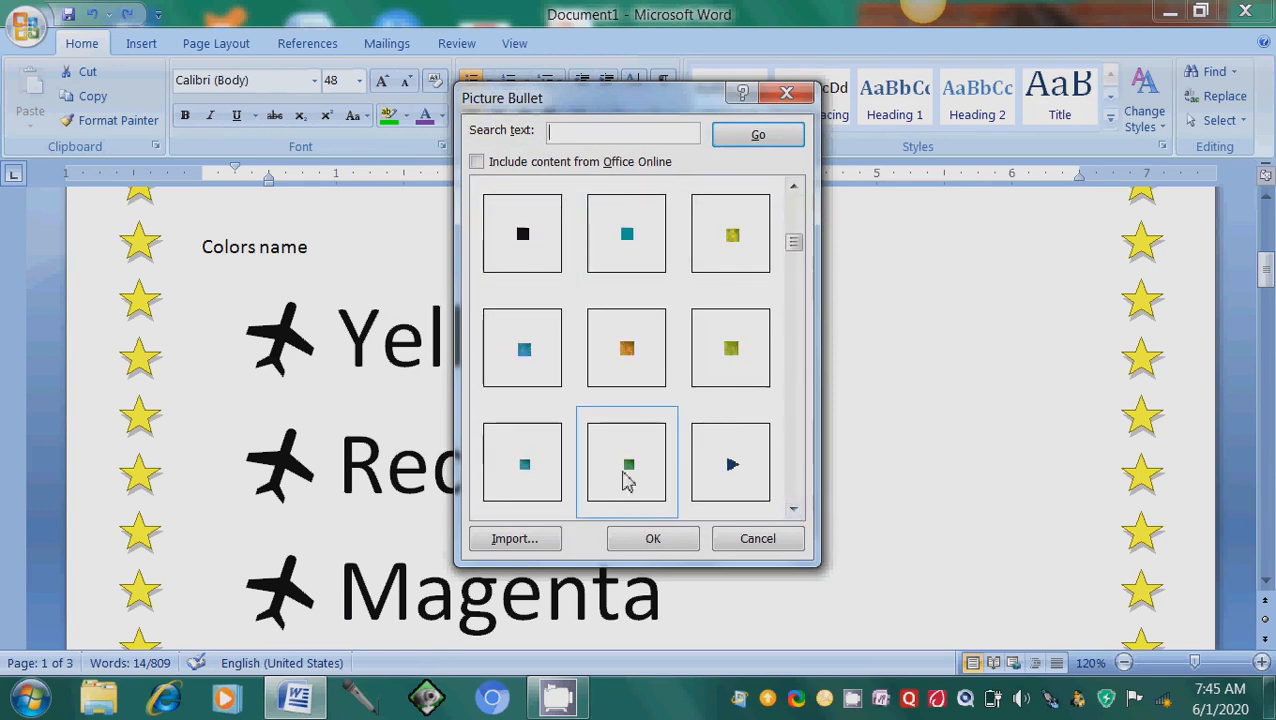
Start importing a custom picture for the bullet and open the All pics folder on drive me (F:)
{"action": "left_click", "coordinate": [517, 546]}
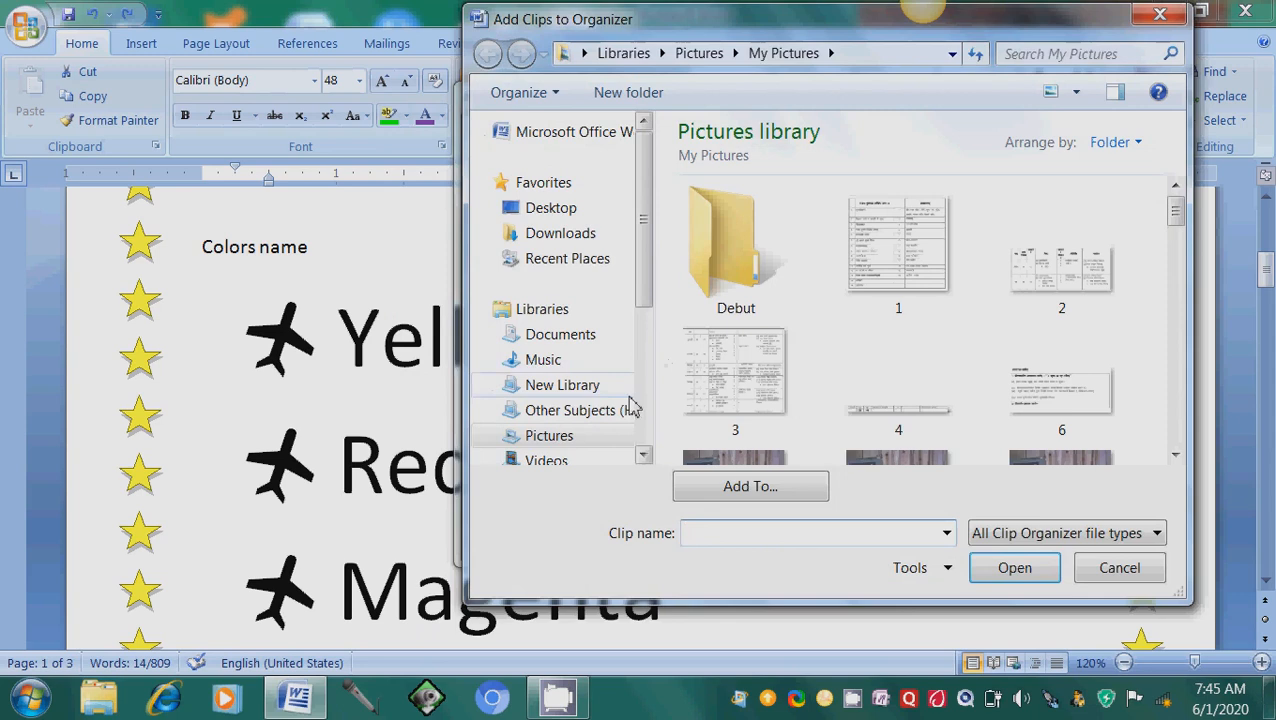
{"action": "left_click", "coordinate": [644, 455]}
{"action": "left_click", "coordinate": [644, 455]}
{"action": "left_click", "coordinate": [644, 455]}
{"action": "left_click", "coordinate": [644, 455]}
{"action": "left_click", "coordinate": [546, 352]}
{"action": "double_click", "coordinate": [735, 210]}
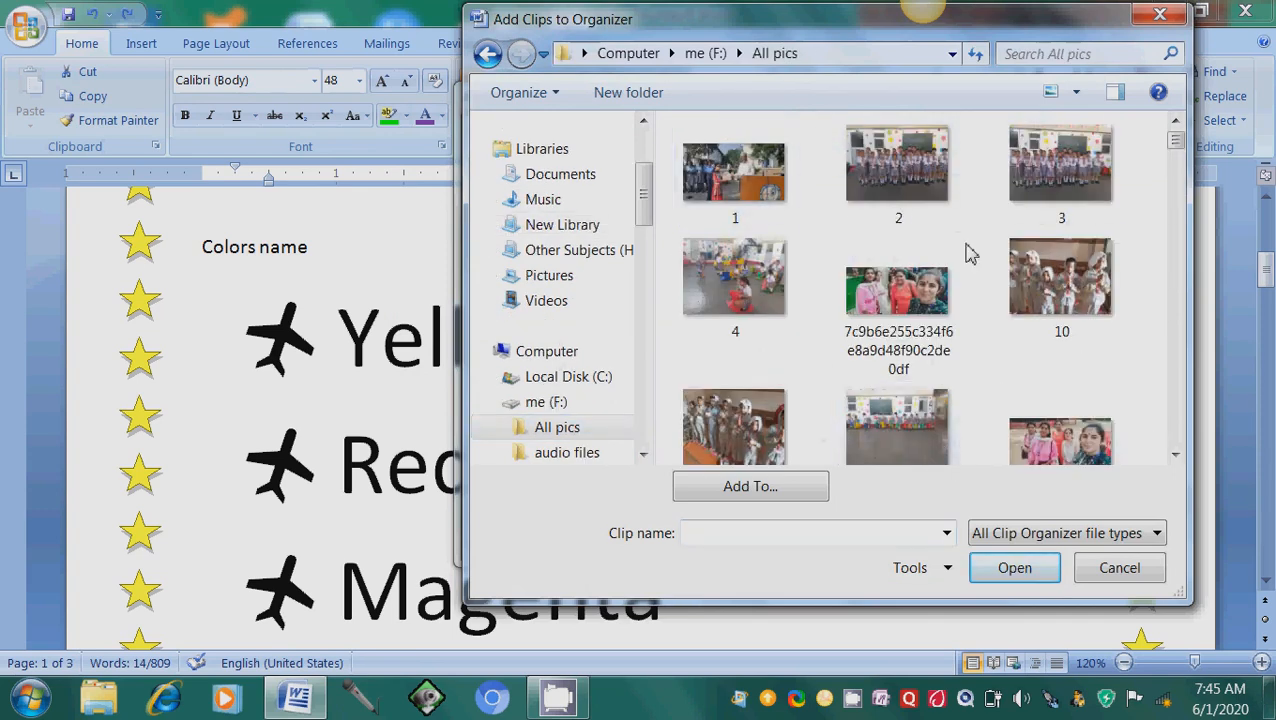
Add the picture 20191110_104503 from the All pics folder to the picture bullet collection
{"action": "left_click", "coordinate": [1175, 458]}
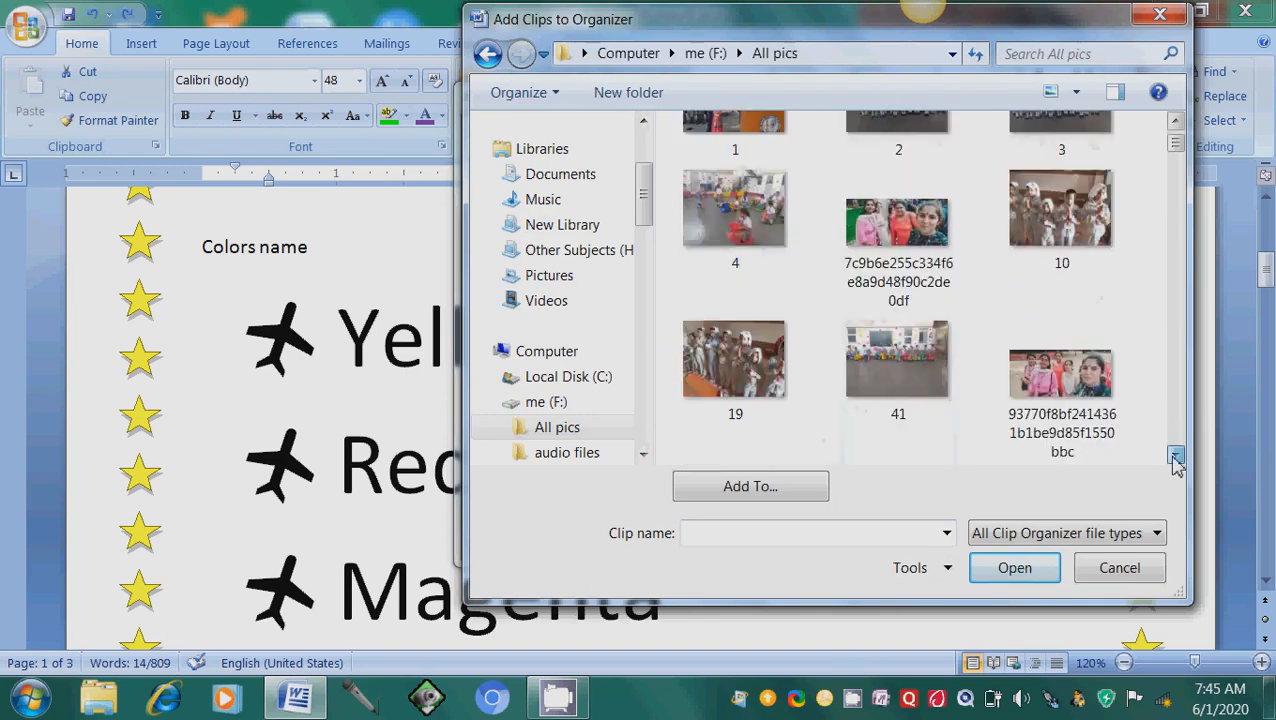
{"action": "left_click", "coordinate": [1175, 458]}
{"action": "left_click", "coordinate": [1175, 458]}
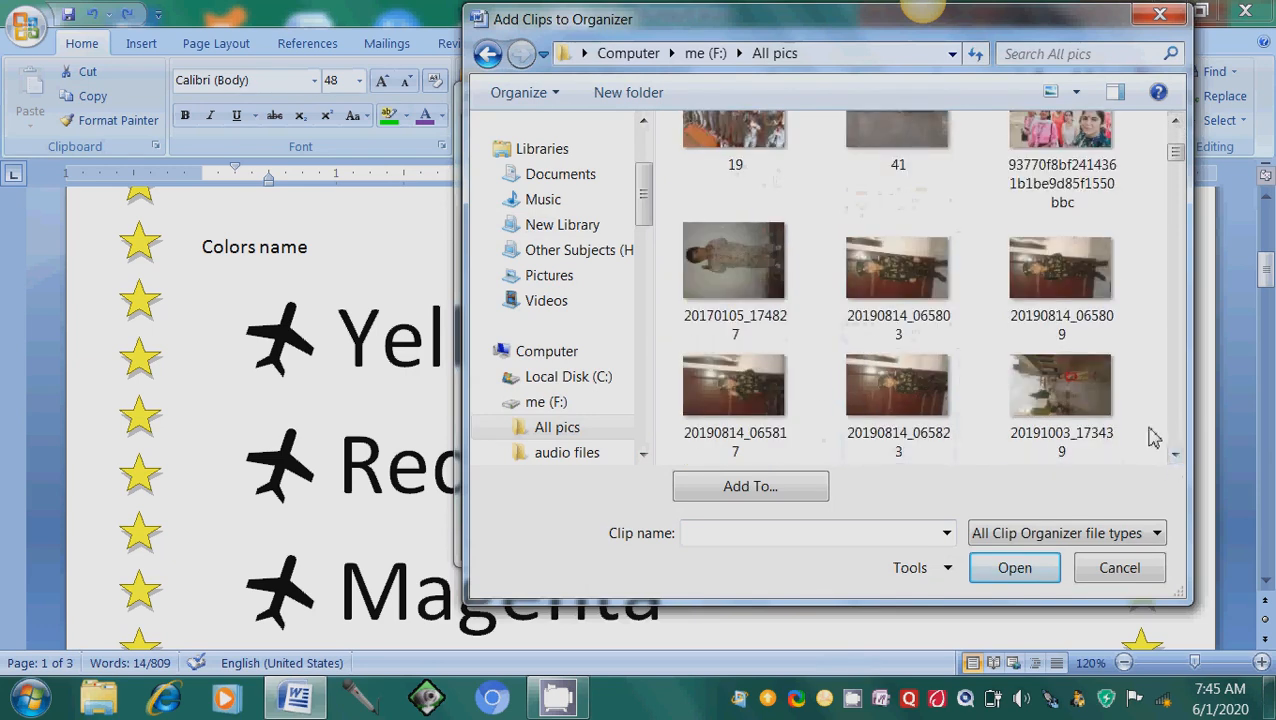
{"action": "left_click", "coordinate": [1175, 455]}
{"action": "left_click", "coordinate": [1175, 455]}
{"action": "left_click", "coordinate": [1175, 455]}
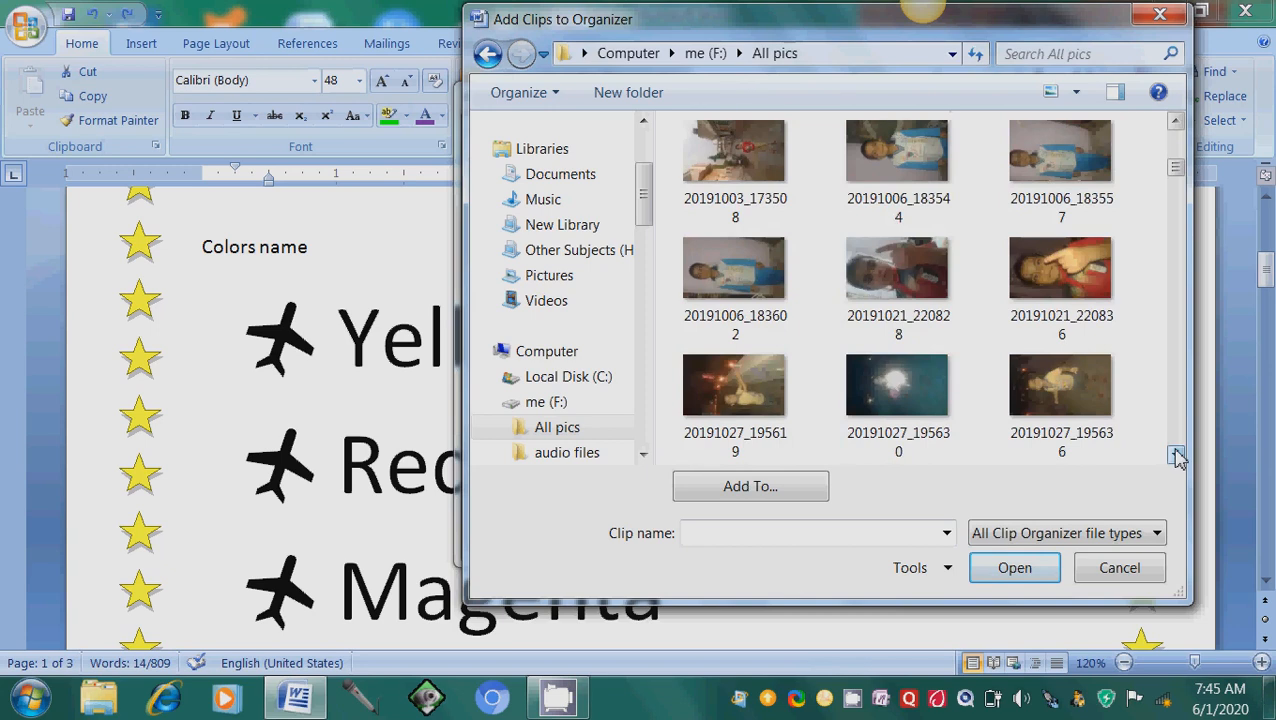
{"action": "left_click", "coordinate": [1175, 455]}
{"action": "left_click", "coordinate": [1175, 455]}
{"action": "left_click", "coordinate": [1175, 455]}
{"action": "left_click", "coordinate": [1175, 455]}
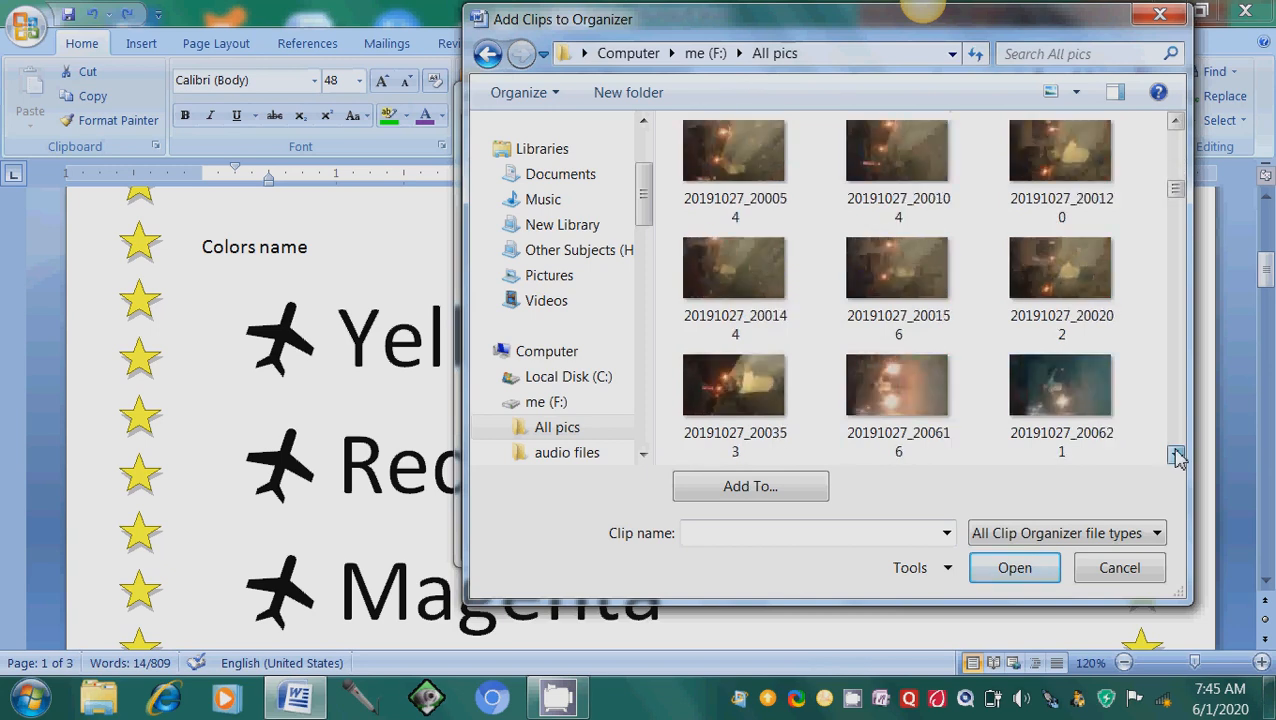
{"action": "left_click", "coordinate": [1175, 455]}
{"action": "left_click", "coordinate": [1175, 455]}
{"action": "left_click", "coordinate": [1175, 455]}
{"action": "left_click", "coordinate": [1175, 455]}
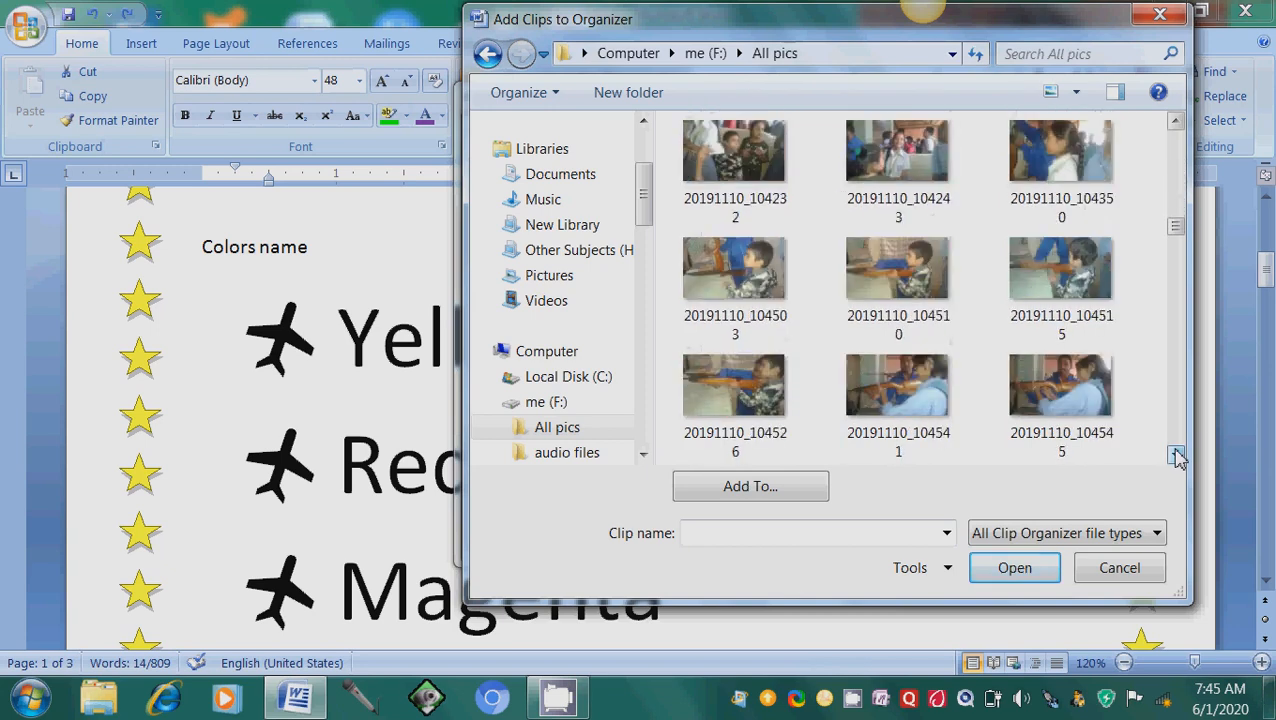
{"action": "left_click", "coordinate": [769, 281]}
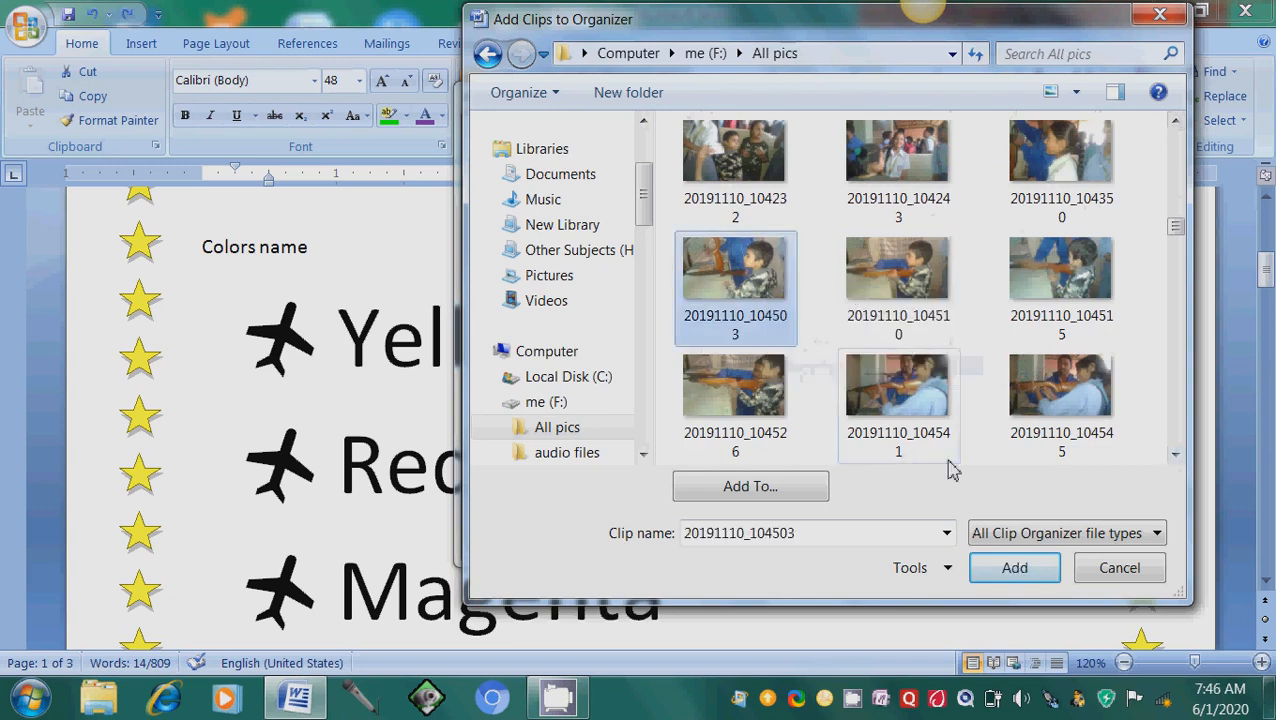
{"action": "left_click", "coordinate": [1005, 570]}
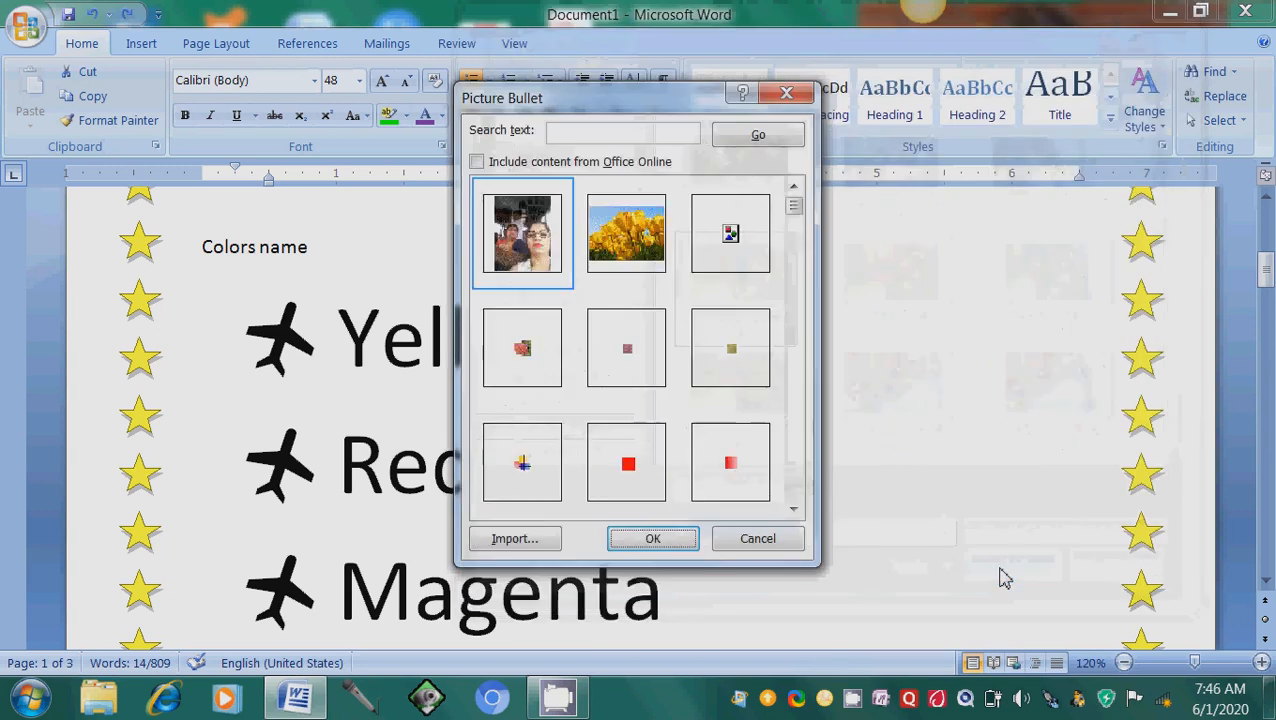
Apply the imported picture 20191110_104503 as the bullet for the selected color names
{"action": "left_click", "coordinate": [713, 237]}
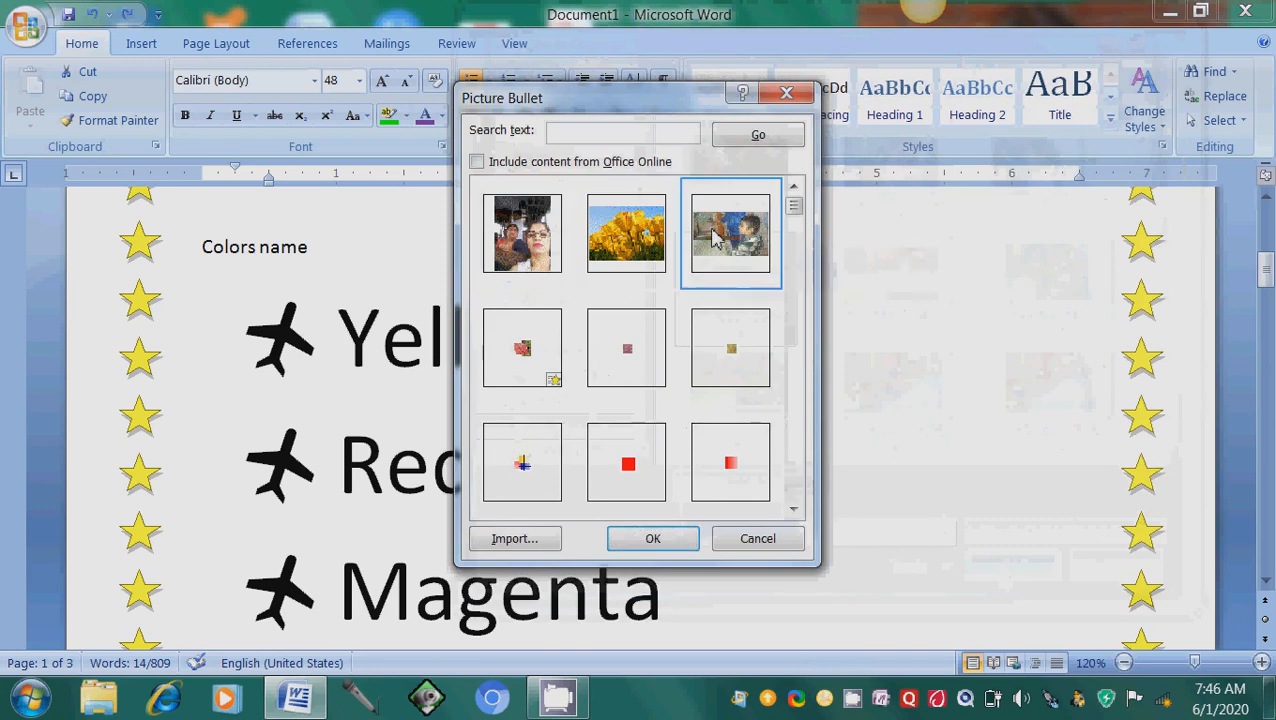
{"action": "left_click", "coordinate": [676, 540]}
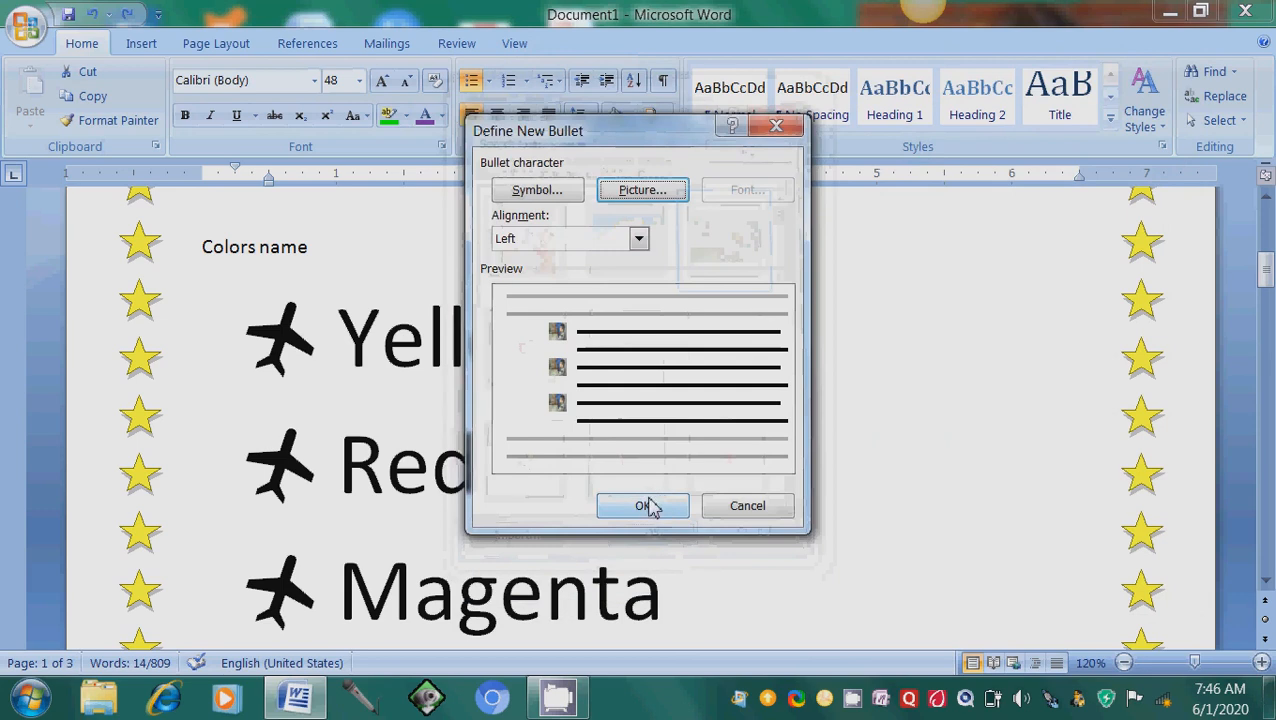
{"action": "left_click", "coordinate": [650, 507]}
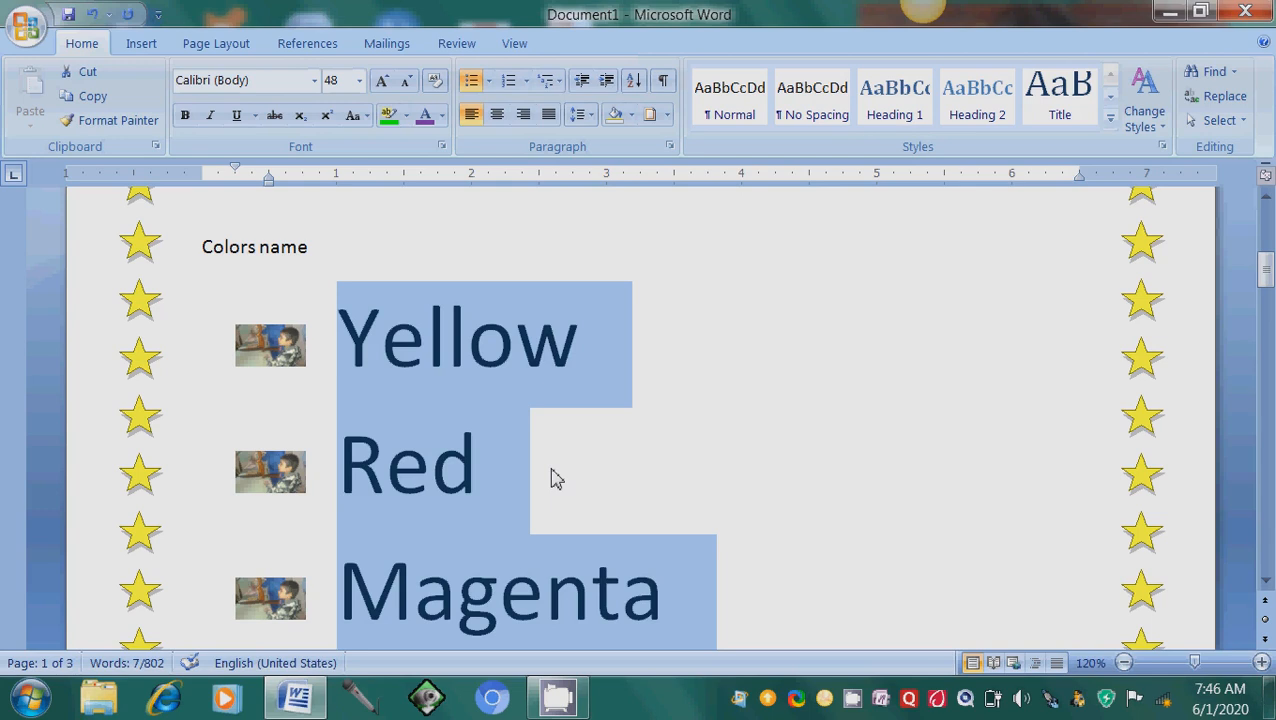
Undo the picture bullets and the last font enlargement of the color list
{"action": "key", "text": "ctrl+z"}
{"action": "key", "text": "ctrl+z"}
Insert a second-level bulleted item reading "Mustard" beneath Yellow in the color list
{"action": "left_click", "coordinate": [574, 332]}
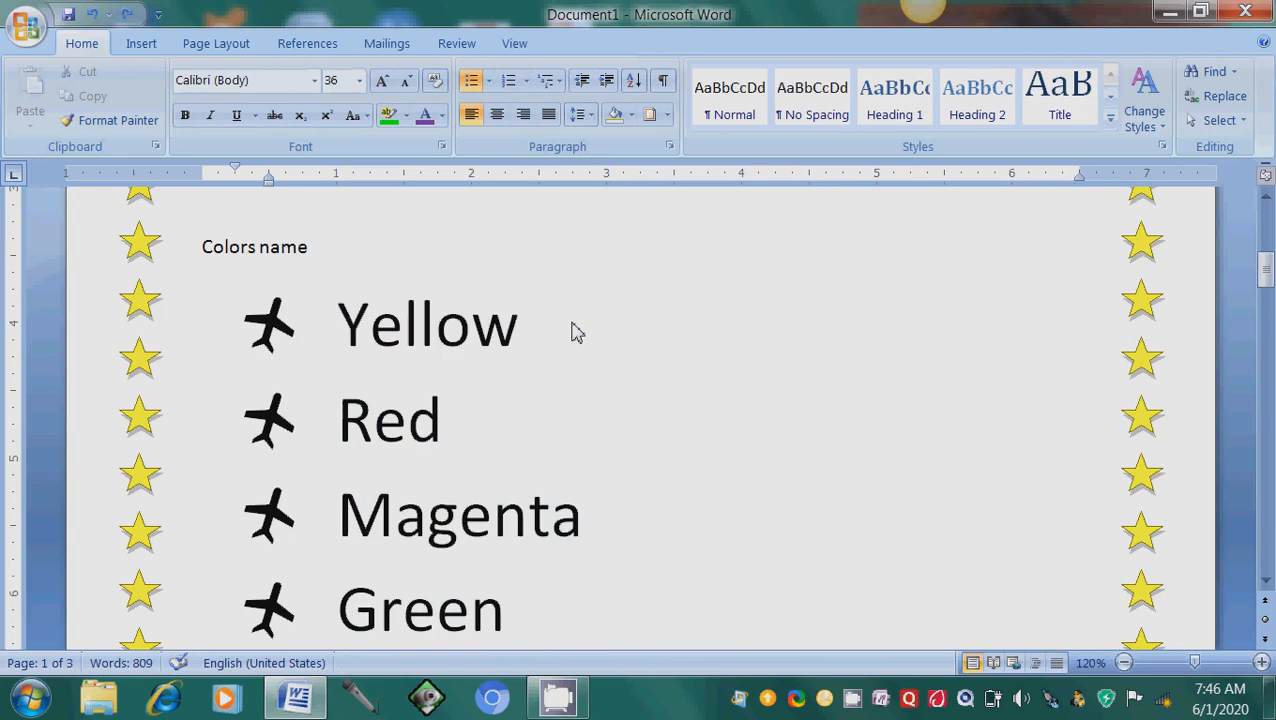
{"action": "key", "text": "Return"}
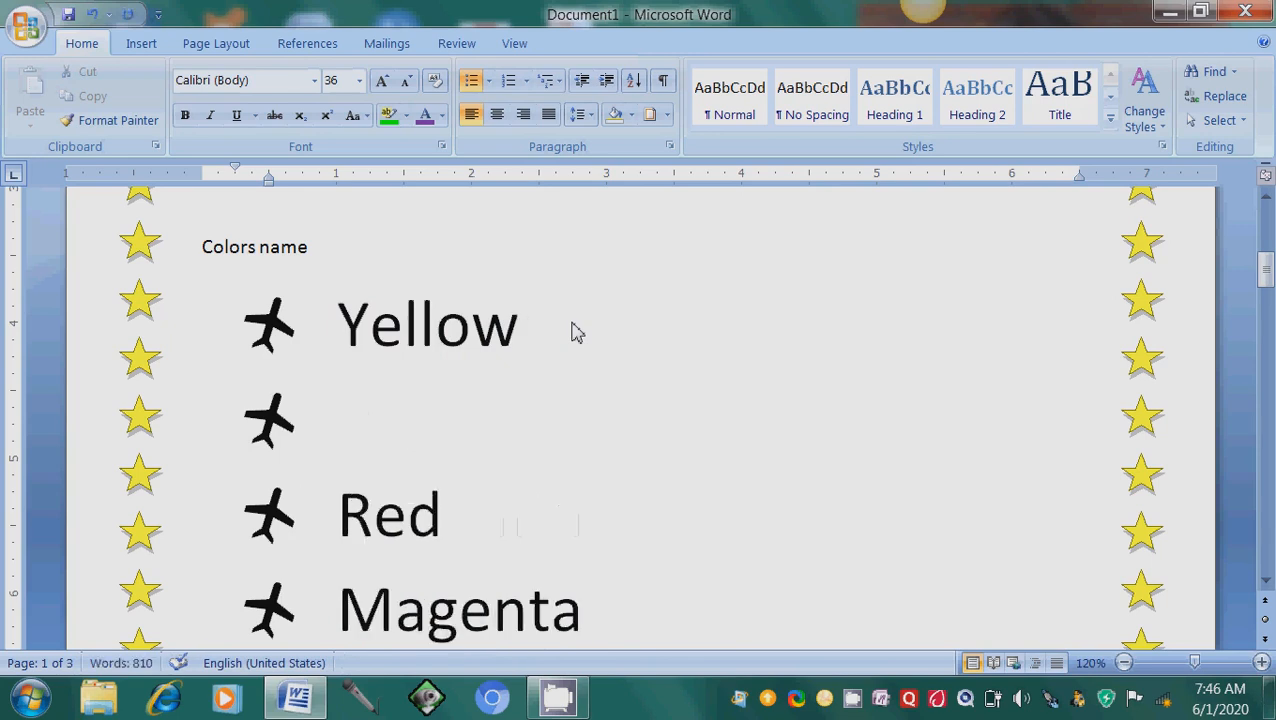
{"action": "key", "text": "Tab"}
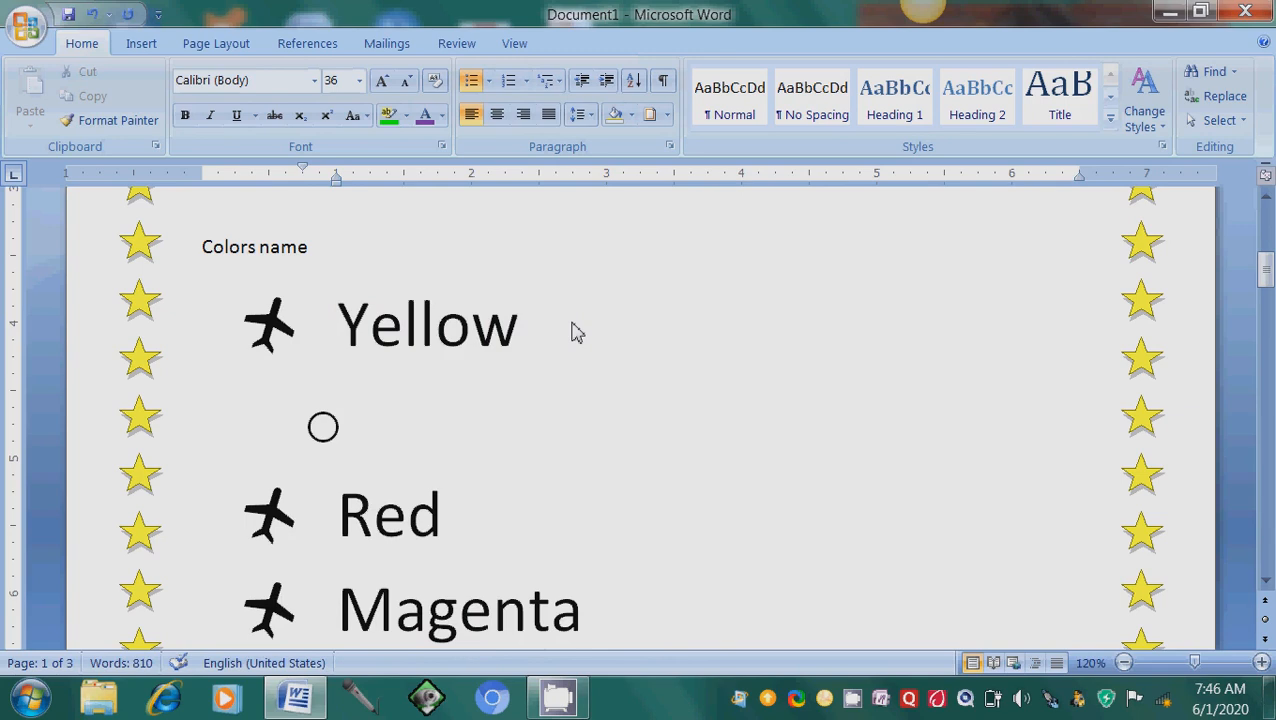
{"action": "type", "text": "k"}
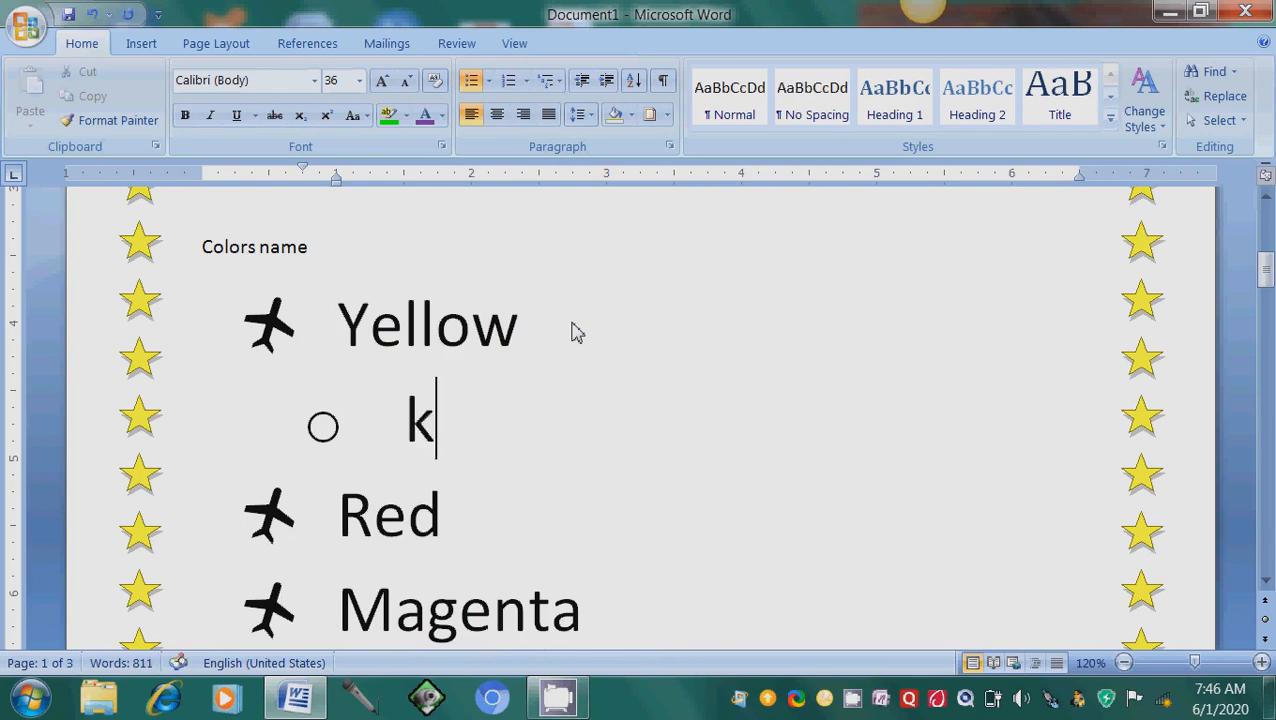
{"action": "key", "text": "BackSpace"}
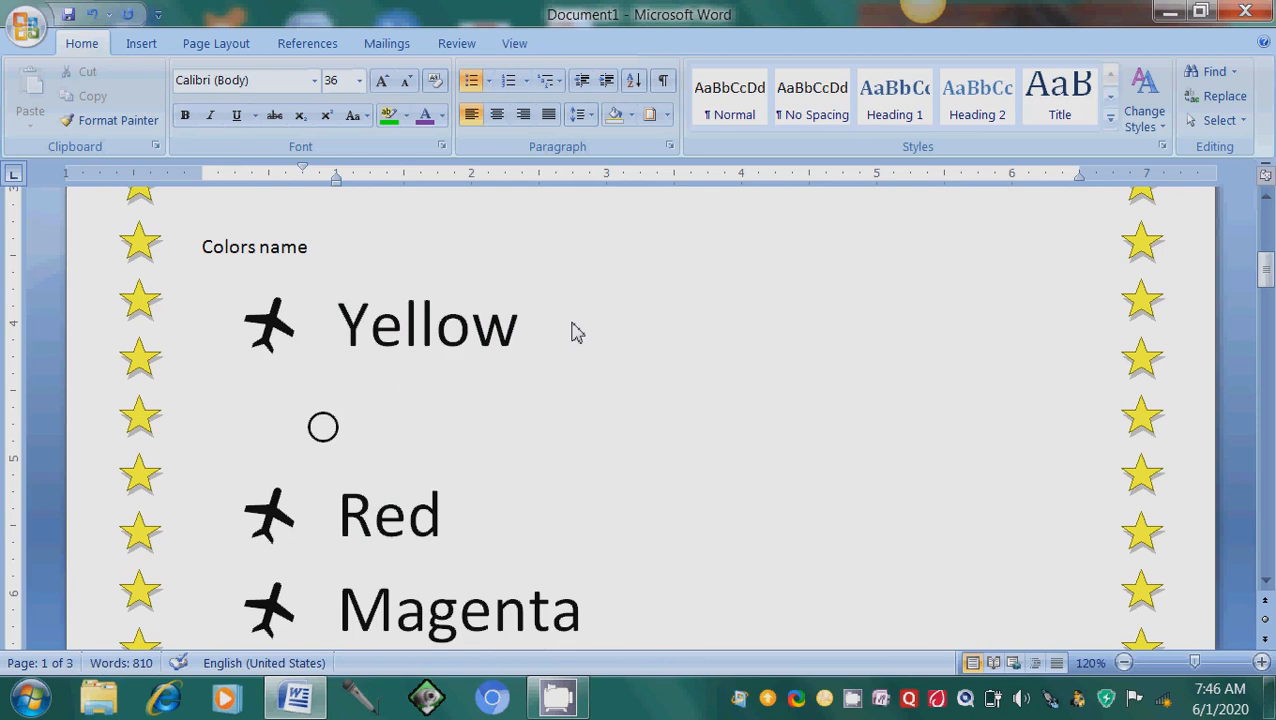
{"action": "type", "text": "Must"}
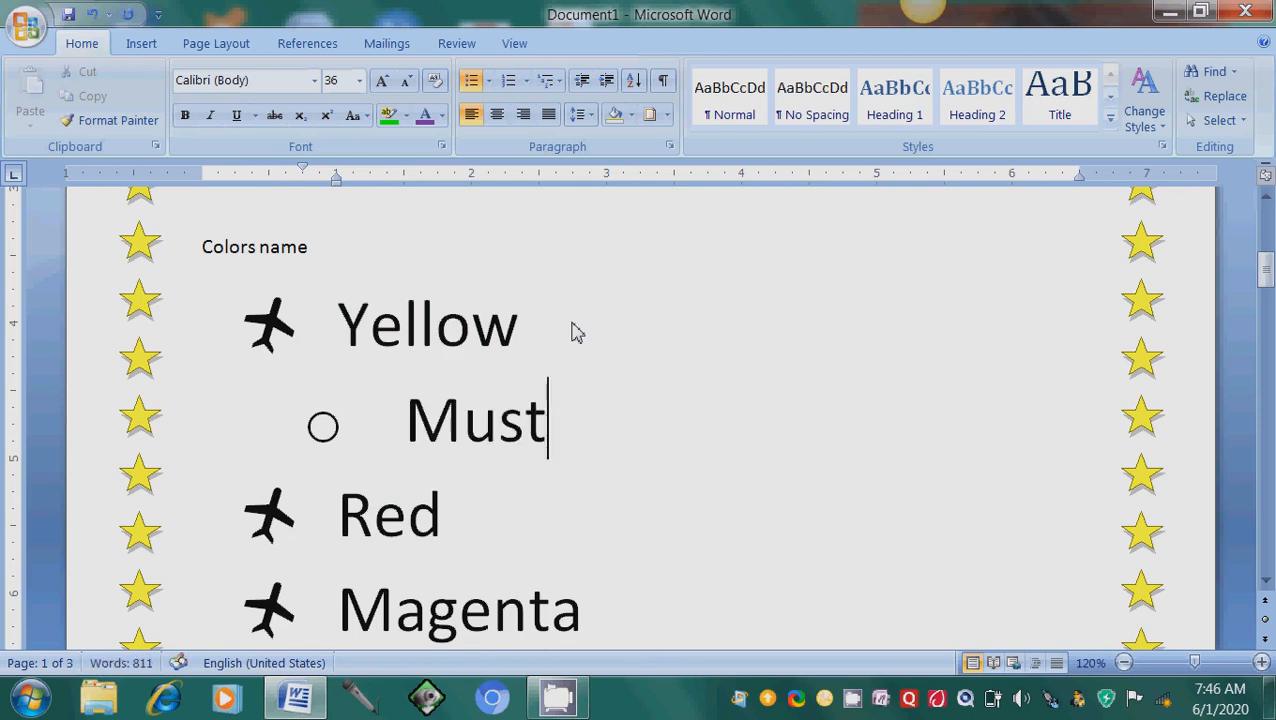
{"action": "type", "text": "ard"}
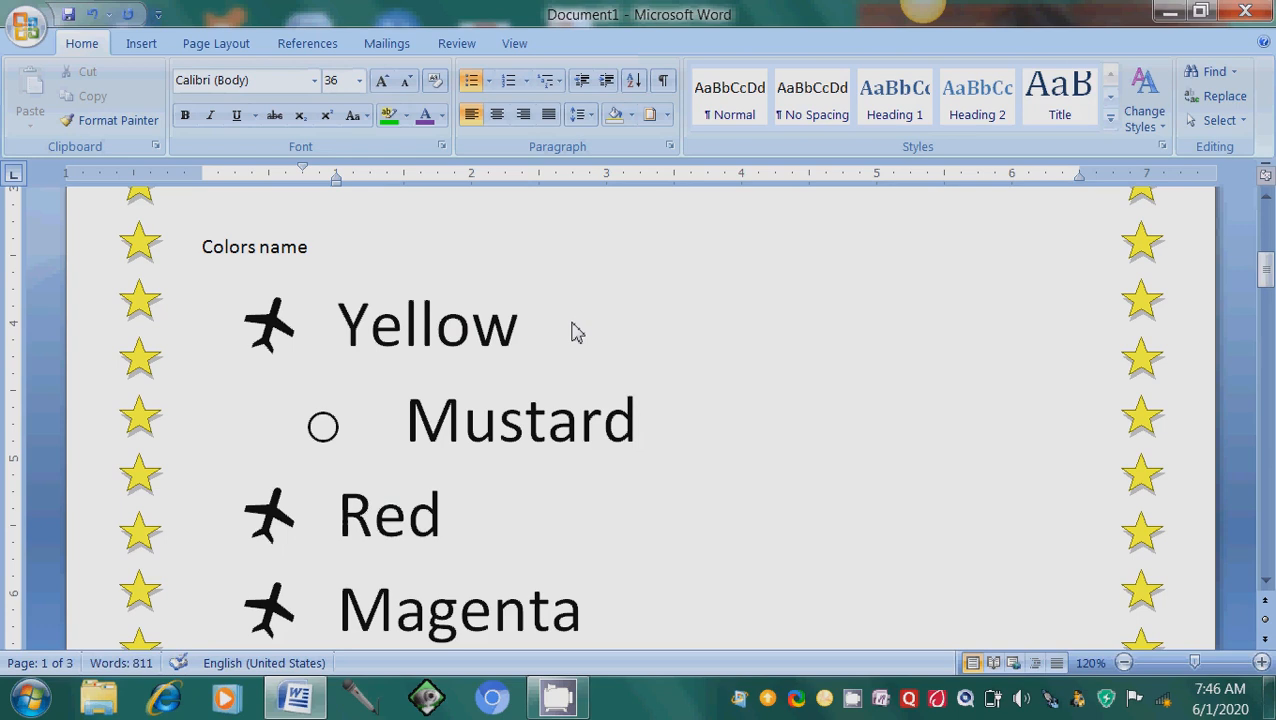
Insert a third-level bulleted item reading "Mustard oil" beneath the Mustard item
{"action": "key", "text": "Return"}
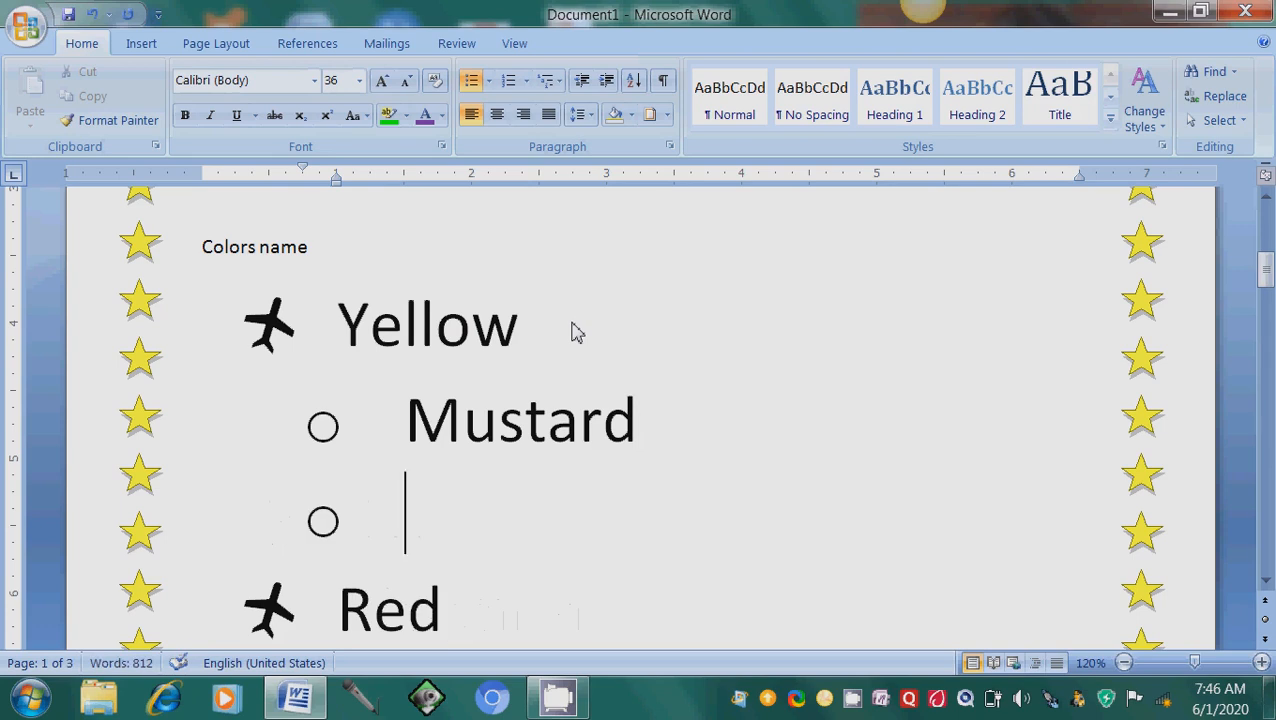
{"action": "key", "text": "Tab"}
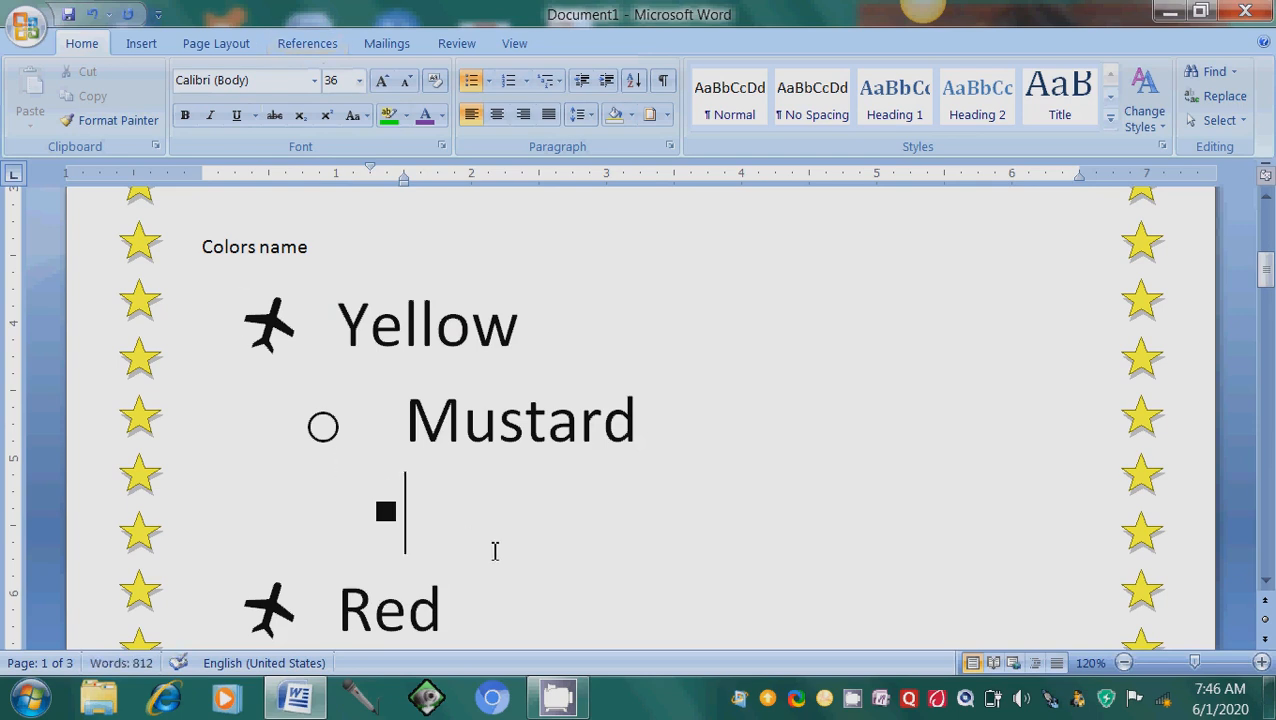
{"action": "type", "text": "M"}
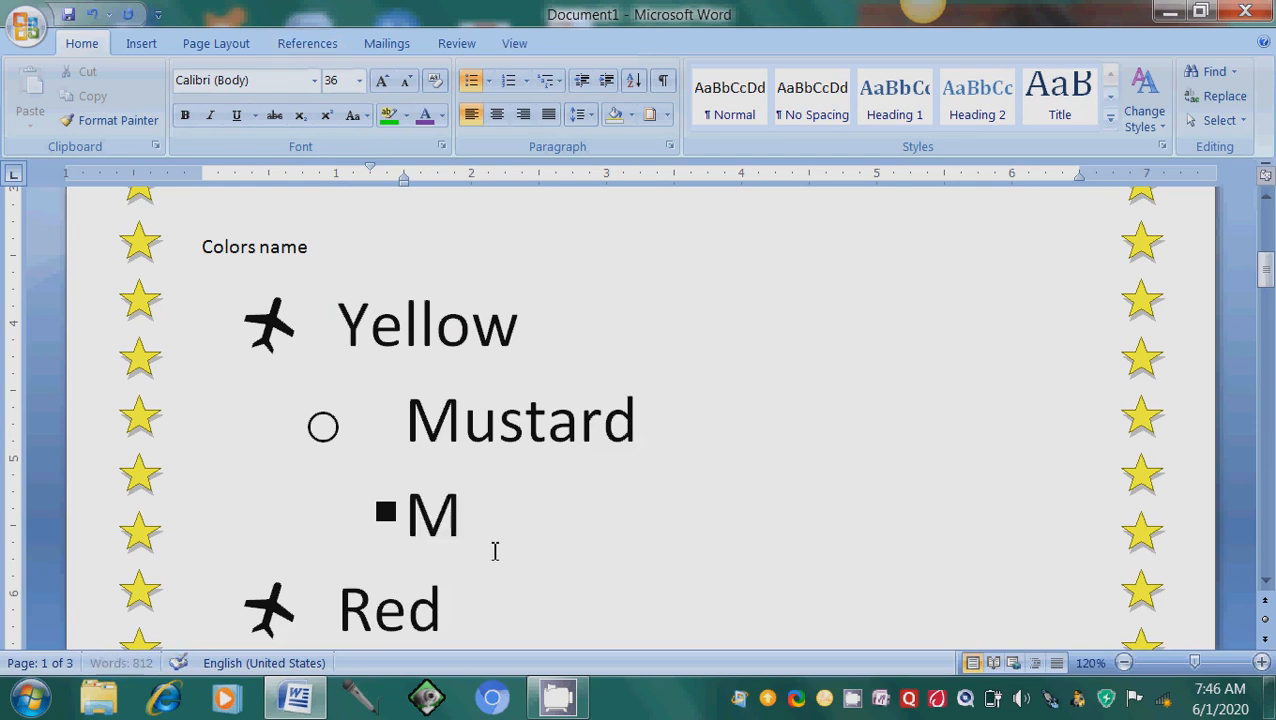
{"action": "type", "text": "ustard oil"}
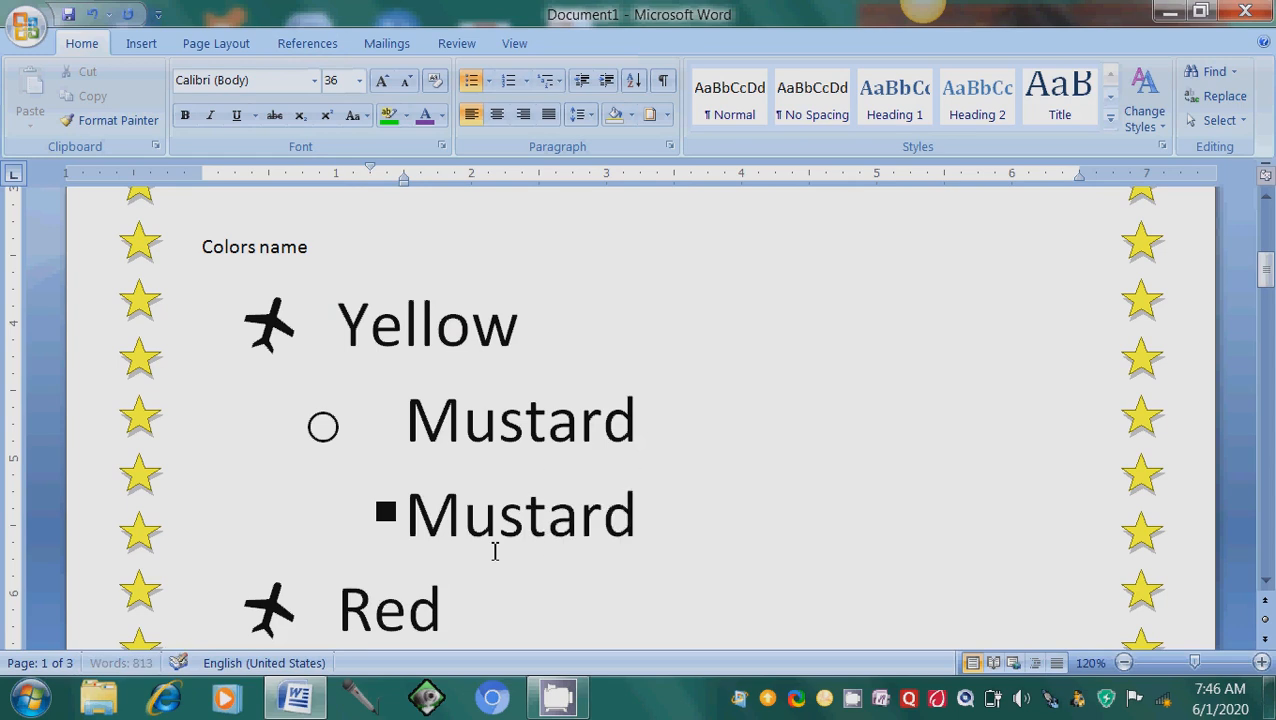